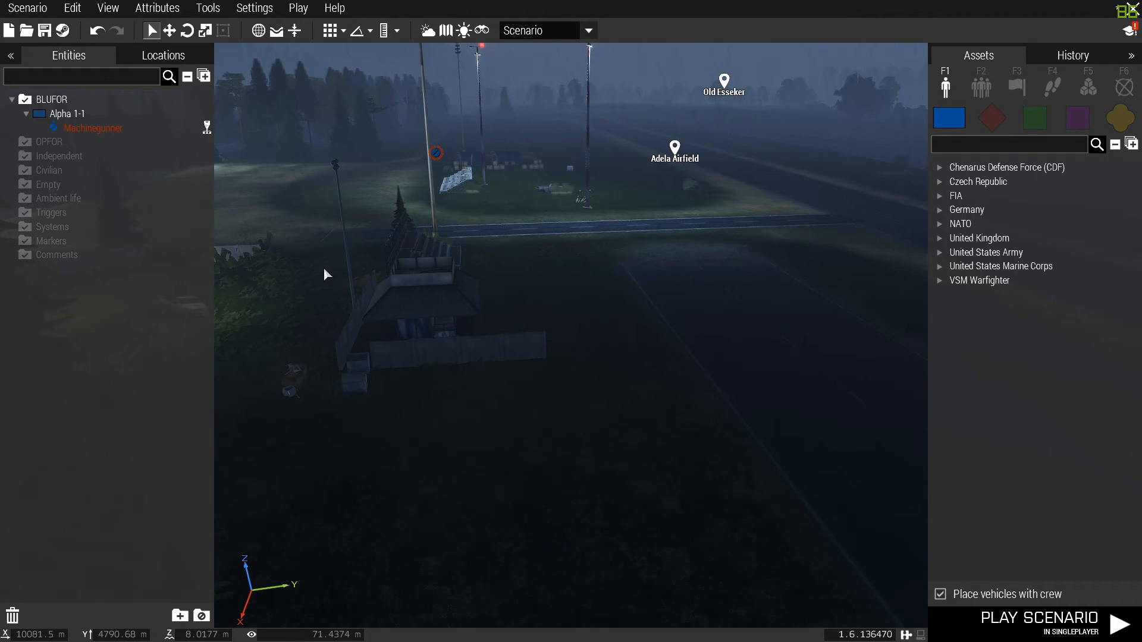
# Look over the Adela Airfield area, including the runway, the buildings and the lit field
pyautogui.press('w')
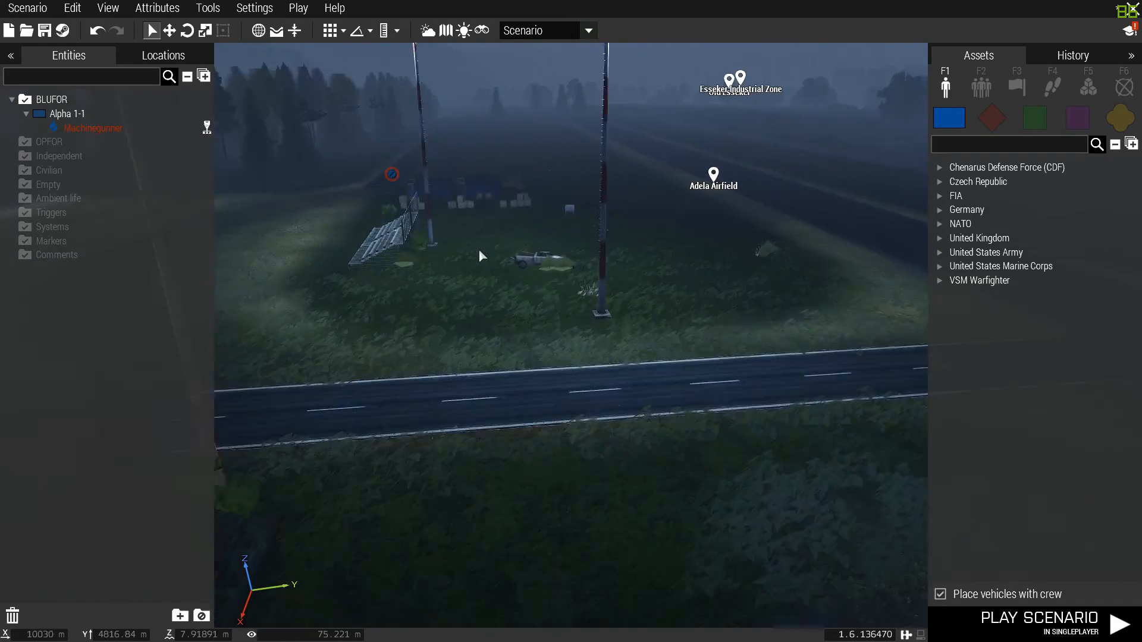
pyautogui.press('w')
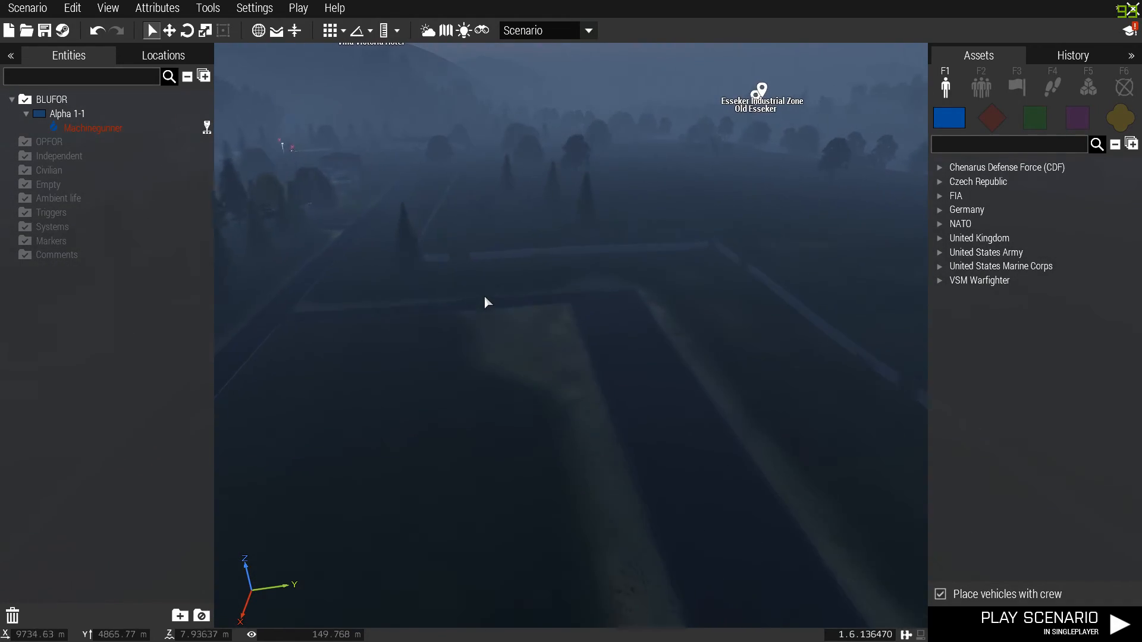
pyautogui.press('w')
pyautogui.moveTo(408, 353); pyautogui.dragTo(1133, 345, button='right')
pyautogui.press('w')
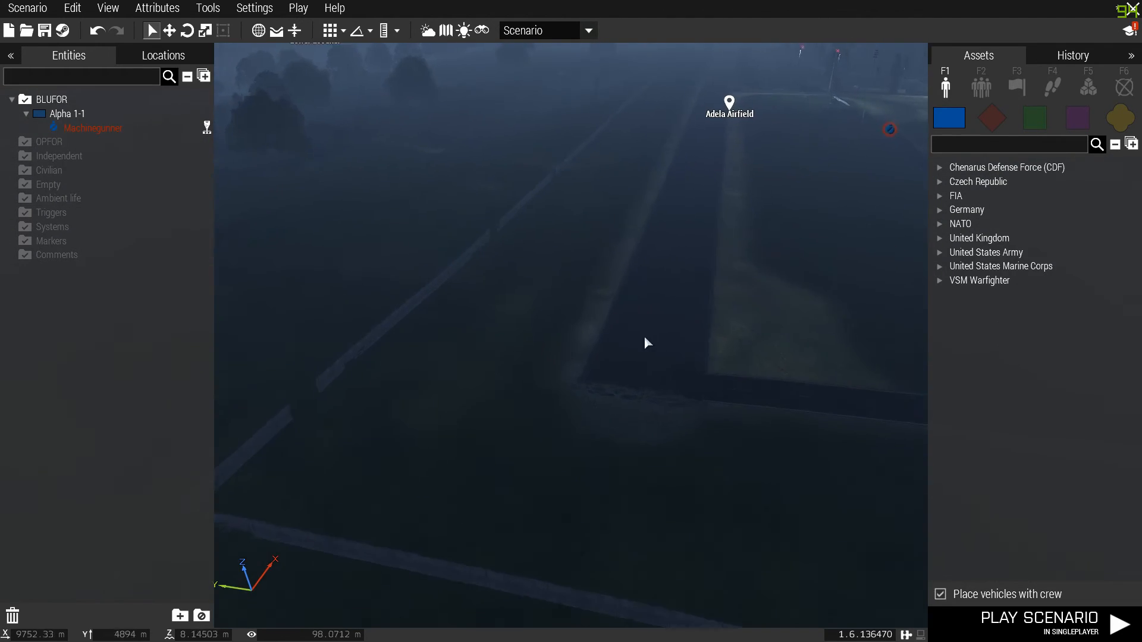
pyautogui.moveTo(644, 336); pyautogui.dragTo(771, 370, button='right')
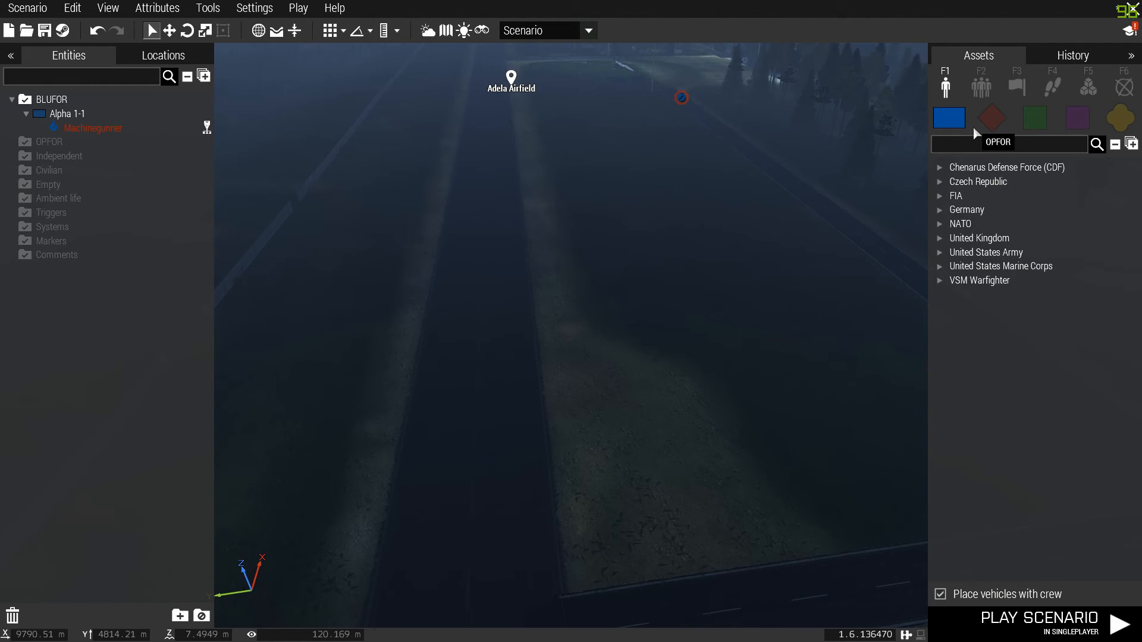
pyautogui.moveTo(692, 201); pyautogui.dragTo(1133, 225, button='right')
pyautogui.press('w')
pyautogui.moveTo(559, 259); pyautogui.dragTo(12, 252, button='right')
pyautogui.press('w')
pyautogui.press('w')
pyautogui.press('d')
pyautogui.press('s')
pyautogui.press('w')
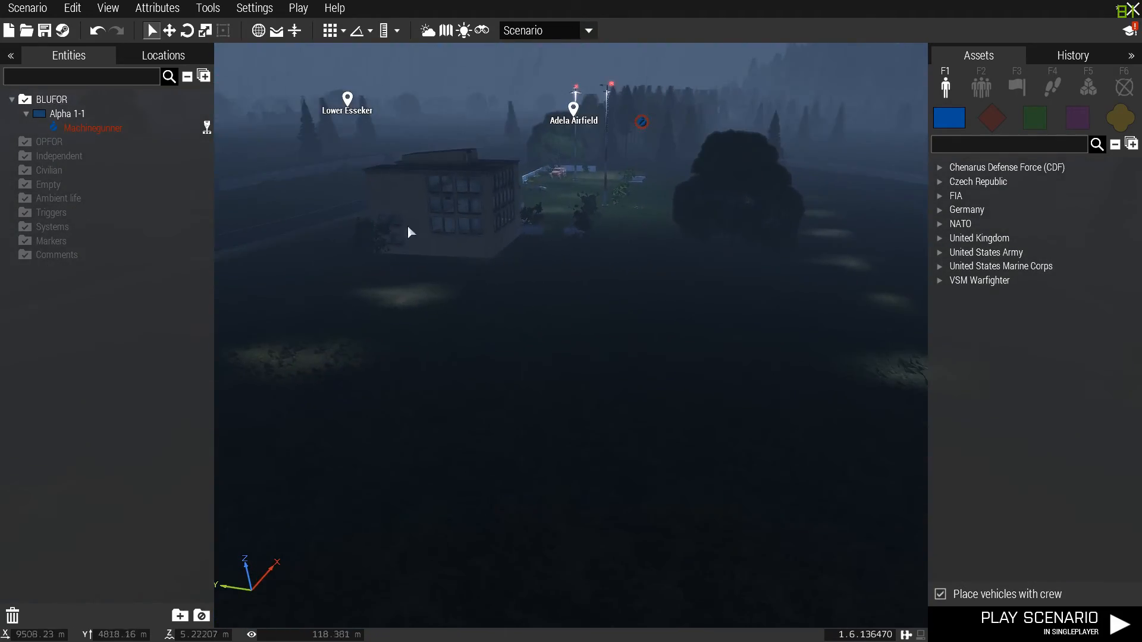
# Delete the BLUFOR machinegunner beside the airfield road
pyautogui.moveTo(408, 227); pyautogui.dragTo(331, 225, button='right')
pyautogui.press('w')
pyautogui.moveTo(498, 282); pyautogui.dragTo(641, 305, button='right')
pyautogui.moveTo(639, 301); pyautogui.dragTo(749, 352)
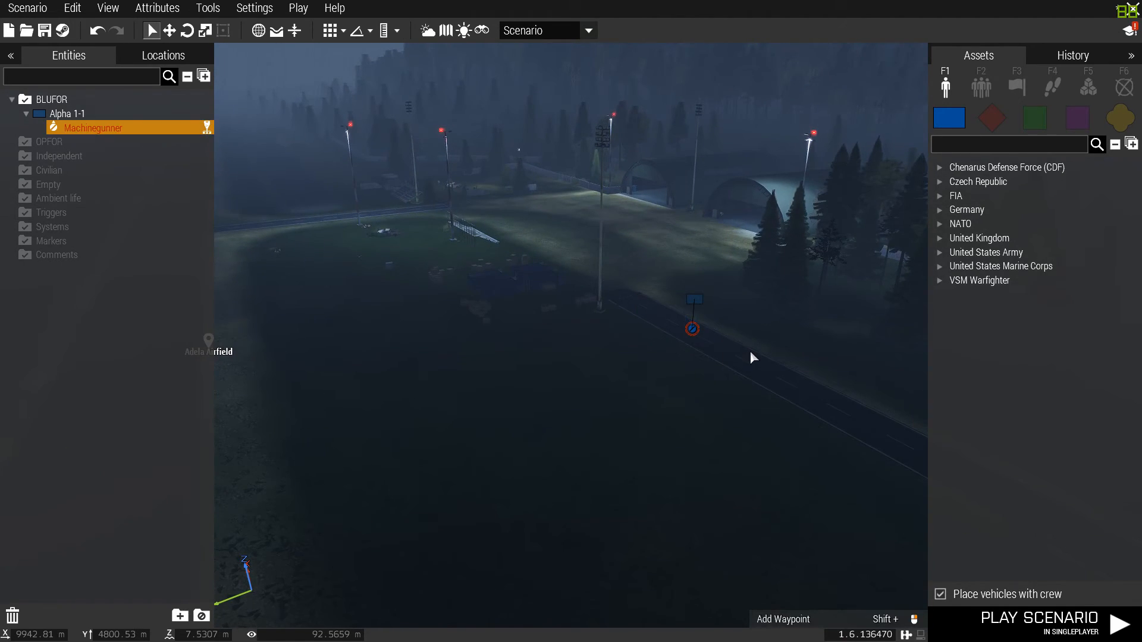
pyautogui.press('Delete')
# Examine the end of the airfield runway and the asset categories of the Chenarus Defense Force (CDF)
pyautogui.moveTo(682, 366); pyautogui.dragTo(1141, 395, button='right')
pyautogui.press('w')
pyautogui.moveTo(631, 333); pyautogui.dragTo(761, 360, button='right')
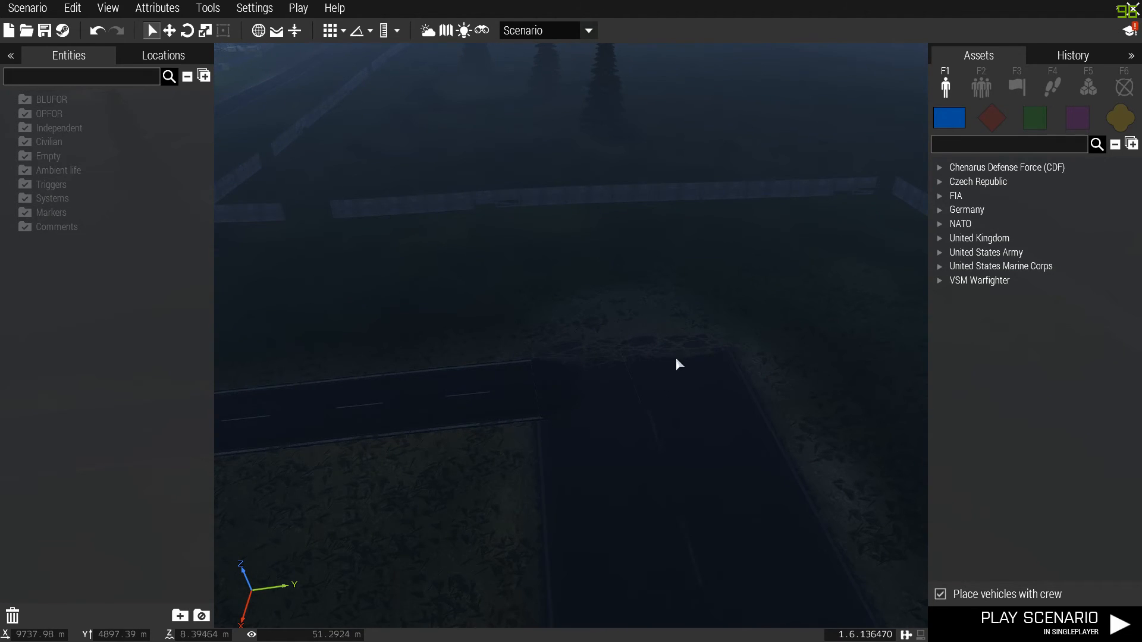
pyautogui.moveTo(673, 355); pyautogui.dragTo(1135, 432, button='right')
pyautogui.press('s')
pyautogui.click(939, 168)
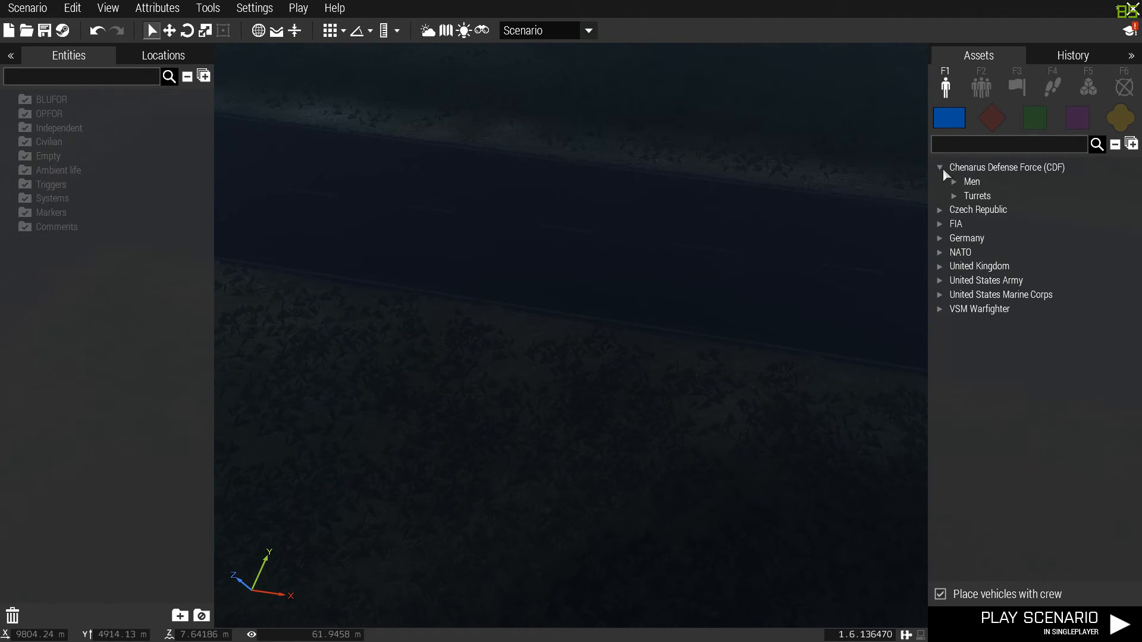
pyautogui.press('w')
pyautogui.moveTo(666, 220); pyautogui.dragTo(415, 137, button='right')
pyautogui.press('z')
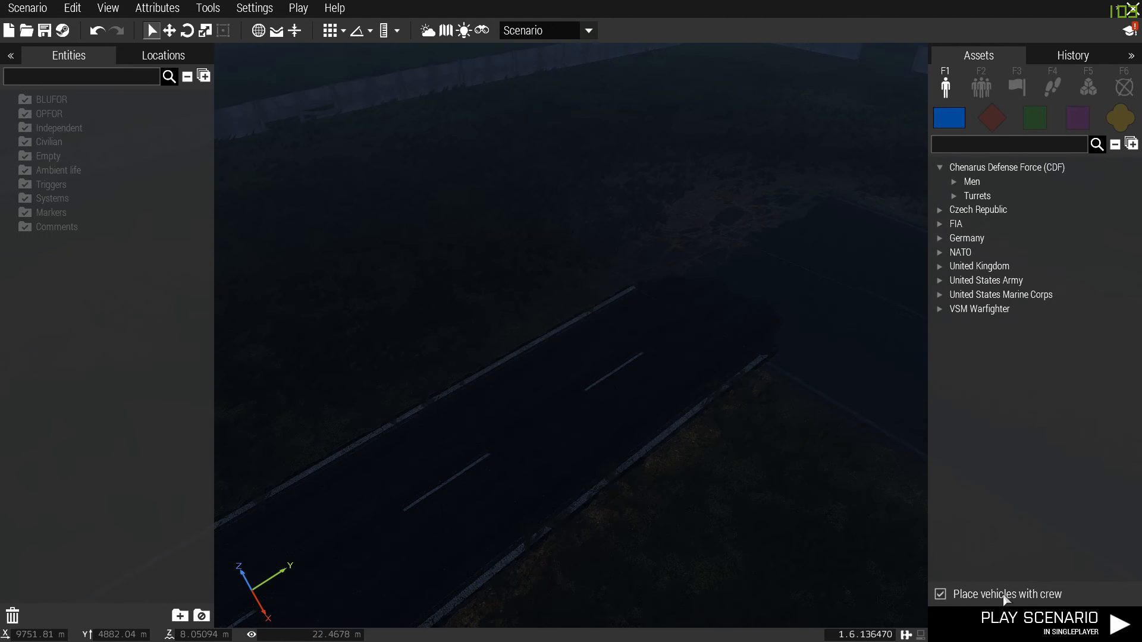
pyautogui.press('d')
pyautogui.moveTo(791, 437); pyautogui.dragTo(467, 343, button='right')
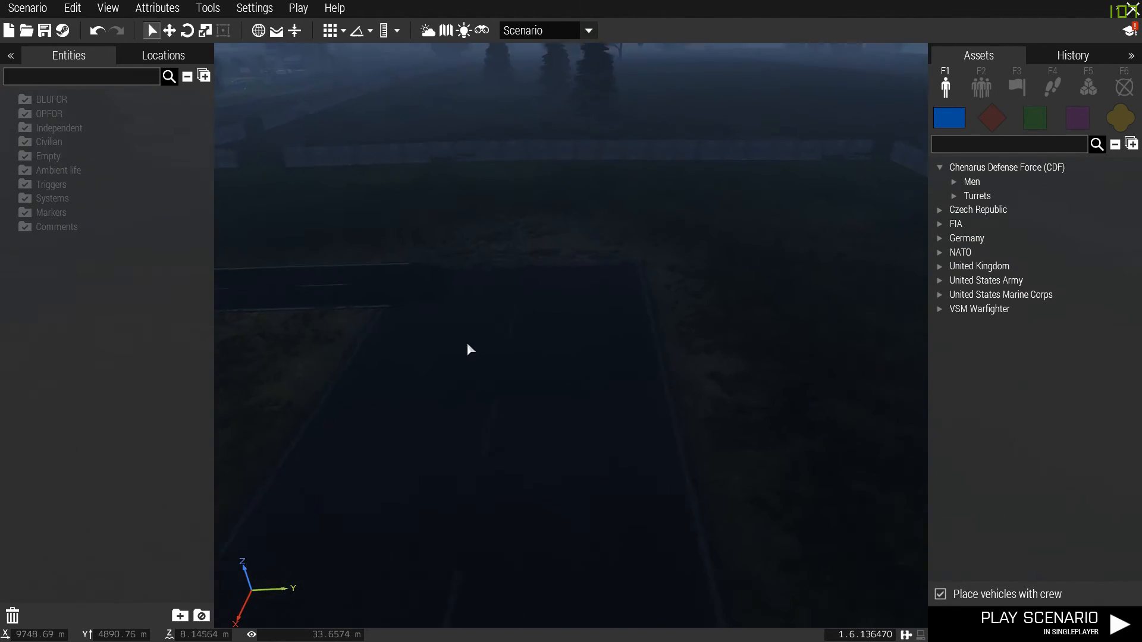
pyautogui.press('s')
pyautogui.press('w')
pyautogui.press('z')
pyautogui.press('w')
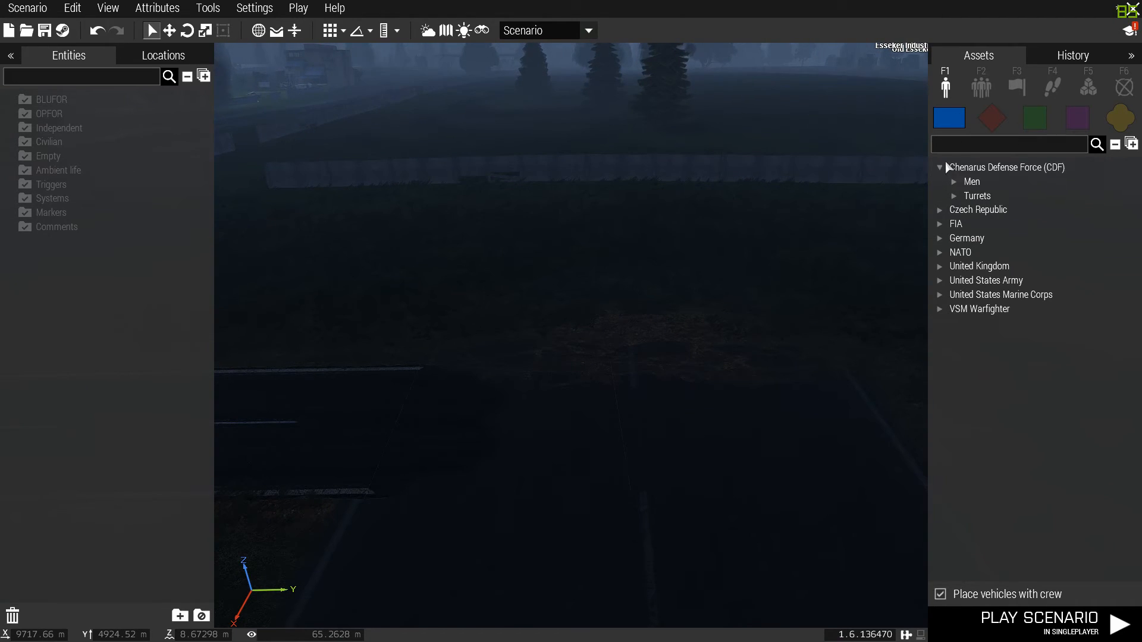
pyautogui.click(946, 165)
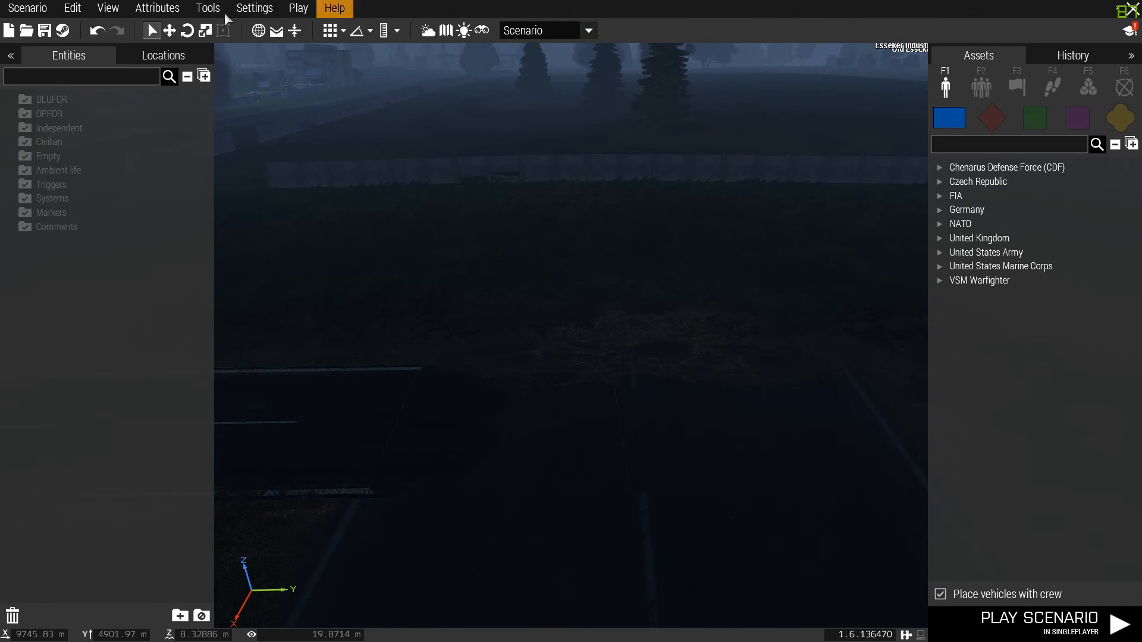
# Review the available editing options, such as transformation widget, grid, vertical mode and snapping
pyautogui.click(79, 12)
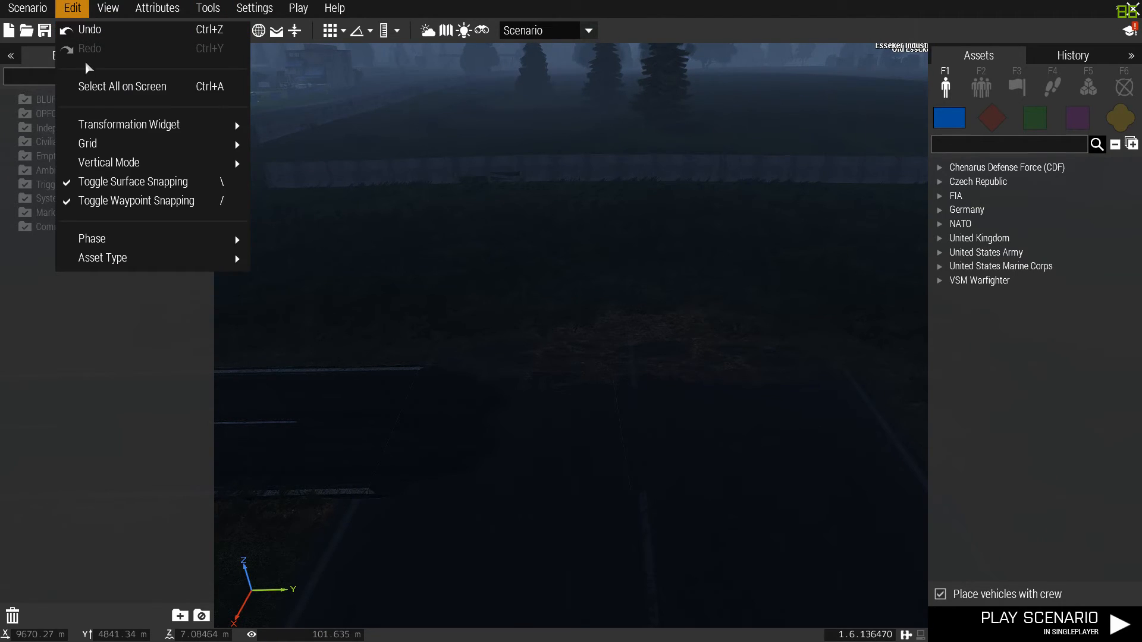
pyautogui.moveTo(136, 153)
pyautogui.click(379, 180)
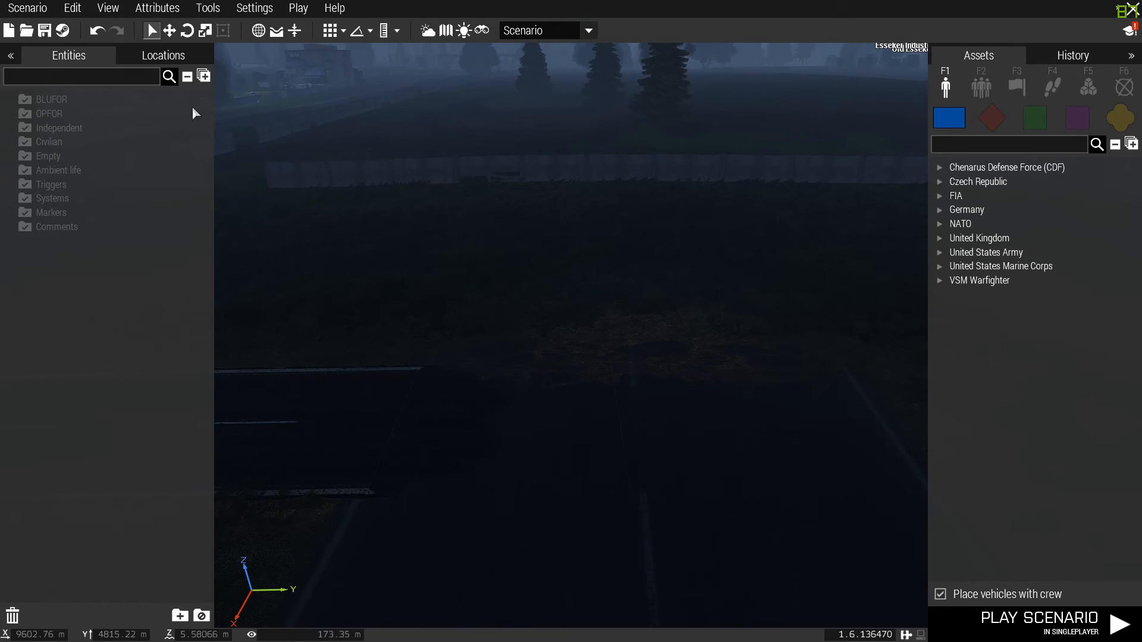
pyautogui.click(65, 8)
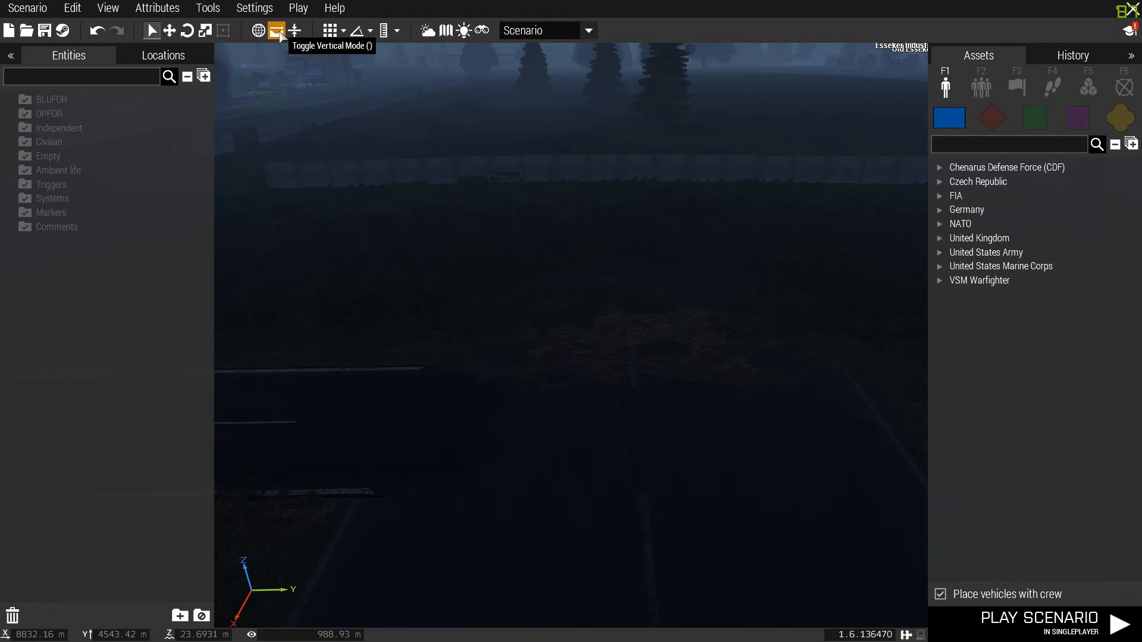
pyautogui.moveTo(675, 301); pyautogui.dragTo(582, 241, button='right')
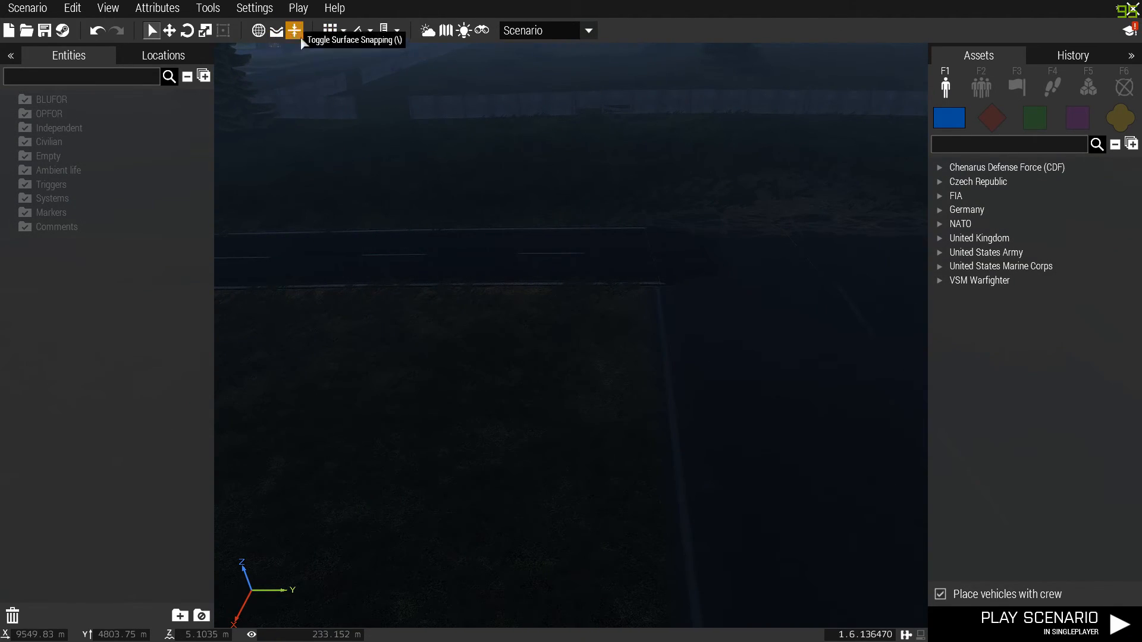
pyautogui.press('d')
pyautogui.moveTo(670, 256); pyautogui.dragTo(538, 246, button='right')
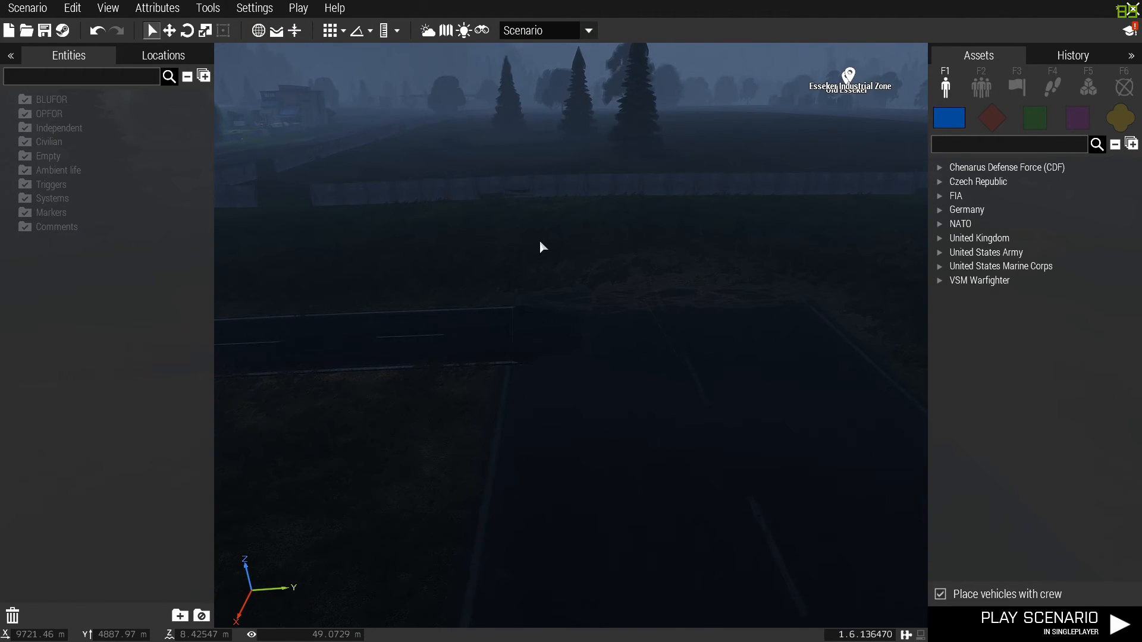
pyautogui.press('s')
pyautogui.press('w')
pyautogui.press('s')
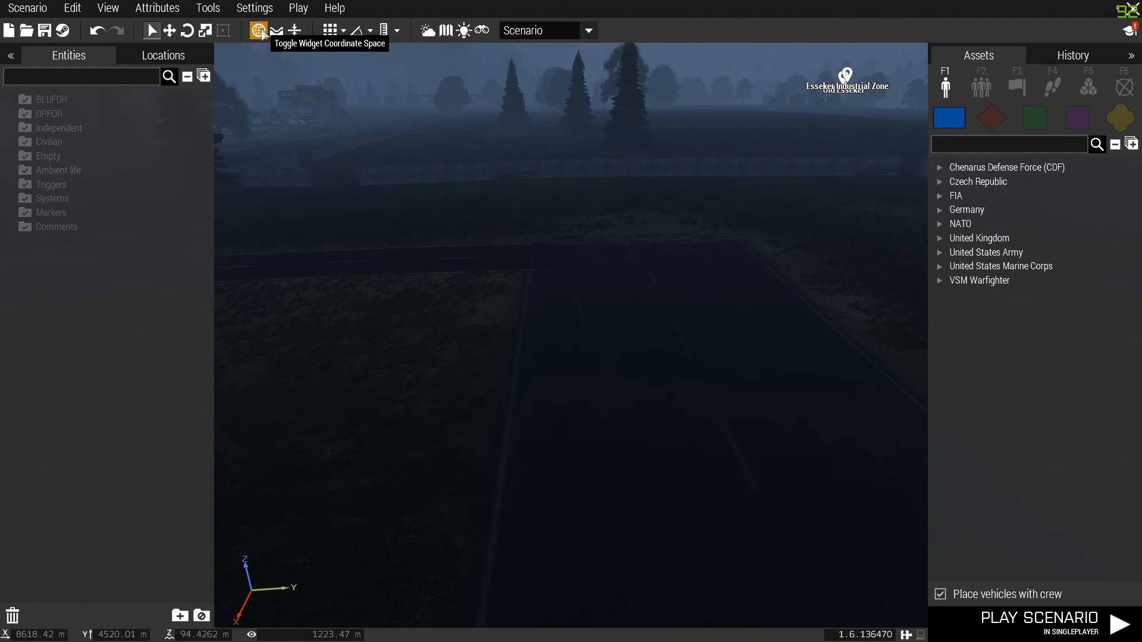
pyautogui.moveTo(384, 112); pyautogui.dragTo(373, 162, button='right')
pyautogui.press('w')
pyautogui.press('s')
# Review the scenario's general attributes, including presentation, overview, loading screen and states
pyautogui.click(163, 8)
pyautogui.click(170, 28)
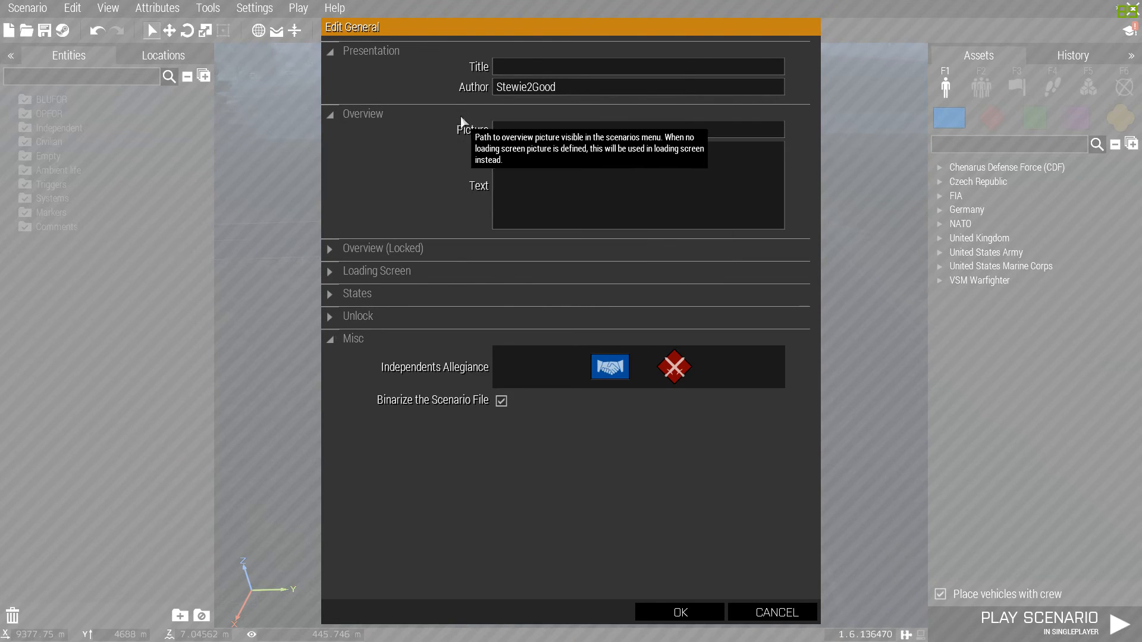
pyautogui.click(522, 70)
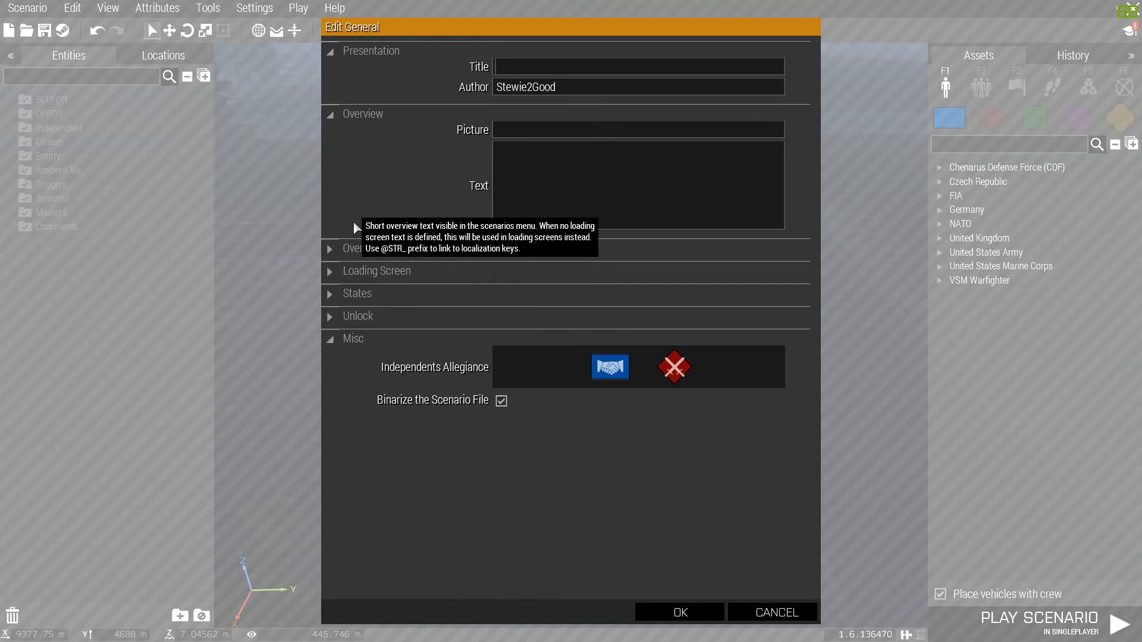
pyautogui.click(332, 250)
pyautogui.click(329, 292)
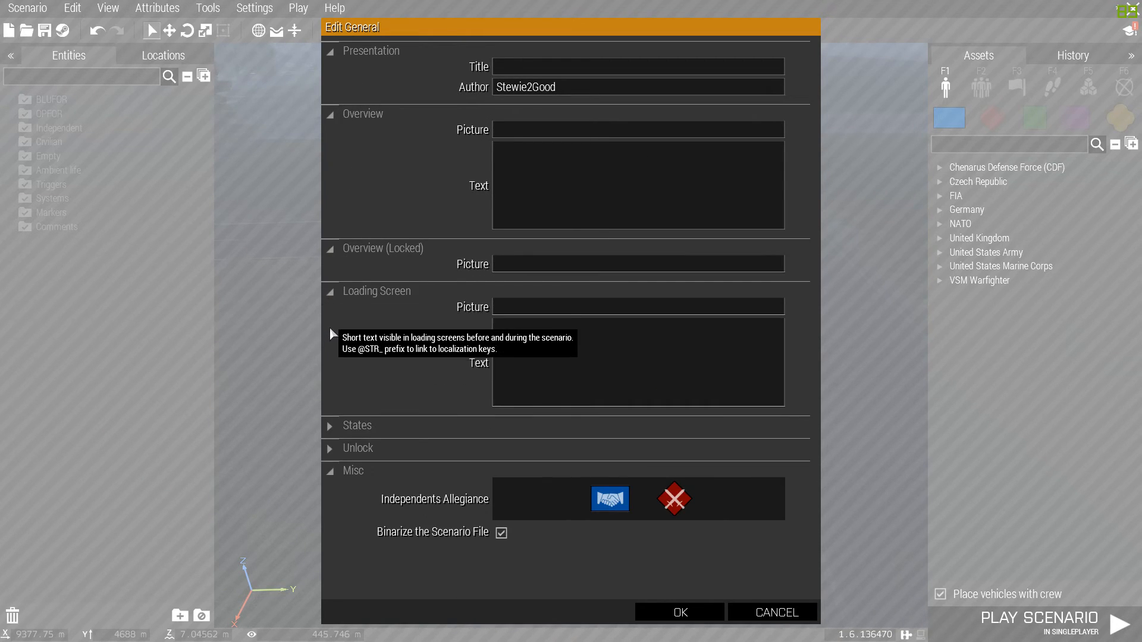
pyautogui.click(332, 424)
pyautogui.scroll(-3, 523, 460)
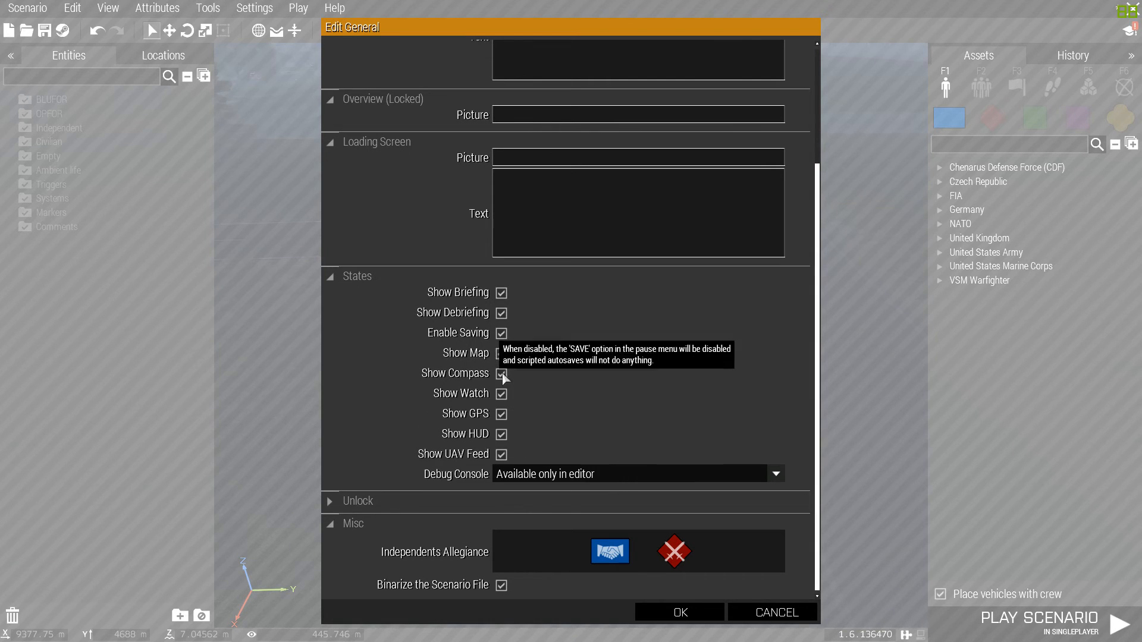
pyautogui.click(680, 613)
# Set the scenario's time of day to 11:18:00 in the environment attributes
pyautogui.click(166, 14)
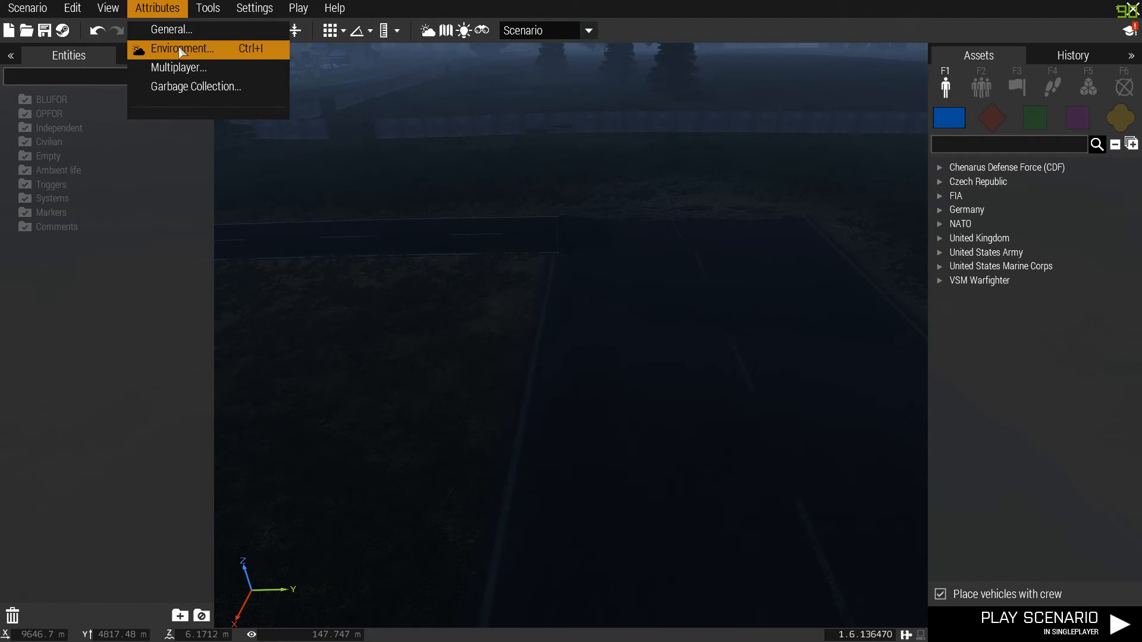
pyautogui.click(172, 46)
pyautogui.moveTo(612, 239)
pyautogui.mouseDown()
pyautogui.moveTo(584, 240)
pyautogui.moveTo(595, 239)
pyautogui.mouseUp()
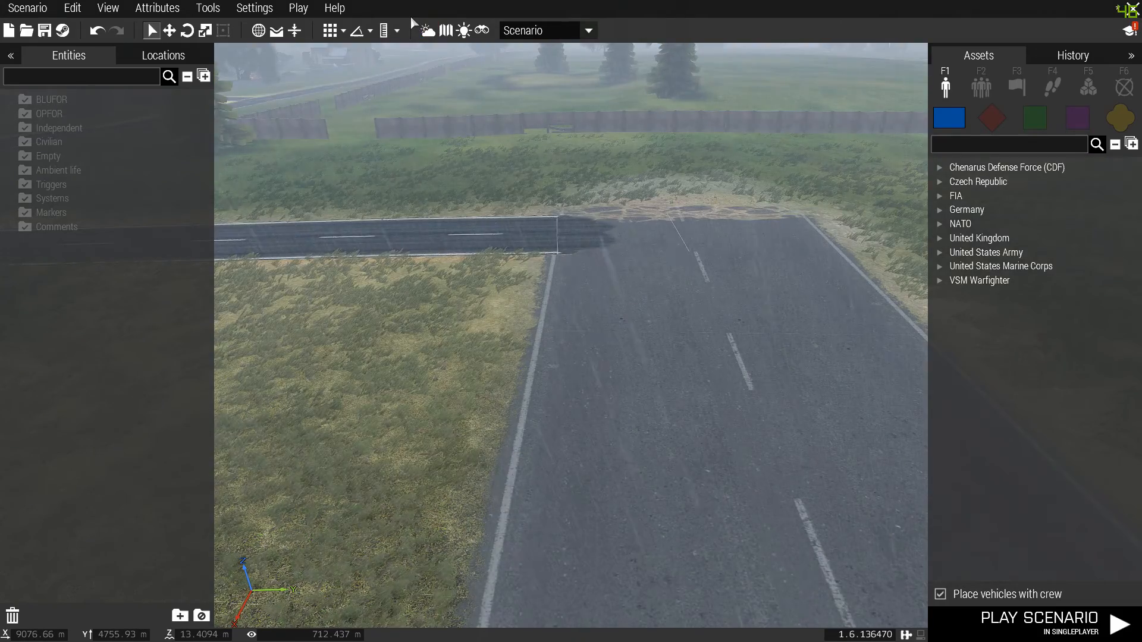
# Set the start and forecast values of both overcast and fog to 0% in the environment attributes
pyautogui.click(429, 31)
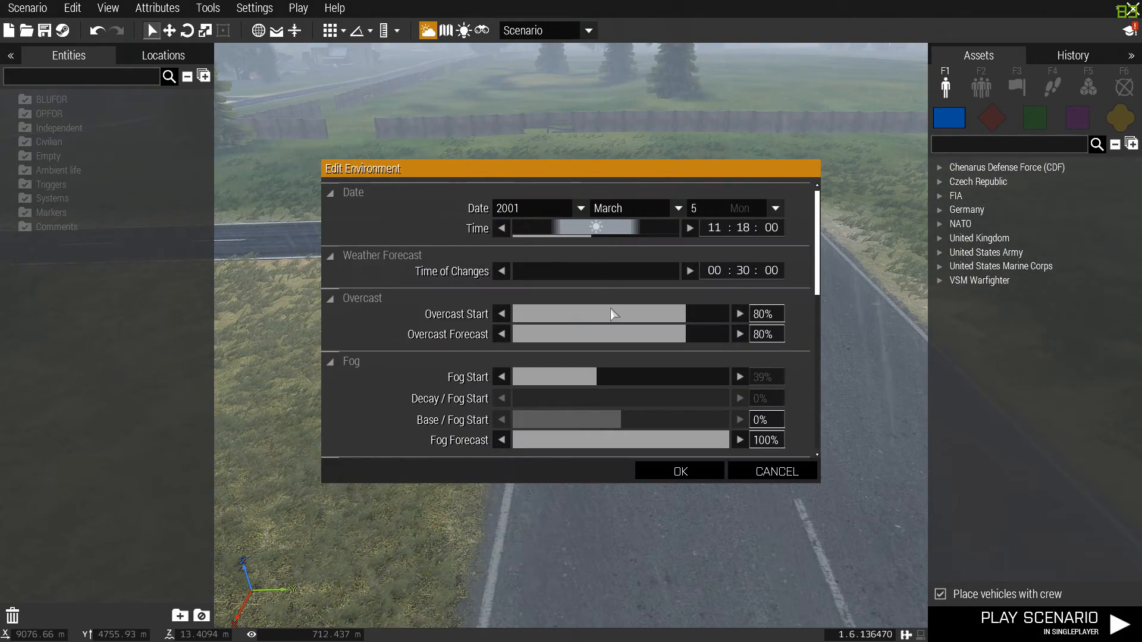
pyautogui.moveTo(614, 314); pyautogui.dragTo(393, 314)
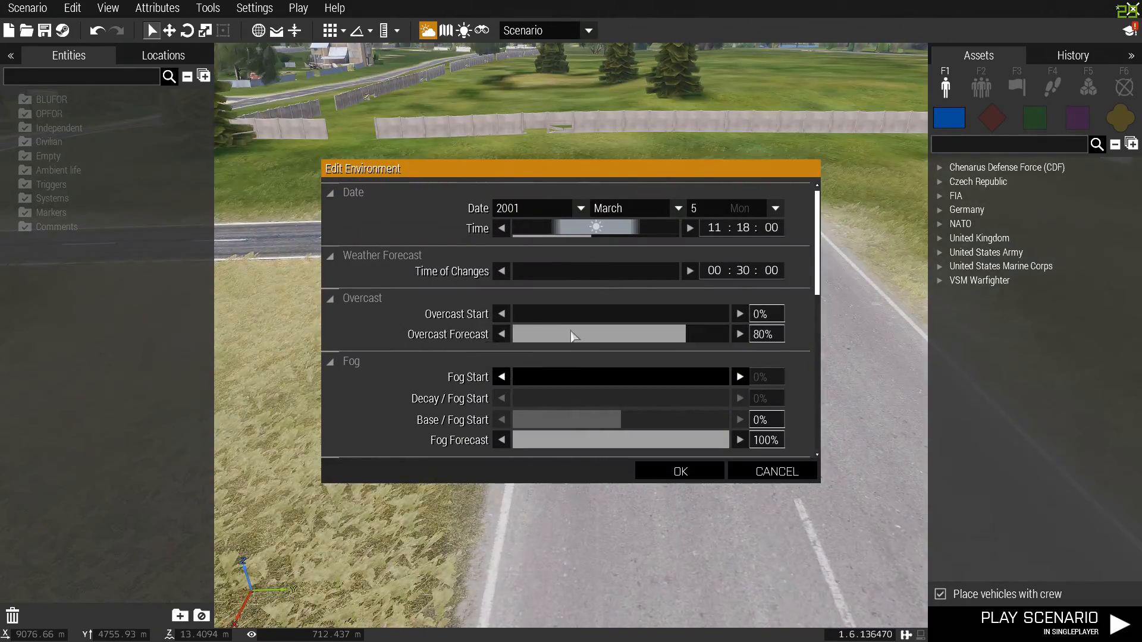
pyautogui.moveTo(571, 336); pyautogui.dragTo(511, 336)
pyautogui.click(514, 441)
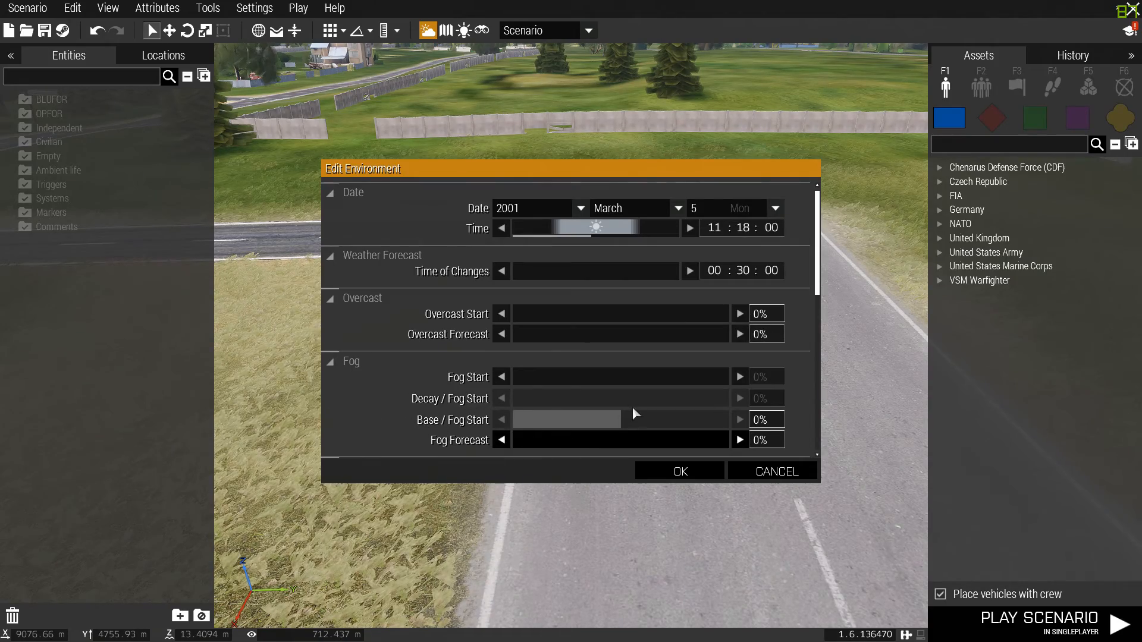
# Set the start and forecast values of rain and lightnings to 0%
pyautogui.scroll(-5, 633, 410)
pyautogui.scroll(2, 605, 304)
pyautogui.moveTo(649, 327); pyautogui.dragTo(384, 345)
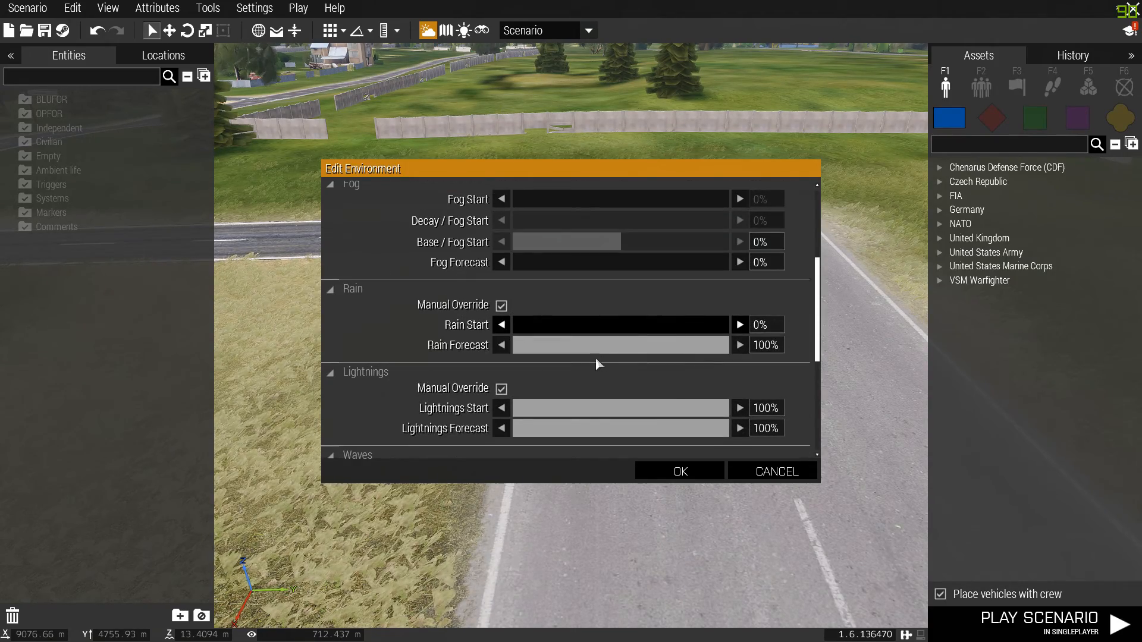
pyautogui.moveTo(591, 349); pyautogui.dragTo(460, 343)
pyautogui.moveTo(599, 413); pyautogui.dragTo(416, 437)
pyautogui.moveTo(576, 436); pyautogui.dragTo(396, 437)
# Turn off the manual override for lightnings and waves, collapse the rain to wind sections and apply the environment settings
pyautogui.click(502, 392)
pyautogui.click(503, 297)
pyautogui.click(502, 411)
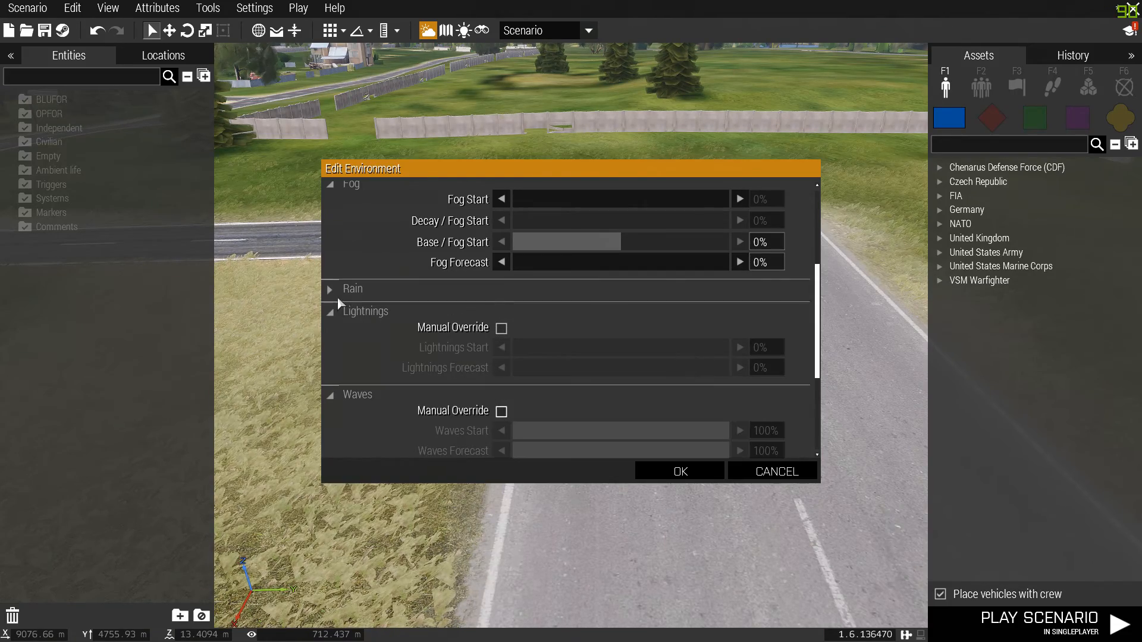
pyautogui.click(337, 309)
pyautogui.click(334, 327)
pyautogui.click(334, 351)
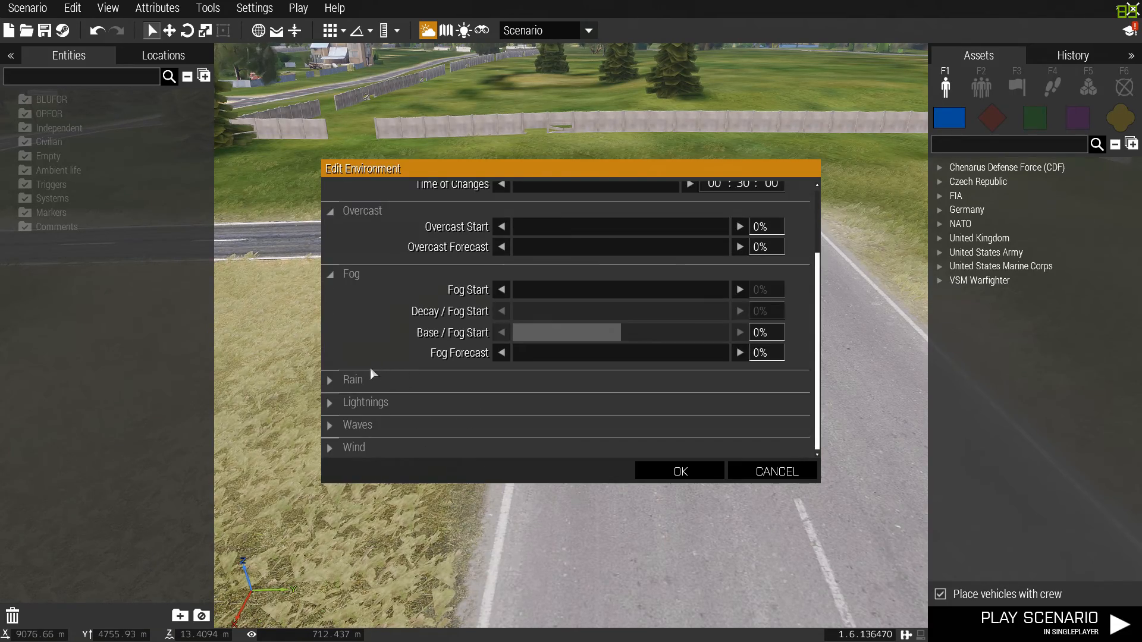
pyautogui.scroll(3, 333, 302)
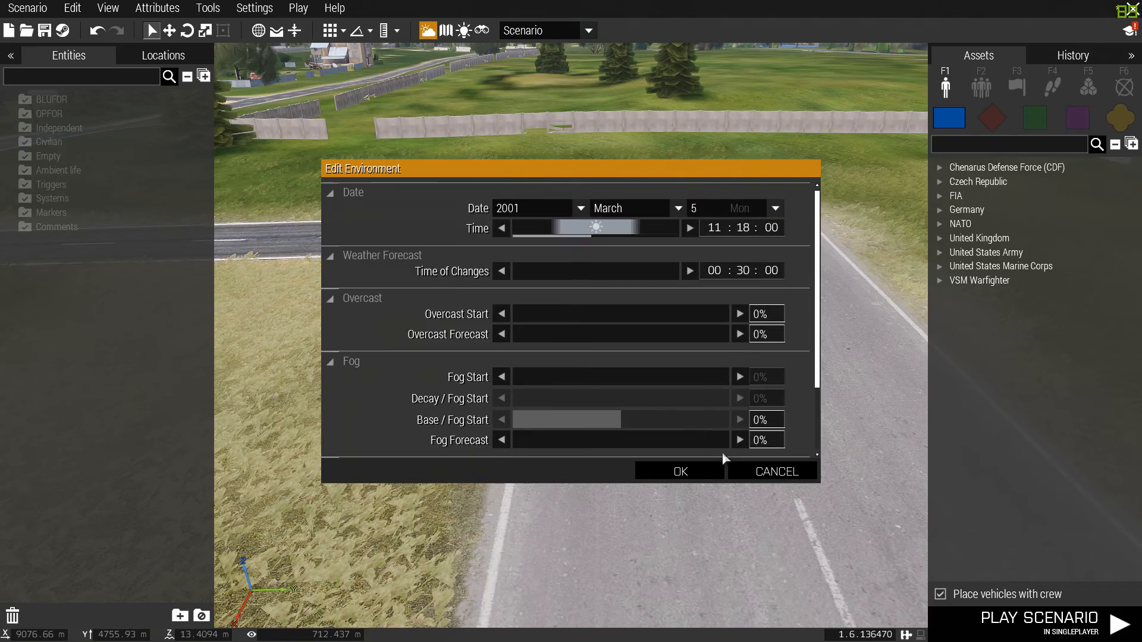
pyautogui.click(684, 472)
# View the terrain as a 2D map and return to the 3D view of the runway
pyautogui.moveTo(600, 281); pyautogui.dragTo(690, 261, button='right')
pyautogui.click(446, 31)
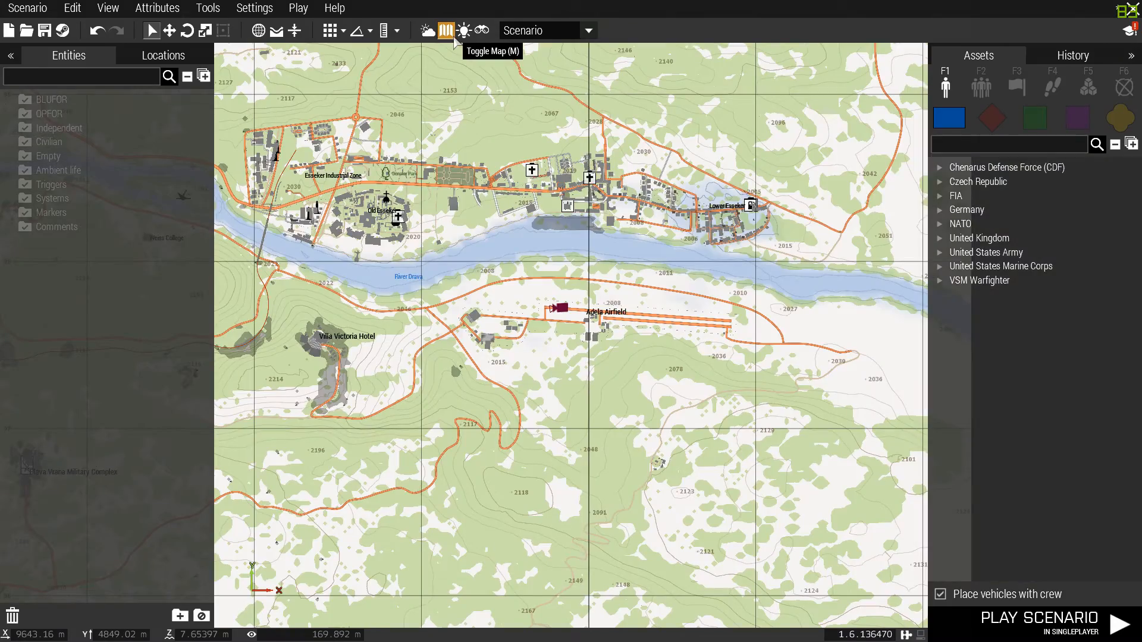
pyautogui.press('m')
pyautogui.press('n')
pyautogui.press('n')
pyautogui.press('m')
pyautogui.click(452, 36)
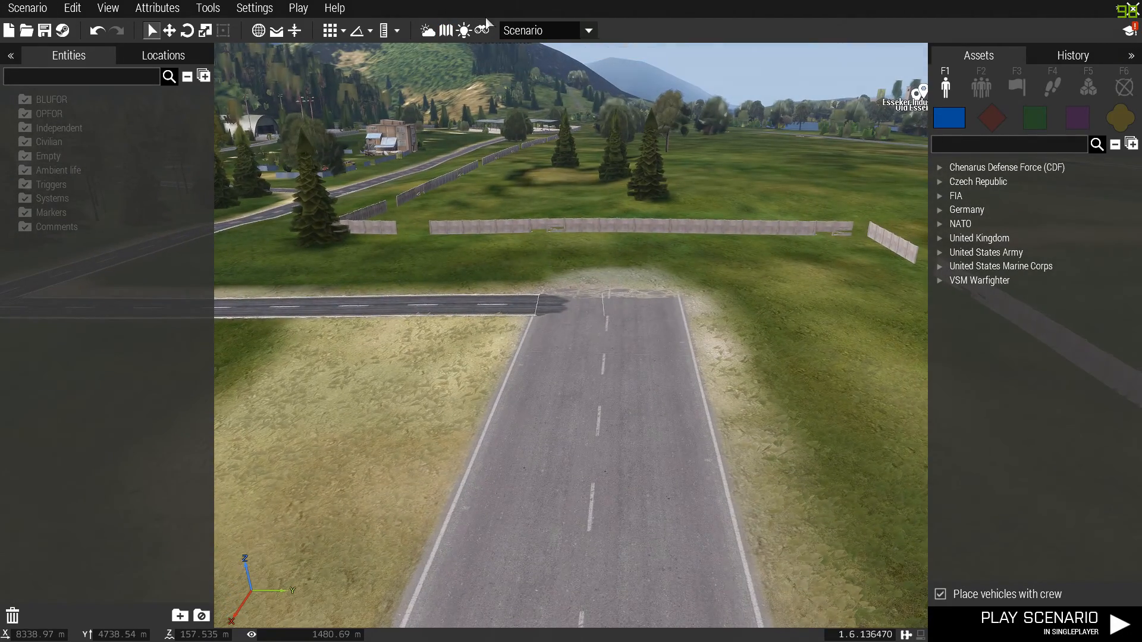
# Toggle the camera flashlight and cycle through the vision modes over the runway
pyautogui.click(463, 34)
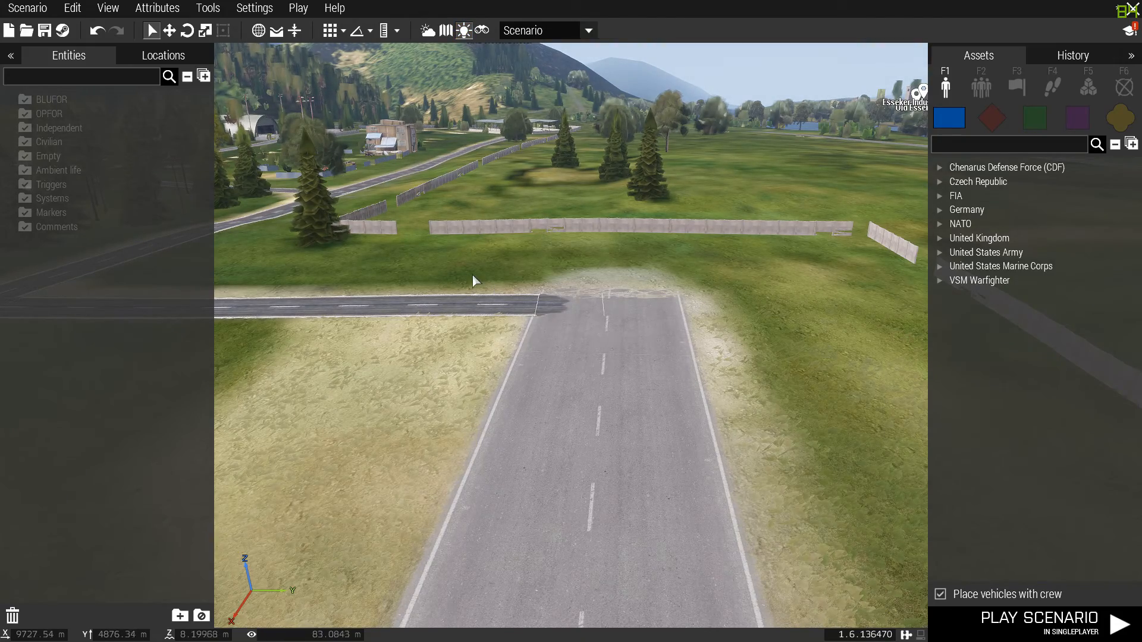
pyautogui.press('n')
pyautogui.press('n')
pyautogui.press('n')
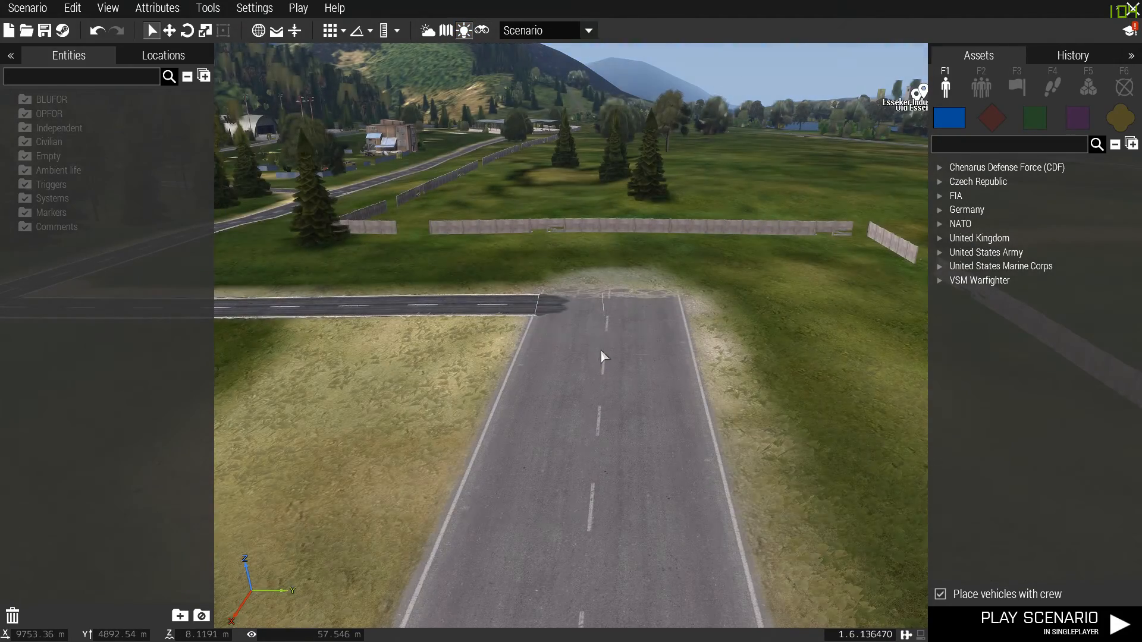
# Cycle through the camera's vision modes and return to the normal daytime view
pyautogui.press('n')
pyautogui.press('n')
pyautogui.press('n')
pyautogui.press('n')
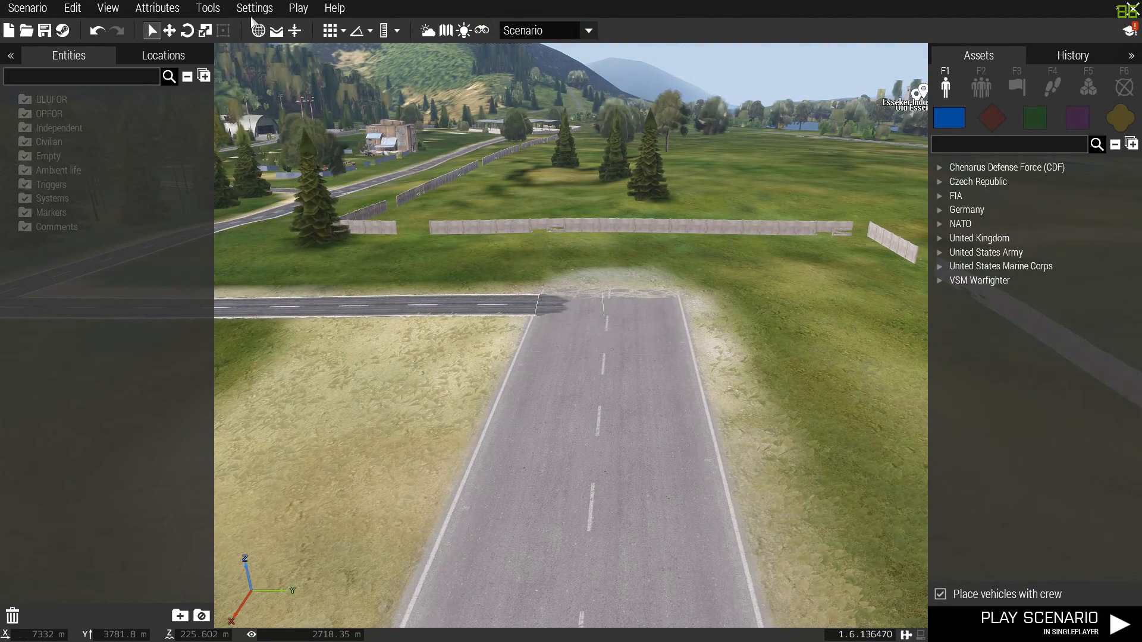
# Look through the code of the genericSentence function in the Functions Viewer, then close the viewer
pyautogui.click(209, 8)
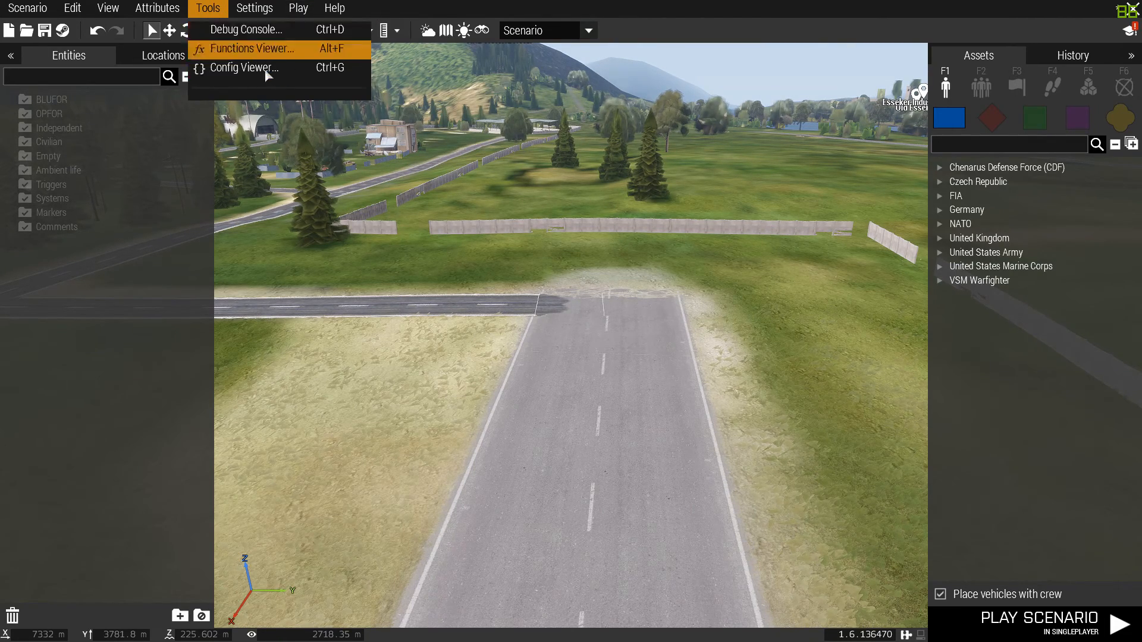
pyautogui.click(285, 54)
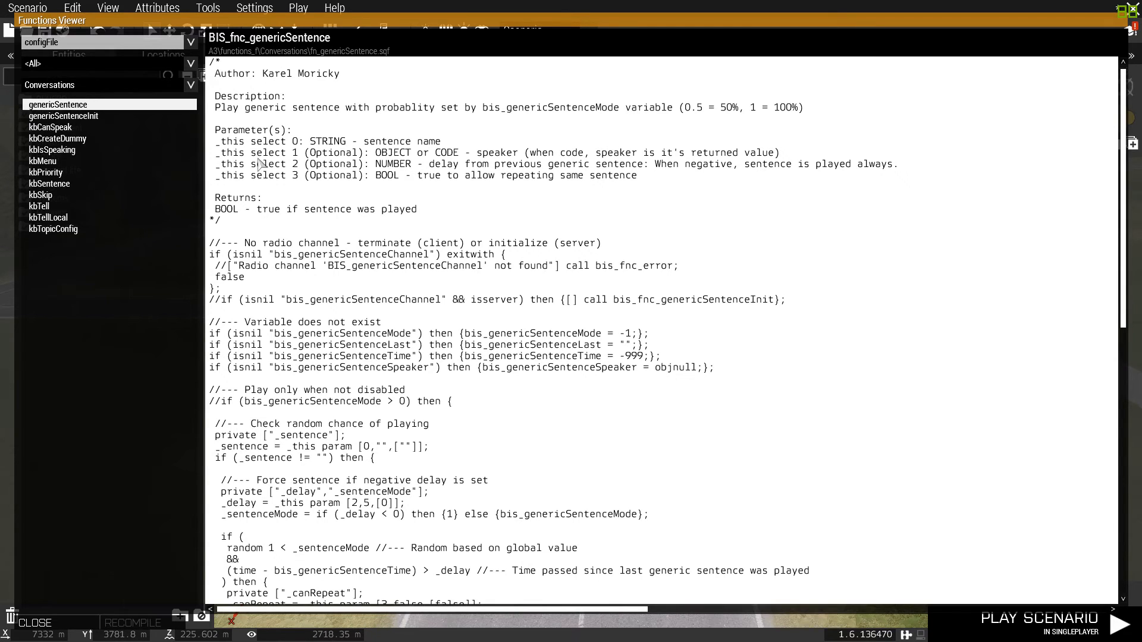
pyautogui.scroll(-6, 284, 188)
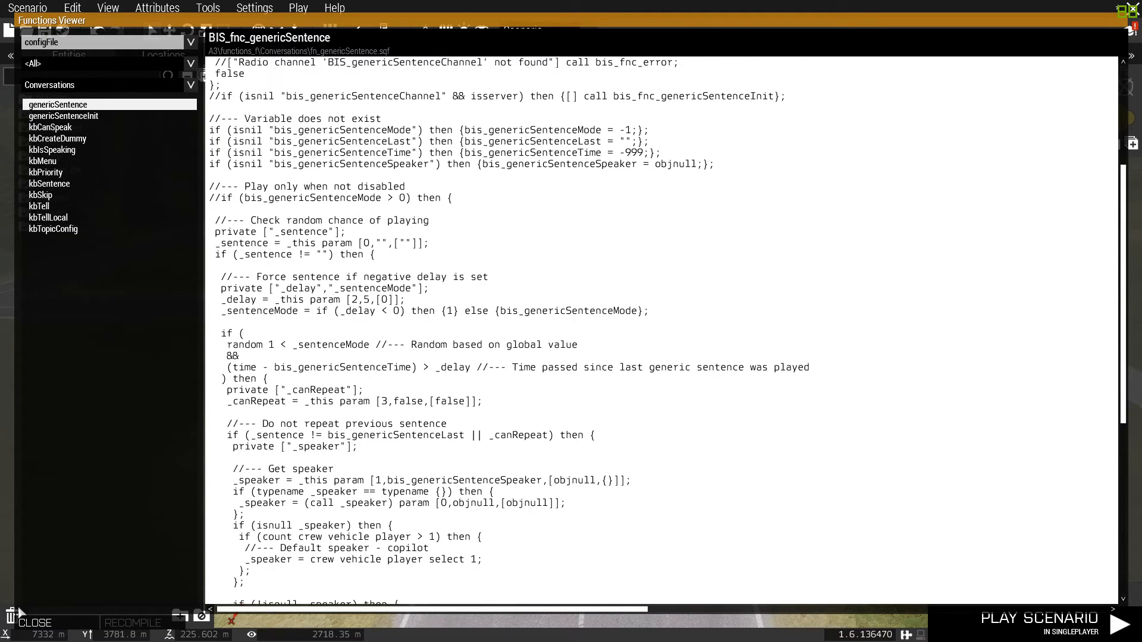
pyautogui.press('Escape')
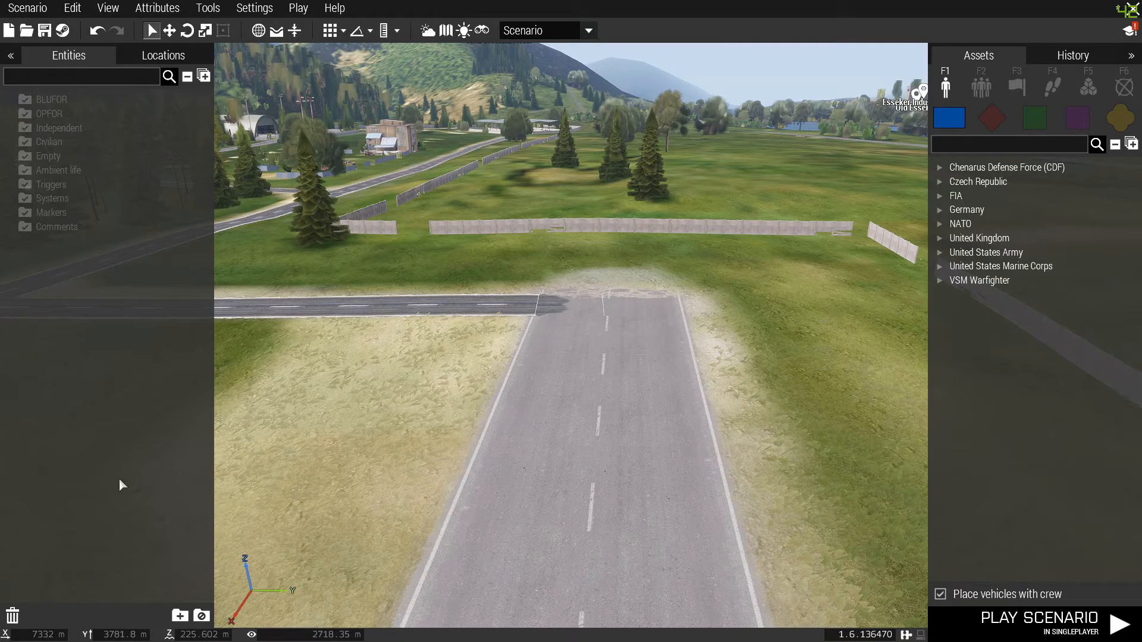
# Review the editor preferences, including the auto-save interval choices, and accept them unchanged
pyautogui.click(210, 8)
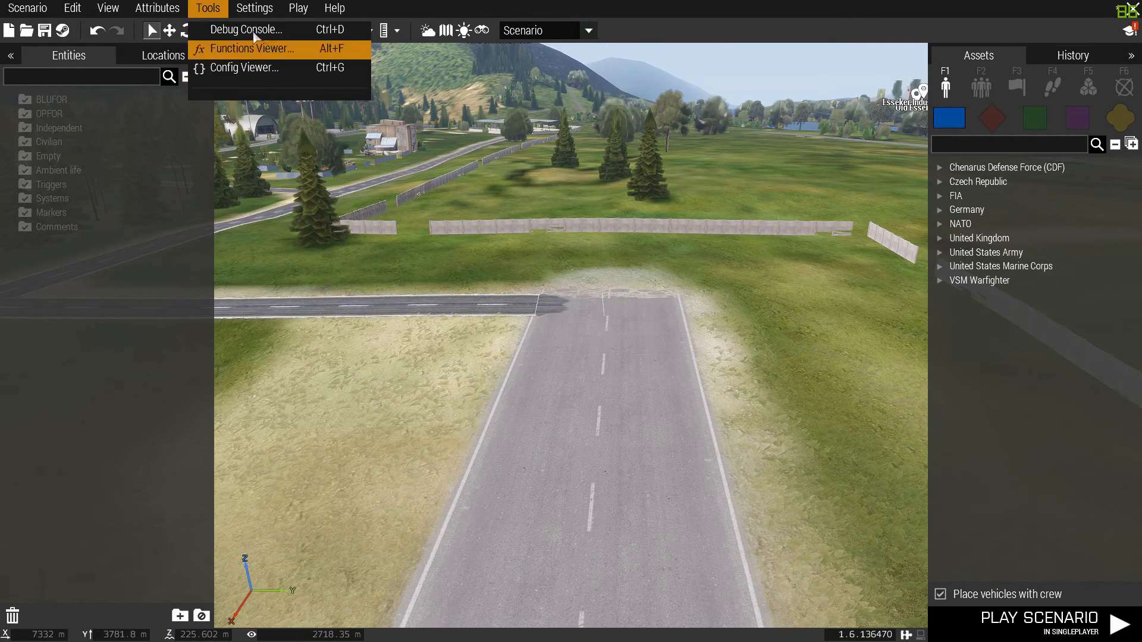
pyautogui.moveTo(256, 7)
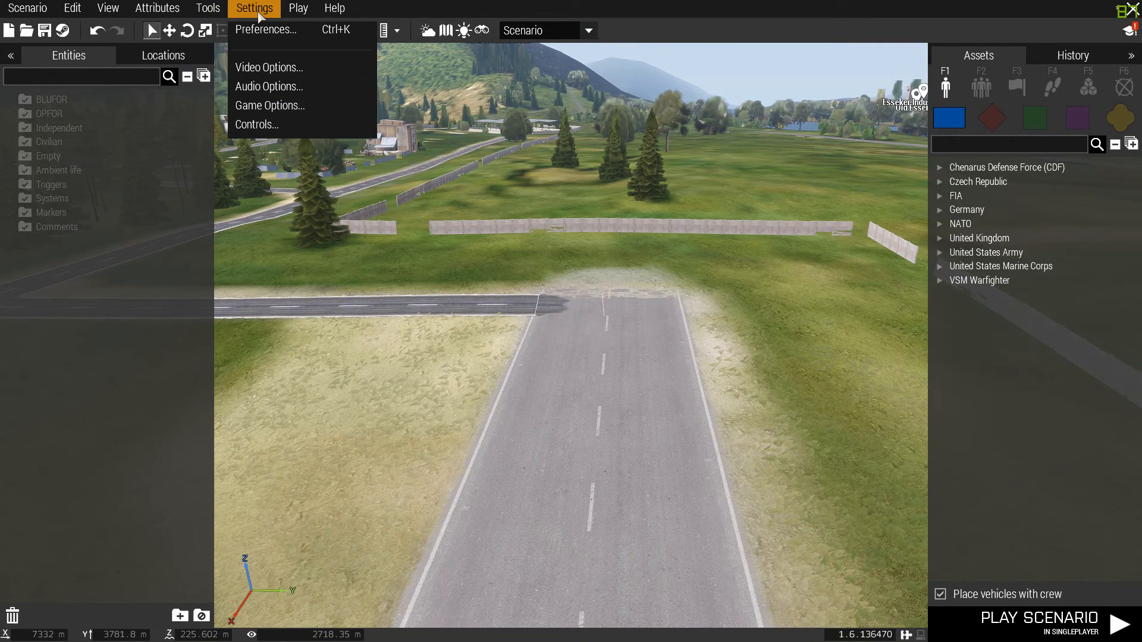
pyautogui.click(266, 30)
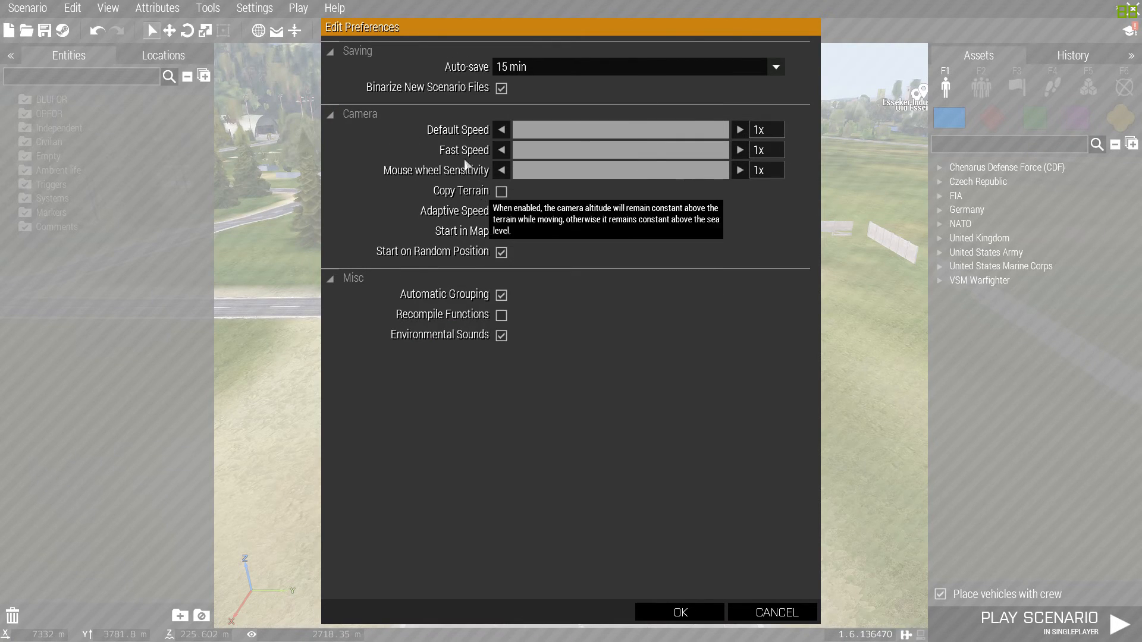
pyautogui.click(521, 70)
pyautogui.click(521, 70)
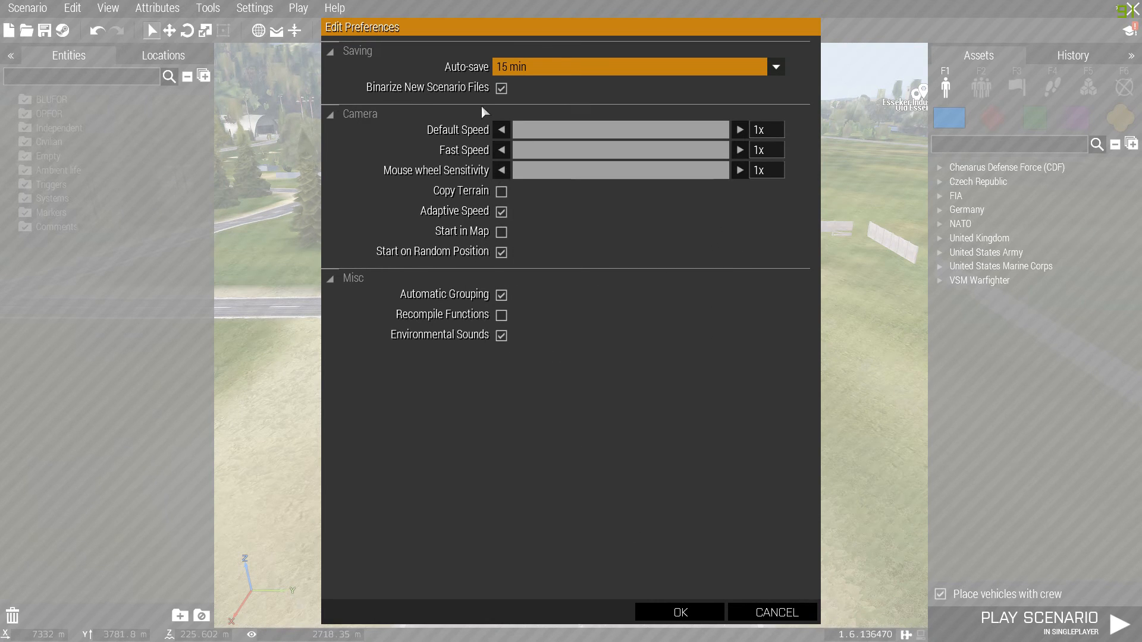
pyautogui.click(686, 612)
# View the video options and the game options, leaving each without making changes
pyautogui.click(208, 7)
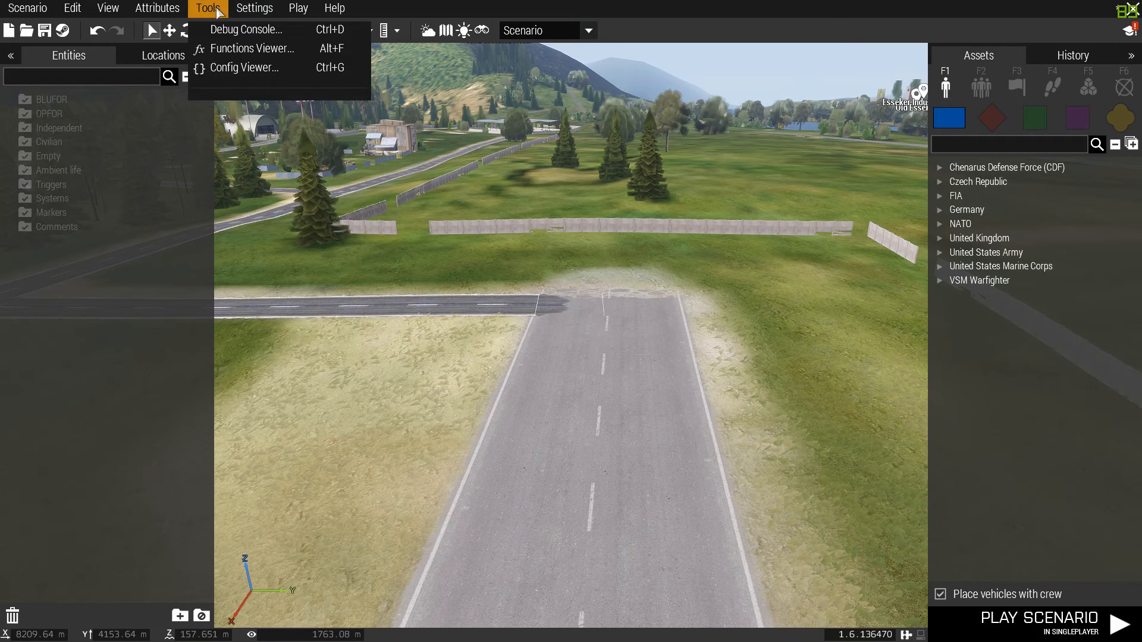
pyautogui.click(260, 8)
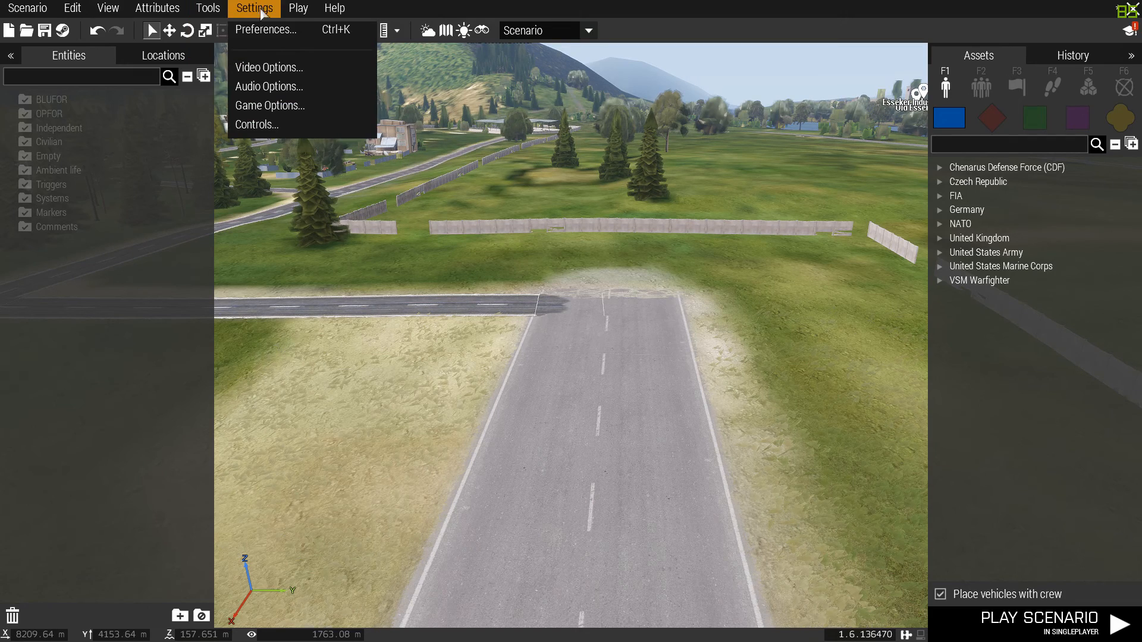
pyautogui.click(269, 67)
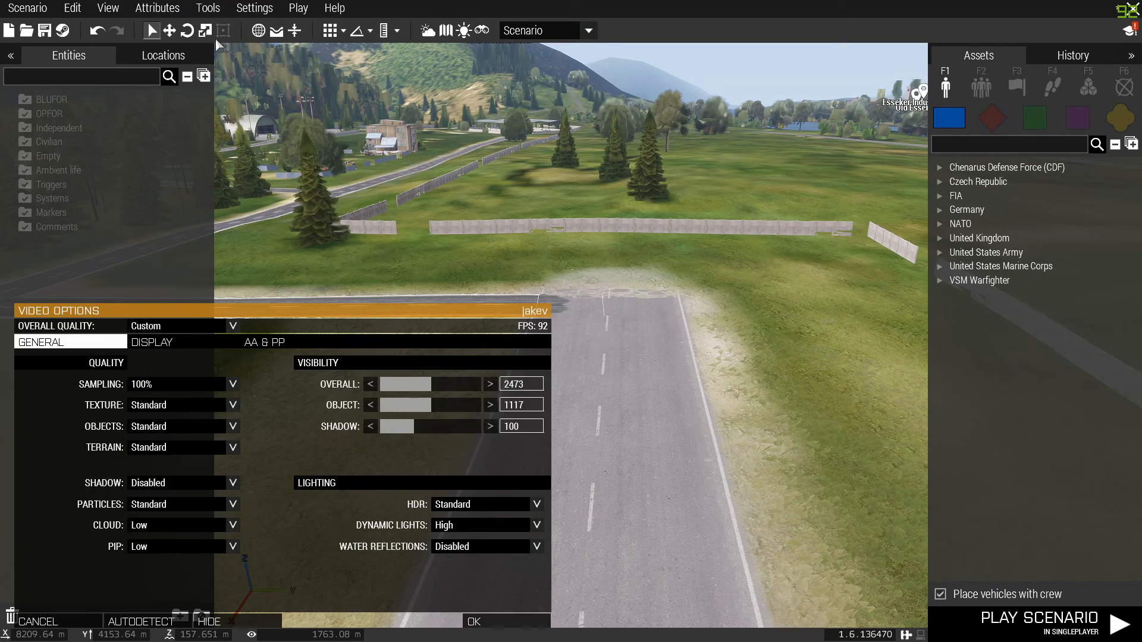
pyautogui.press('Escape')
pyautogui.click(255, 7)
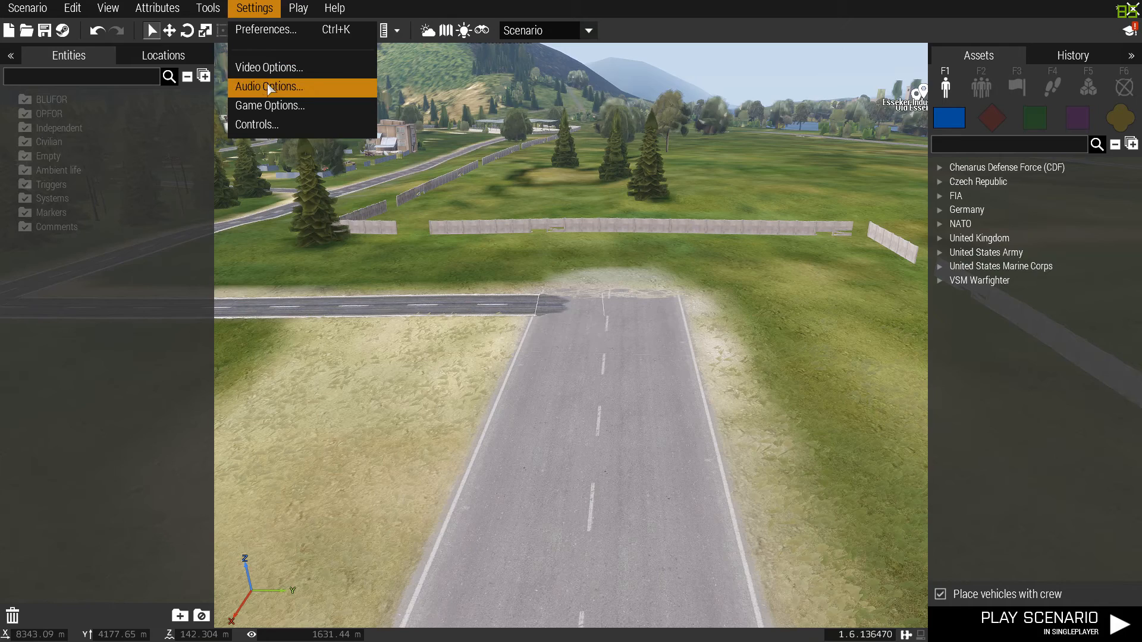
pyautogui.click(270, 105)
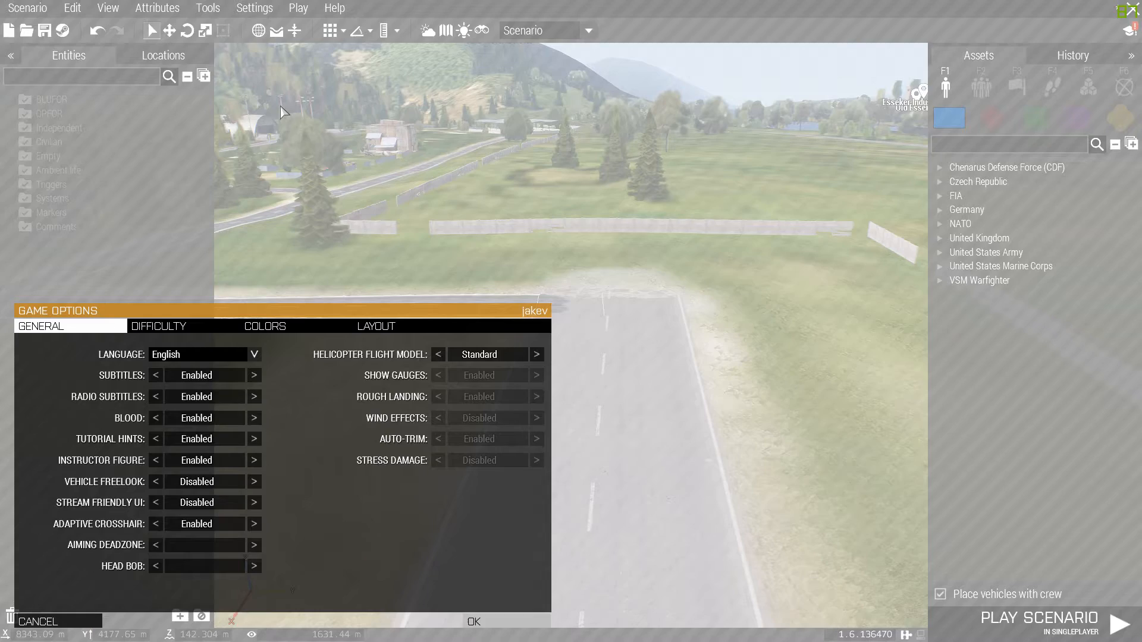
pyautogui.press('Escape')
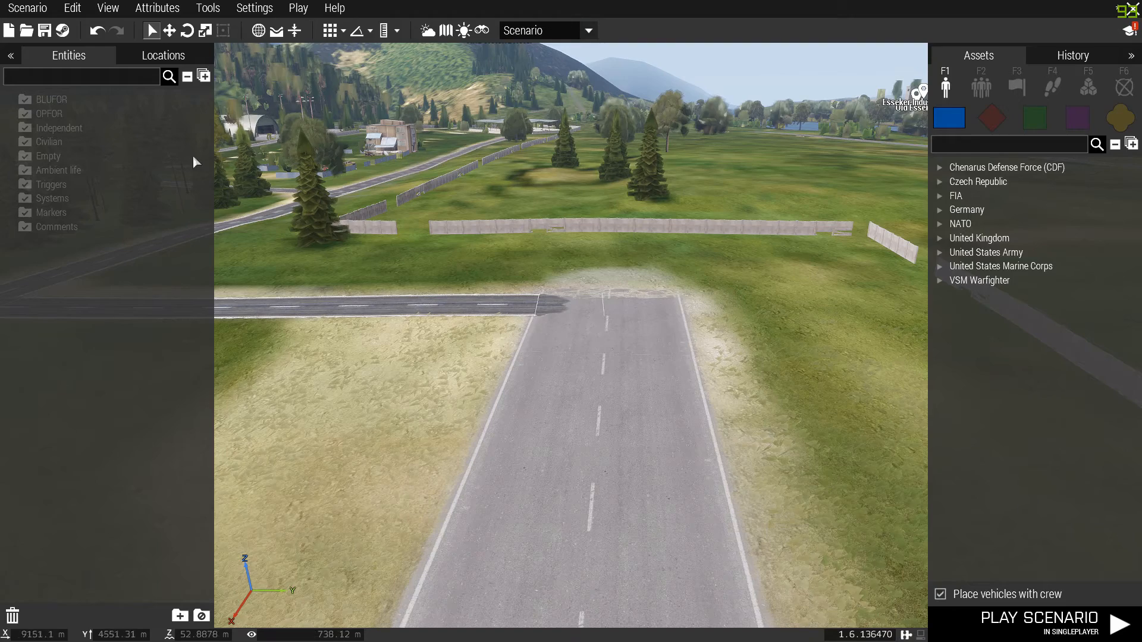
pyautogui.click(254, 8)
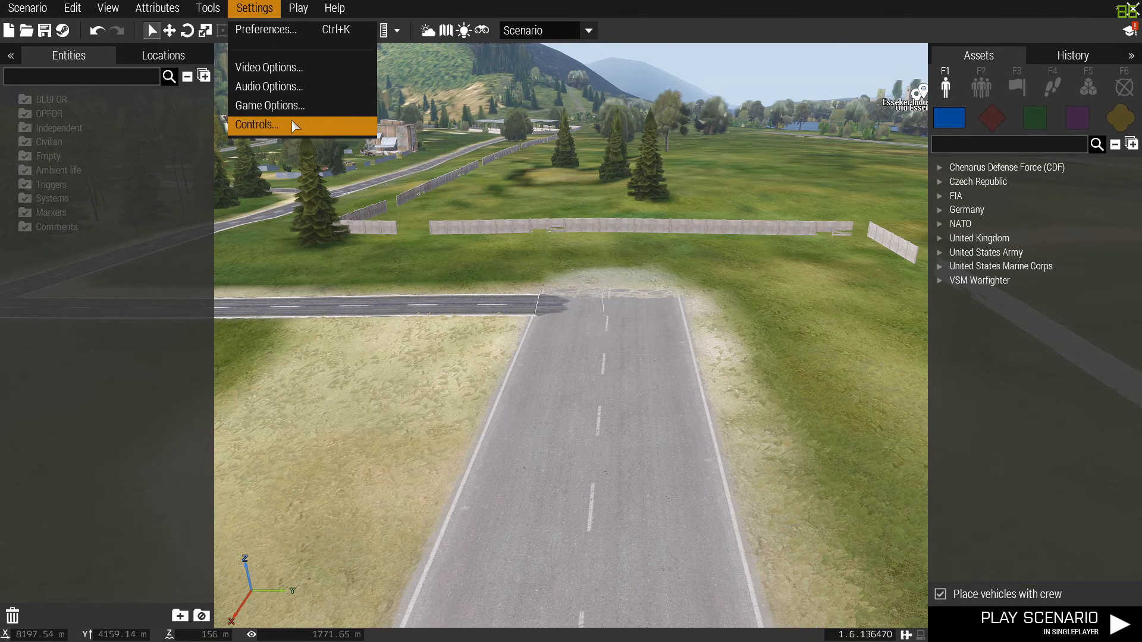
pyautogui.moveTo(295, 12)
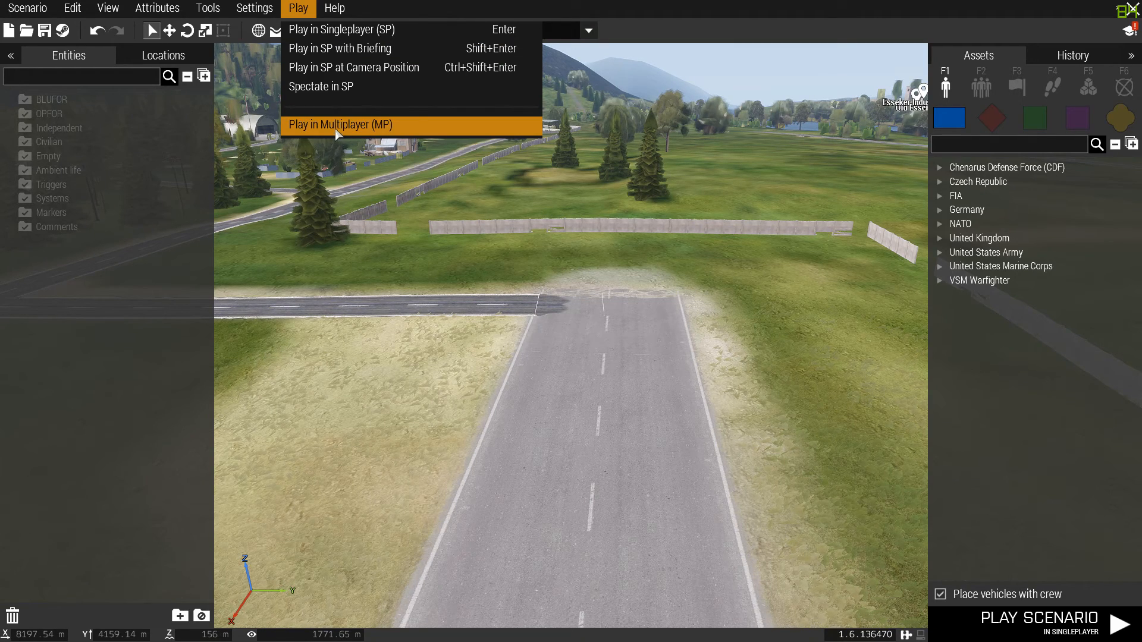
pyautogui.moveTo(331, 16)
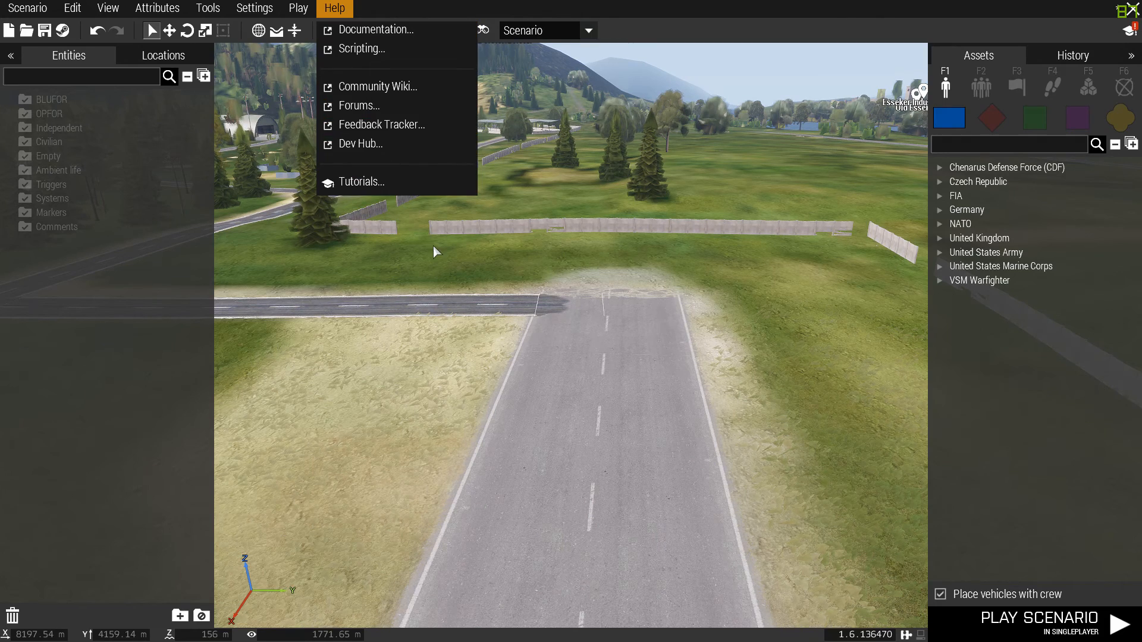
# View the list of editor tutorials and close it
pyautogui.click(1126, 33)
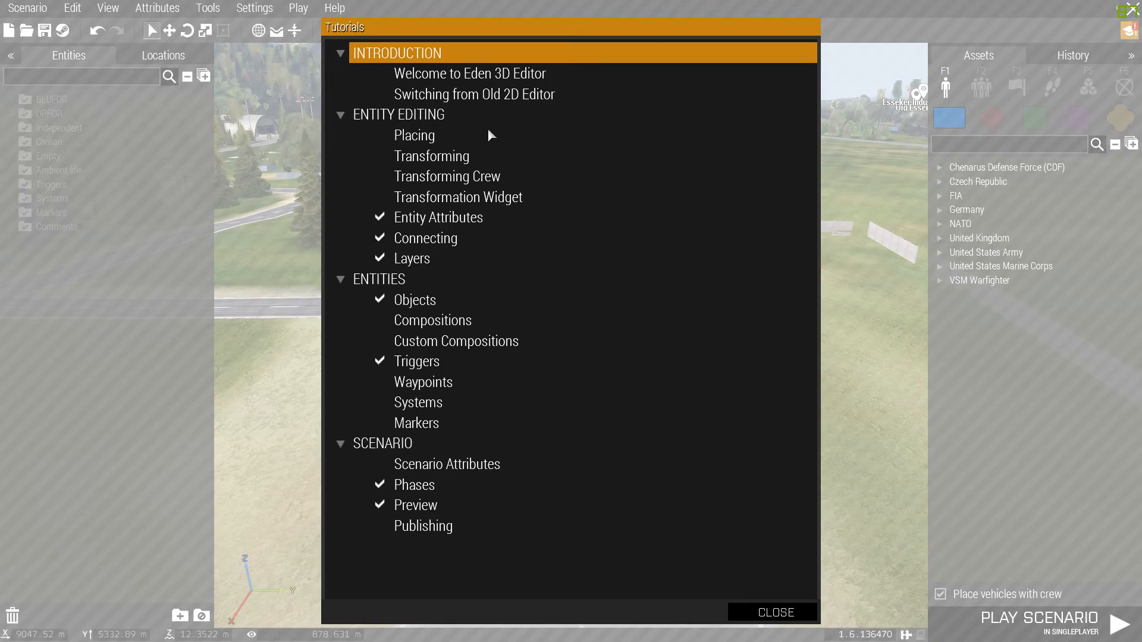
pyautogui.click(772, 612)
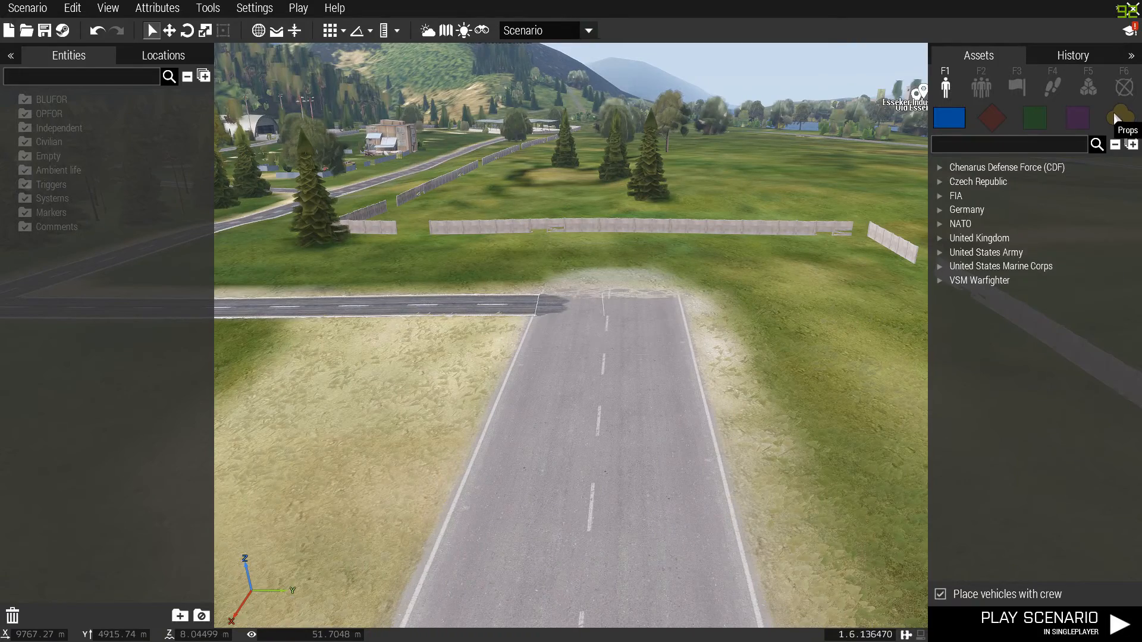
pyautogui.click(1131, 32)
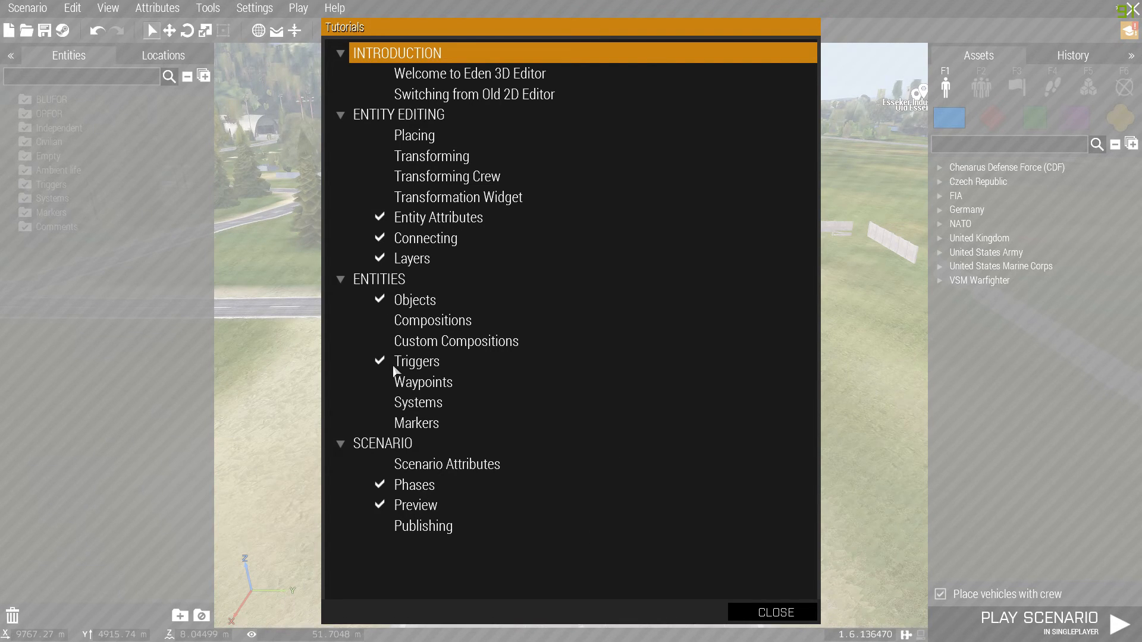
pyautogui.click(772, 612)
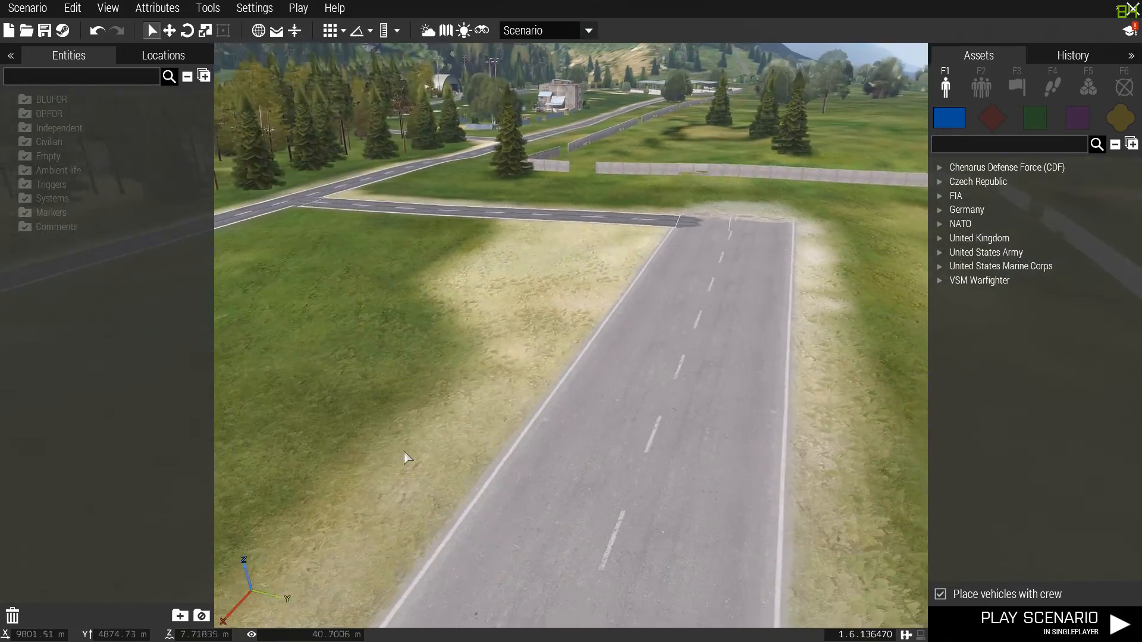
# Turn the camera around and fly along the runway to the red and white barriers at its far end
pyautogui.moveTo(404, 452); pyautogui.dragTo(197, 355, button='right')
pyautogui.press('w')
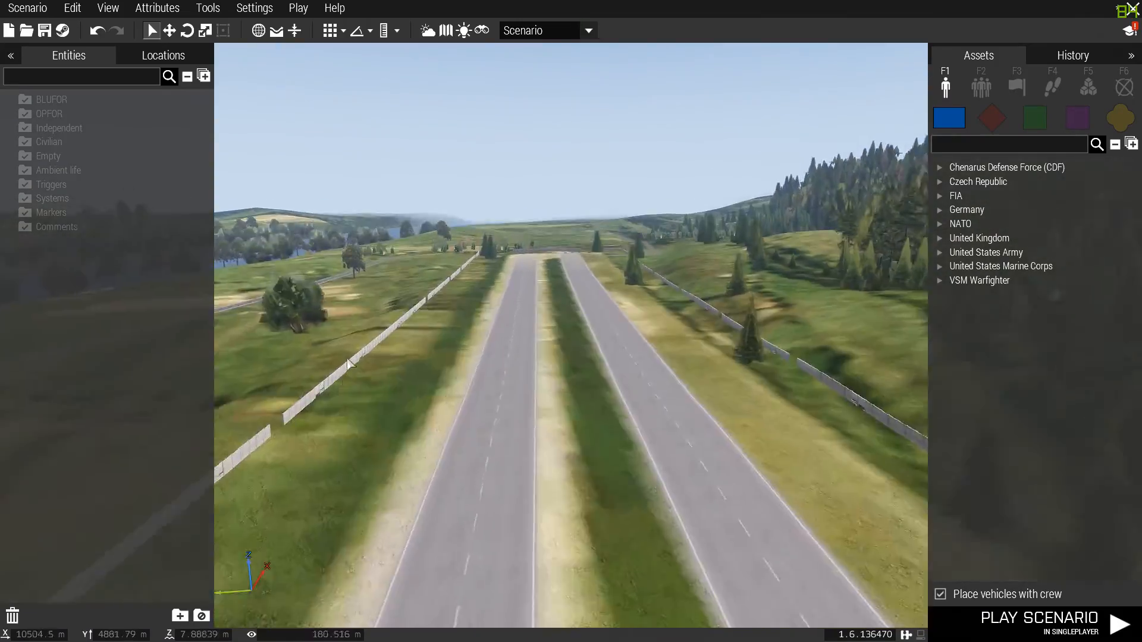
pyautogui.press('w')
pyautogui.moveTo(346, 360); pyautogui.dragTo(455, 380, button='right')
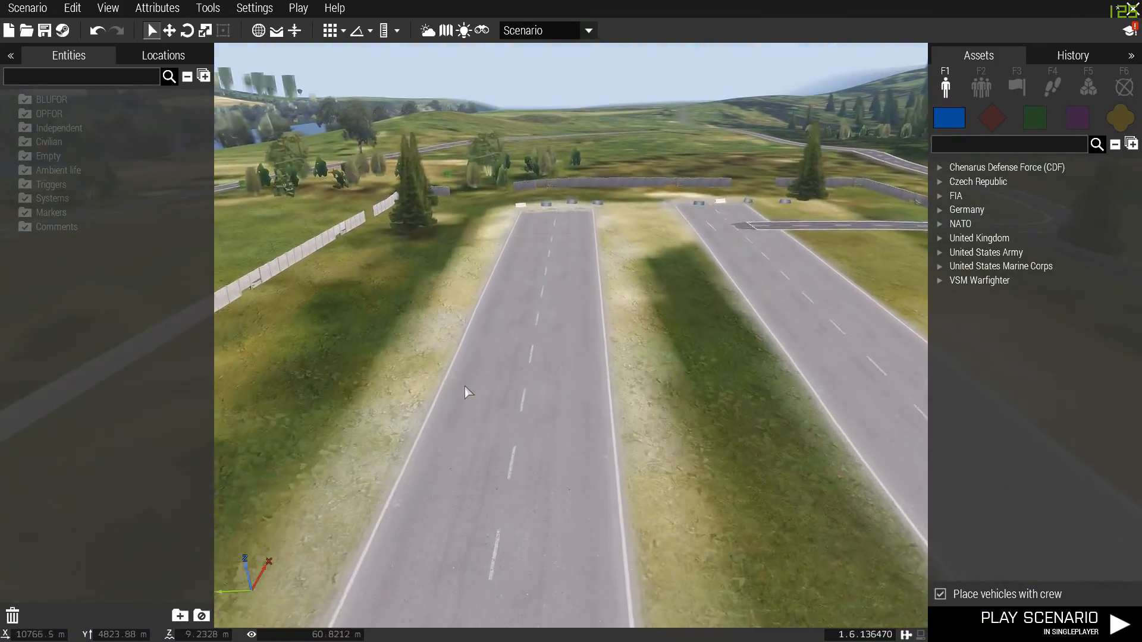
pyautogui.press('w')
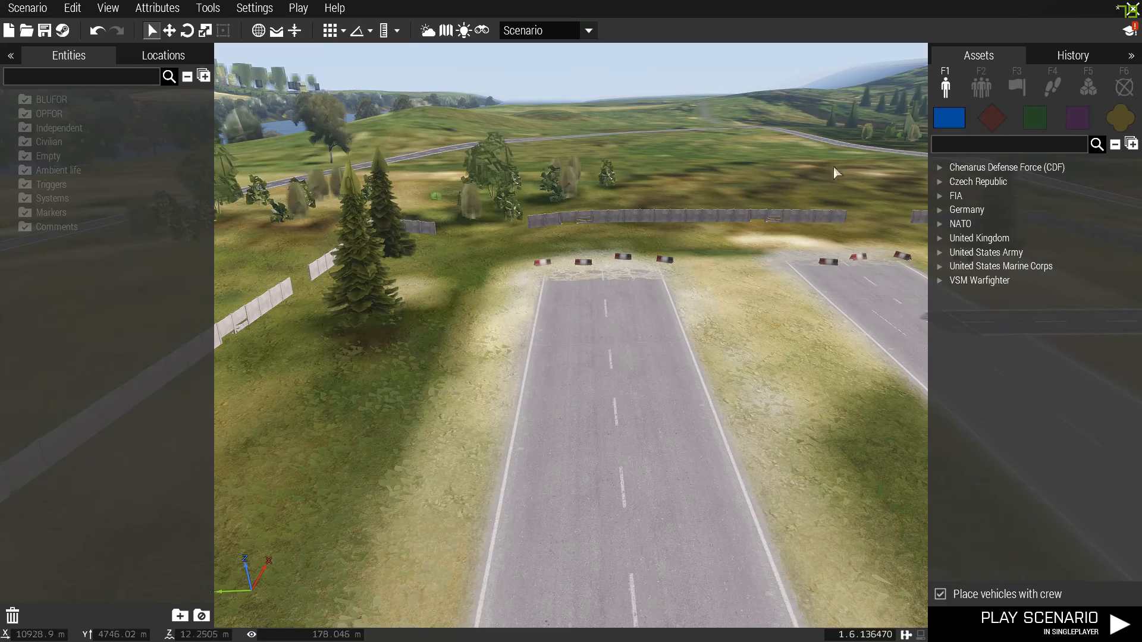
pyautogui.click(941, 195)
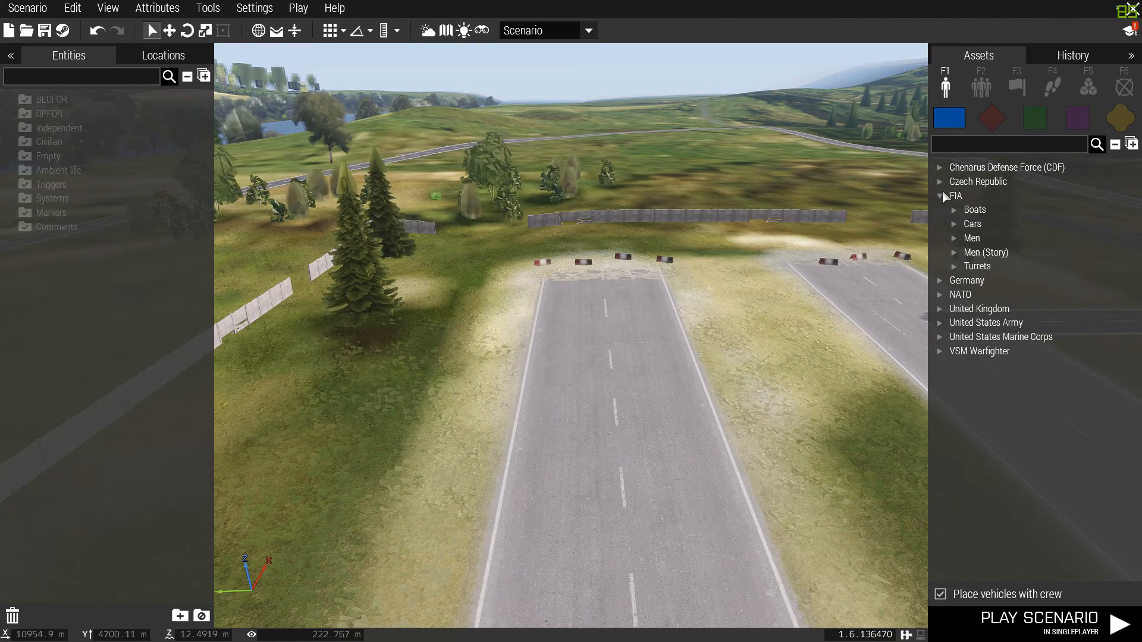
pyautogui.press('w')
pyautogui.press('w')
pyautogui.click(941, 196)
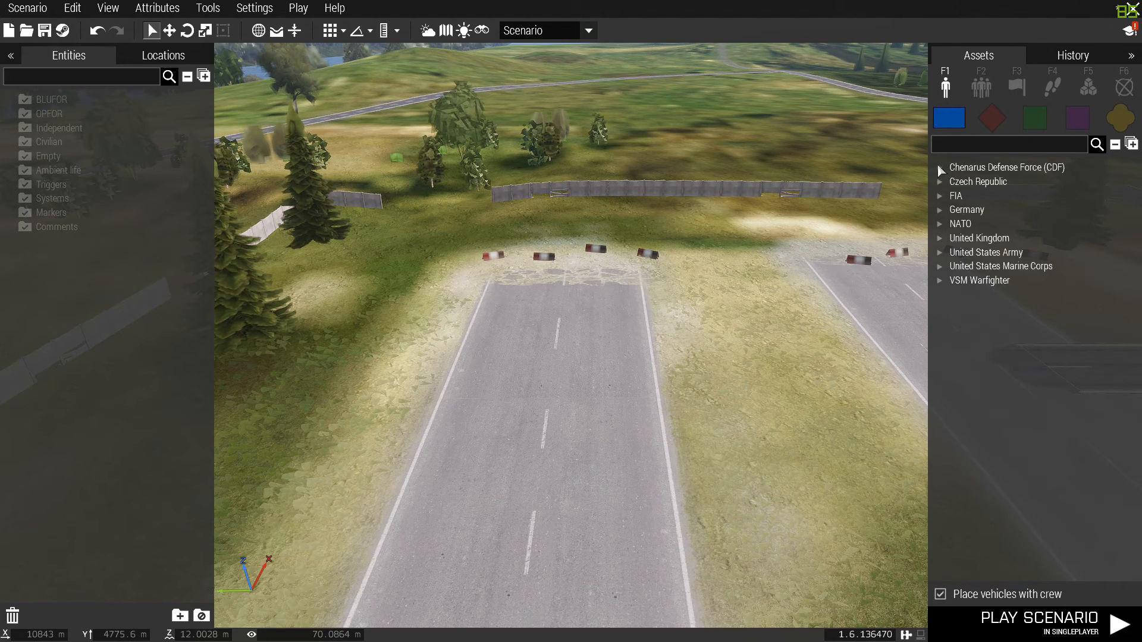
# Place a BLUFOR Ammo Bearer from the FIA men on the runway in front of the barriers and inspect him up close
pyautogui.click(939, 196)
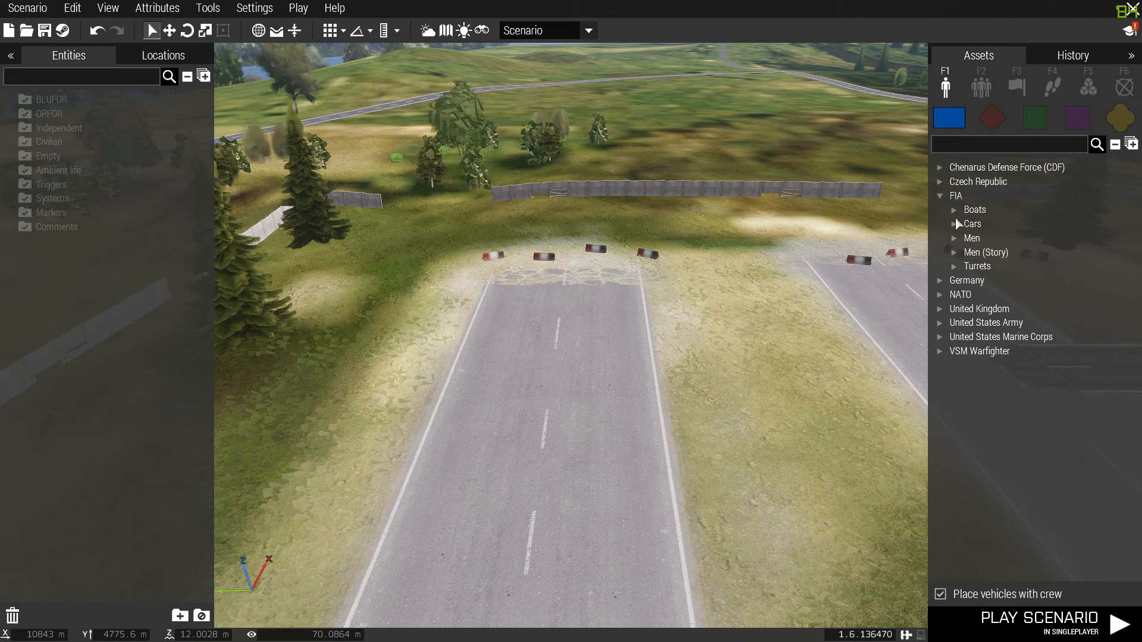
pyautogui.click(955, 240)
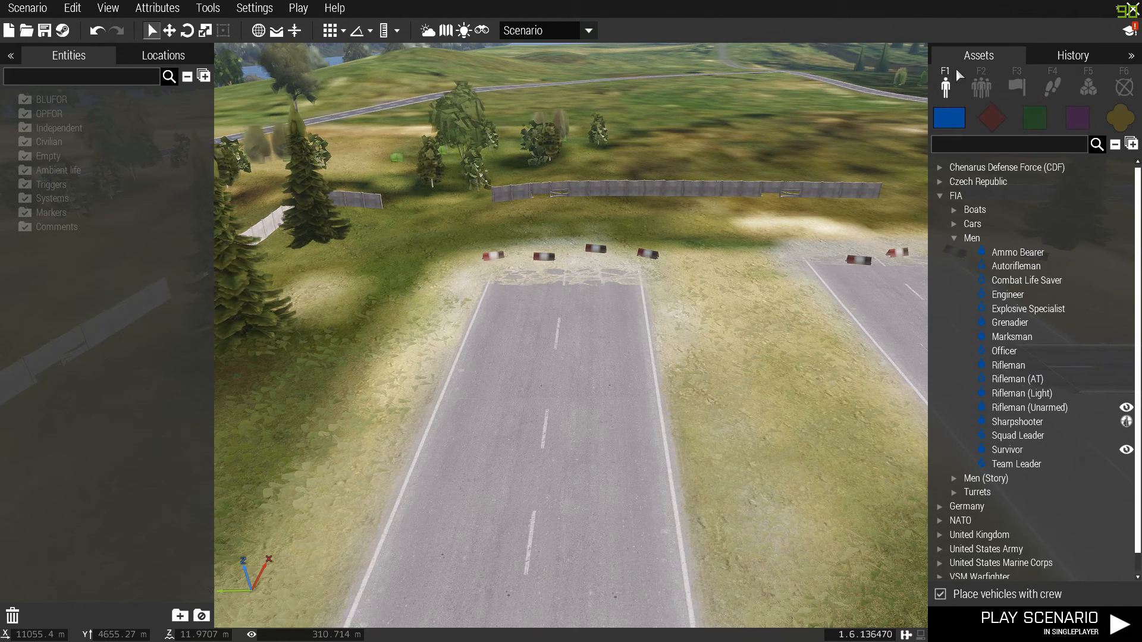
pyautogui.click(982, 257)
pyautogui.click(594, 332)
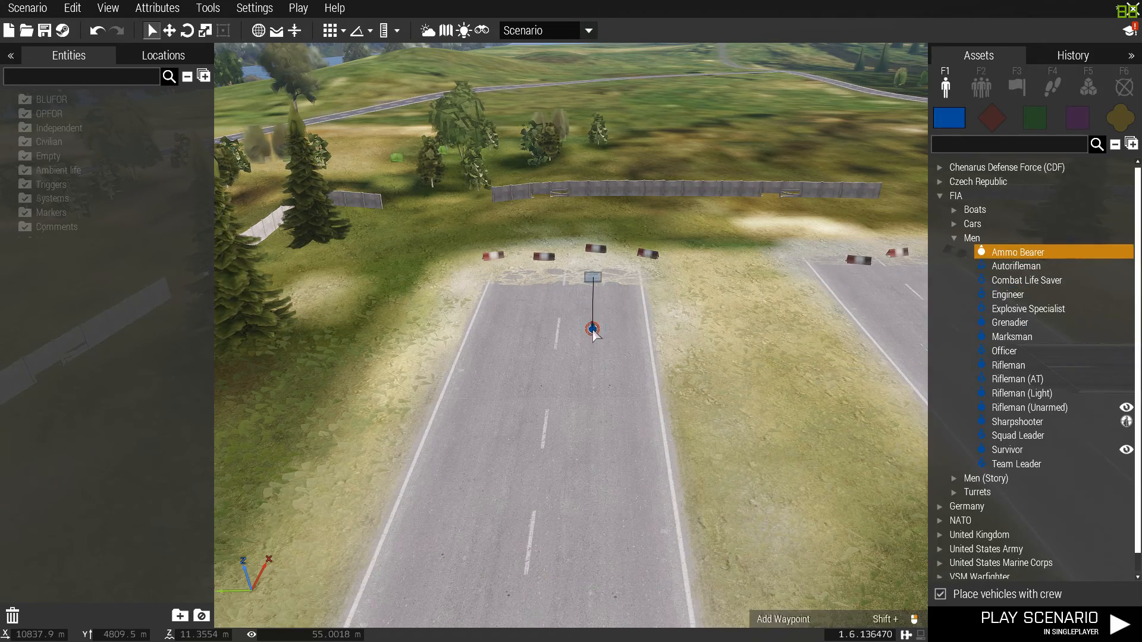
pyautogui.scroll(5, 597, 344)
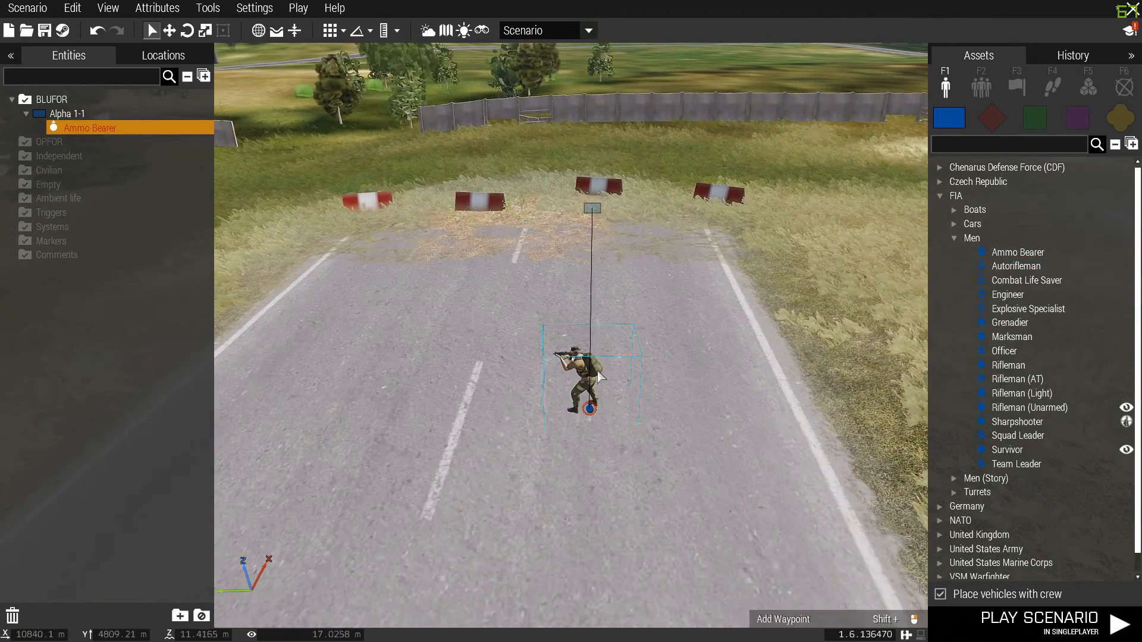
pyautogui.scroll(5, 582, 428)
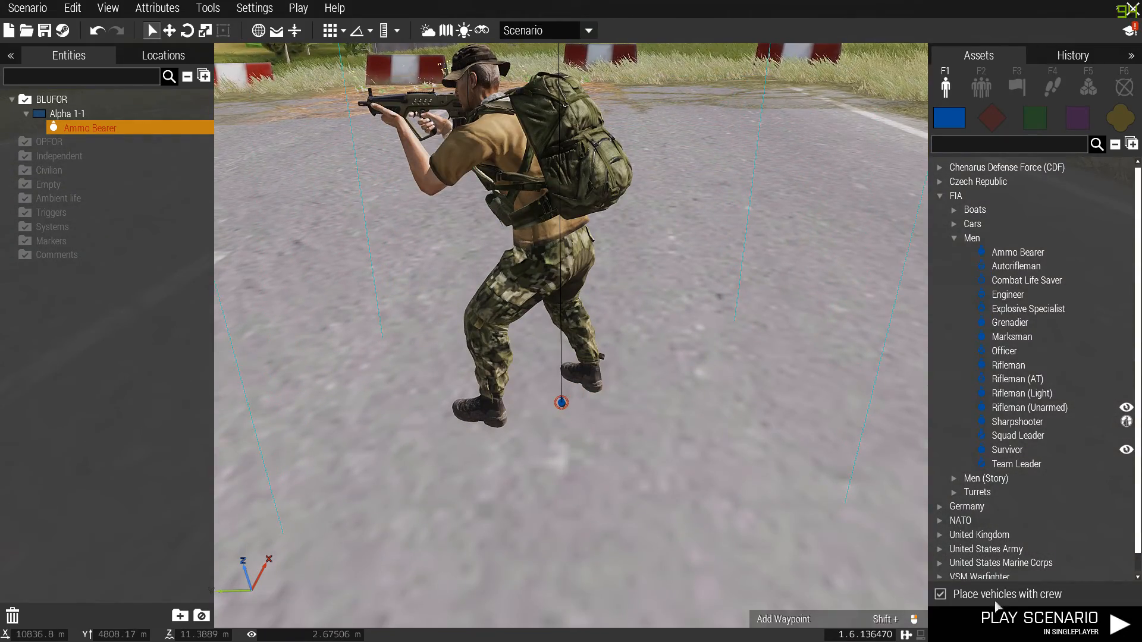
# Place a second FIA Ammo Bearer on the runway near the first one, toward the runway's edge line
pyautogui.scroll(-1, 634, 479)
pyautogui.scroll(-3, 634, 480)
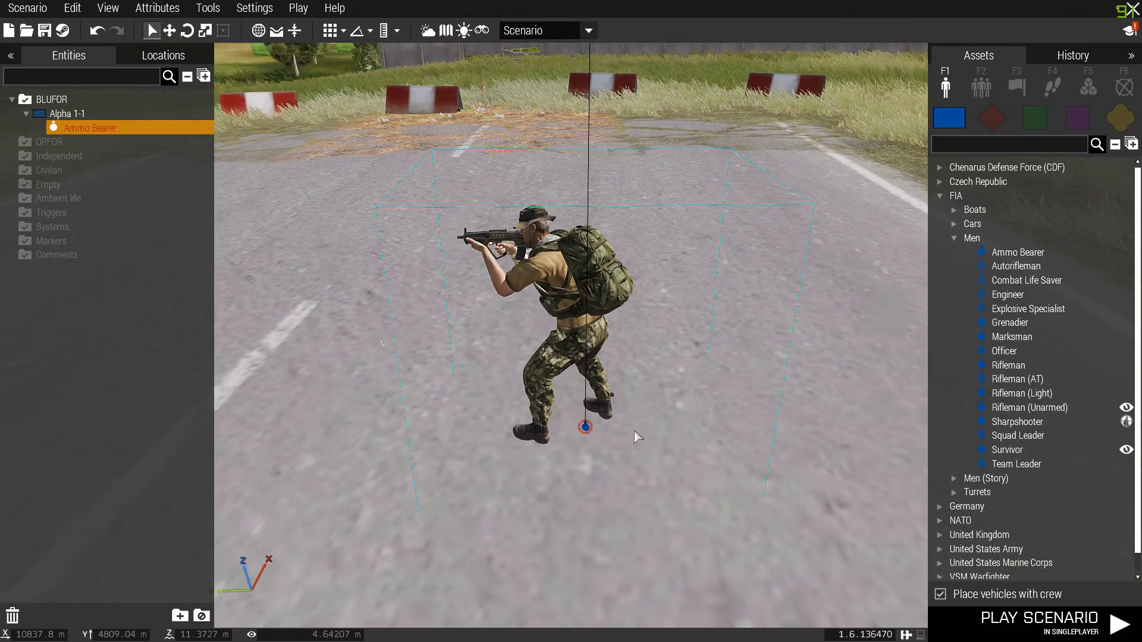
pyautogui.scroll(-5, 577, 333)
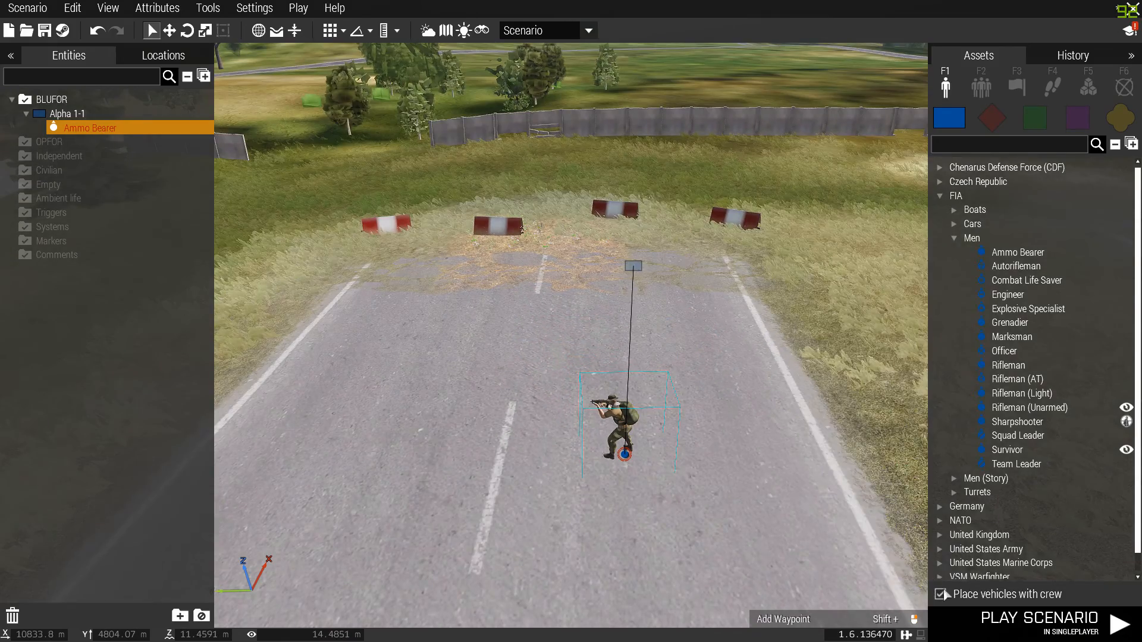
pyautogui.click(1012, 252)
pyautogui.click(744, 391)
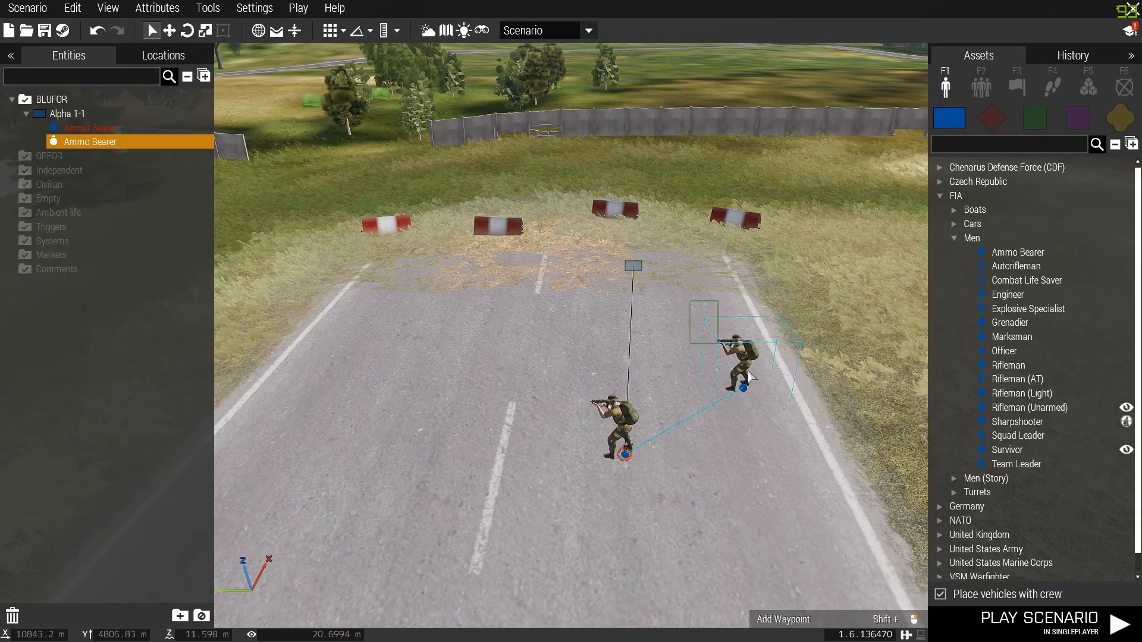
# Delete the second Ammo Bearer near the edge line and turn the remaining one to face down the runway, away from the barriers
pyautogui.press('Delete')
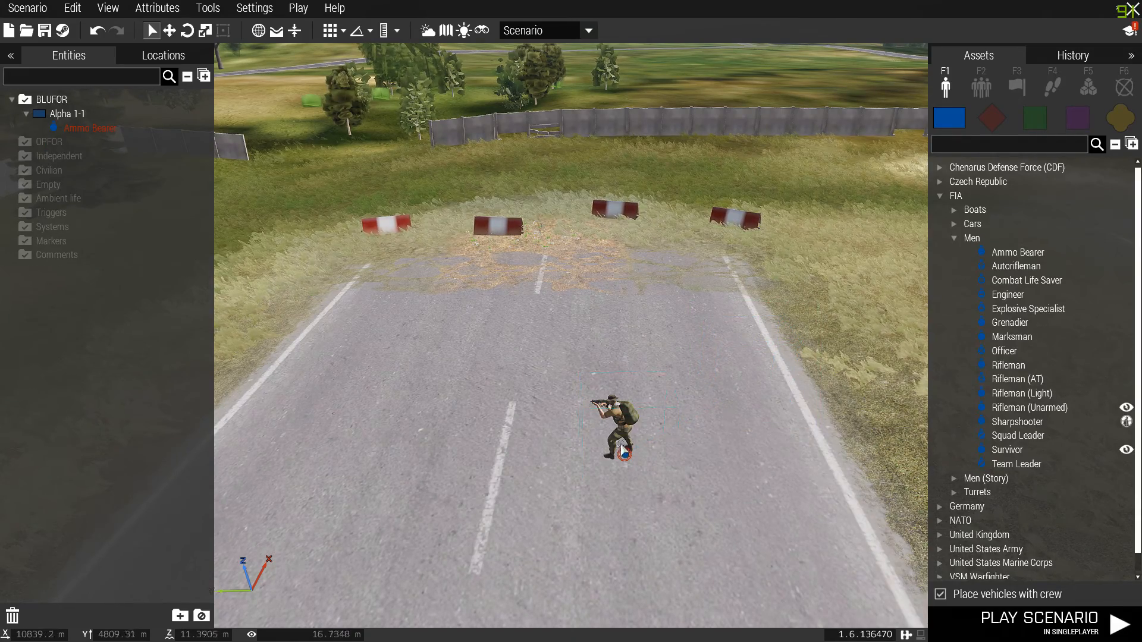
pyautogui.click(624, 454)
pyautogui.keyDown('shift'); pyautogui.moveTo(624, 454); pyautogui.dragTo(633, 512); pyautogui.keyUp('shift')
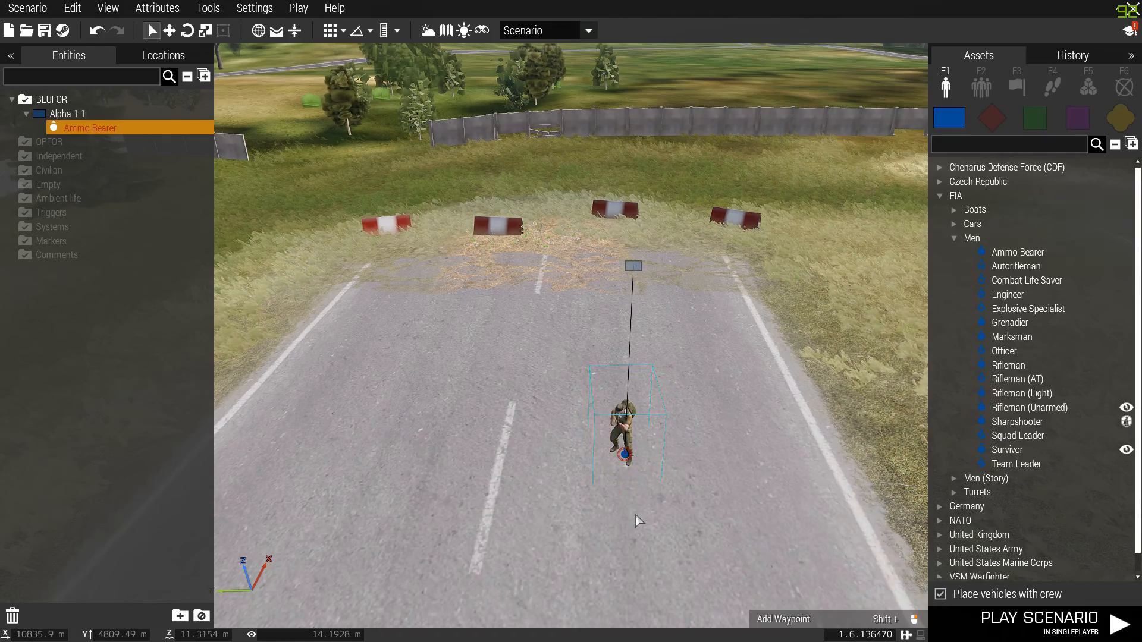
# Move the Ammo Bearer beside the runway's dashed centre line, keeping him facing away from the barriers
pyautogui.moveTo(632, 515); pyautogui.dragTo(620, 356, button='right')
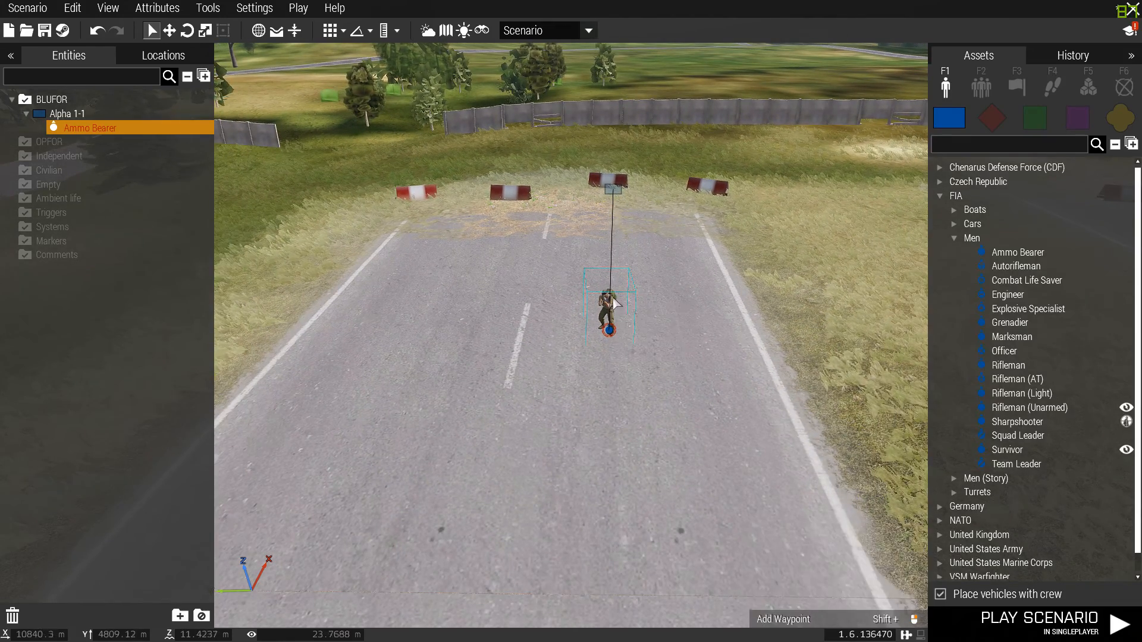
pyautogui.moveTo(610, 321); pyautogui.dragTo(624, 450)
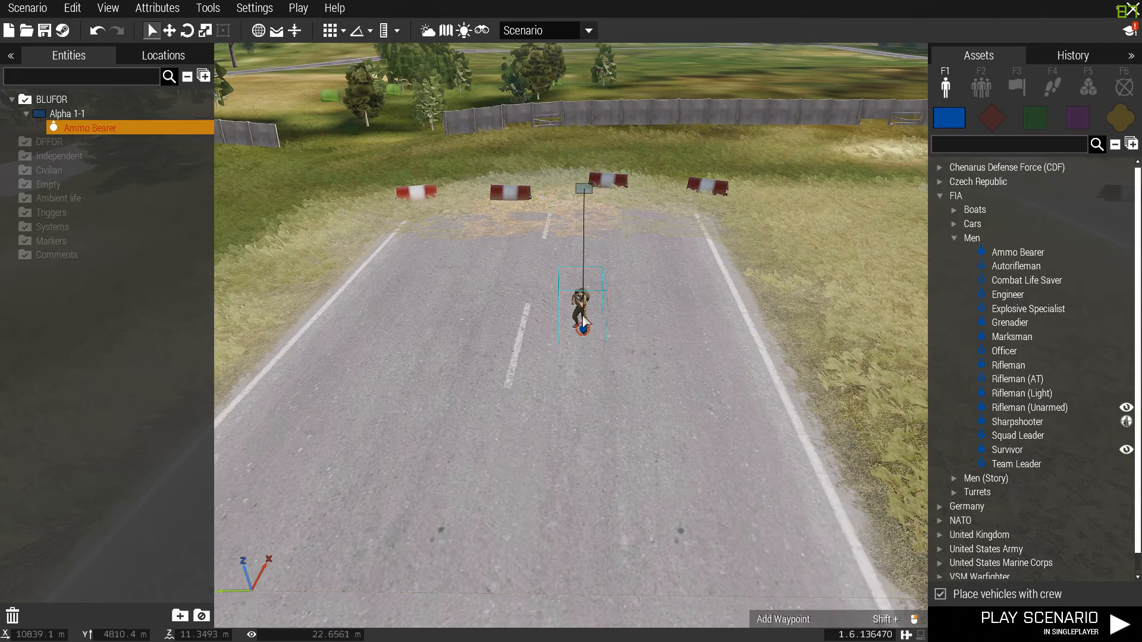
pyautogui.keyDown('shift'); pyautogui.moveTo(583, 315); pyautogui.dragTo(586, 510); pyautogui.keyUp('shift')
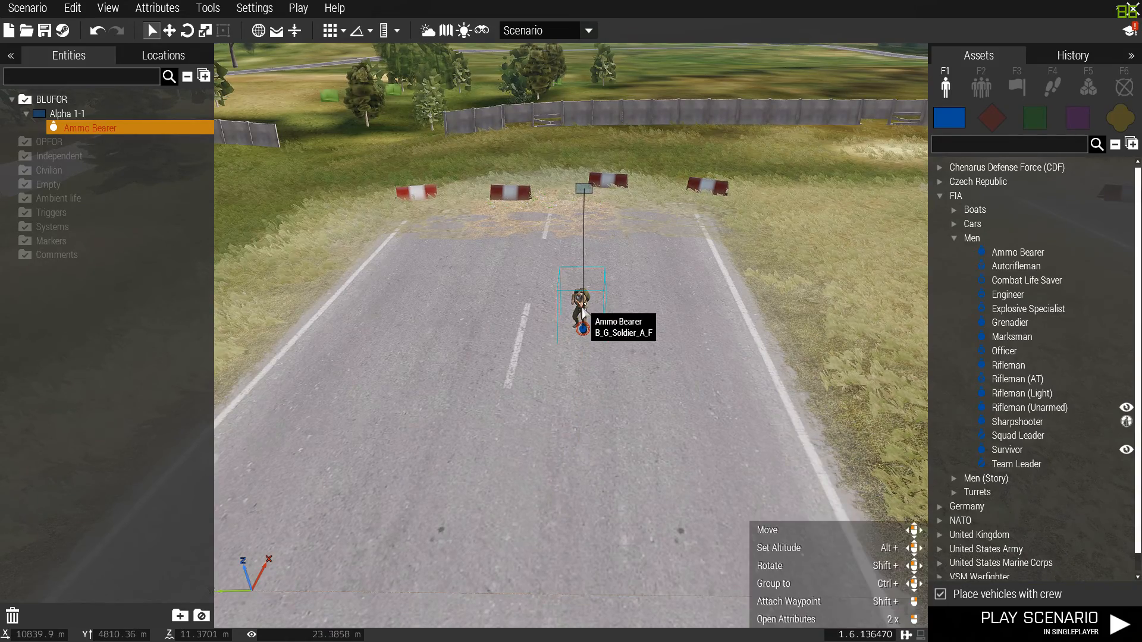
pyautogui.moveTo(582, 308); pyautogui.dragTo(555, 341)
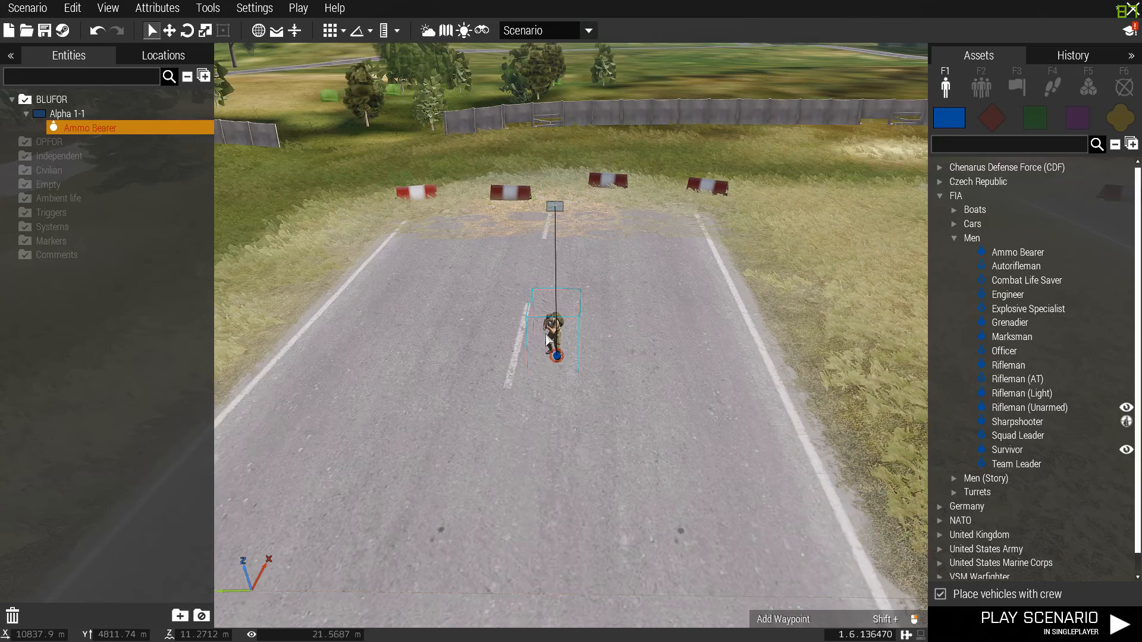
# Place an FIA Autorifleman on the runway beside the Ammo Bearer as a separate BLUFOR group
pyautogui.press('s')
pyautogui.press('a')
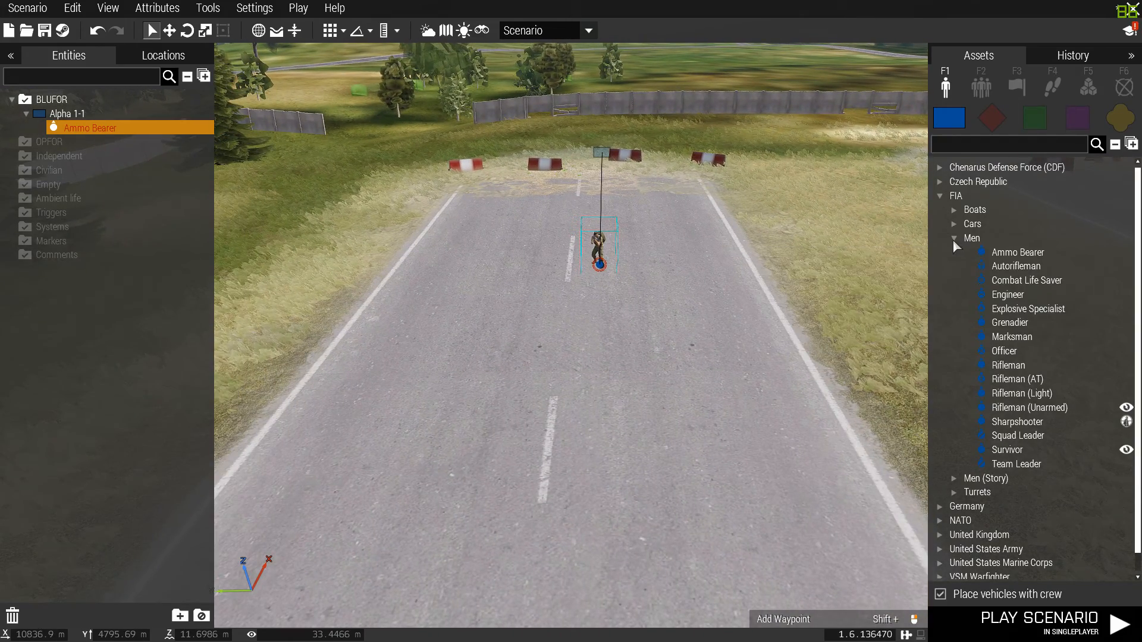
pyautogui.press('w')
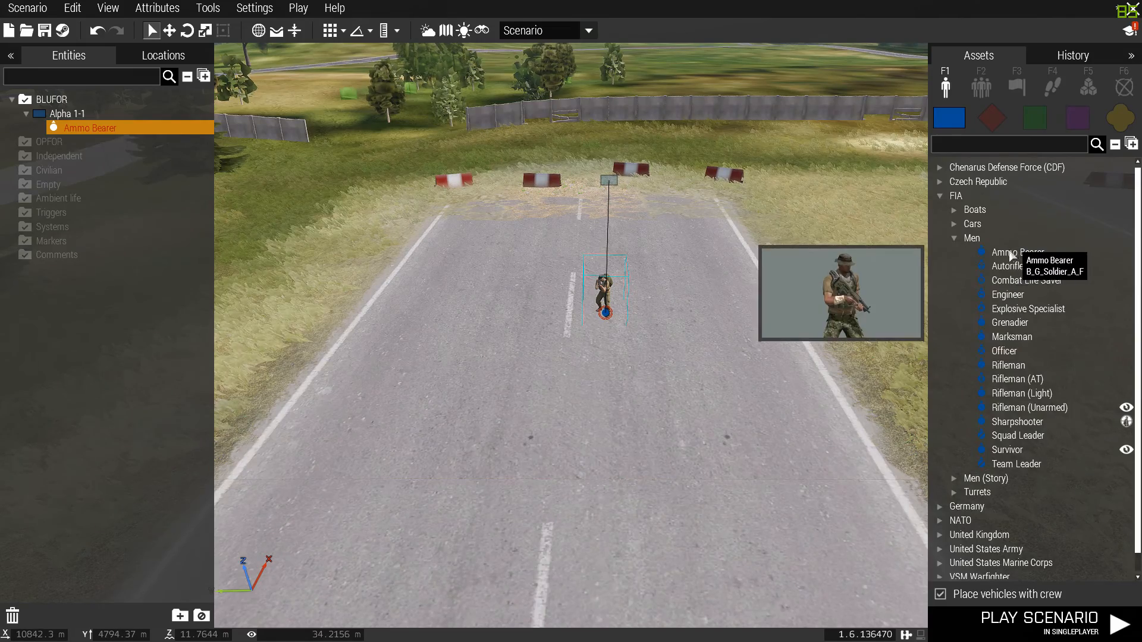
pyautogui.press('w')
pyautogui.click(981, 266)
pyautogui.press('d')
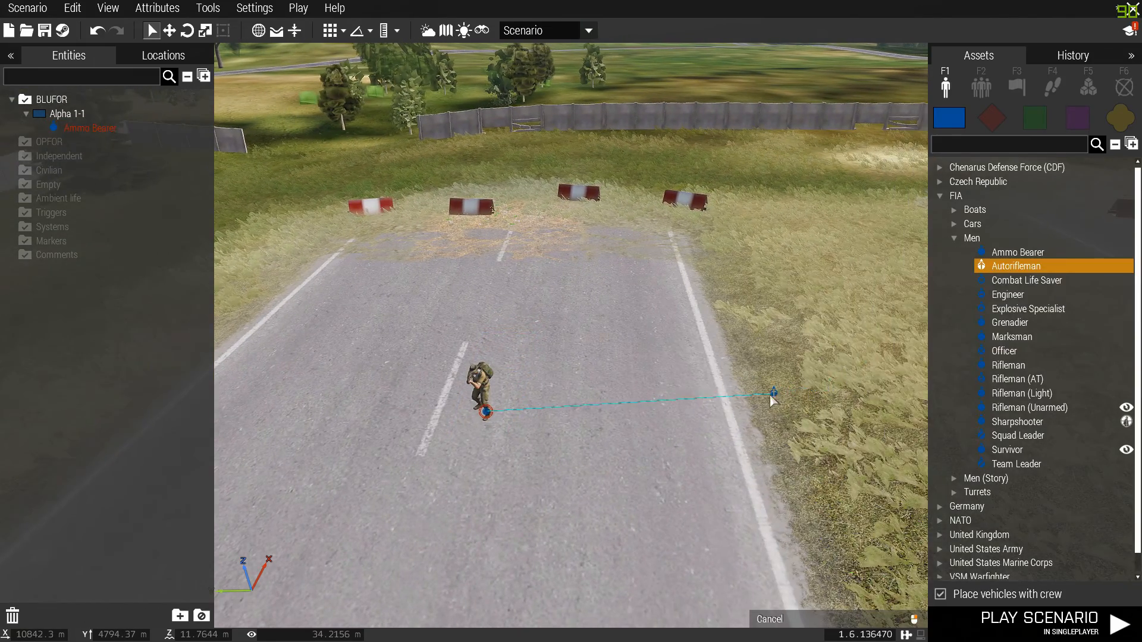
pyautogui.click(699, 271)
pyautogui.moveTo(699, 270); pyautogui.dragTo(584, 403)
# Examine the two separate groups Alpha 1-1 and Alpha 1-2 and the soldier belonging to each
pyautogui.click(481, 395)
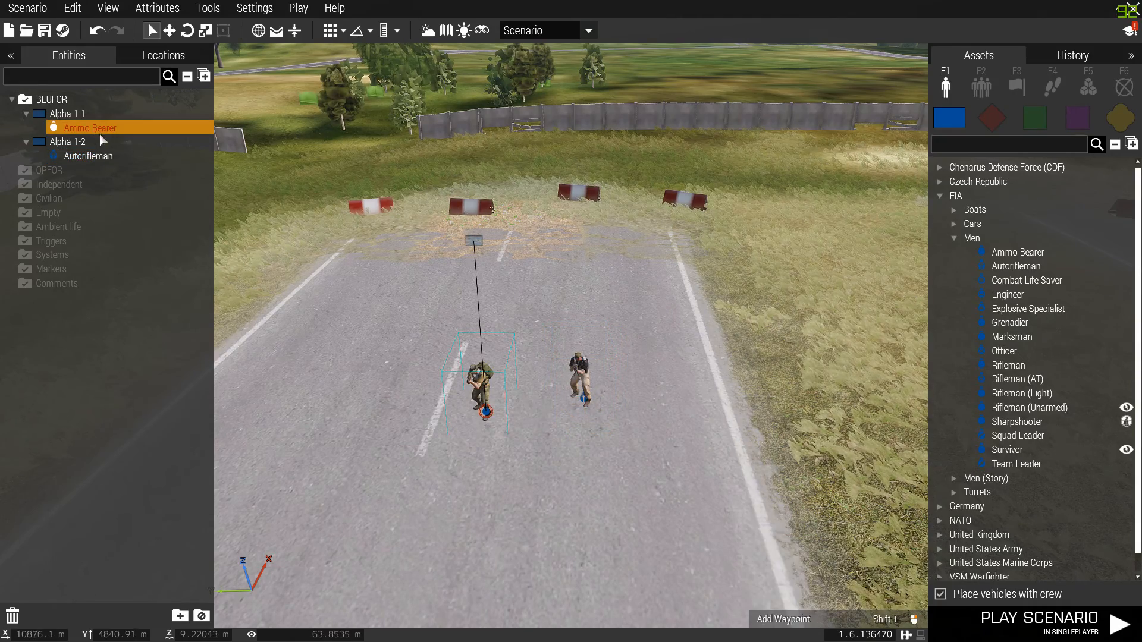
pyautogui.click(71, 113)
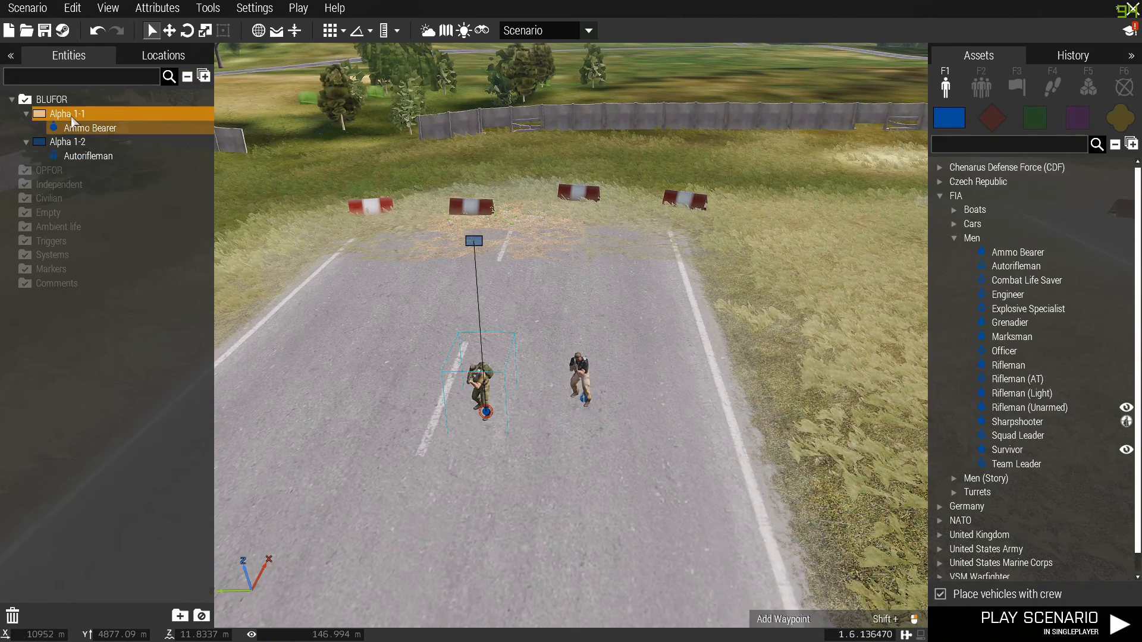
pyautogui.click(78, 143)
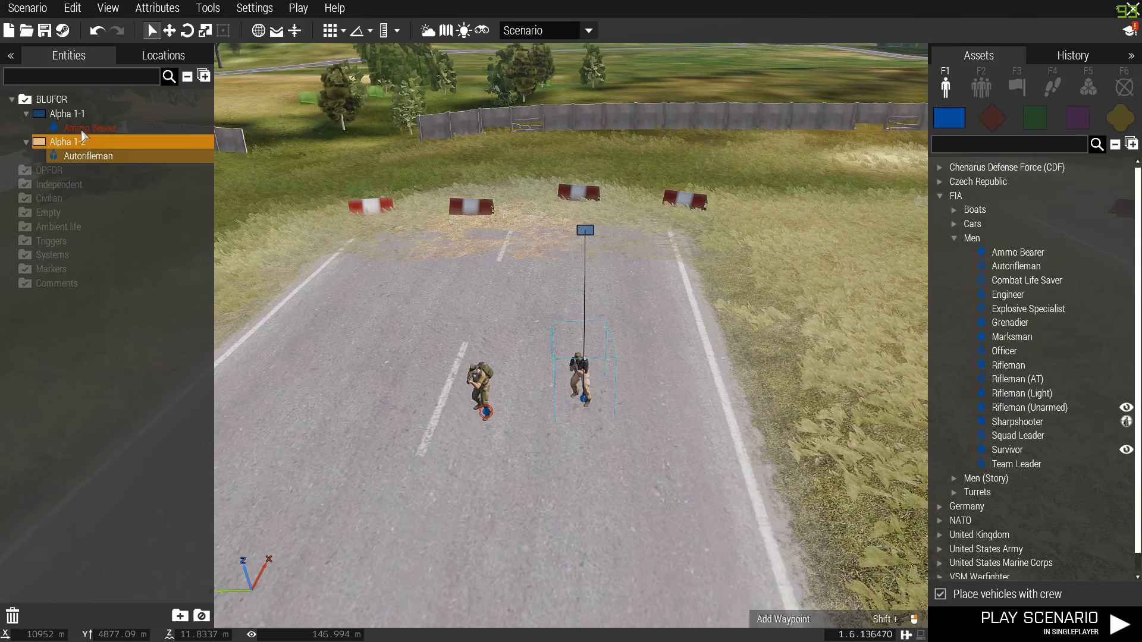
pyautogui.click(83, 116)
pyautogui.click(87, 138)
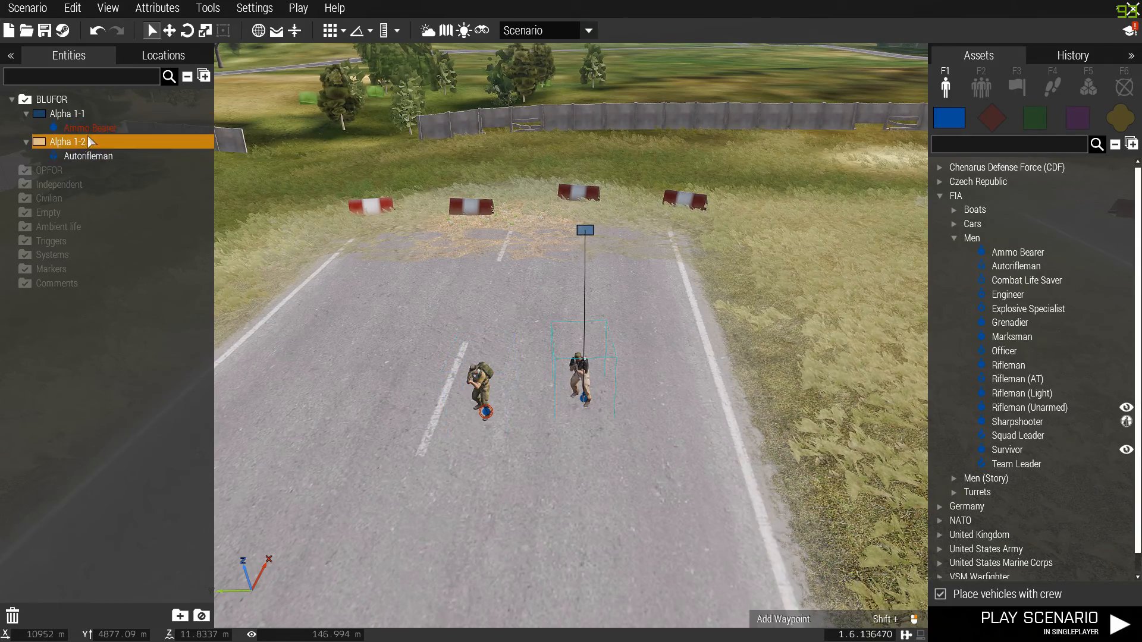
pyautogui.scroll(-2, 470, 404)
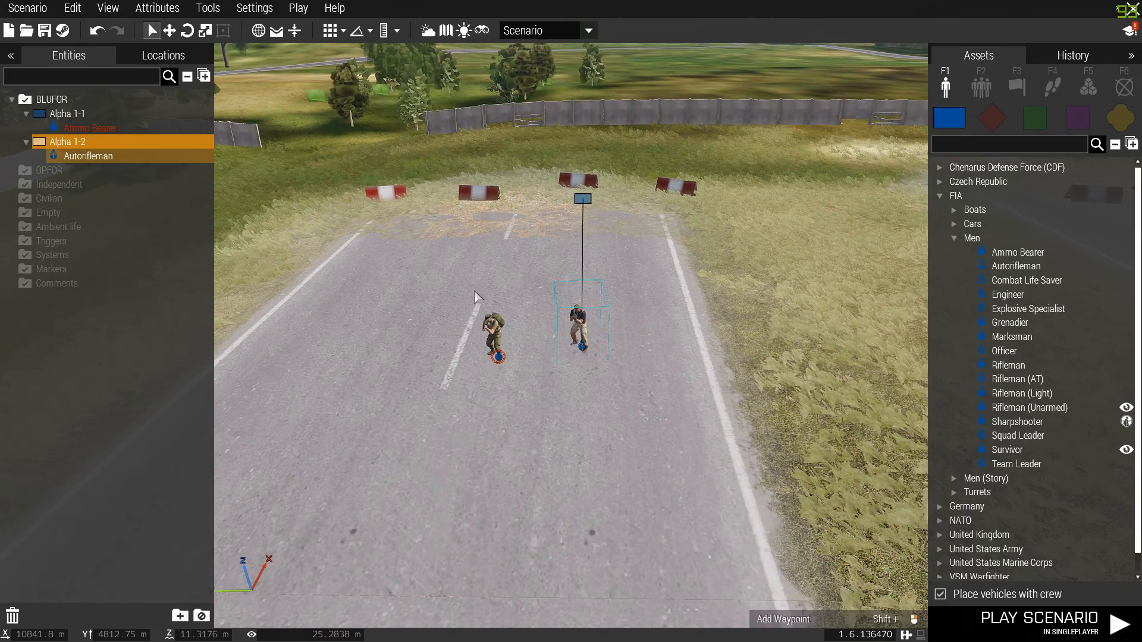
pyautogui.moveTo(436, 280); pyautogui.dragTo(538, 413)
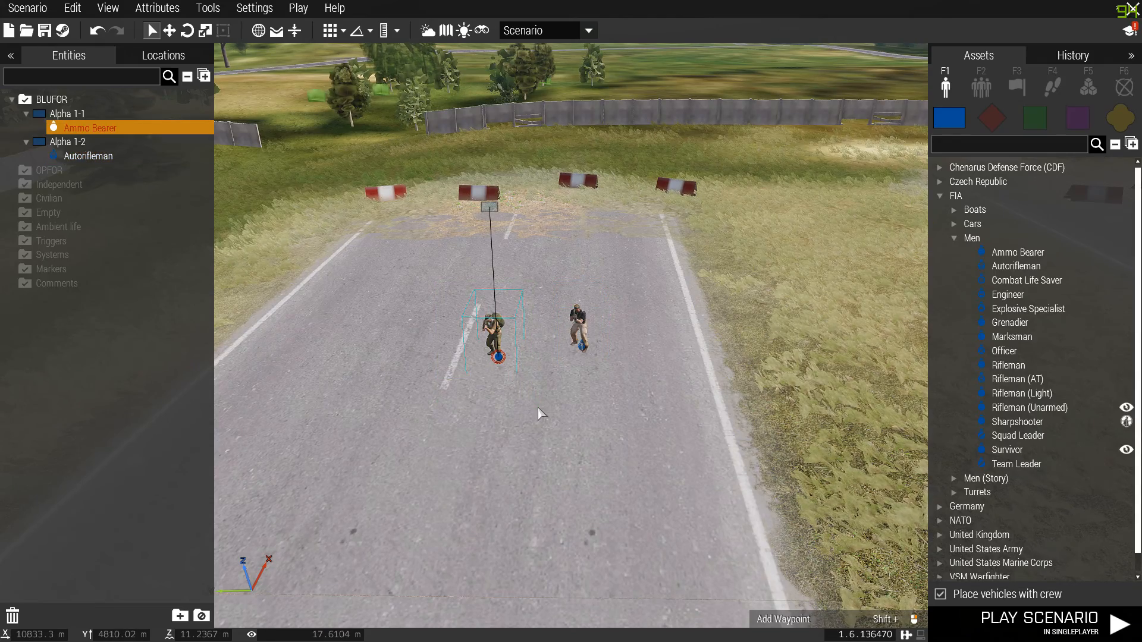
# Group the Autorifleman with the Ammo Bearer so that both belong to Alpha 1-1
pyautogui.moveTo(531, 271); pyautogui.dragTo(695, 424)
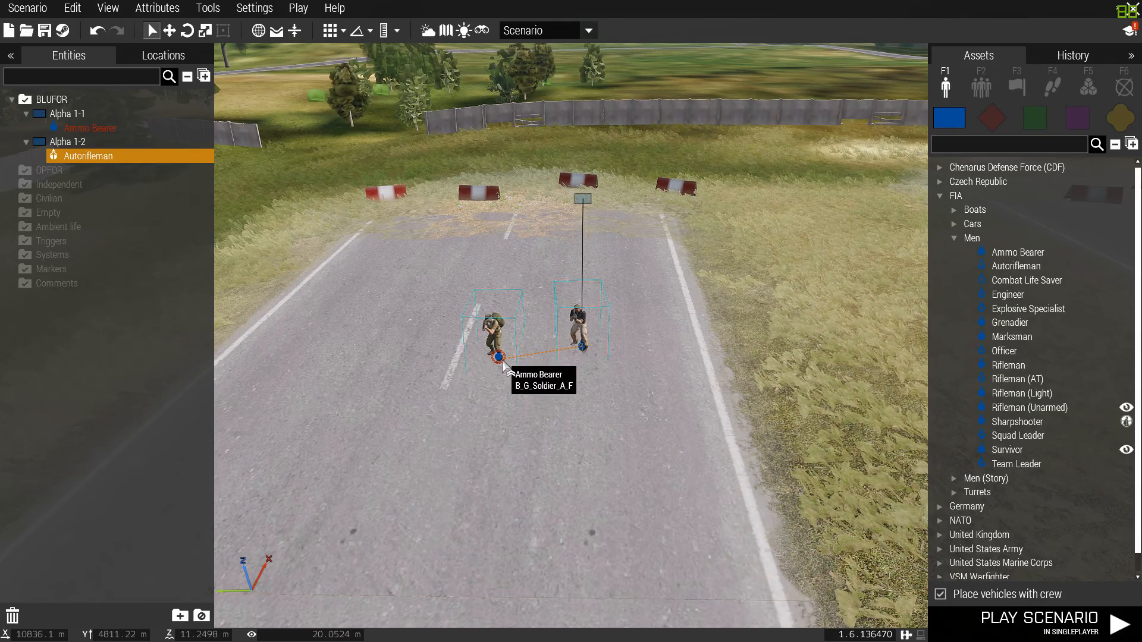
pyautogui.keyDown('ctrl'); pyautogui.moveTo(584, 351); pyautogui.dragTo(499, 358); pyautogui.keyUp('ctrl')
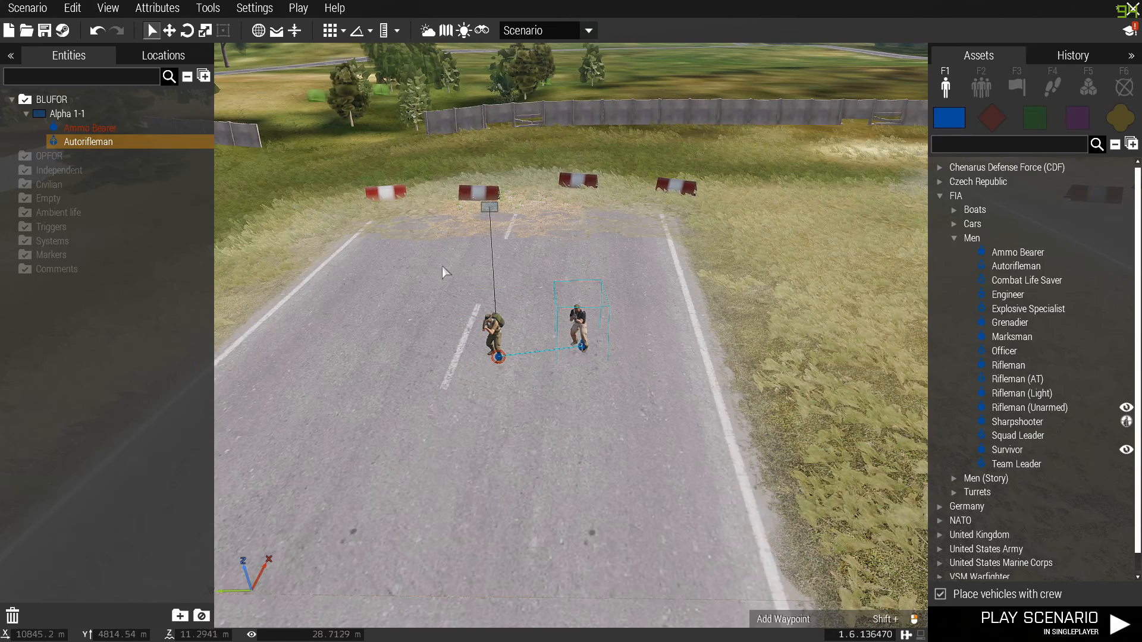
pyautogui.press('s')
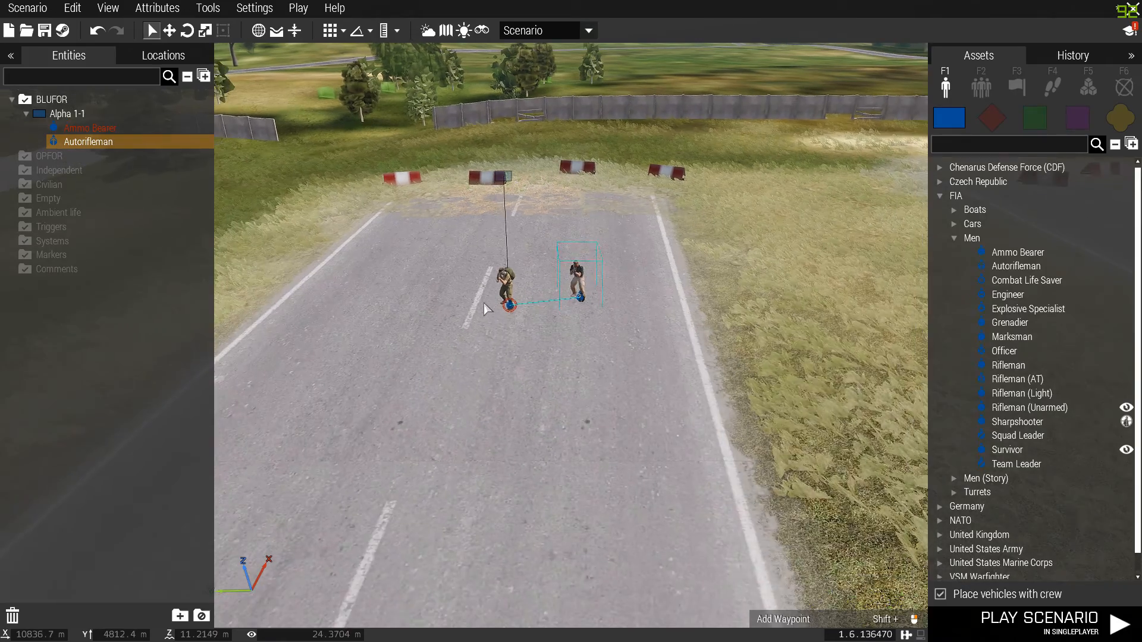
# Place a civilian Beggar from the Civilians men on the grass beside the runway
pyautogui.press('w')
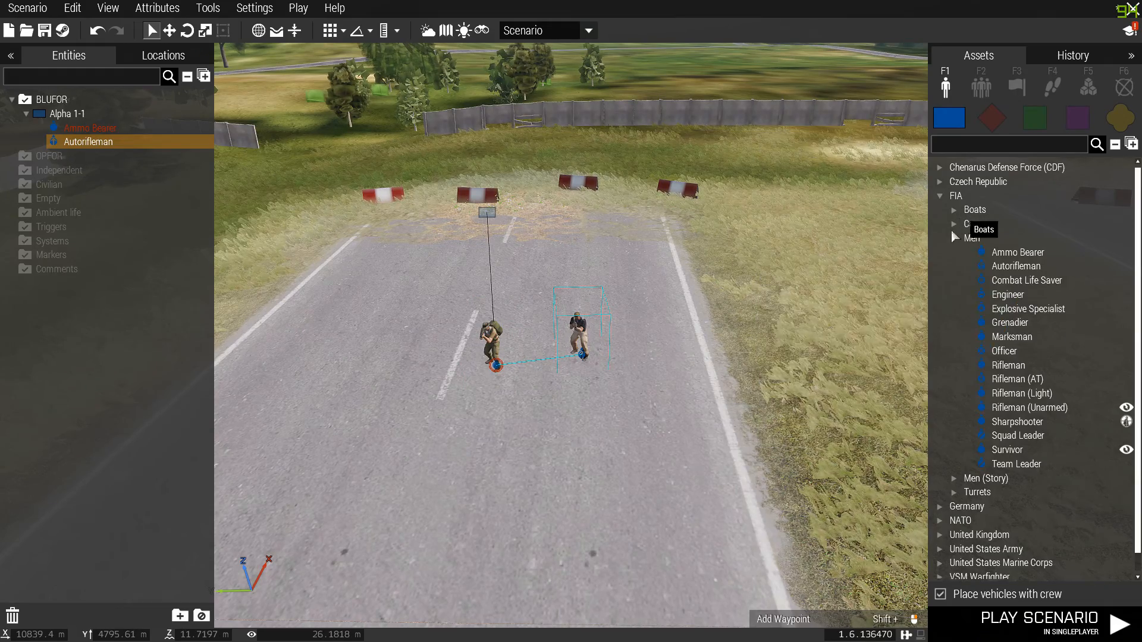
pyautogui.click(1078, 118)
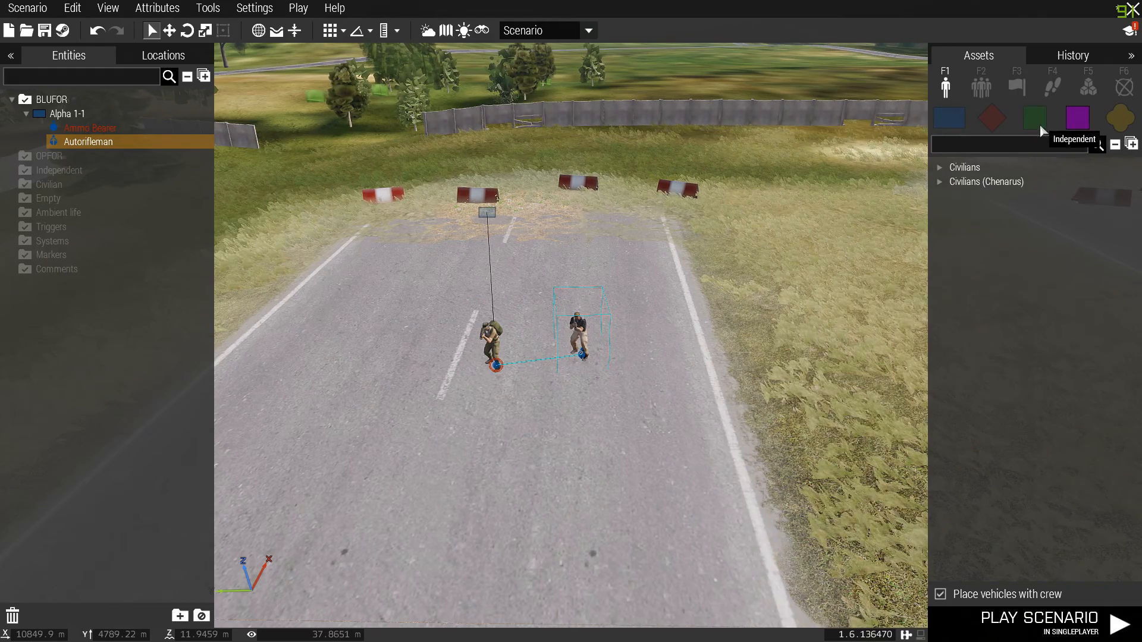
pyautogui.click(940, 167)
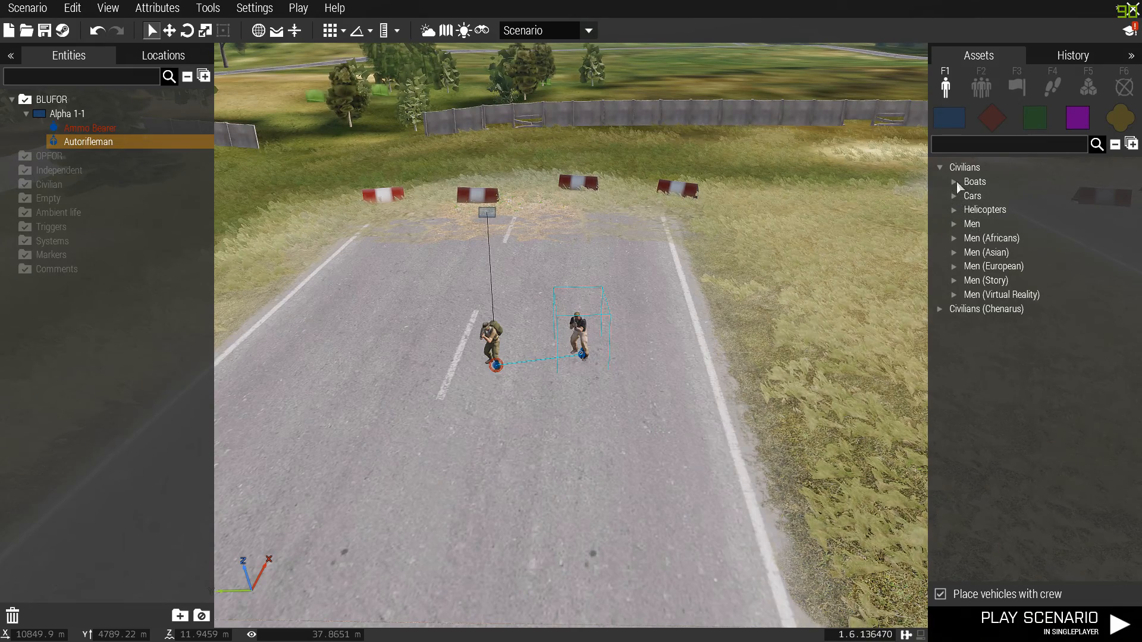
pyautogui.click(955, 223)
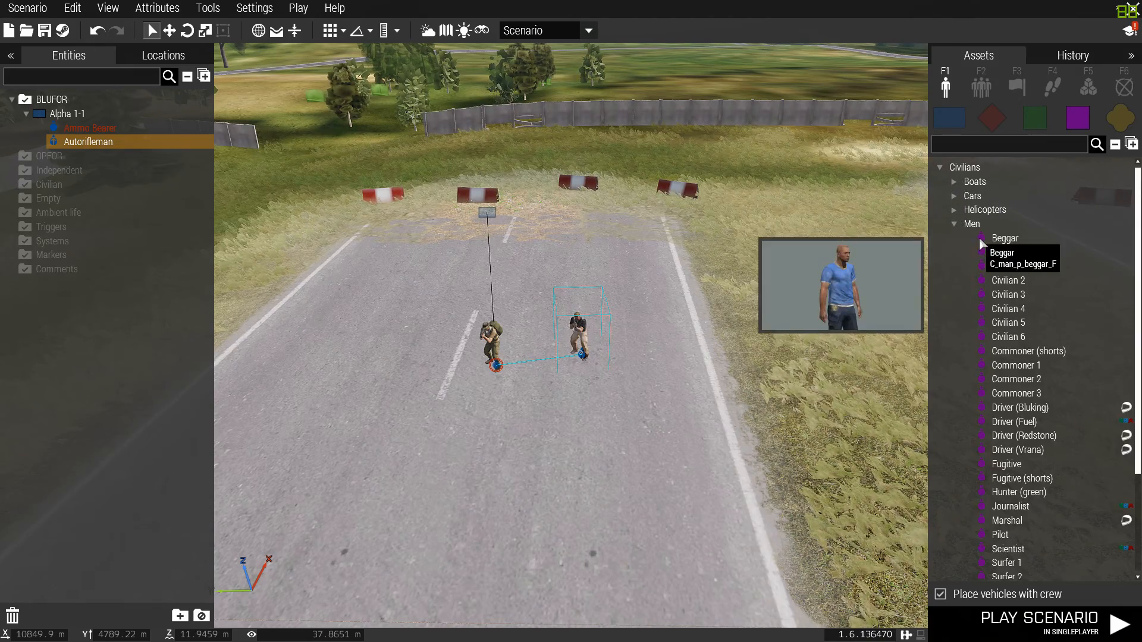
pyautogui.click(1005, 238)
pyautogui.click(760, 324)
# Make the Beggar the player character and move him to the runway's edge line
pyautogui.doubleClick(760, 321)
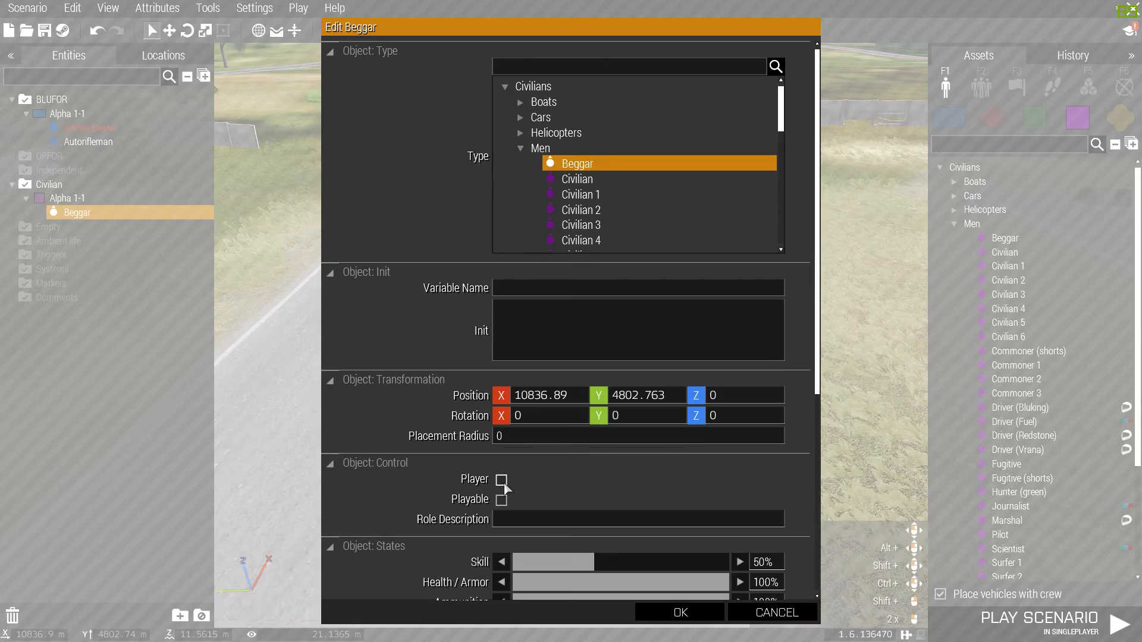
pyautogui.click(669, 611)
pyautogui.click(954, 223)
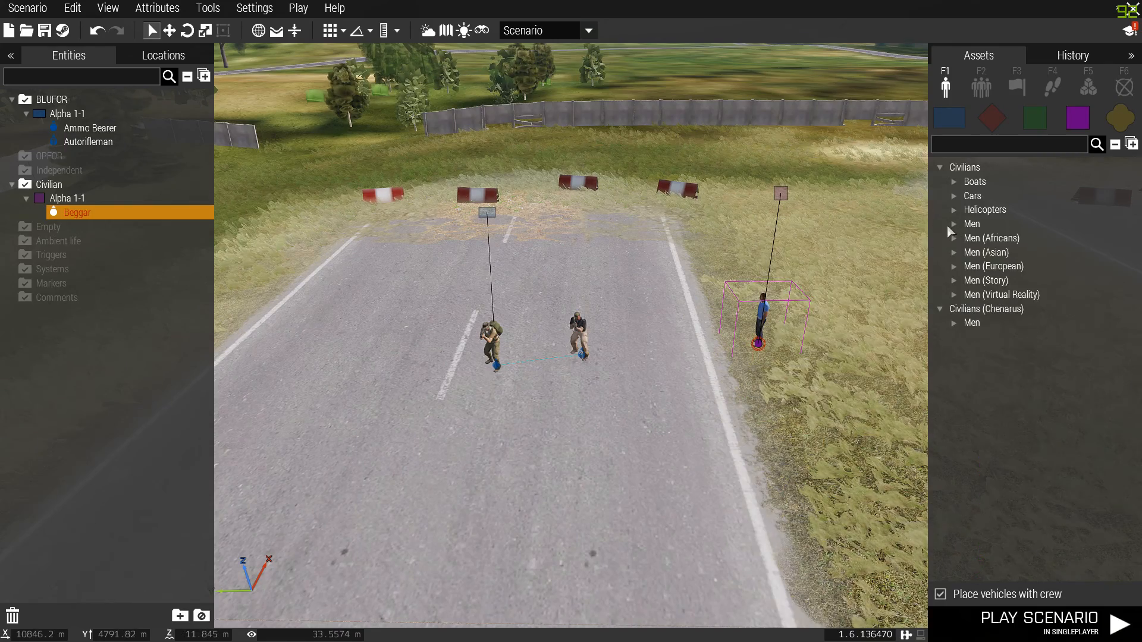
pyautogui.moveTo(759, 343); pyautogui.dragTo(743, 404)
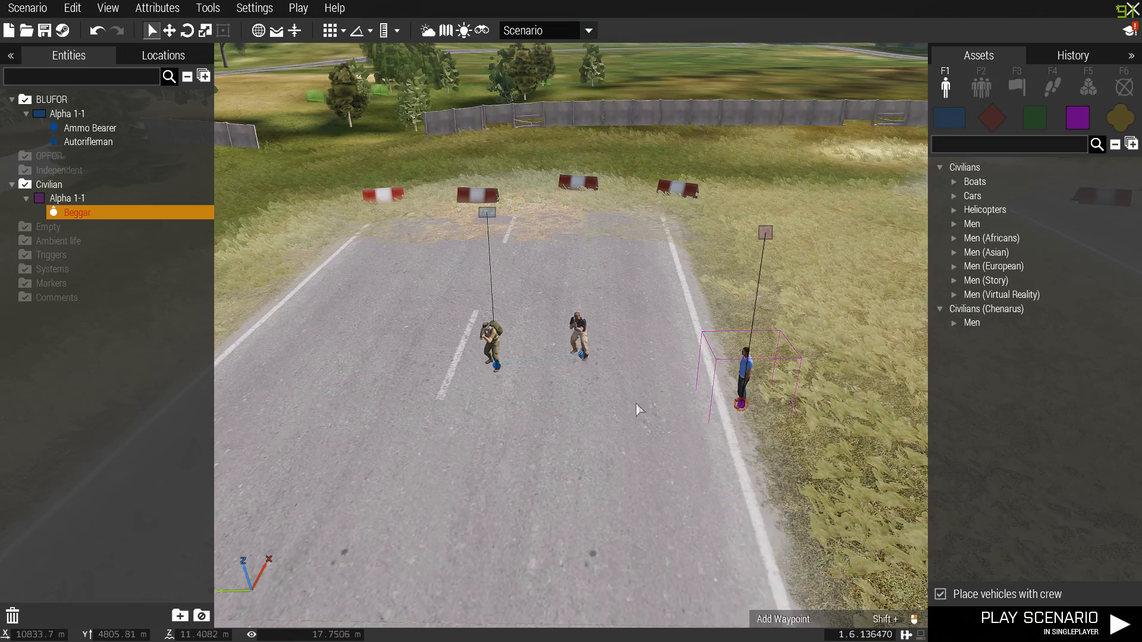
pyautogui.click(595, 395)
pyautogui.press('a')
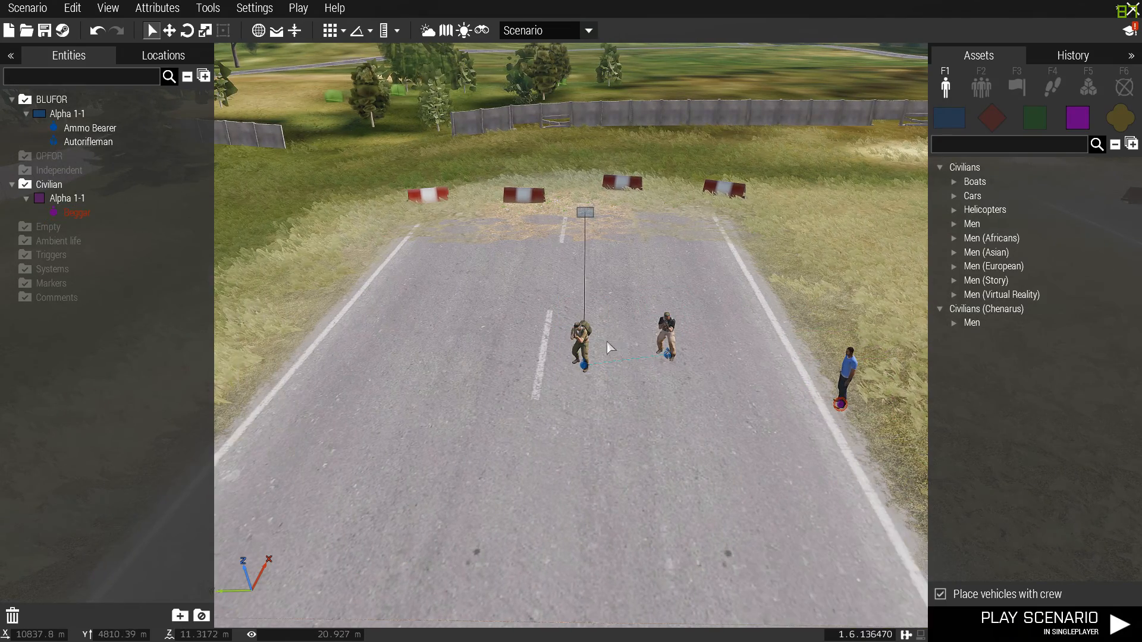
pyautogui.moveTo(505, 269); pyautogui.dragTo(698, 433)
pyautogui.click(731, 354)
pyautogui.press('s')
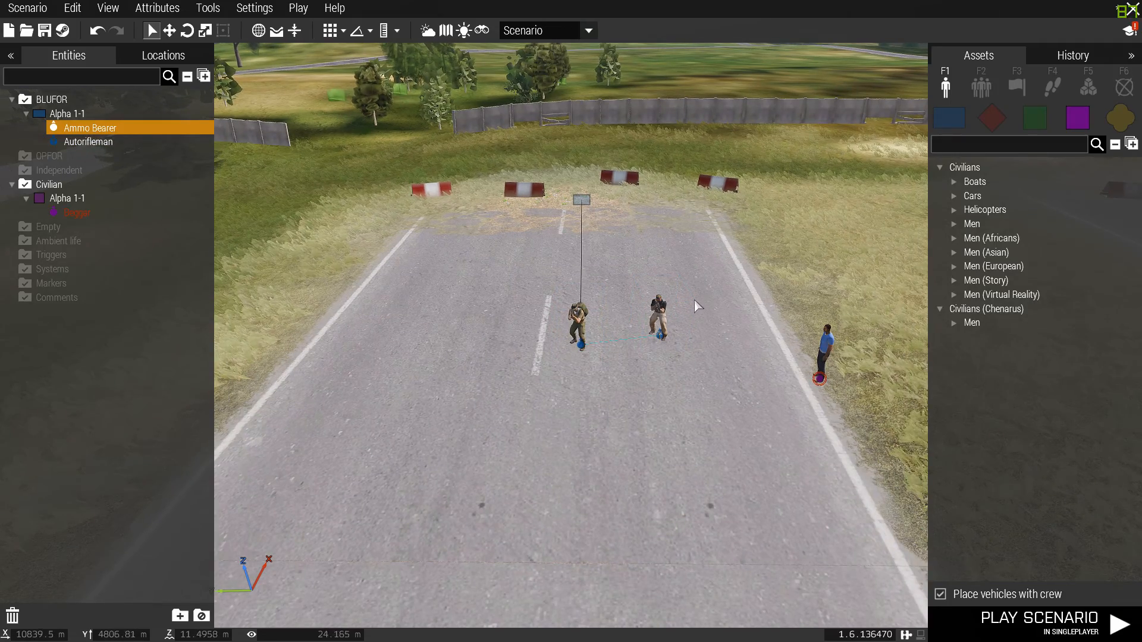
# Collapse the Civilians category and switch the asset list back to the BLUFOR units
pyautogui.click(940, 166)
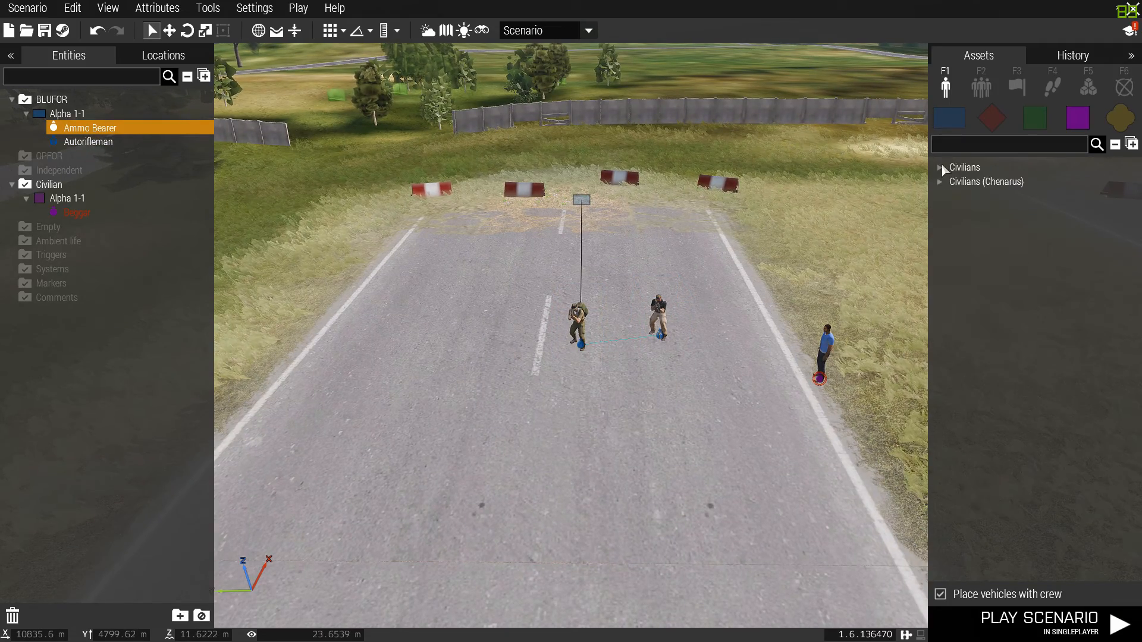
pyautogui.click(945, 125)
pyautogui.moveTo(523, 444); pyautogui.dragTo(551, 430)
pyautogui.click(569, 411)
# Select the Ammo Bearer and add a waypoint for Alpha 1-1 farther down the runway, away from the barriers
pyautogui.press('s')
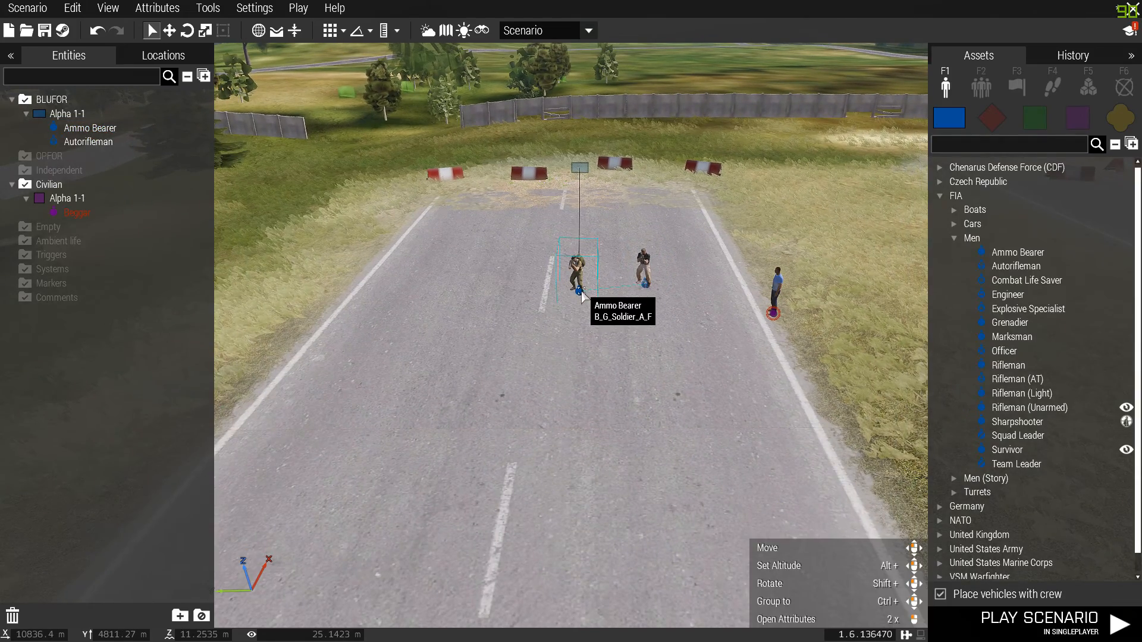
pyautogui.click(581, 293)
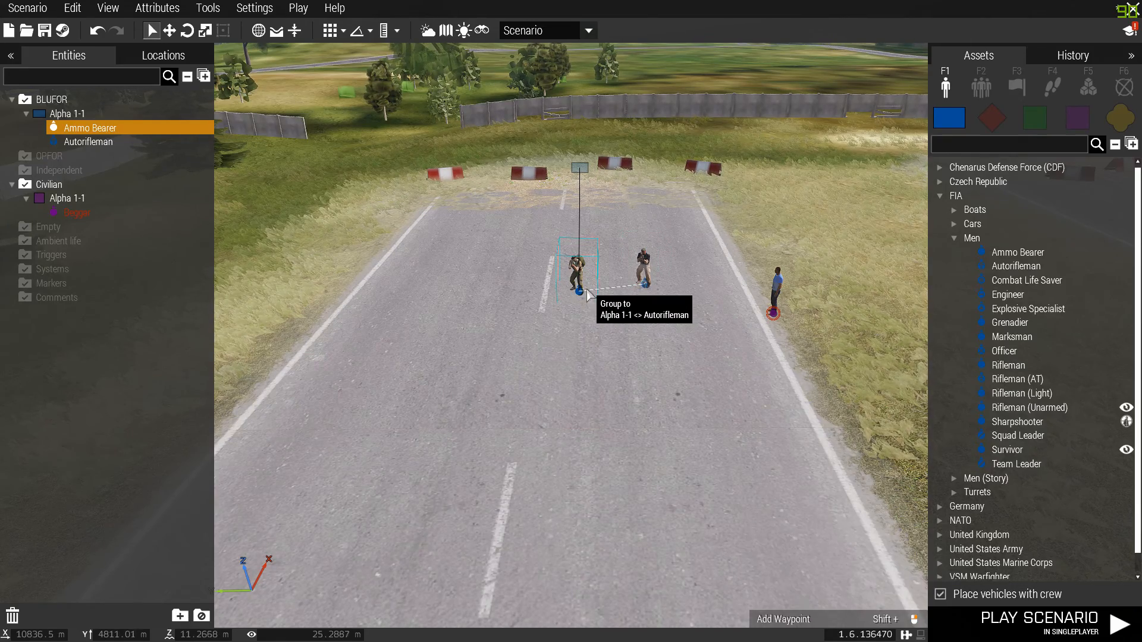
pyautogui.press('s')
pyautogui.press('s')
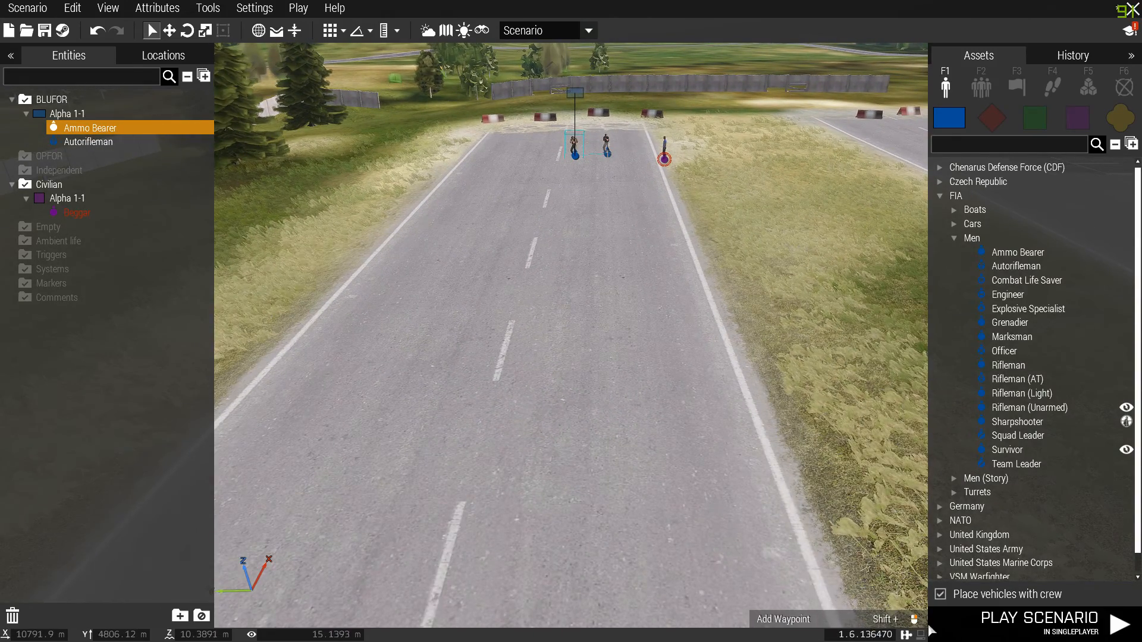
pyautogui.press('w')
pyautogui.keyDown('shift'); pyautogui.click(559, 372); pyautogui.keyUp('shift')
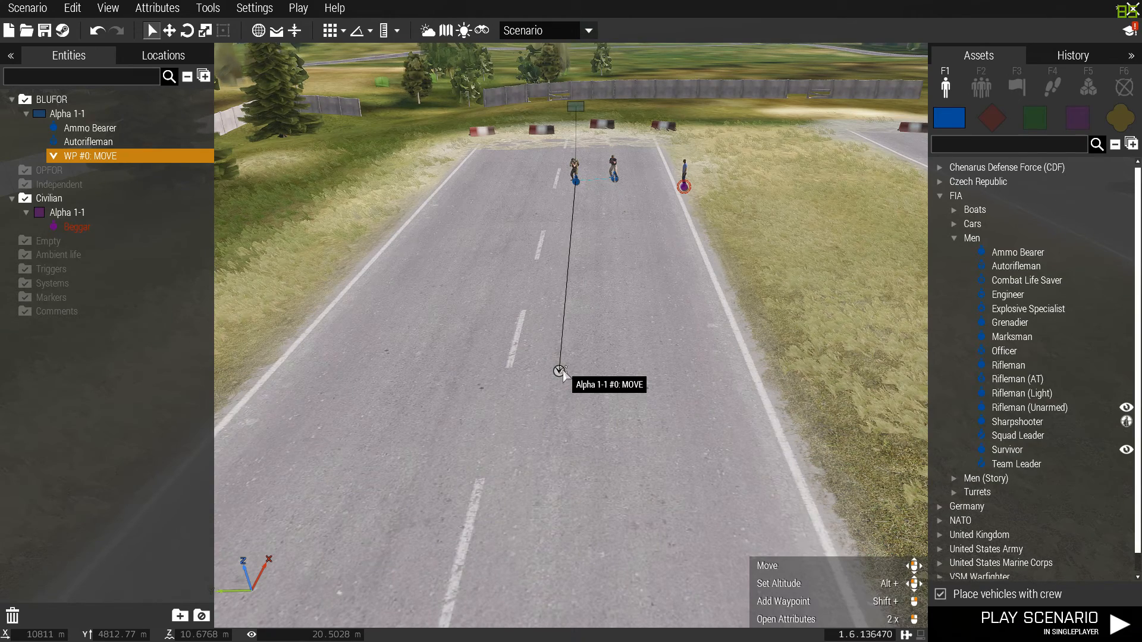
# Review the waypoint's type, formation and speed options, keeping its type as MOVE
pyautogui.doubleClick(561, 371)
pyautogui.scroll(4, 588, 156)
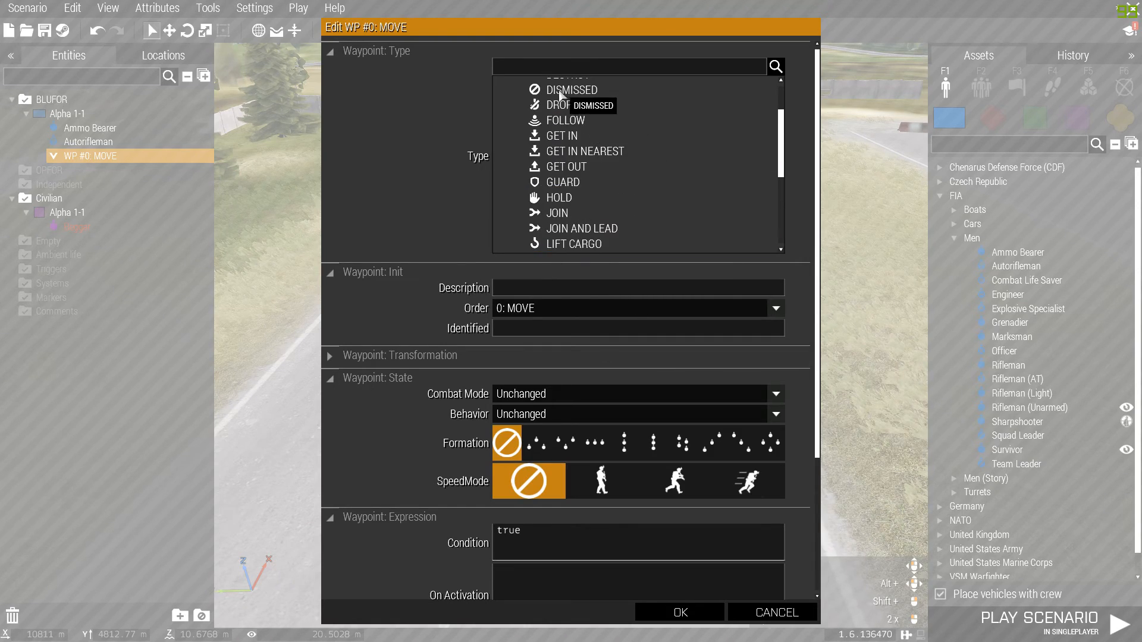
pyautogui.scroll(-3, 645, 143)
pyautogui.scroll(5, 689, 199)
pyautogui.scroll(-3, 644, 207)
pyautogui.scroll(-3, 643, 207)
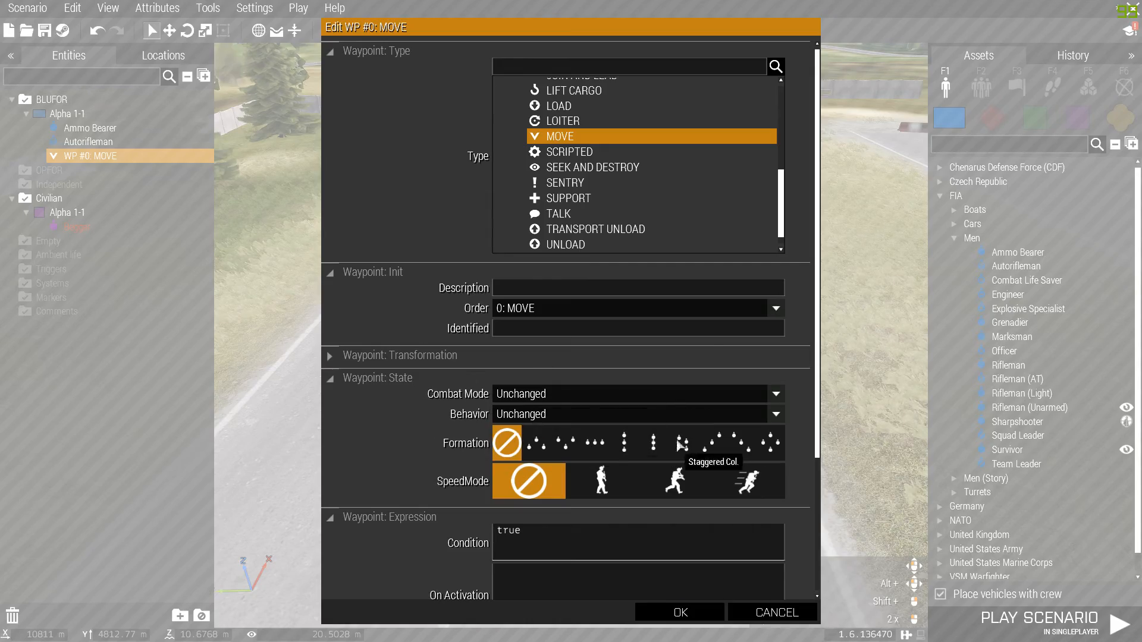
pyautogui.click(680, 612)
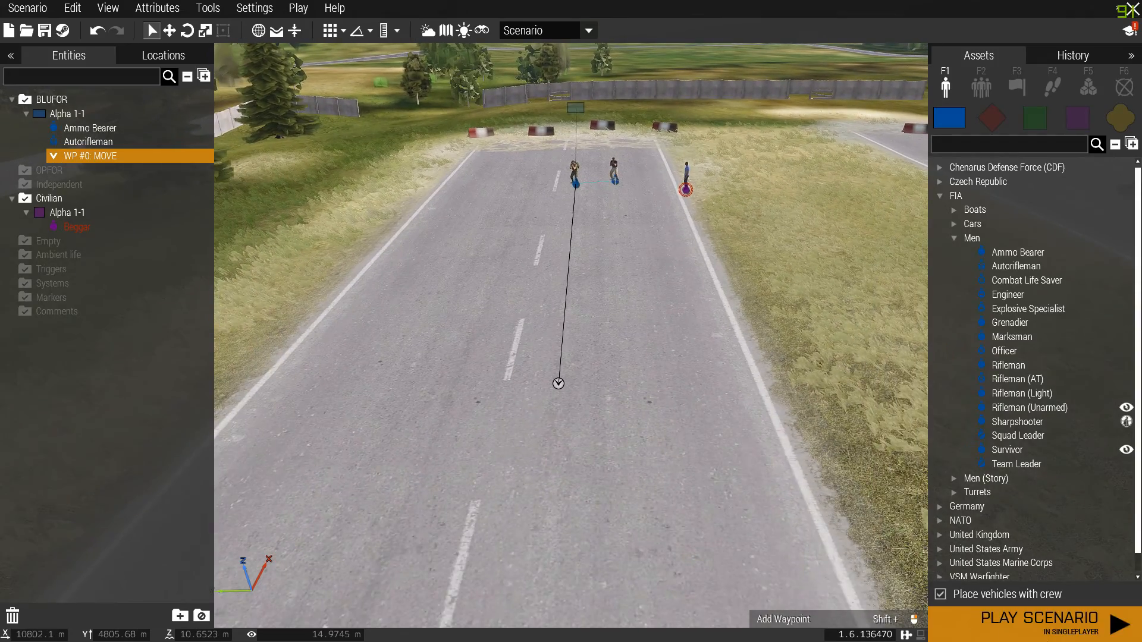
# Move the Beggar farther down the runway's edge line and test-play the scenario in third-person view, returning to the editor
pyautogui.moveTo(686, 197); pyautogui.dragTo(731, 291)
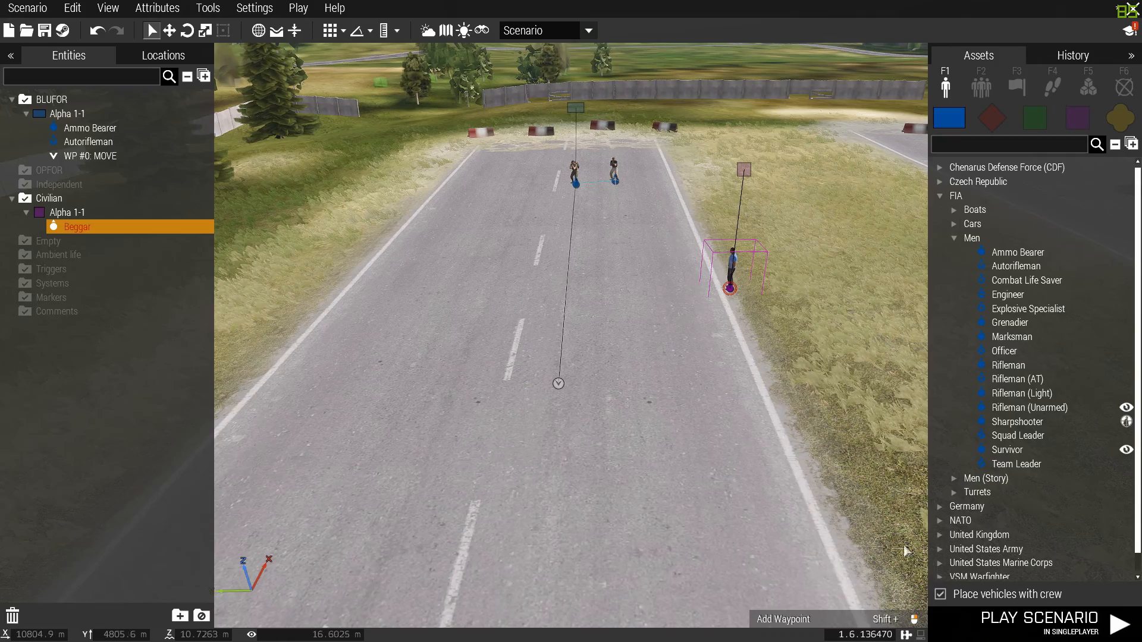
pyautogui.click(1035, 622)
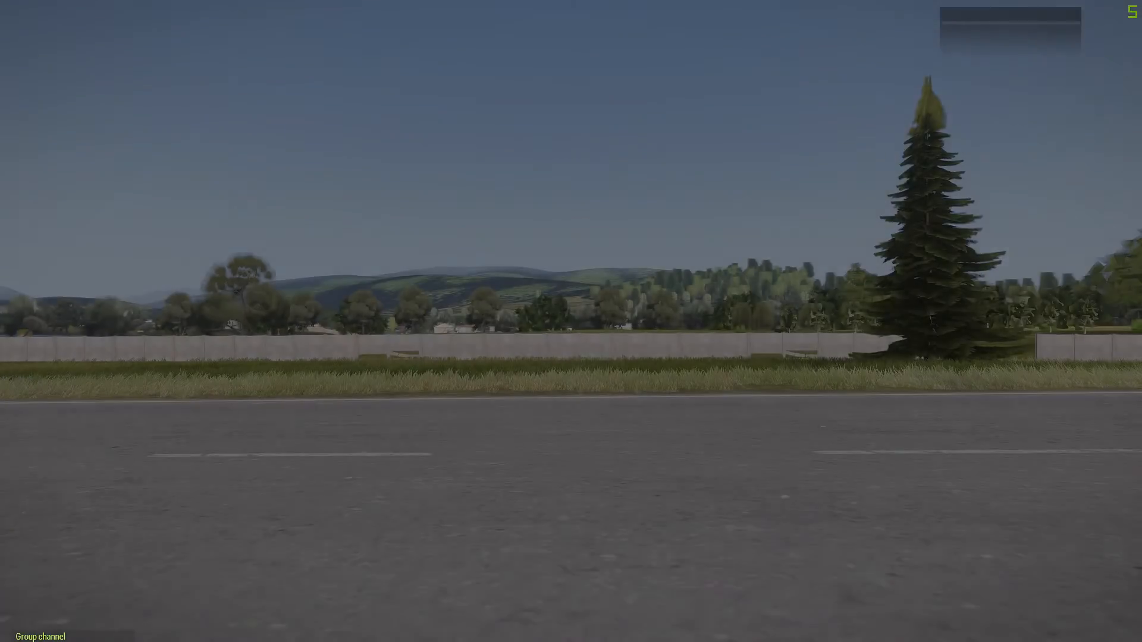
pyautogui.press('KP_Enter')
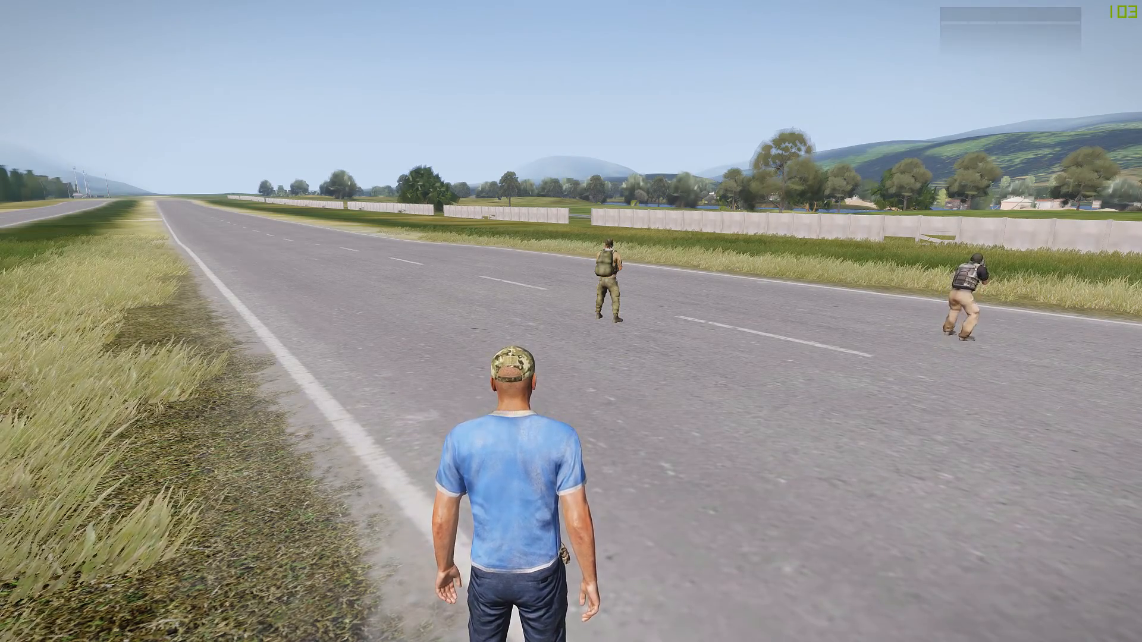
pyautogui.press('Escape')
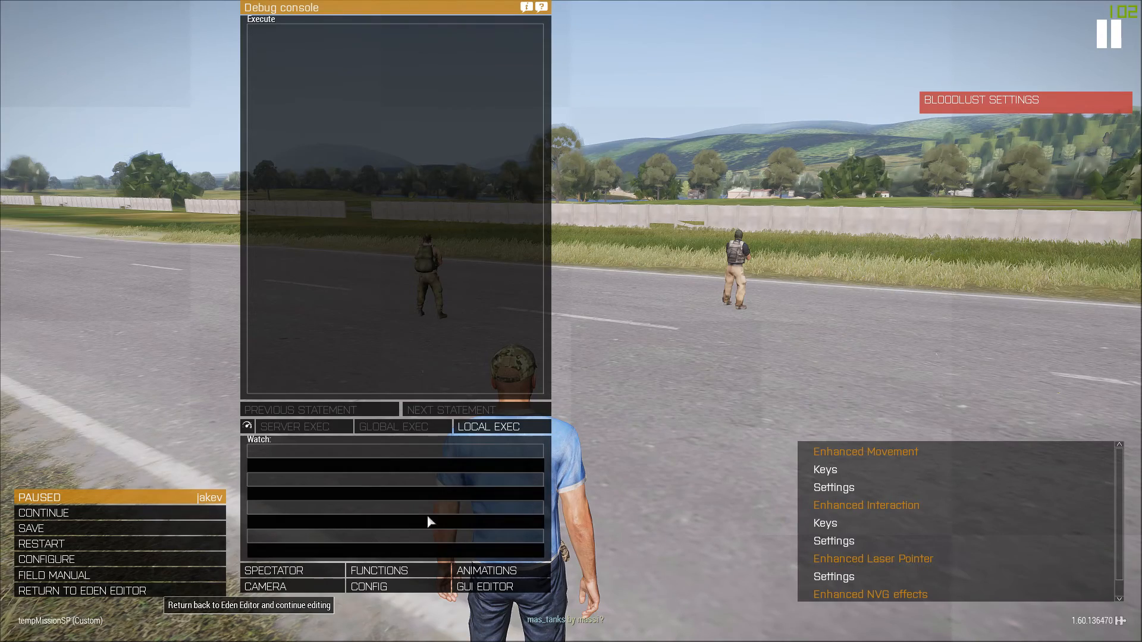
pyautogui.click(82, 590)
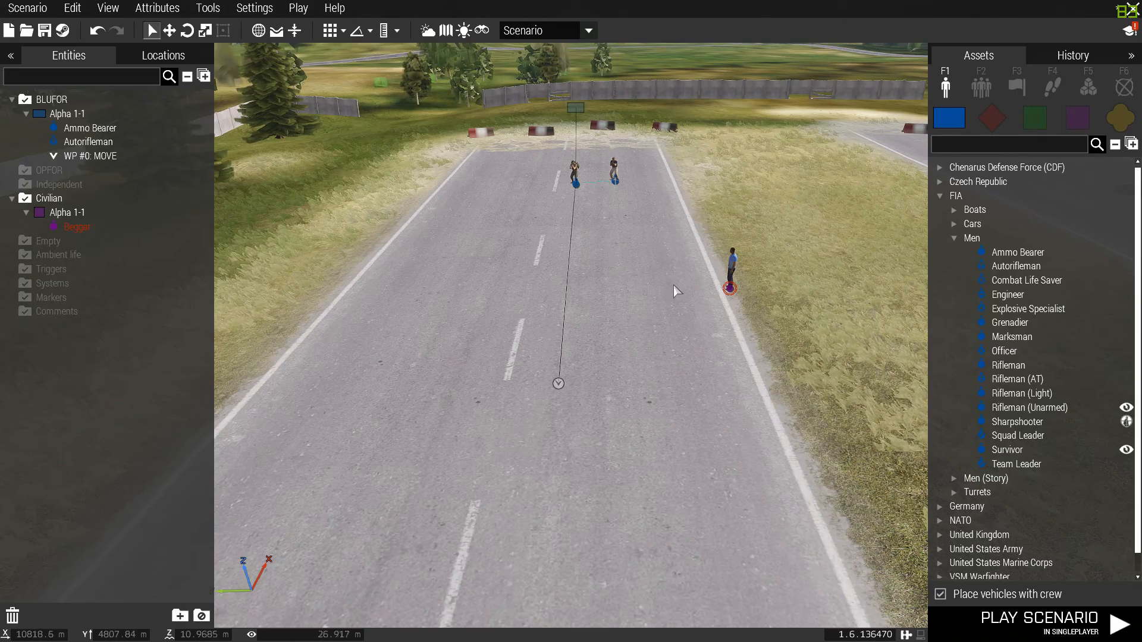
pyautogui.doubleClick(559, 383)
pyautogui.scroll(5, 659, 169)
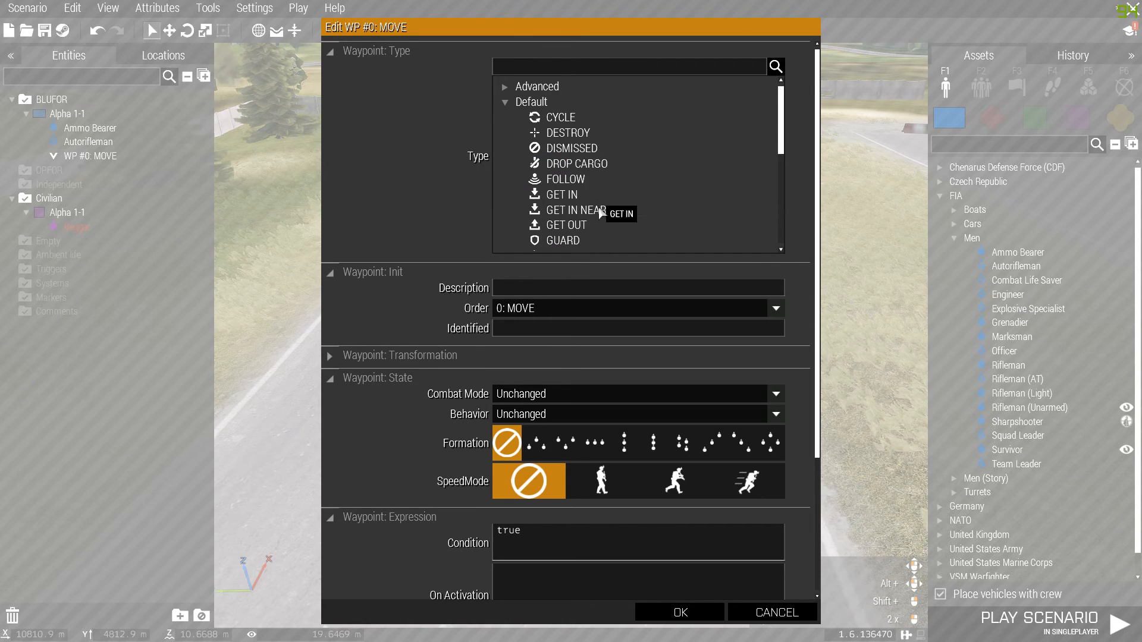
pyautogui.scroll(-3, 583, 167)
pyautogui.scroll(3, 613, 236)
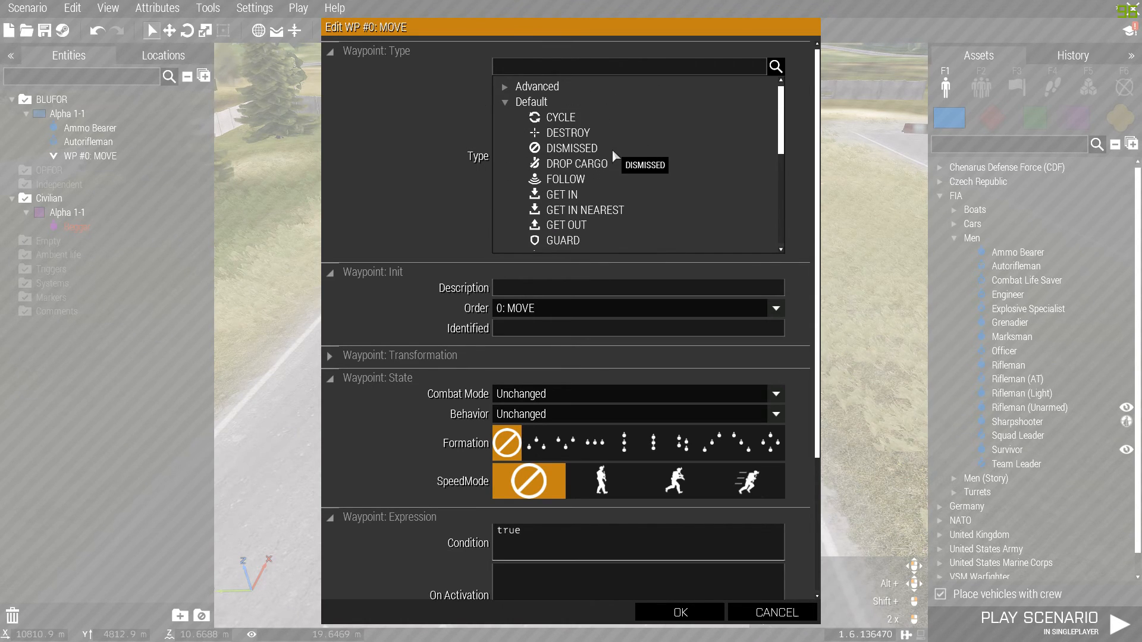
pyautogui.click(560, 119)
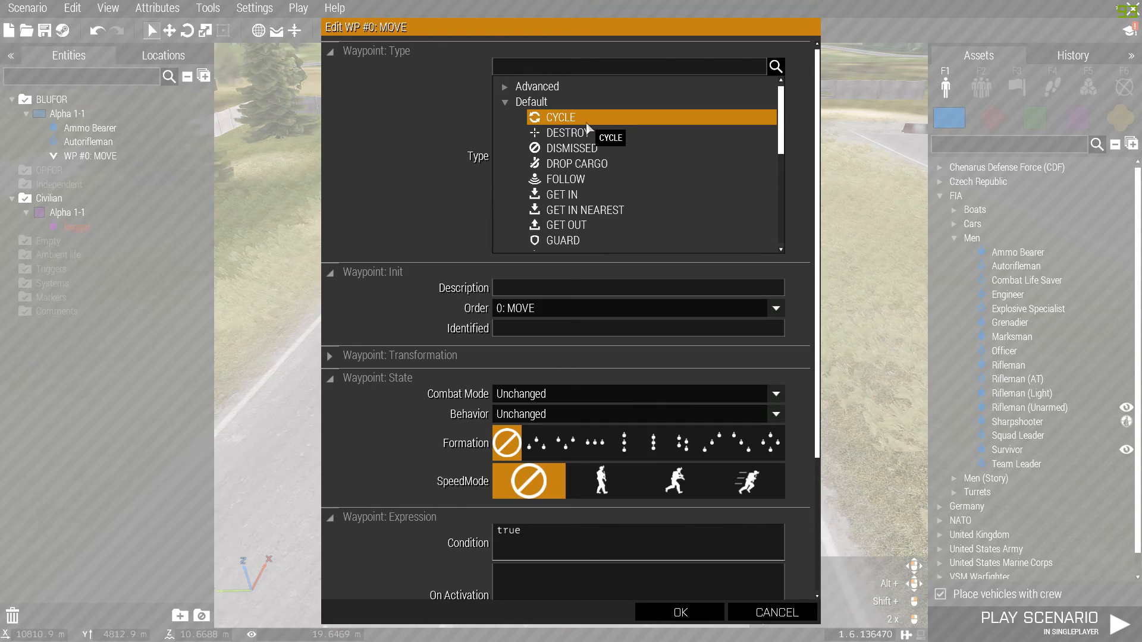
pyautogui.click(773, 613)
# Add a second MOVE waypoint for Alpha 1-1 on the neighbouring parallel runway
pyautogui.scroll(3, 535, 377)
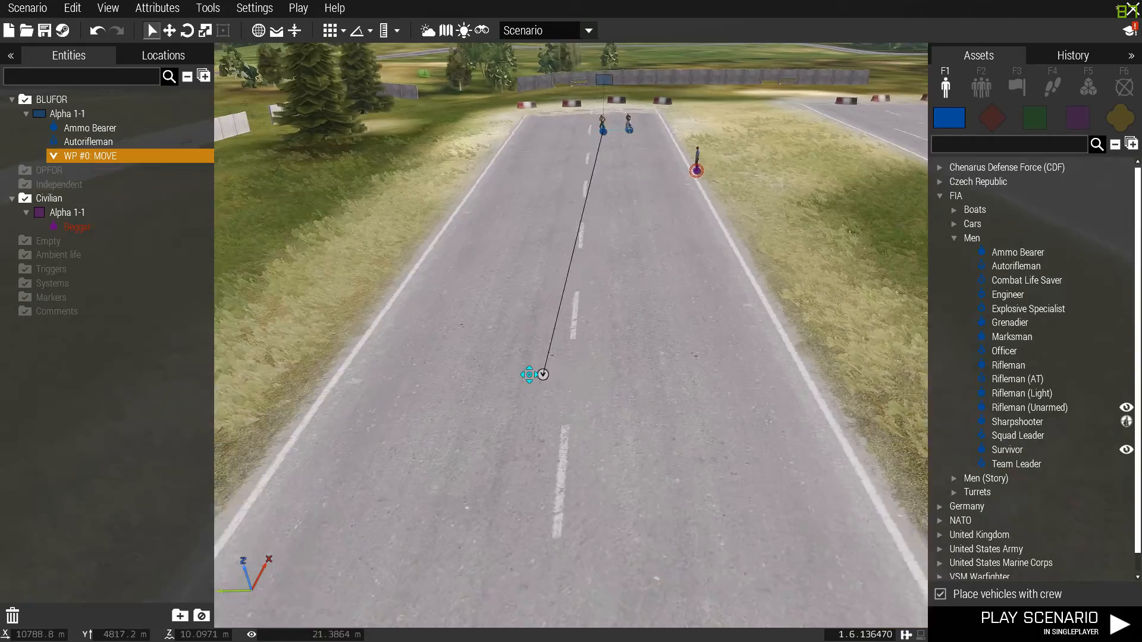
pyautogui.scroll(2, 529, 374)
pyautogui.press('d')
pyautogui.scroll(-3, 571, 350)
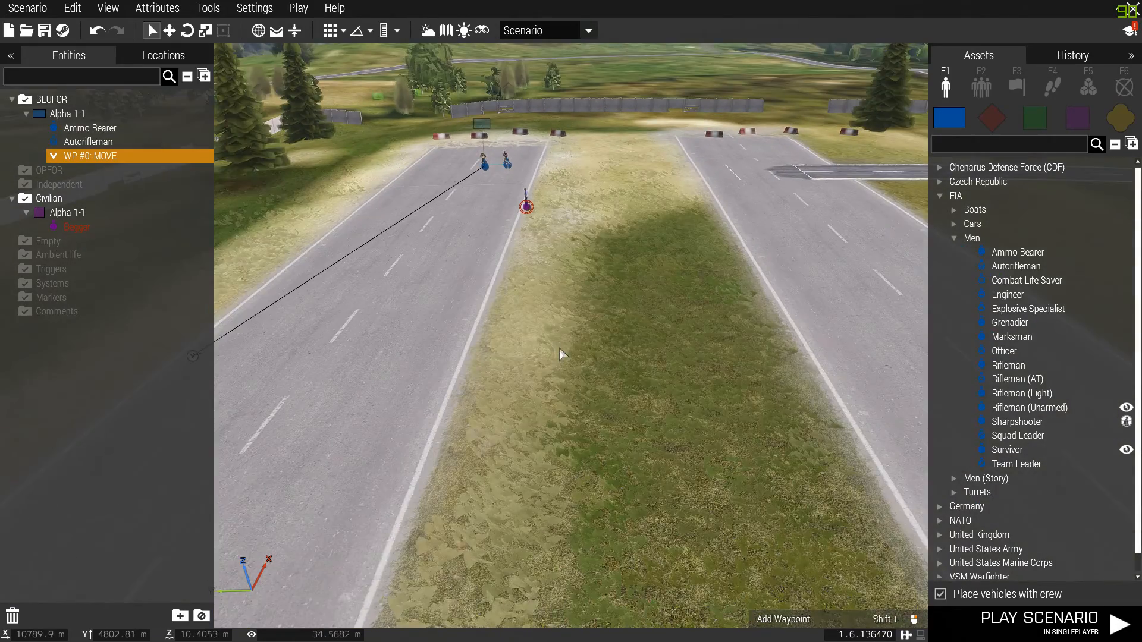
pyautogui.press('d')
pyautogui.press('a')
pyautogui.press('d')
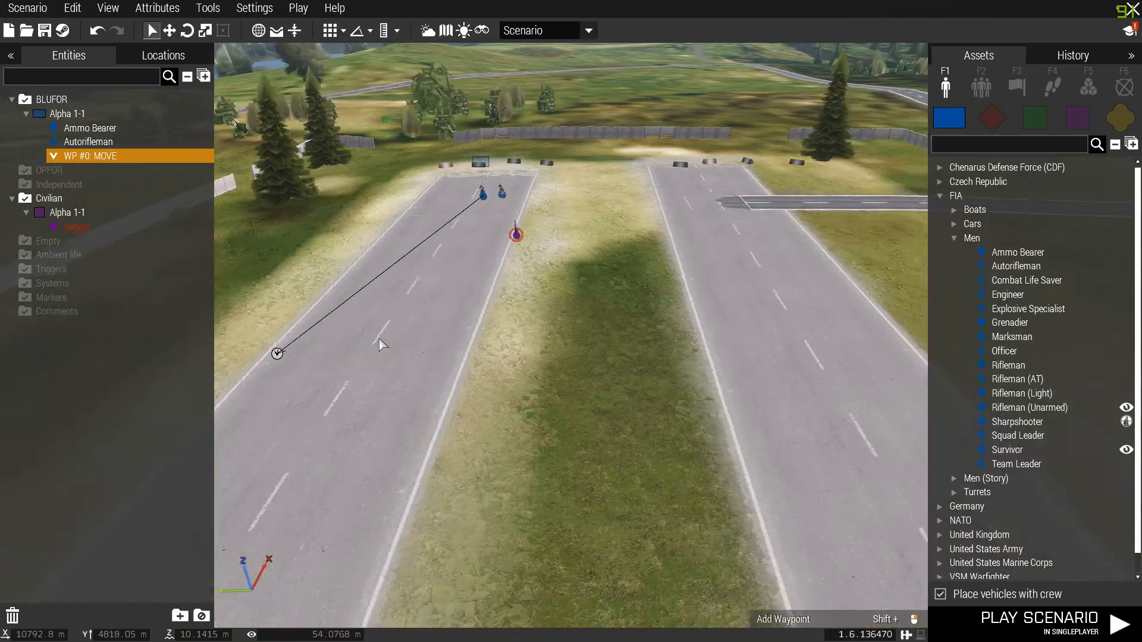
pyautogui.keyDown('shift'); pyautogui.click(654, 362); pyautogui.keyUp('shift')
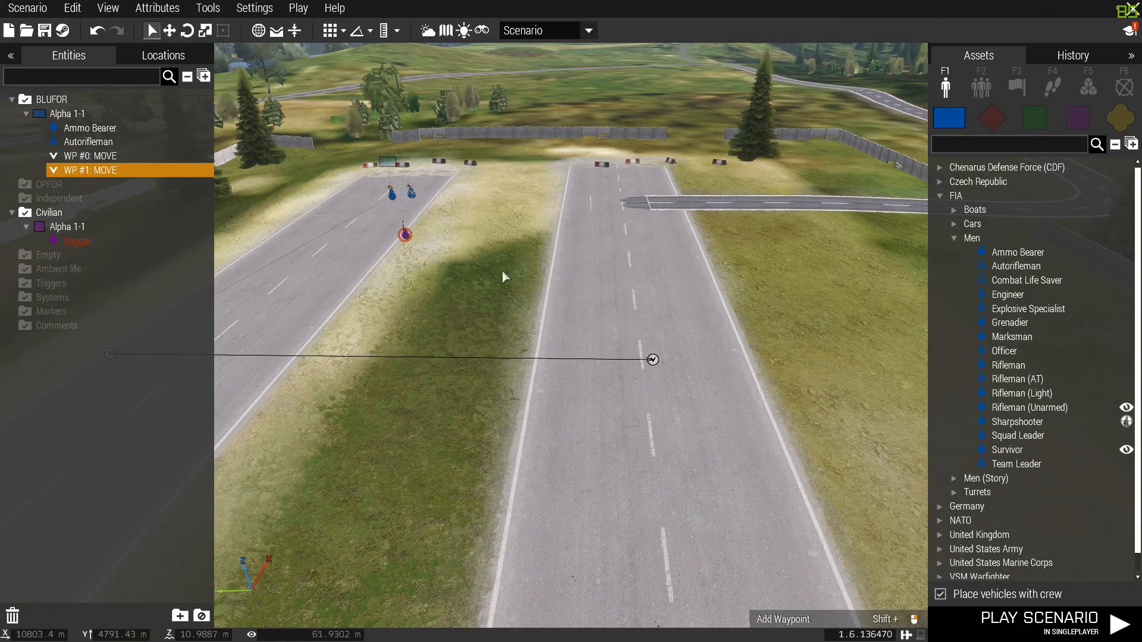
# Add a third waypoint for Alpha 1-1 back beside the Autorifleman and set its type to CYCLE
pyautogui.keyDown('shift'); pyautogui.click(430, 205); pyautogui.keyUp('shift')
pyautogui.scroll(3, 429, 206)
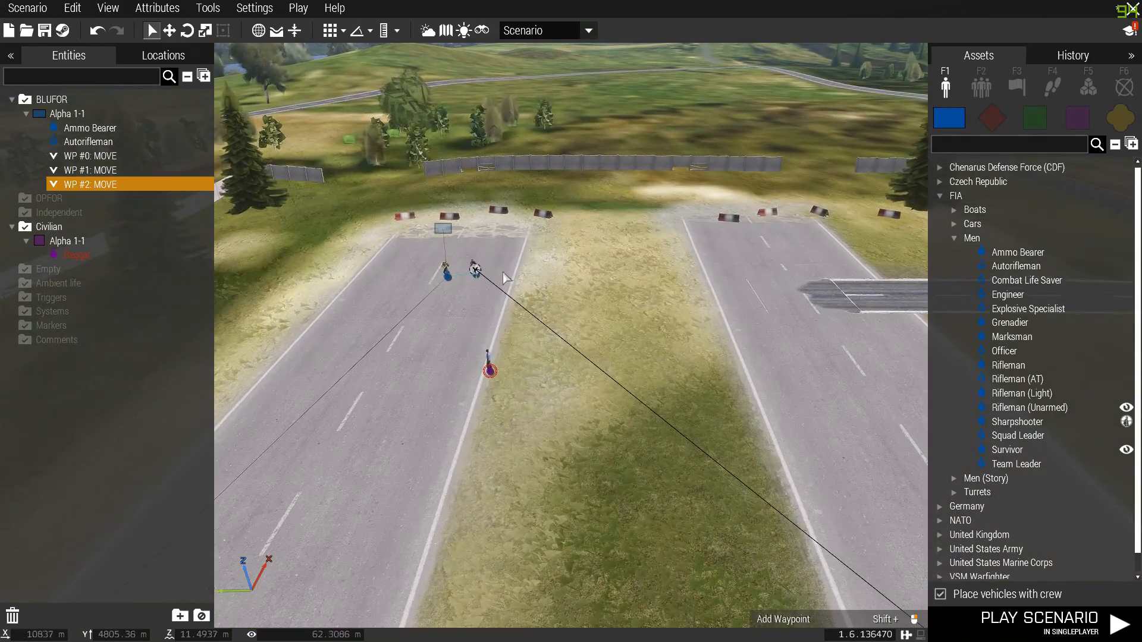
pyautogui.doubleClick(476, 273)
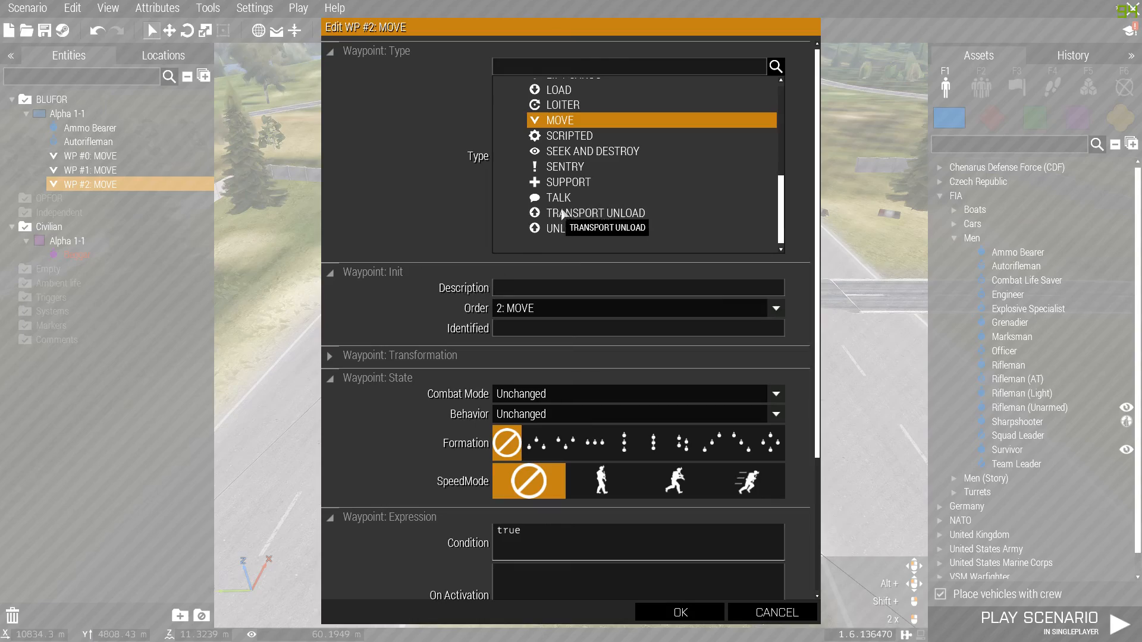
pyautogui.click(689, 610)
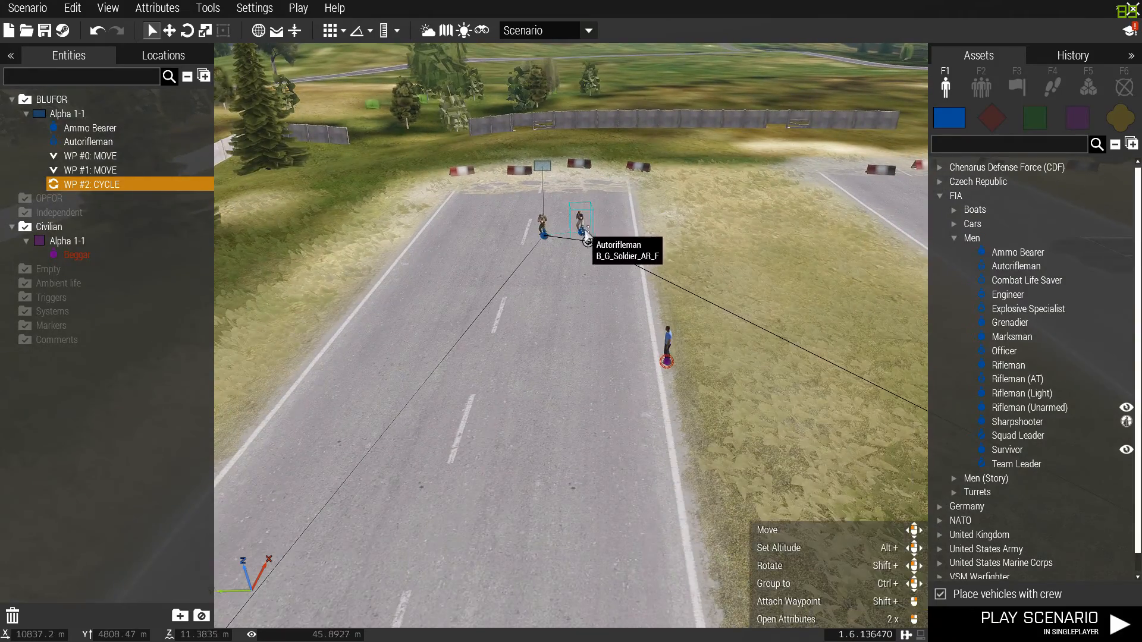
# Shift the CYCLE waypoint slightly away from the Autorifleman, then test-play the patrol loop and return to the editor
pyautogui.moveTo(586, 241); pyautogui.dragTo(582, 264)
pyautogui.click(574, 321)
pyautogui.press('s')
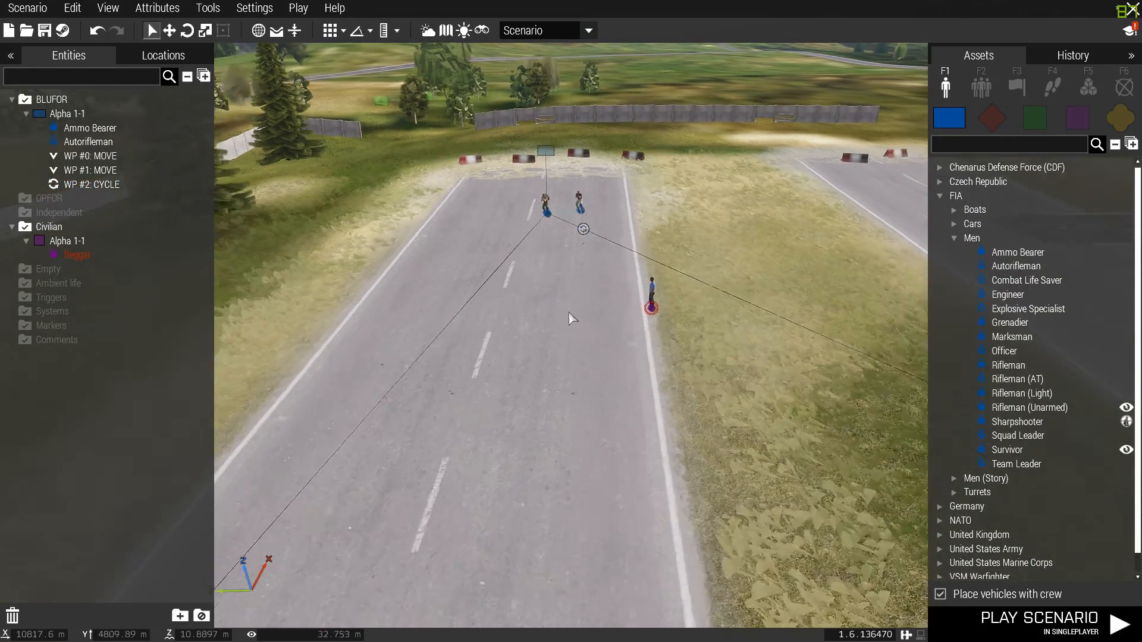
pyautogui.scroll(-3, 575, 337)
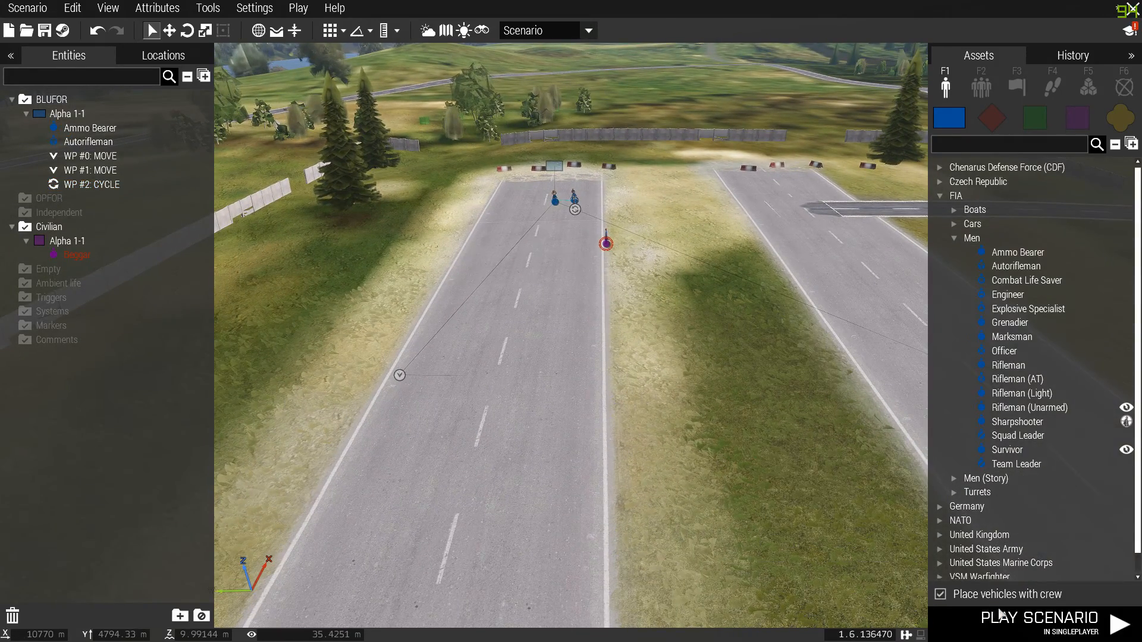
pyautogui.click(1001, 614)
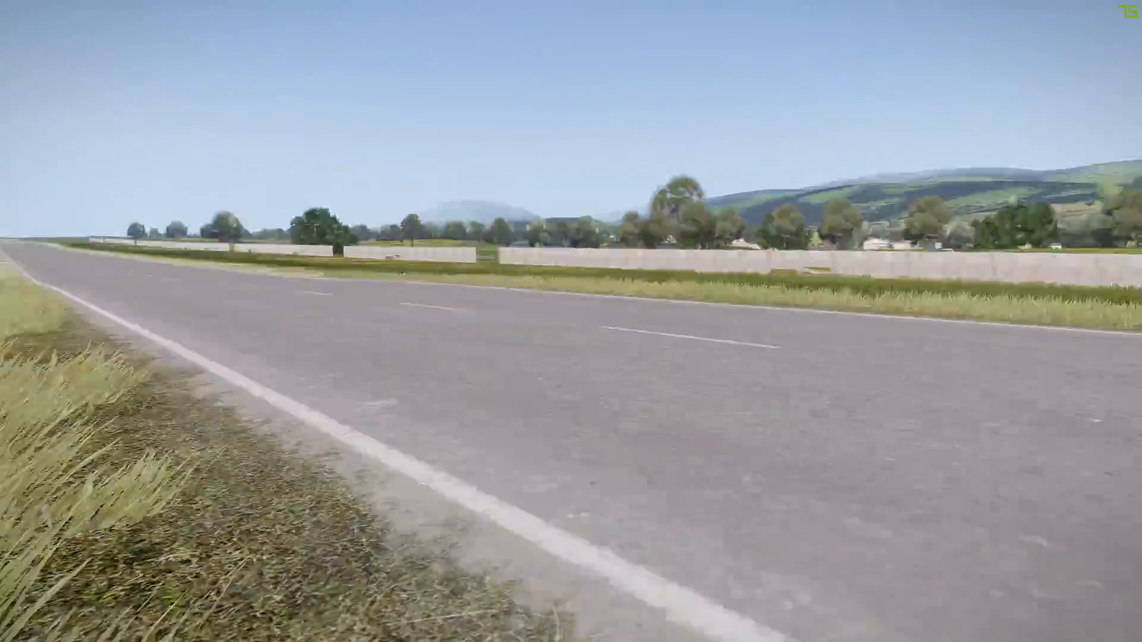
pyautogui.press('Escape')
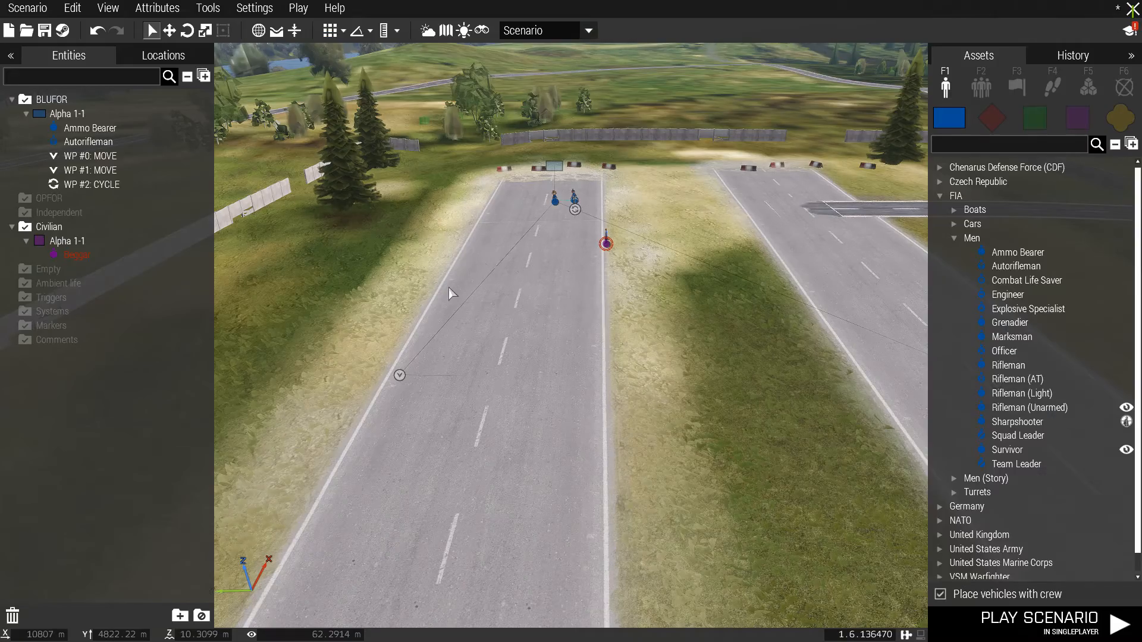
# Delete the CYCLE waypoint and the second MOVE waypoint, leaving Alpha 1-1 with only its first MOVE waypoint
pyautogui.scroll(3, 602, 416)
pyautogui.scroll(3, 604, 439)
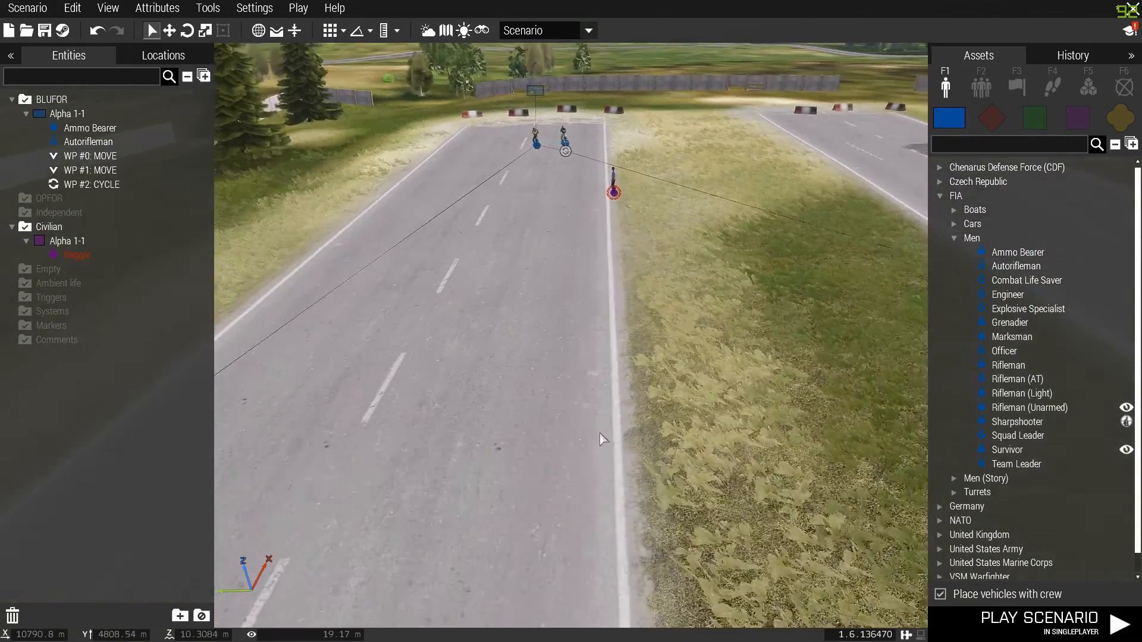
pyautogui.scroll(-2, 594, 419)
pyautogui.press('w')
pyautogui.press('s')
pyautogui.click(567, 222)
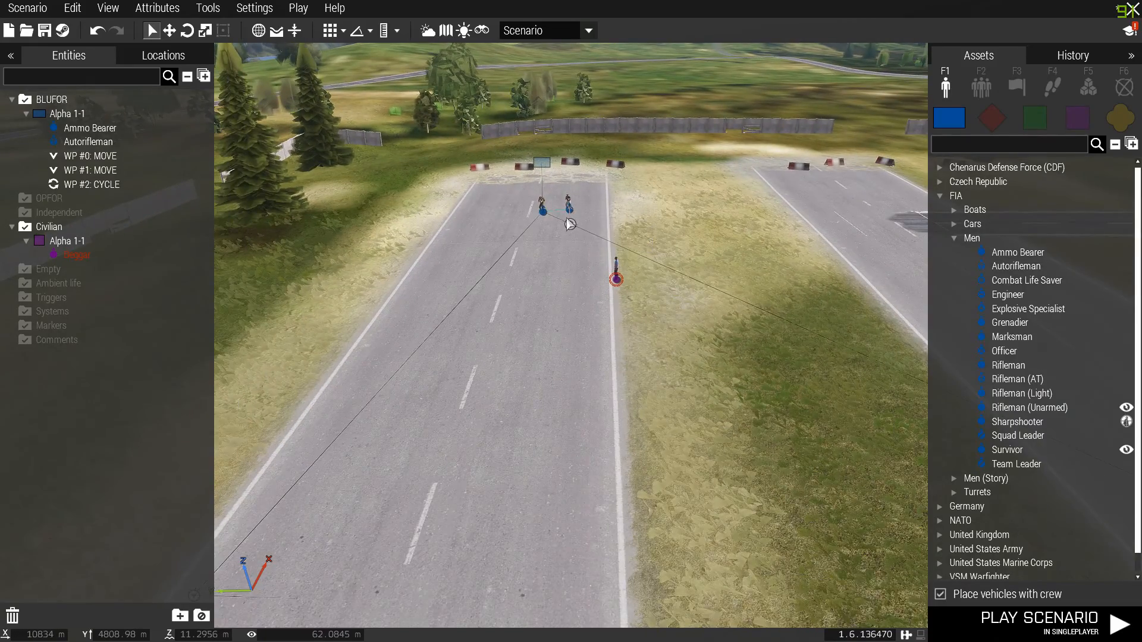
pyautogui.press('Delete')
pyautogui.scroll(-3, 594, 384)
pyautogui.moveTo(594, 385); pyautogui.dragTo(792, 618, button='right')
pyautogui.click(864, 376)
pyautogui.press('Delete')
pyautogui.moveTo(616, 386); pyautogui.dragTo(583, 380, button='right')
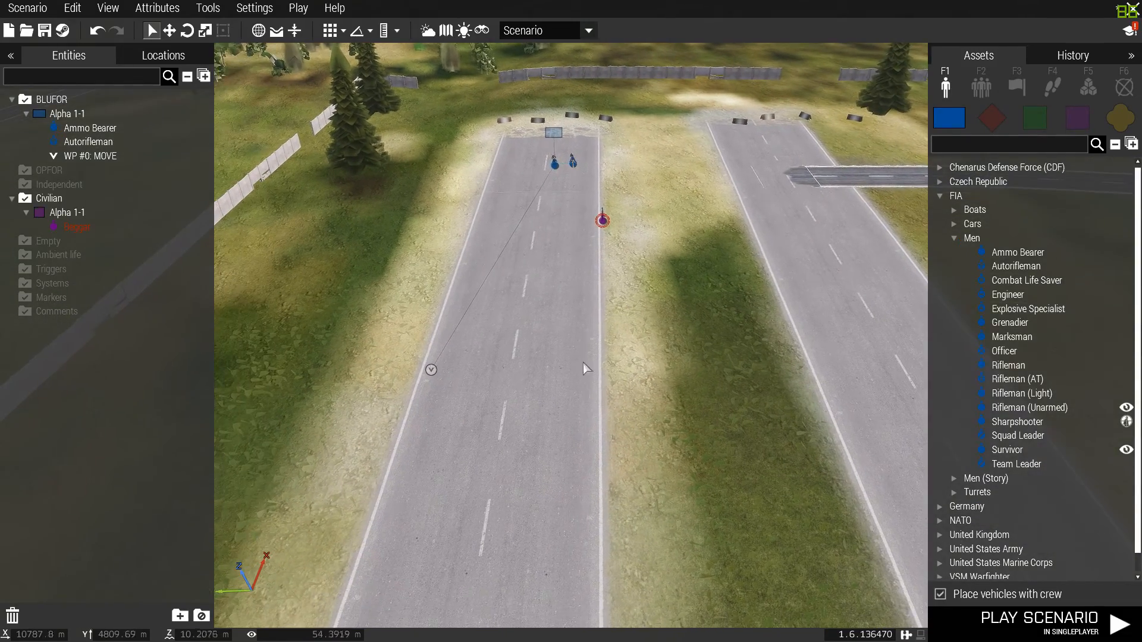
# Move Alpha 1-1's MOVE waypoint off the runway onto the grass beyond the fence
pyautogui.moveTo(496, 167); pyautogui.dragTo(494, 172)
pyautogui.click(474, 251)
pyautogui.moveTo(473, 251); pyautogui.dragTo(42, 289, button='right')
pyautogui.moveTo(543, 388); pyautogui.dragTo(477, 398)
pyautogui.press('a')
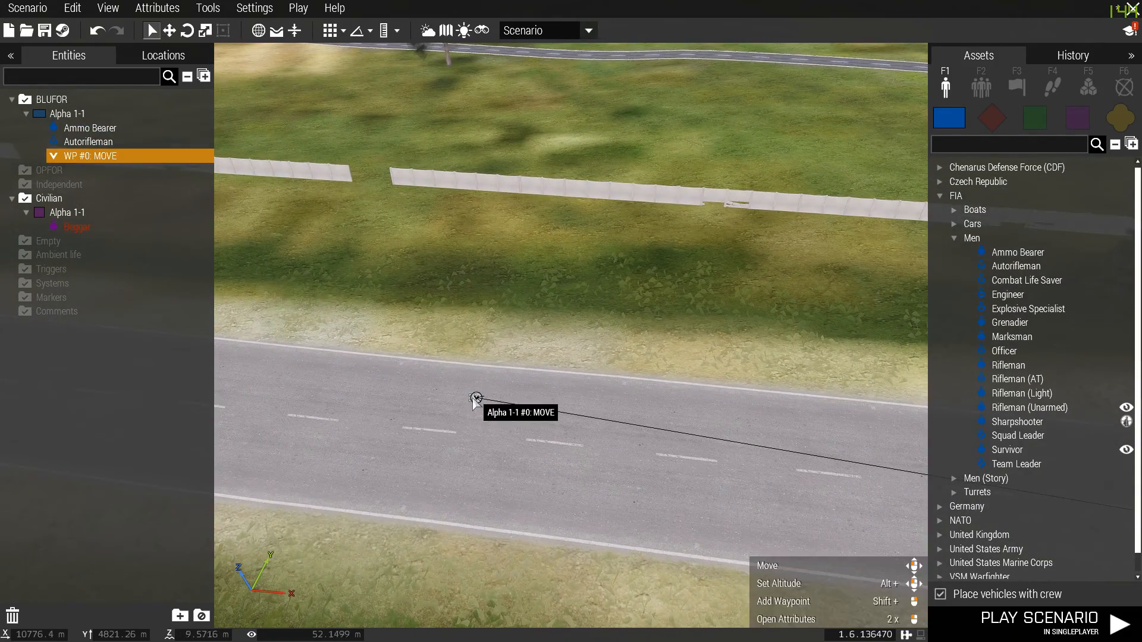
pyautogui.press('s')
pyautogui.moveTo(486, 327); pyautogui.dragTo(641, 162)
pyautogui.press('d')
pyautogui.press('w')
pyautogui.moveTo(642, 166); pyautogui.dragTo(311, 188, button='right')
pyautogui.press('d')
pyautogui.press('s')
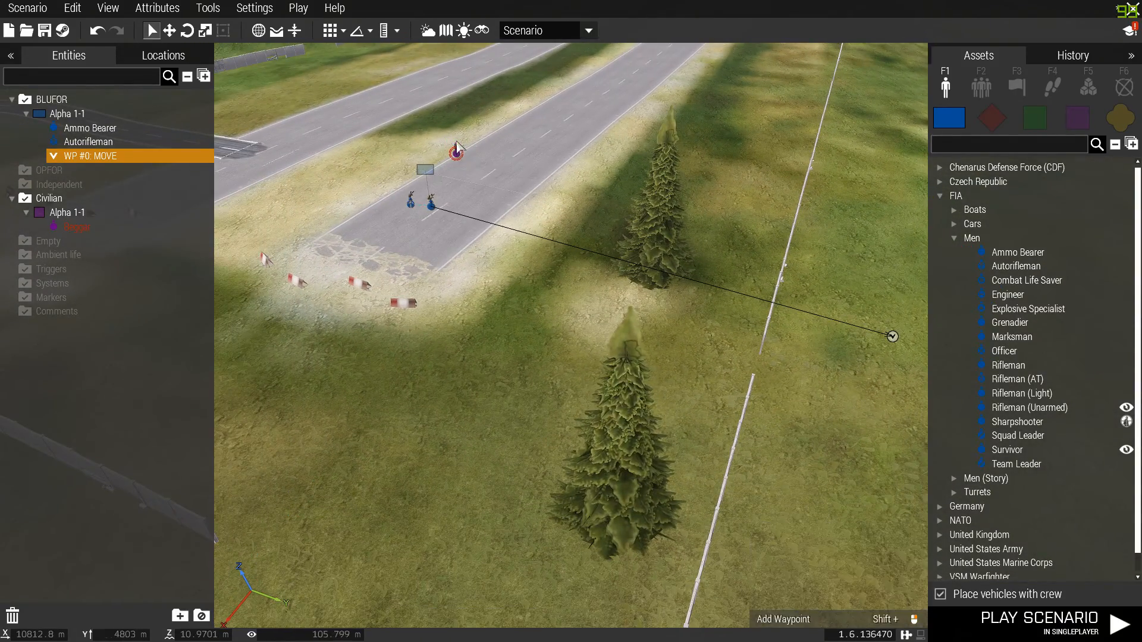
# Move the Beggar off the runway's edge to the grass beside the fence
pyautogui.press('d')
pyautogui.moveTo(456, 154); pyautogui.dragTo(663, 189)
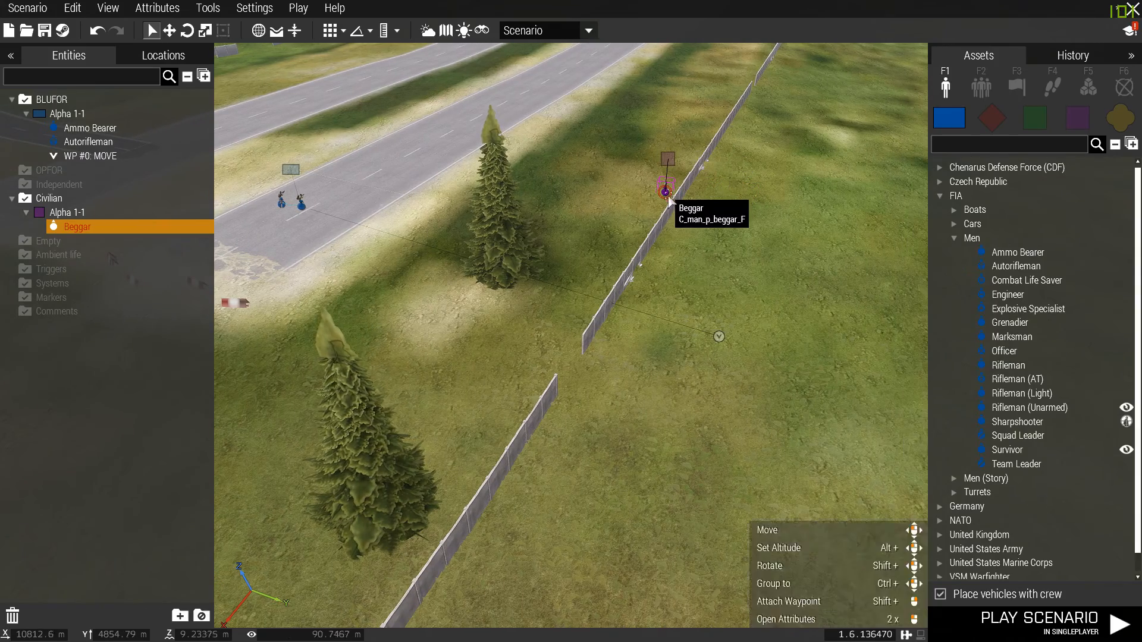
# Review the type and state options of Alpha 1-1's MOVE waypoint, keeping its attributes as they are
pyautogui.click(290, 169)
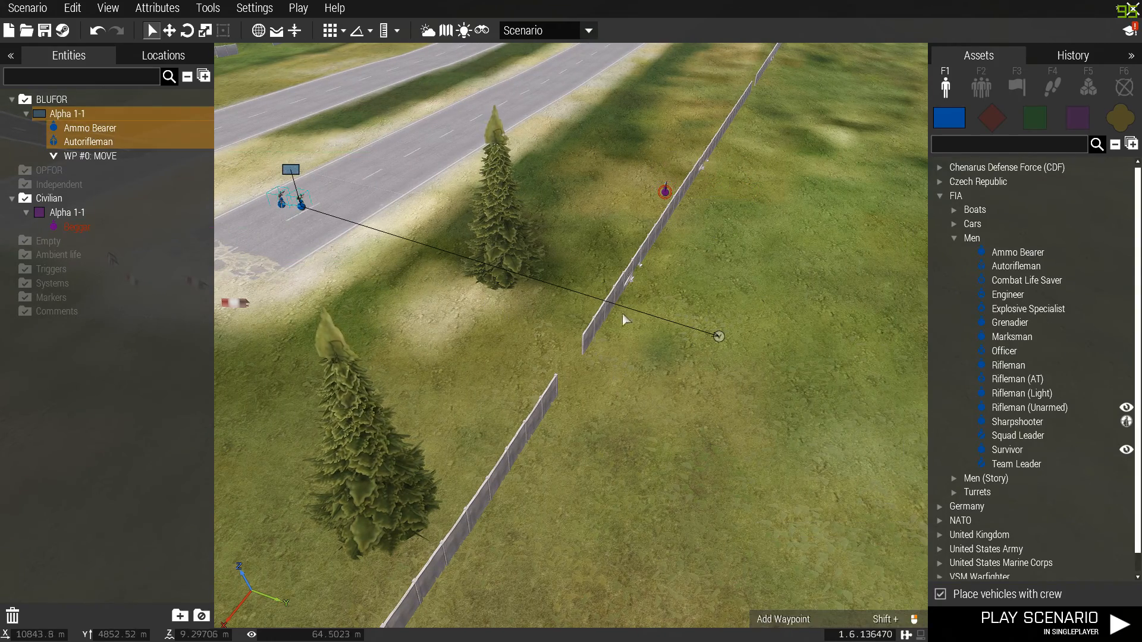
pyautogui.click(719, 337)
pyautogui.doubleClick(718, 336)
pyautogui.scroll(3, 586, 169)
pyautogui.scroll(3, 586, 171)
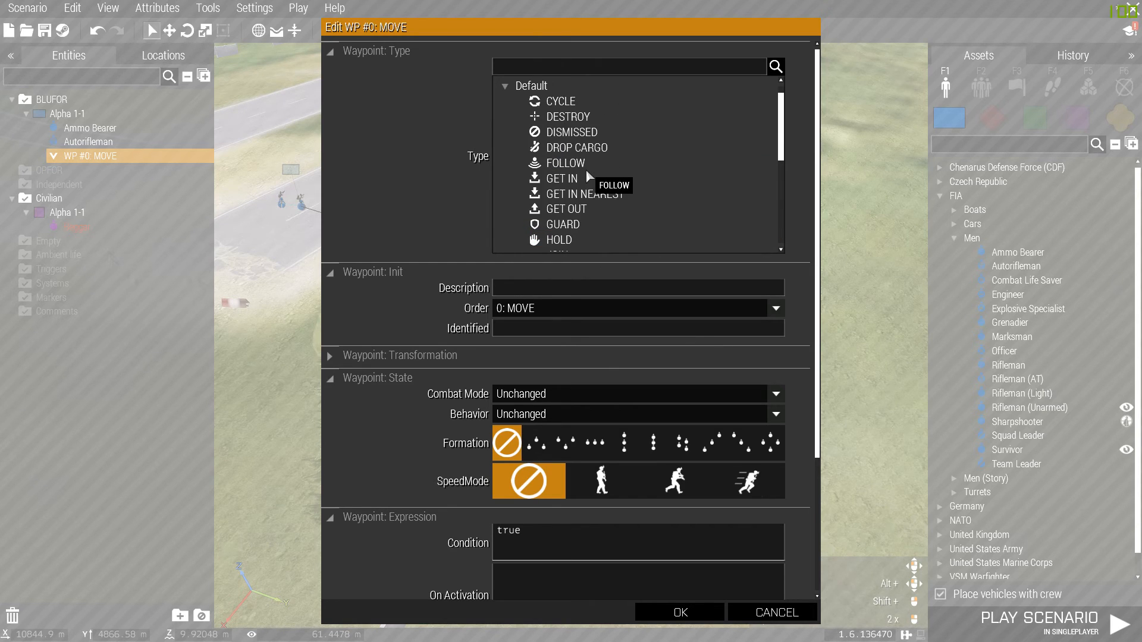
pyautogui.scroll(-3, 586, 169)
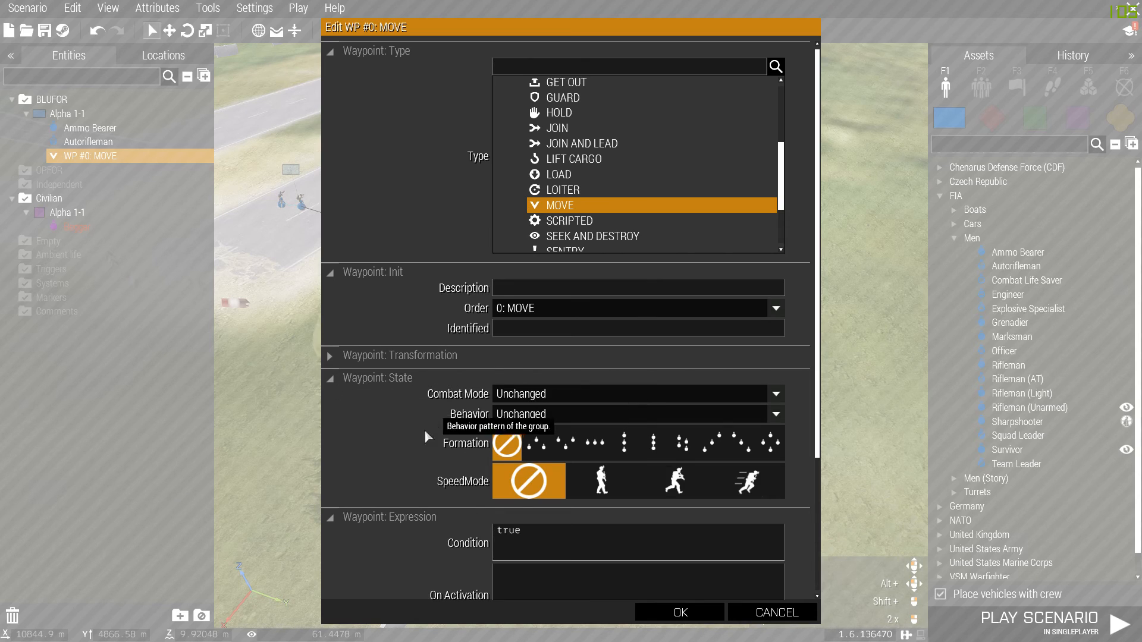
pyautogui.click(678, 612)
# Review Alpha 1-1's group combat mode, behavior, formation and speed settings, then its waypoint attributes, without changing them
pyautogui.doubleClick(365, 180)
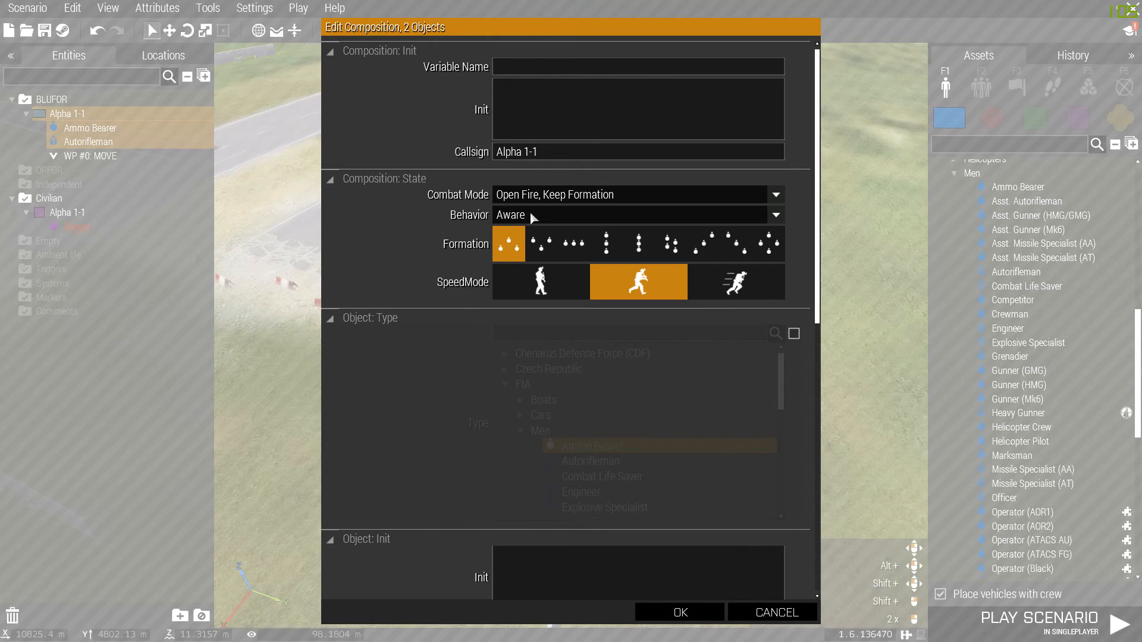
pyautogui.click(672, 611)
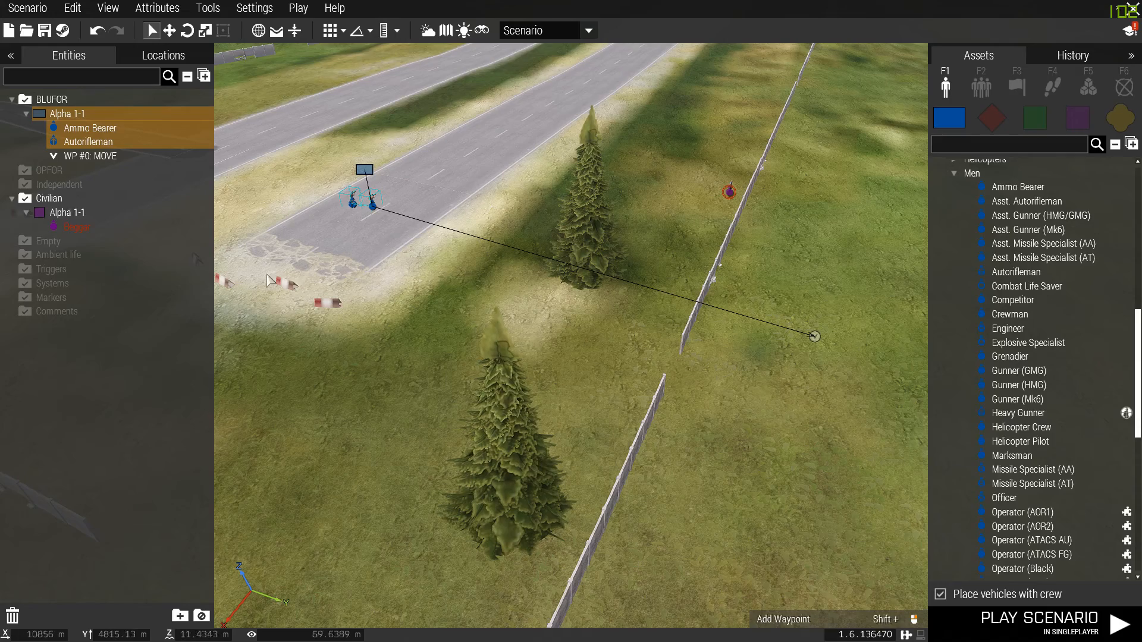
pyautogui.doubleClick(814, 338)
pyautogui.click(662, 616)
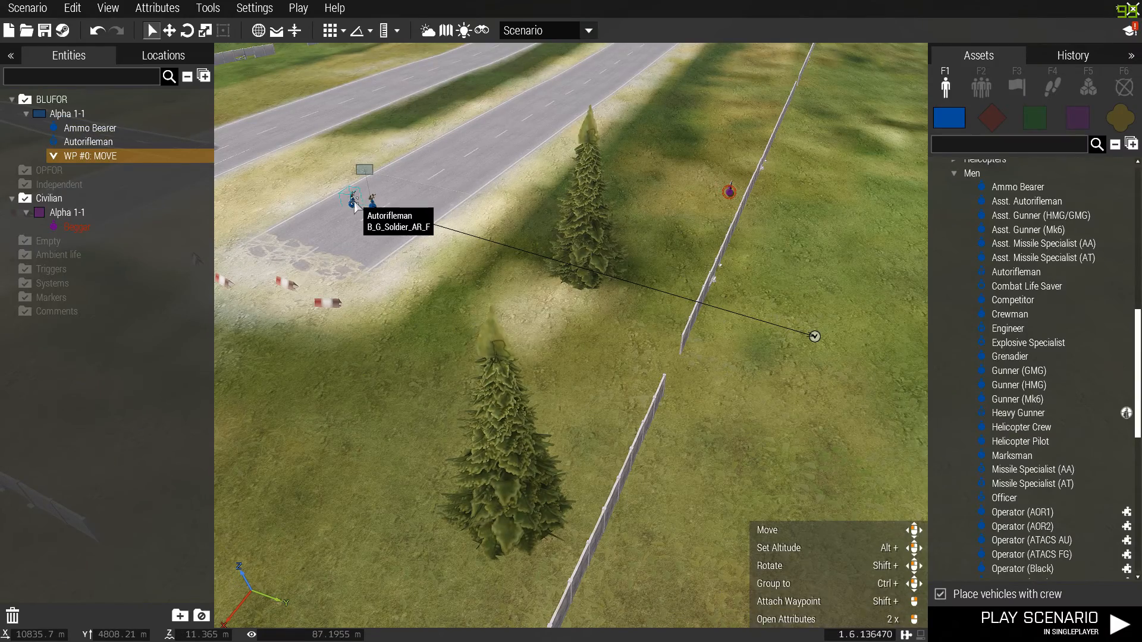
# Set the MOVE waypoint's combat mode to Open Fire and its behavior to Combat
pyautogui.doubleClick(815, 338)
pyautogui.click(577, 398)
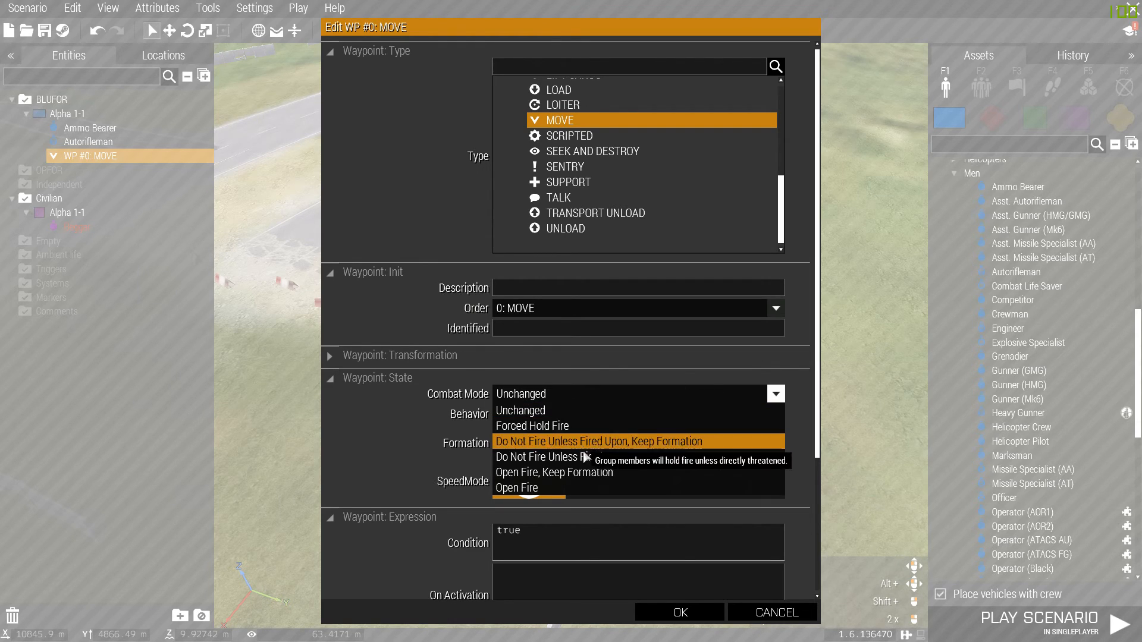
pyautogui.click(589, 487)
pyautogui.click(528, 416)
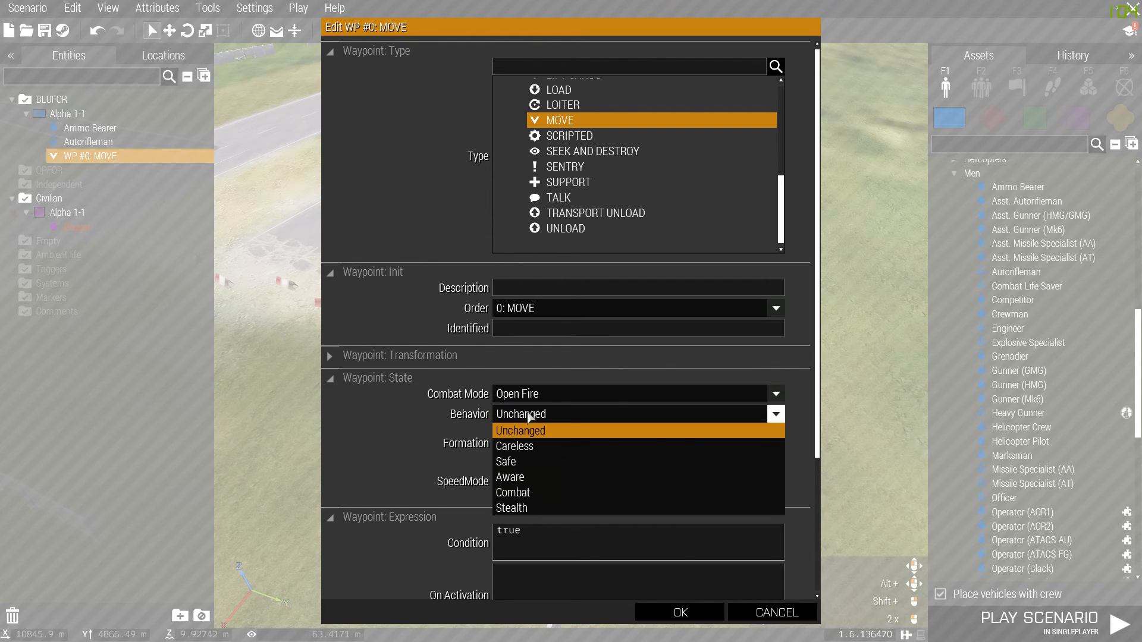
pyautogui.click(539, 489)
pyautogui.click(696, 615)
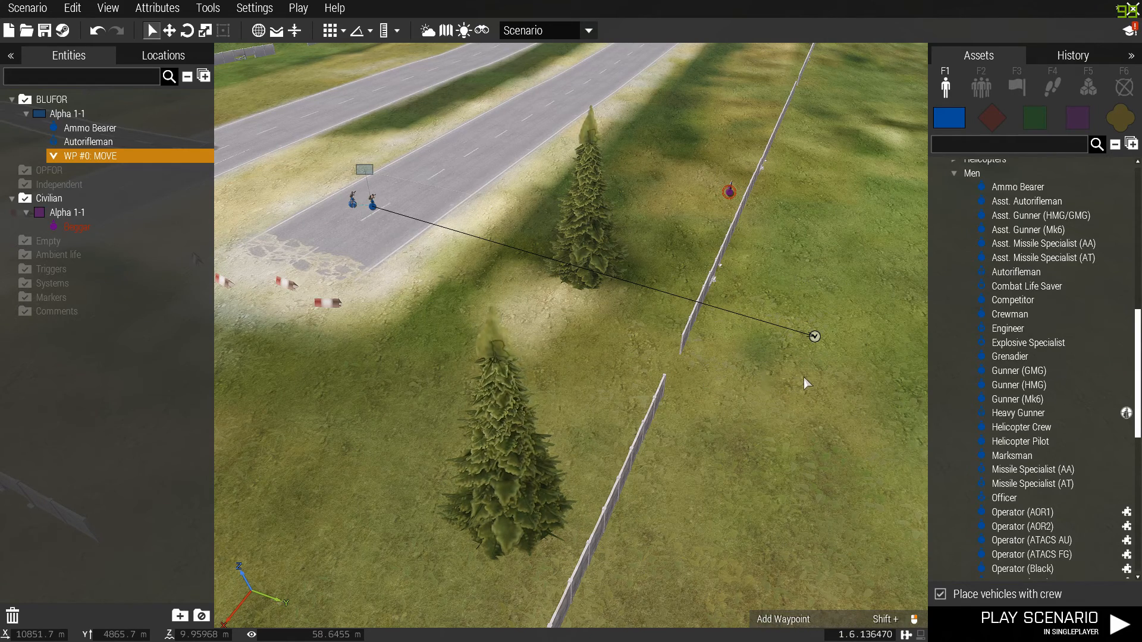
pyautogui.press('d')
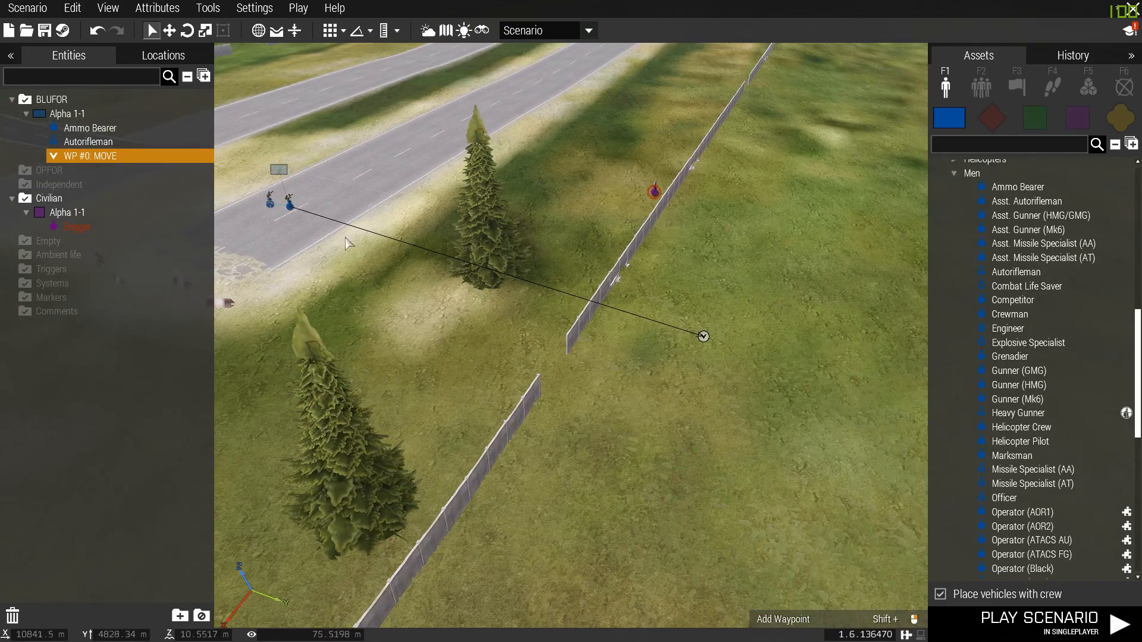
# Review the state settings of Alpha 1-1's MOVE waypoint and its behavior options, keeping Open Fire and Combat
pyautogui.press('d')
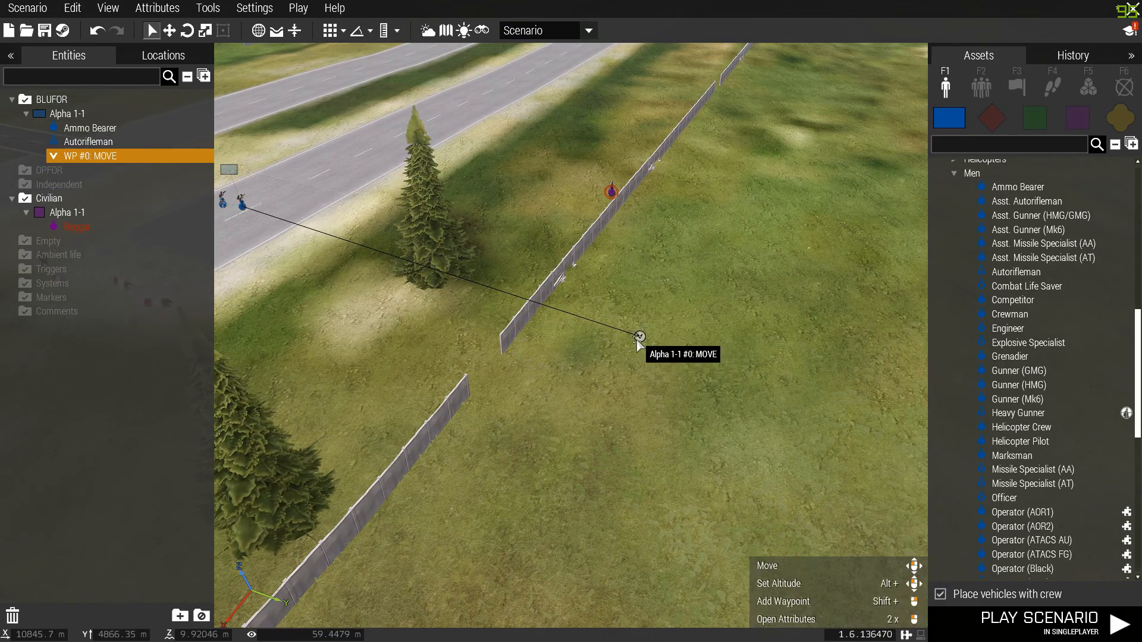
pyautogui.doubleClick(639, 337)
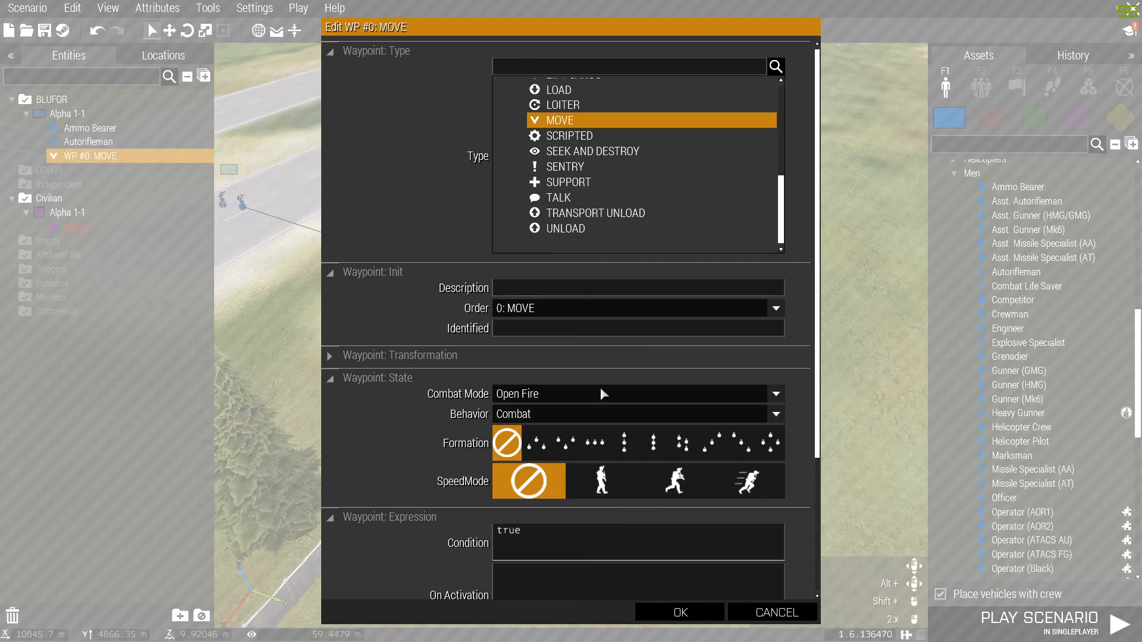
pyautogui.click(542, 411)
pyautogui.click(553, 490)
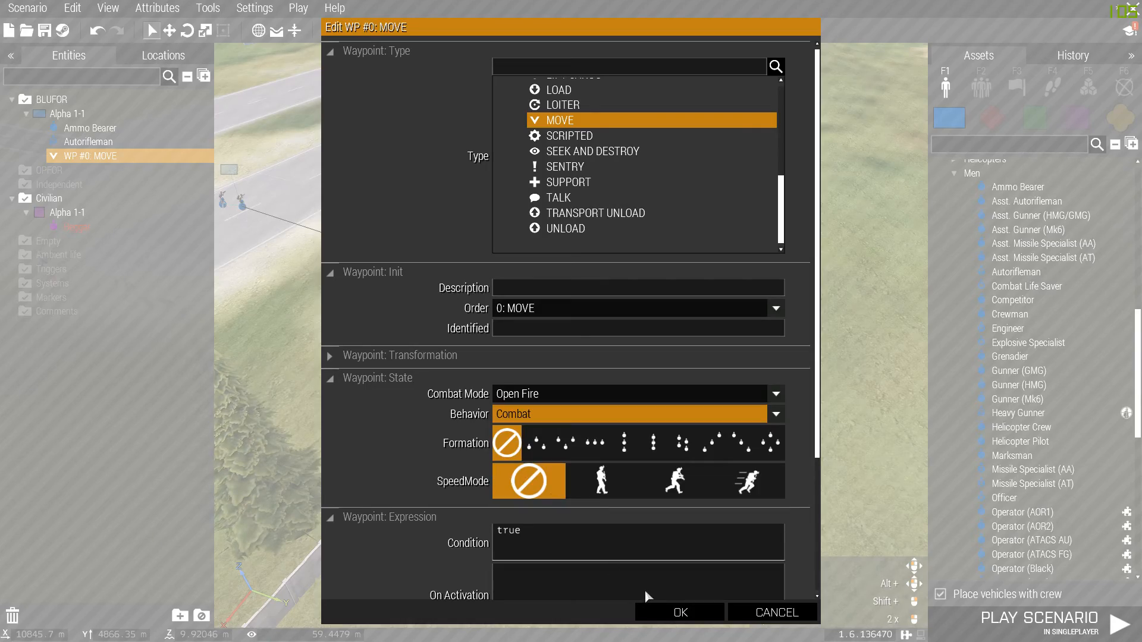
pyautogui.click(680, 611)
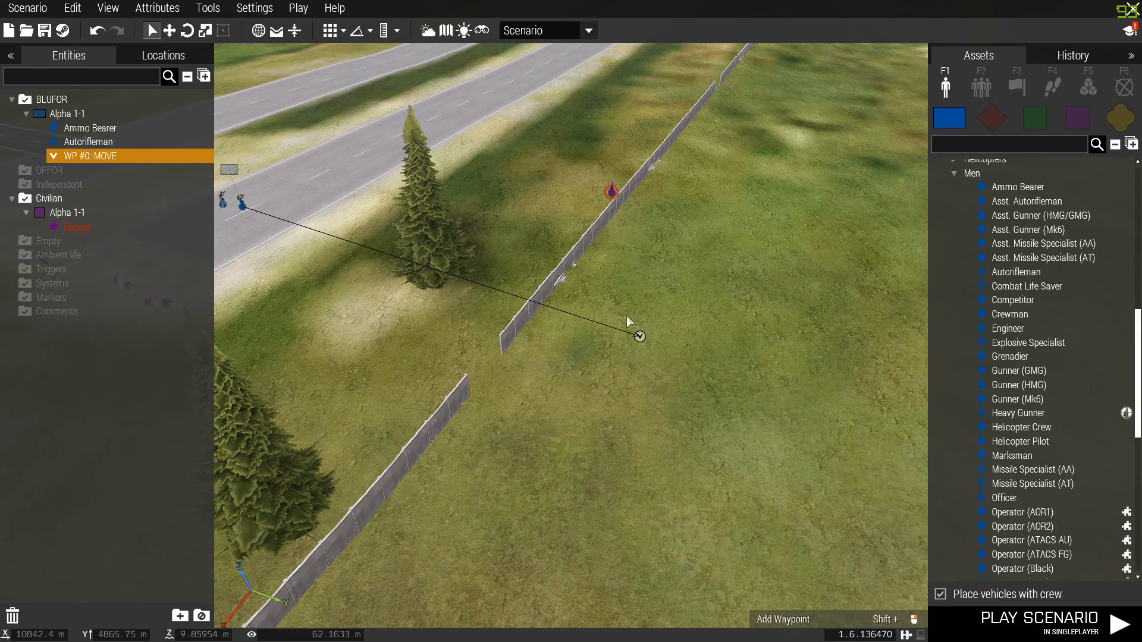
# Delete the MOVE waypoint of the BLUFOR group Alpha 1-1 beyond the fence
pyautogui.moveTo(597, 282); pyautogui.dragTo(678, 265, button='right')
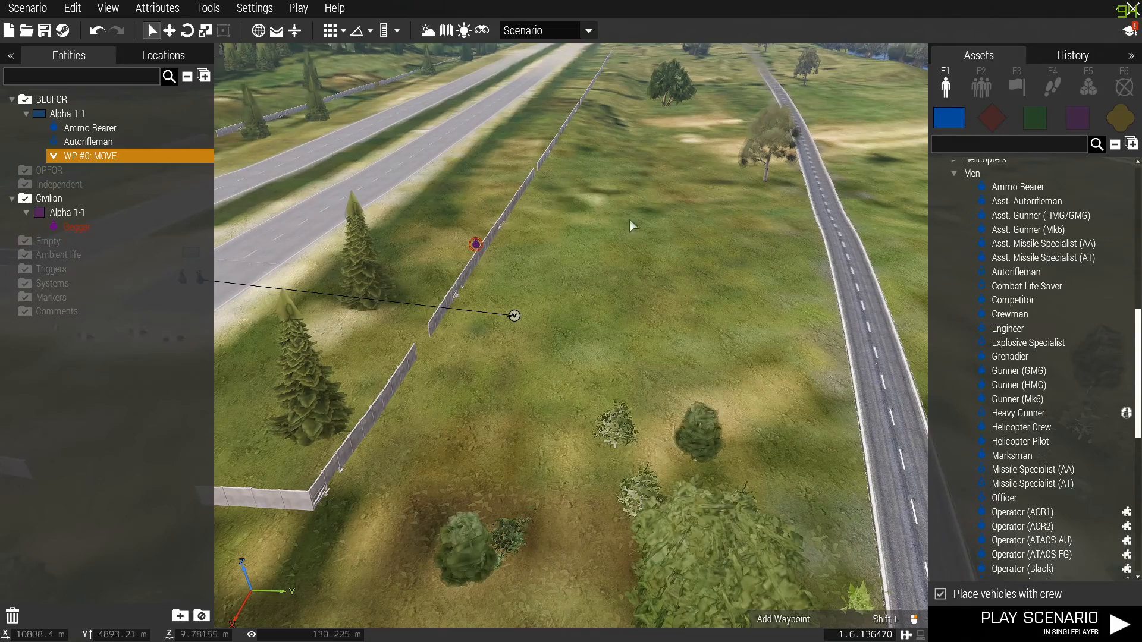
pyautogui.press('a')
pyautogui.press('w')
pyautogui.press('a')
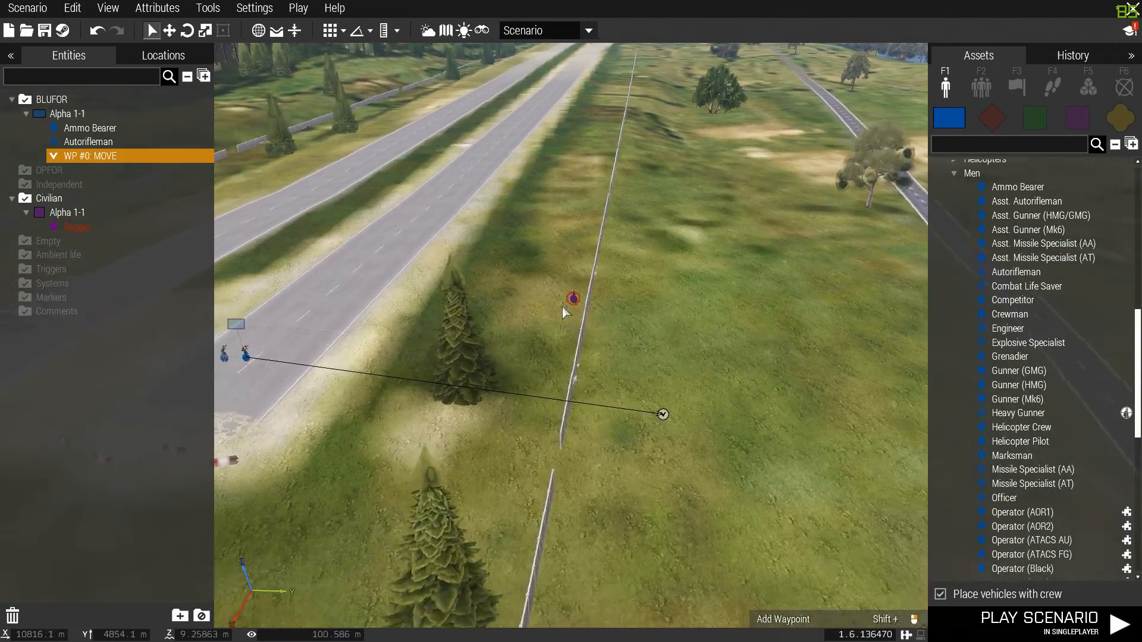
pyautogui.press('w')
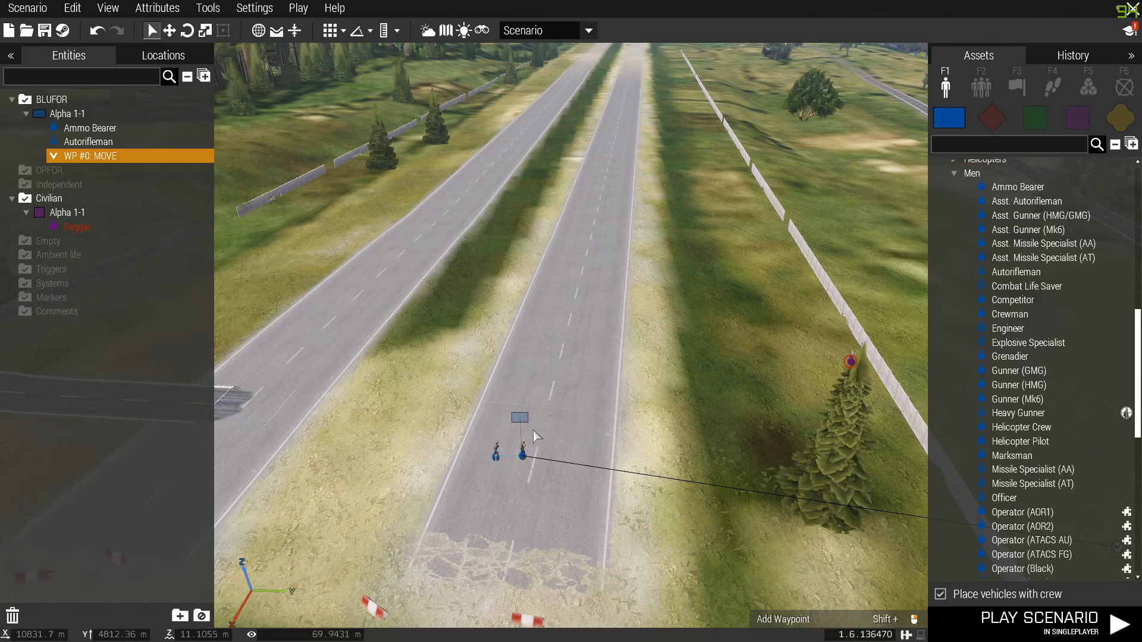
pyautogui.press('s')
pyautogui.press('d')
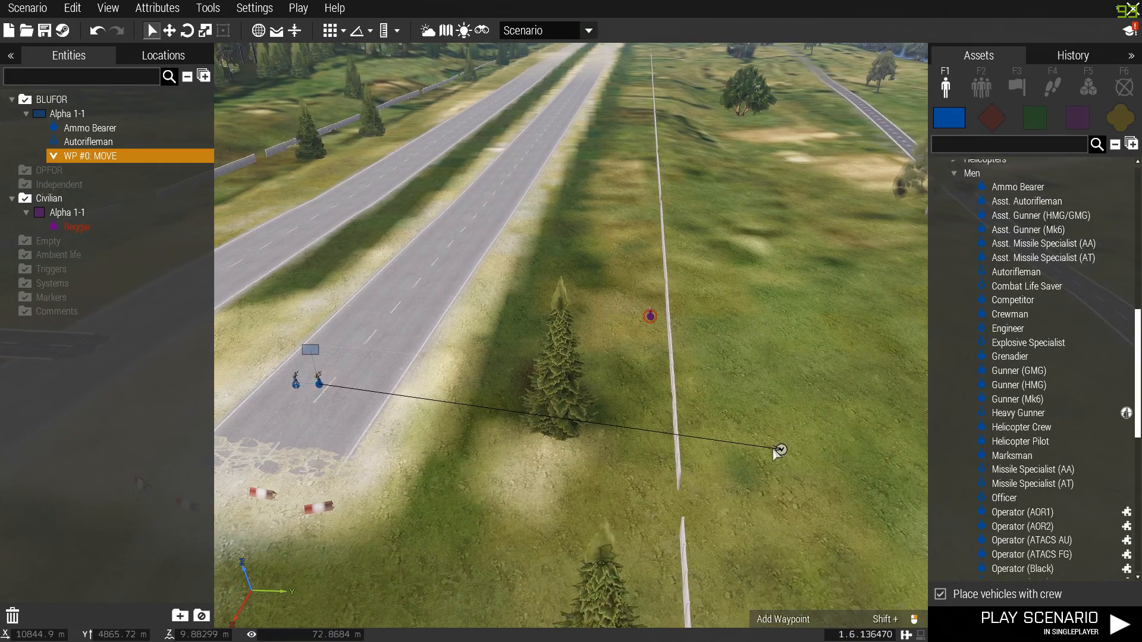
pyautogui.press('Delete')
pyautogui.press('a')
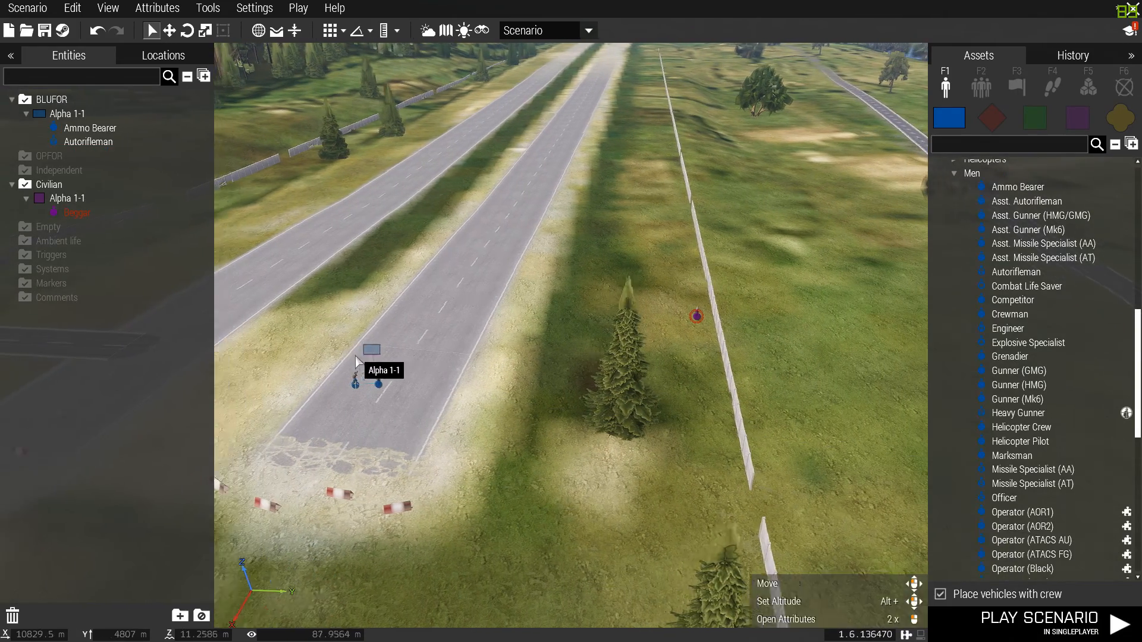
# Inspect the composition attributes of the BLUFOR group Alpha 1-1, leaving its settings unchanged
pyautogui.doubleClick(524, 347)
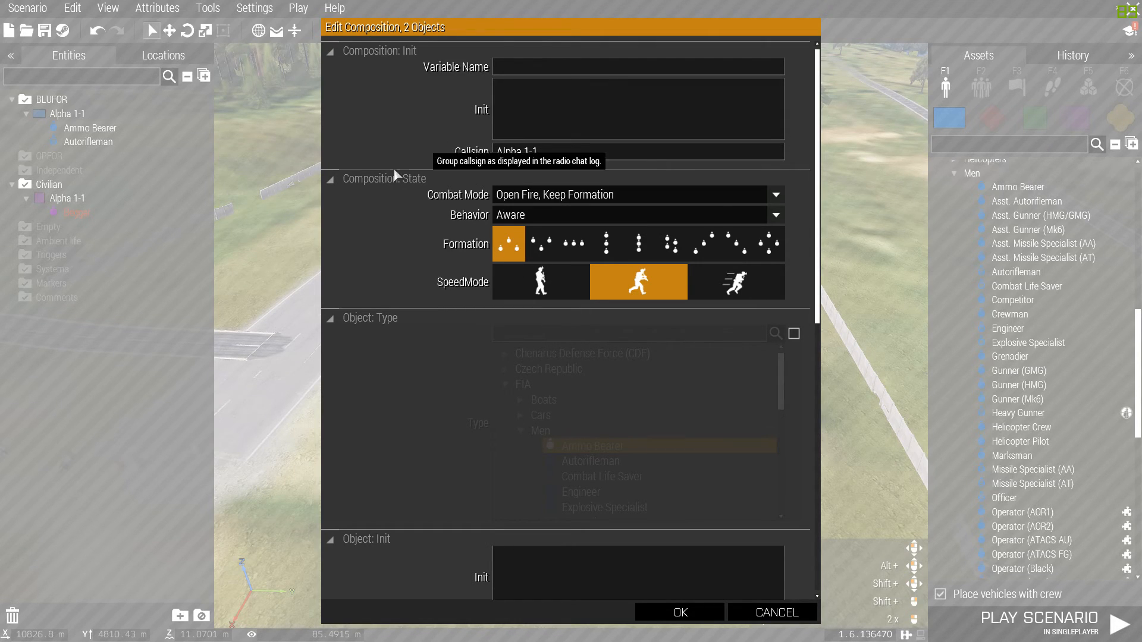
pyautogui.scroll(-3, 555, 236)
pyautogui.scroll(3, 565, 262)
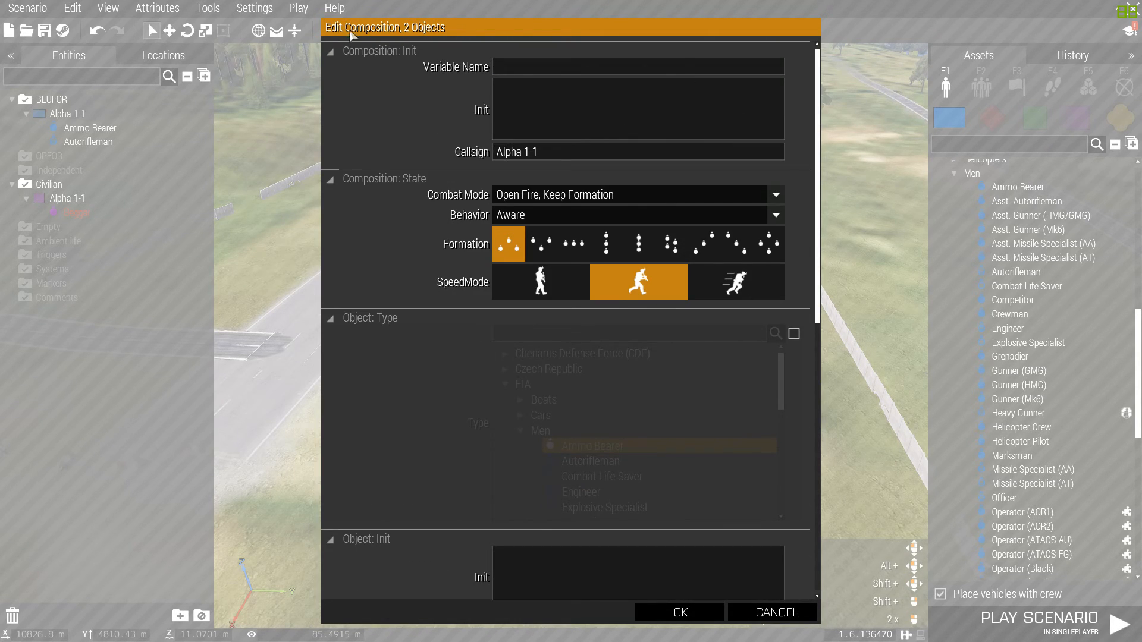
pyautogui.click(766, 613)
pyautogui.scroll(4, 503, 417)
pyautogui.press('a')
pyautogui.doubleClick(648, 397)
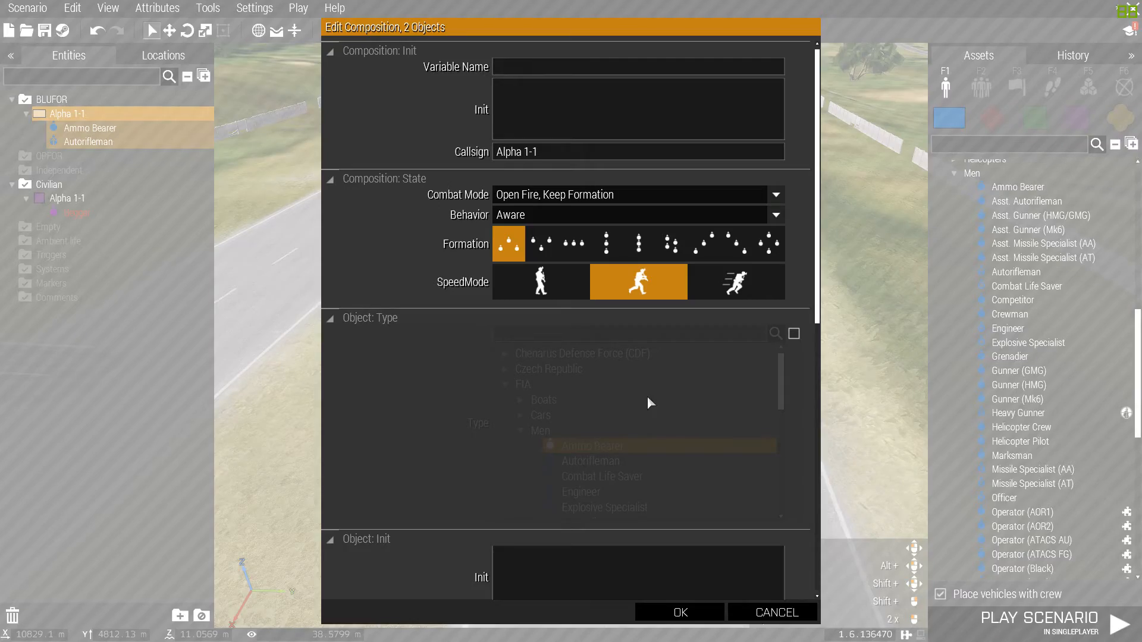
pyautogui.click(768, 613)
pyautogui.doubleClick(648, 394)
pyautogui.click(763, 616)
pyautogui.doubleClick(651, 398)
pyautogui.click(769, 612)
# Inspect the Ammo Bearer's individual attributes from object type down to presence, without changing them
pyautogui.doubleClick(647, 469)
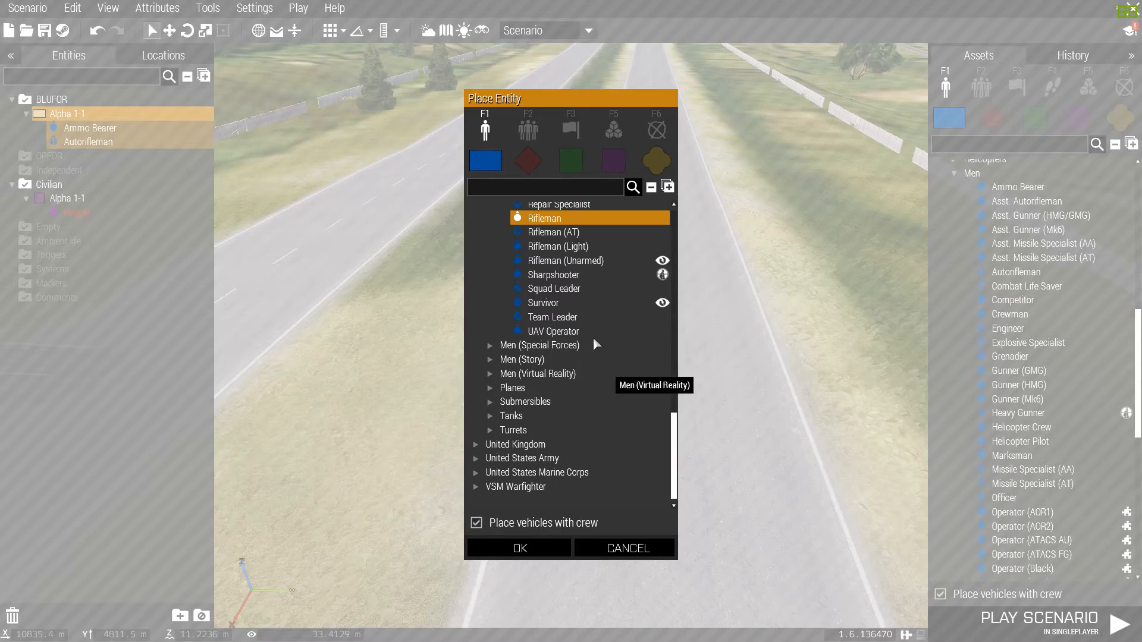
pyautogui.click(626, 548)
pyautogui.doubleClick(646, 461)
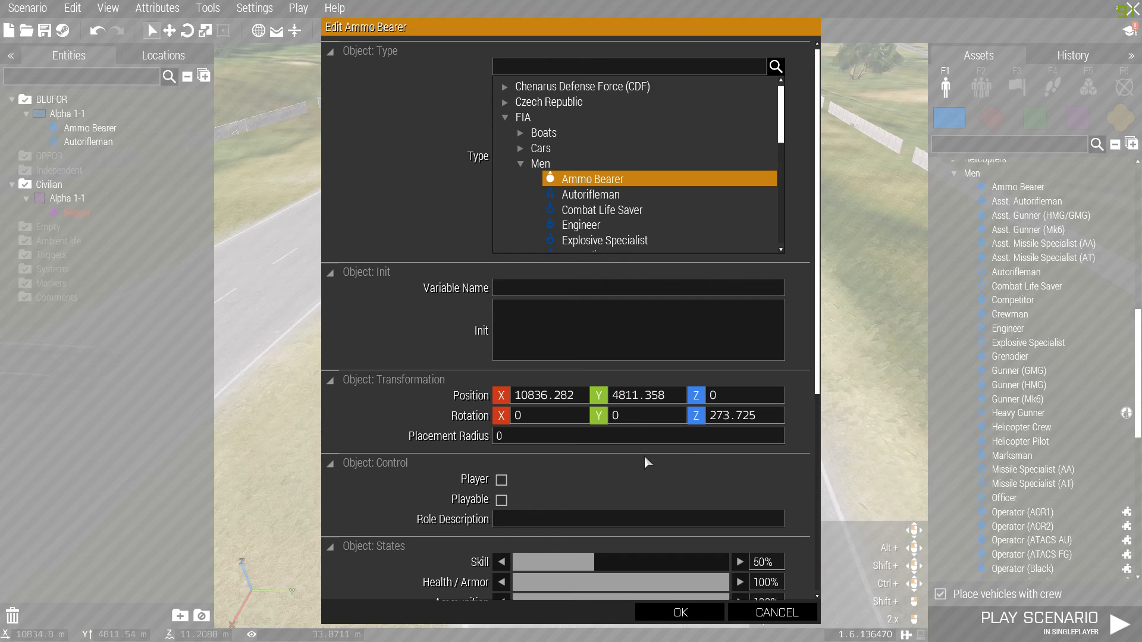
pyautogui.scroll(-10, 578, 313)
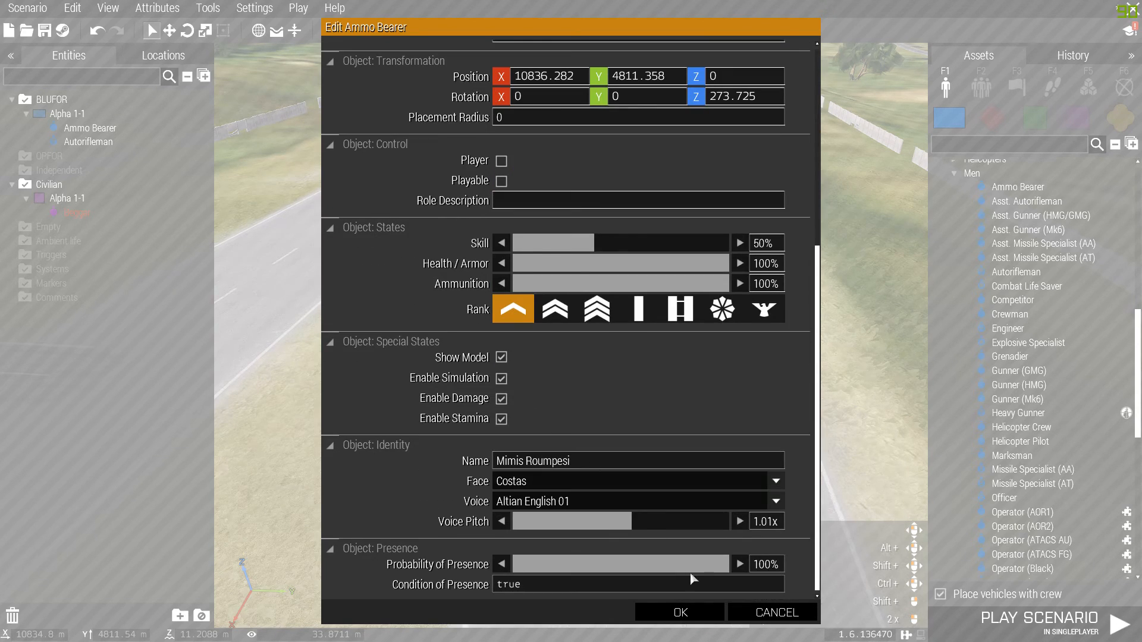
pyautogui.click(773, 612)
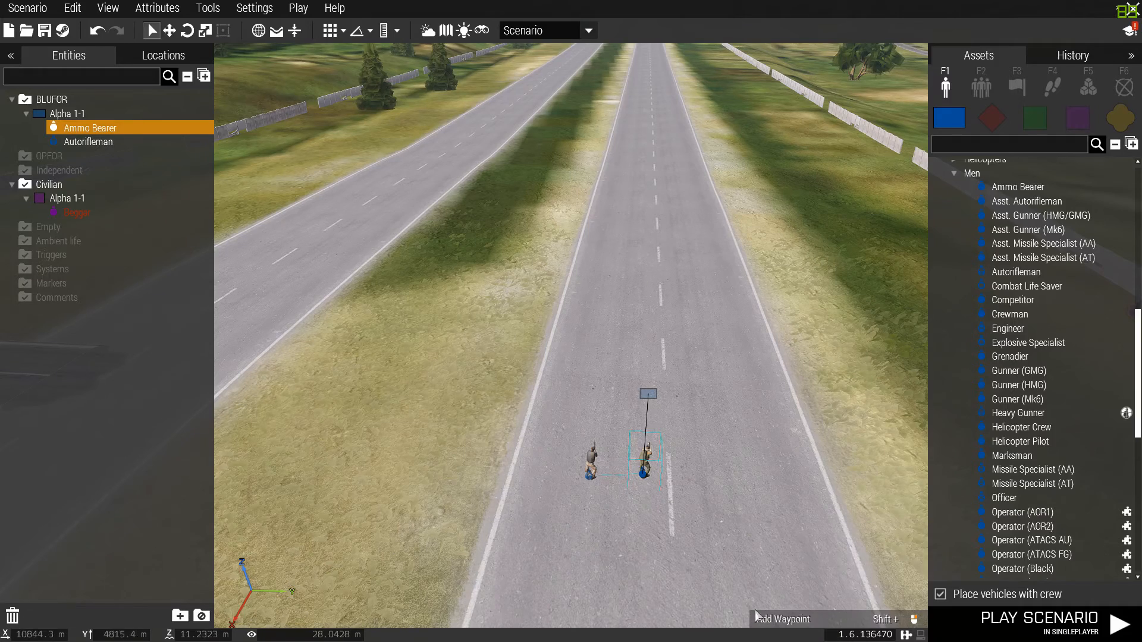
# Examine the combat mode and behavior options in the BLUFOR group Alpha 1-1's attributes, keeping the selected ones
pyautogui.doubleClick(649, 393)
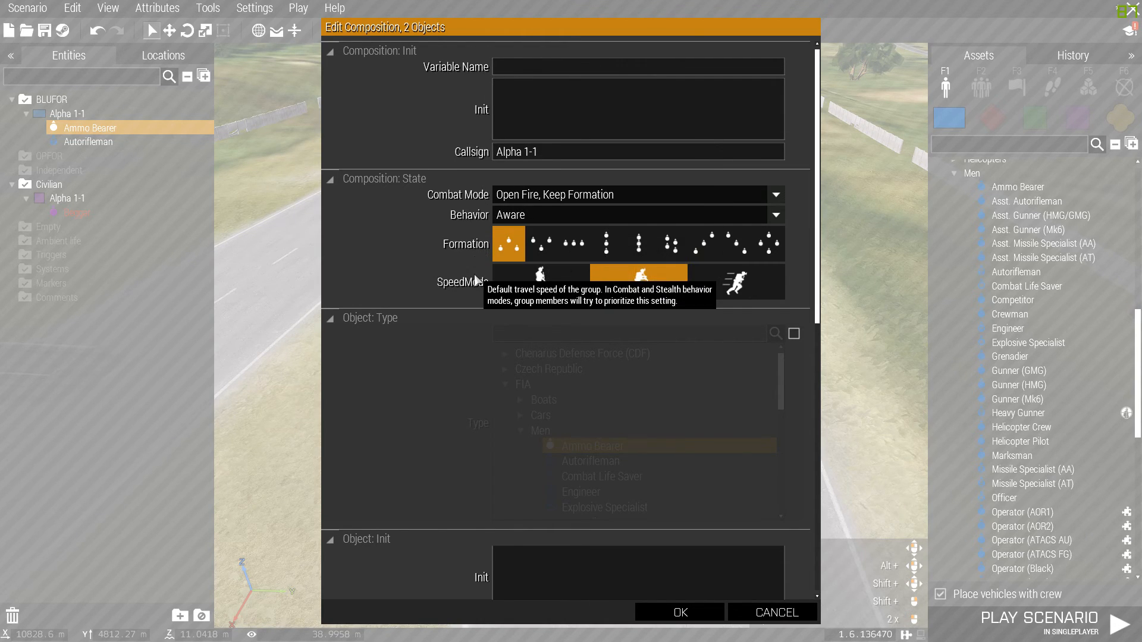
pyautogui.scroll(-4, 628, 397)
pyautogui.scroll(-5, 633, 381)
pyautogui.scroll(9, 631, 273)
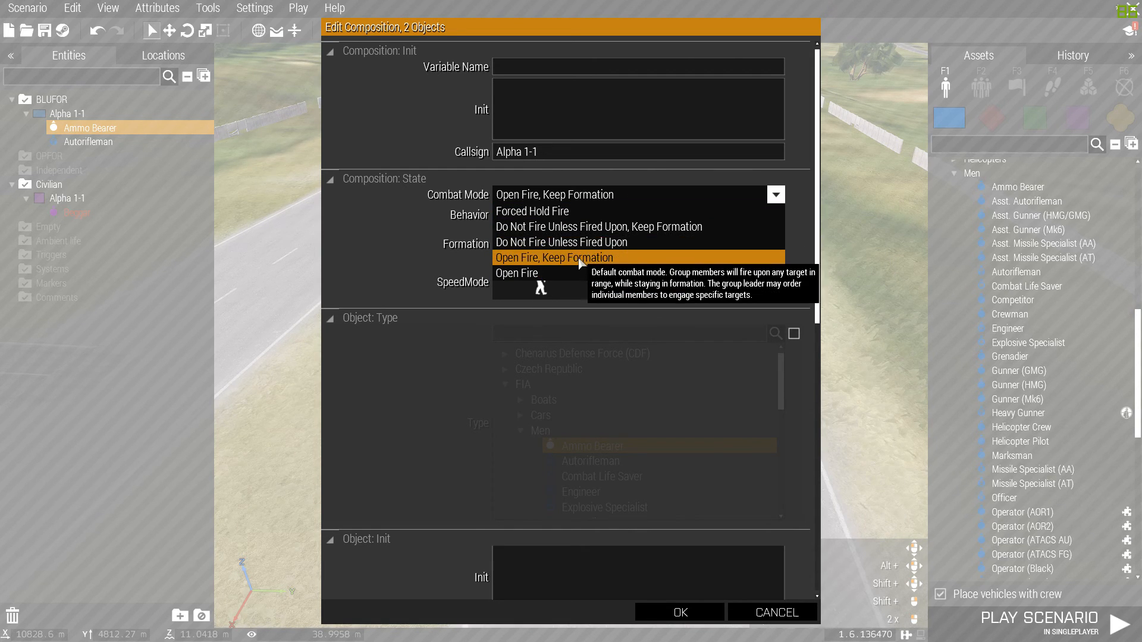
pyautogui.click(565, 195)
pyautogui.click(565, 212)
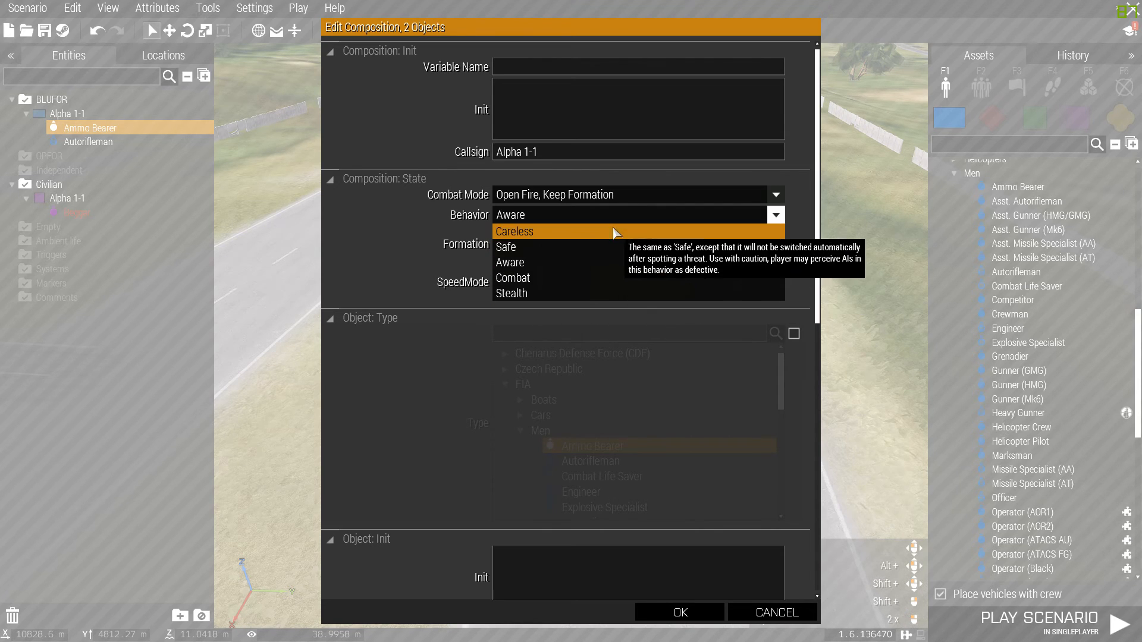
pyautogui.click(776, 217)
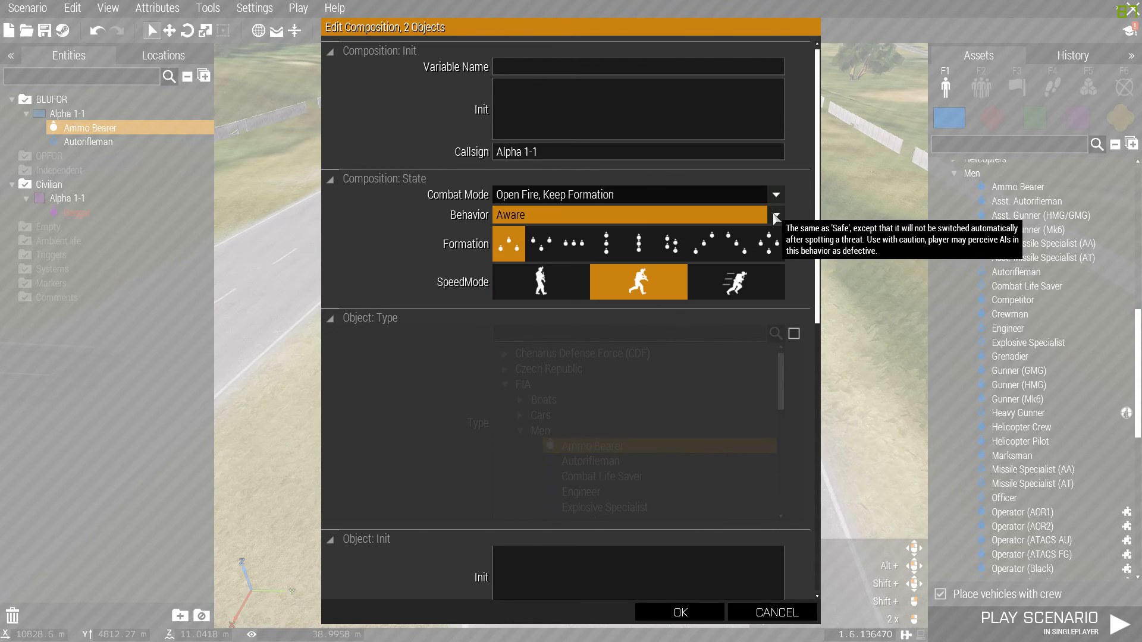
# Set the BLUFOR group's formation to the fifth, single-file option and its speed mode to Full
pyautogui.click(707, 243)
pyautogui.click(639, 244)
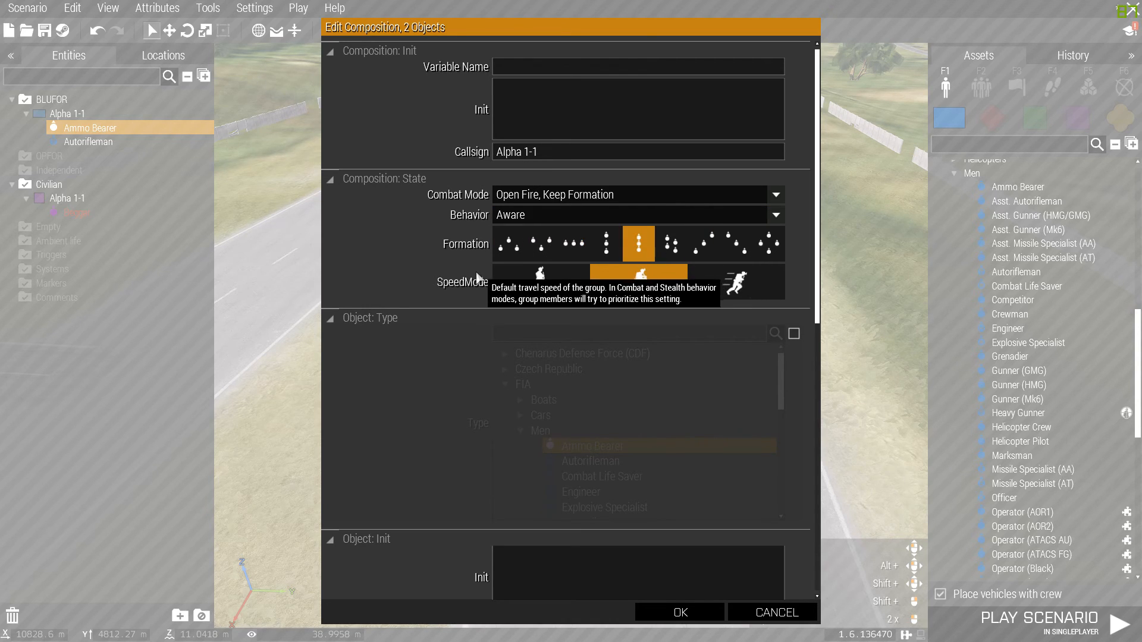
pyautogui.click(748, 294)
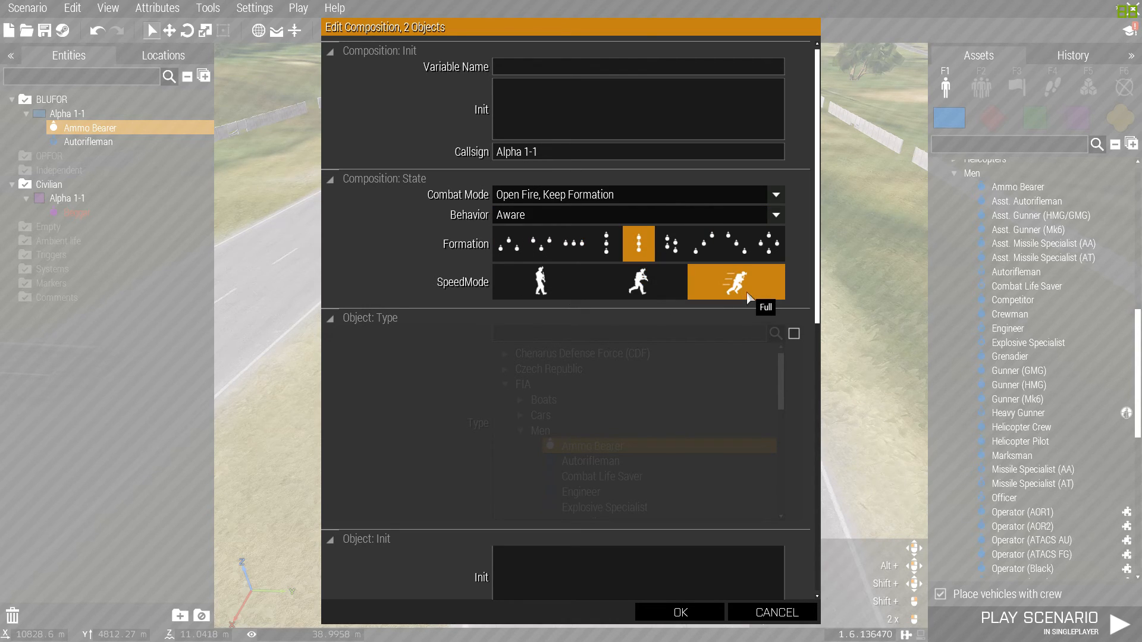
pyautogui.click(663, 298)
pyautogui.click(538, 292)
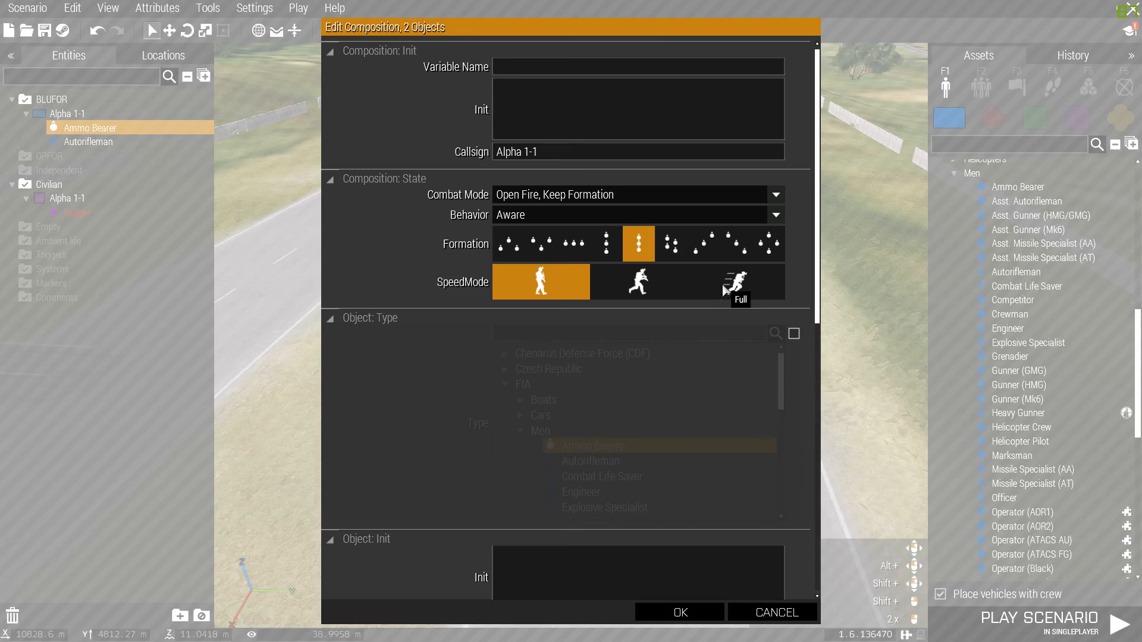
pyautogui.click(747, 295)
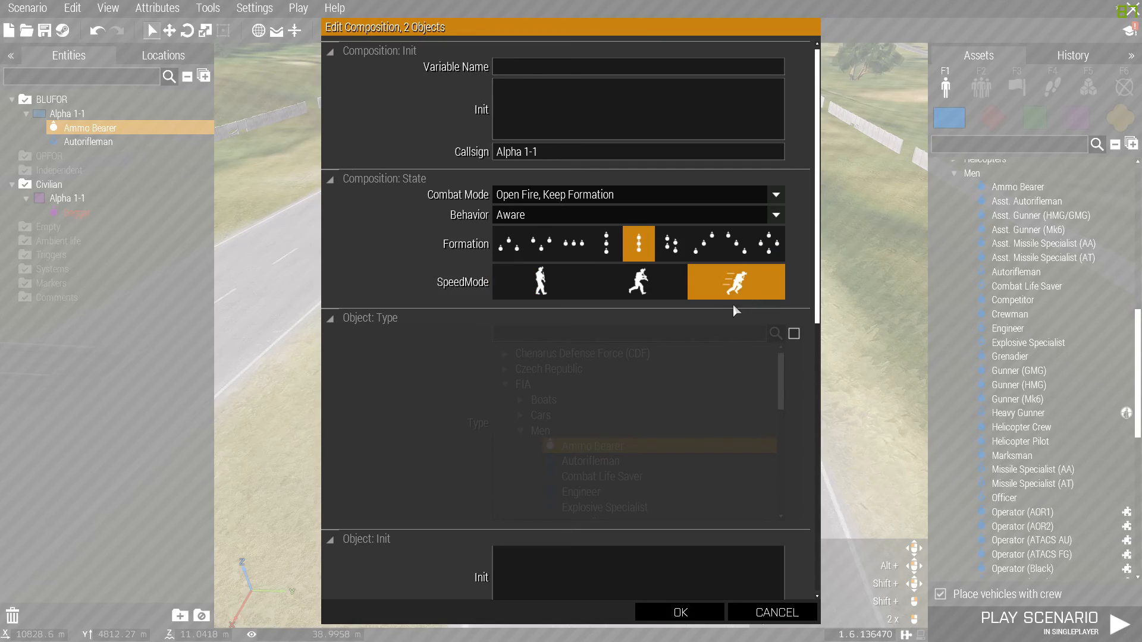
pyautogui.click(679, 612)
# Open the Ammo Bearer's attributes and look through its type, init, transformation and control sections
pyautogui.press('s')
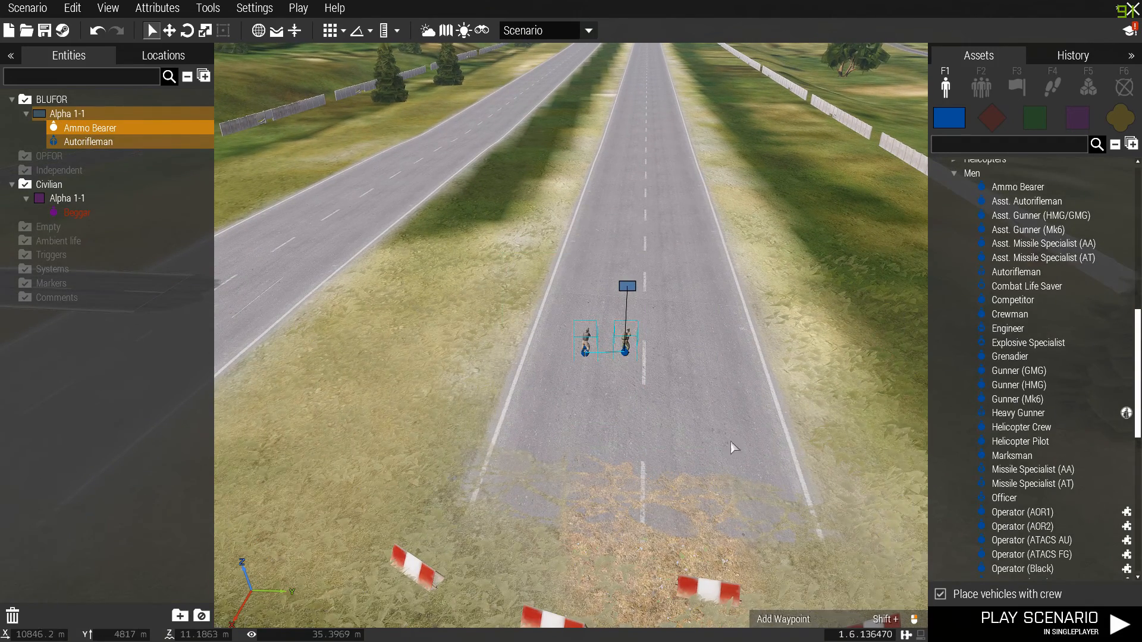
pyautogui.doubleClick(626, 345)
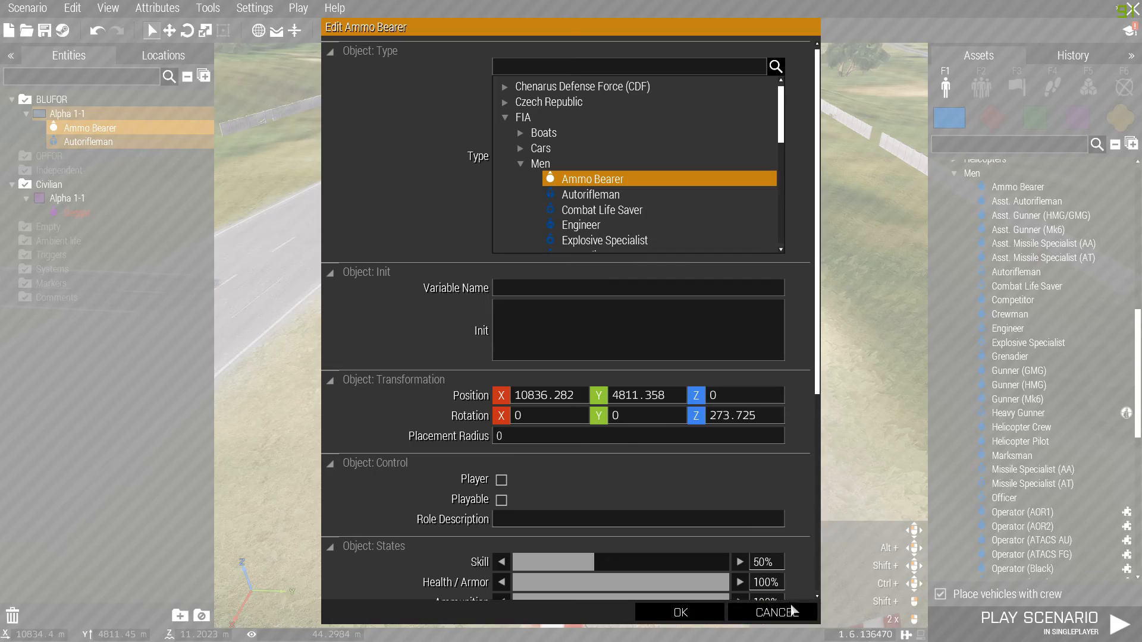
pyautogui.click(777, 612)
pyautogui.press('w')
pyautogui.doubleClick(602, 286)
pyautogui.scroll(-3, 600, 285)
pyautogui.scroll(3, 656, 410)
pyautogui.scroll(-3, 648, 399)
pyautogui.scroll(3, 630, 383)
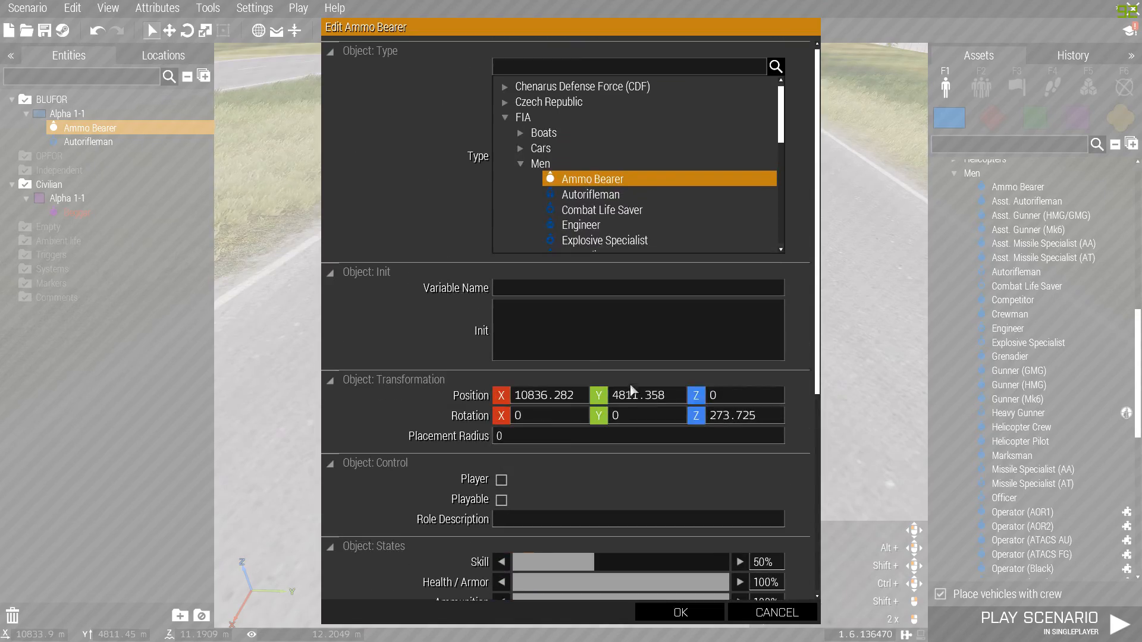
# Try the Ammo Bearer's Player and Playable options with the role description "hey pick", and clear that description
pyautogui.scroll(-3, 578, 351)
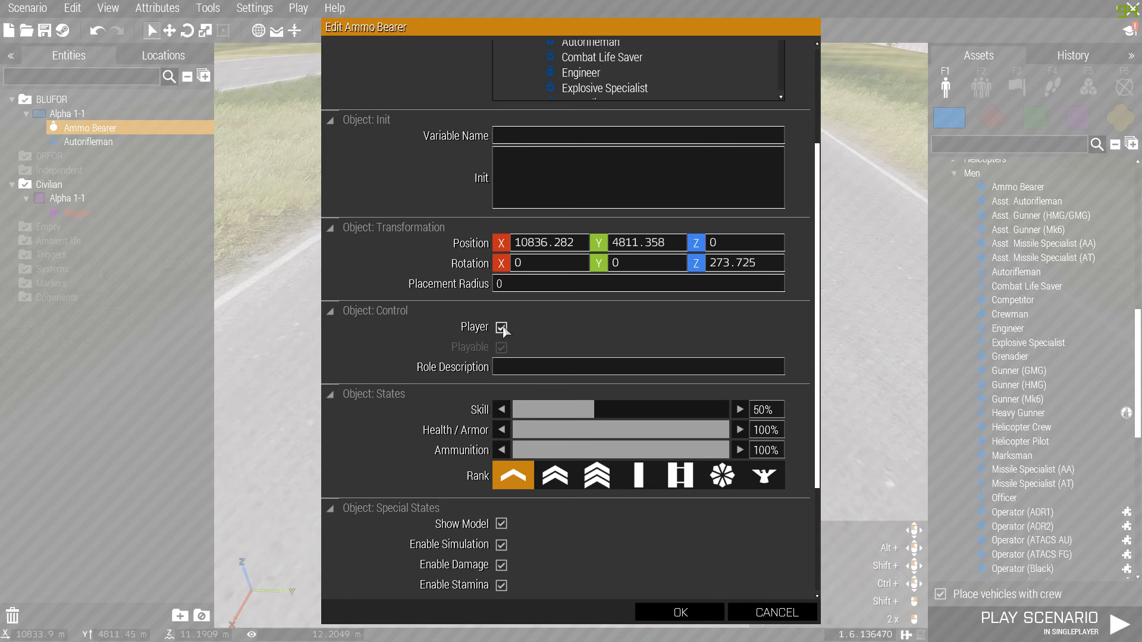
pyautogui.scroll(-1, 500, 387)
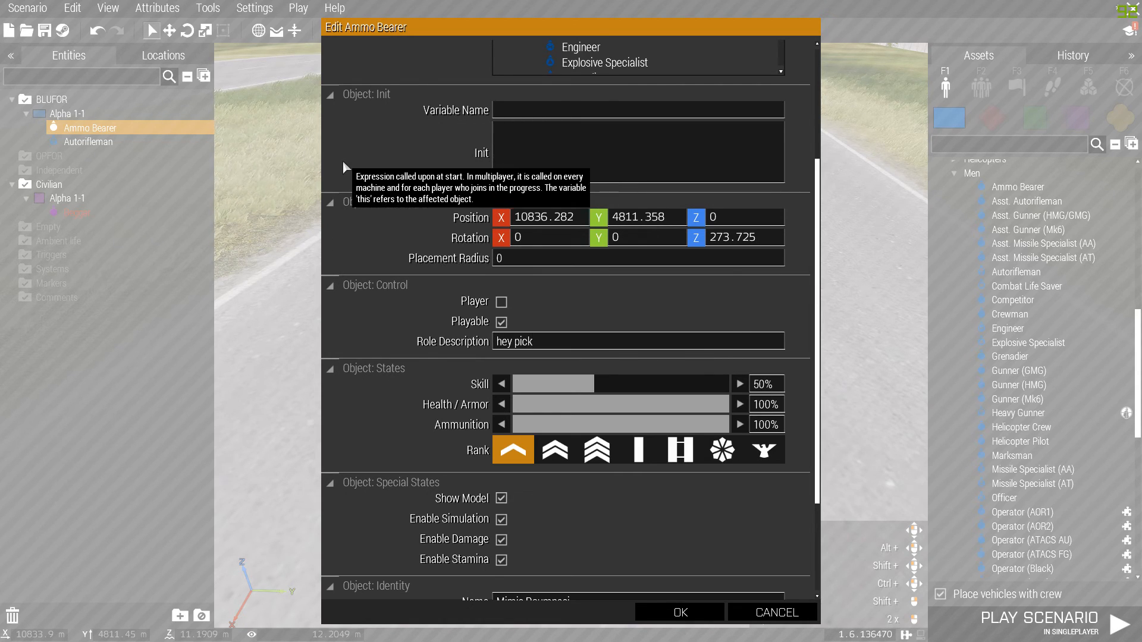
pyautogui.press('BackSpace')
pyautogui.press('BackSpace')
pyautogui.press('BackSpace')
pyautogui.press('BackSpace')
pyautogui.press('BackSpace')
pyautogui.press('BackSpace')
pyautogui.press('BackSpace')
pyautogui.press('BackSpace')
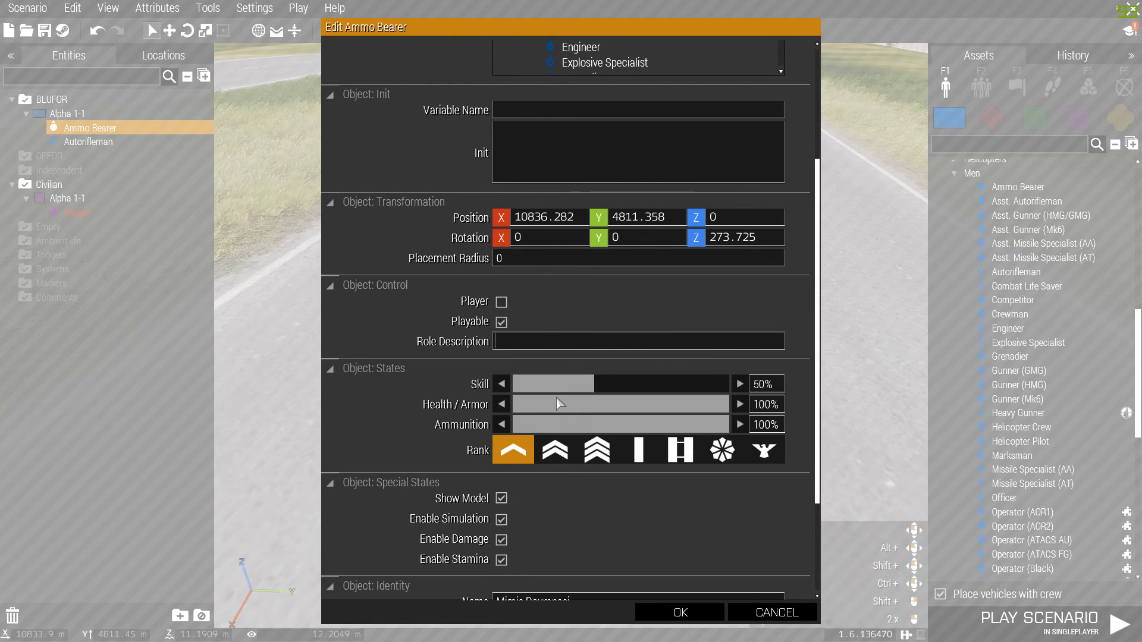
# Raise the Ammo Bearer's skill to 100% and turn off its Playable option
pyautogui.moveTo(587, 384); pyautogui.dragTo(887, 373)
pyautogui.moveTo(703, 388); pyautogui.dragTo(849, 364)
pyautogui.click(501, 322)
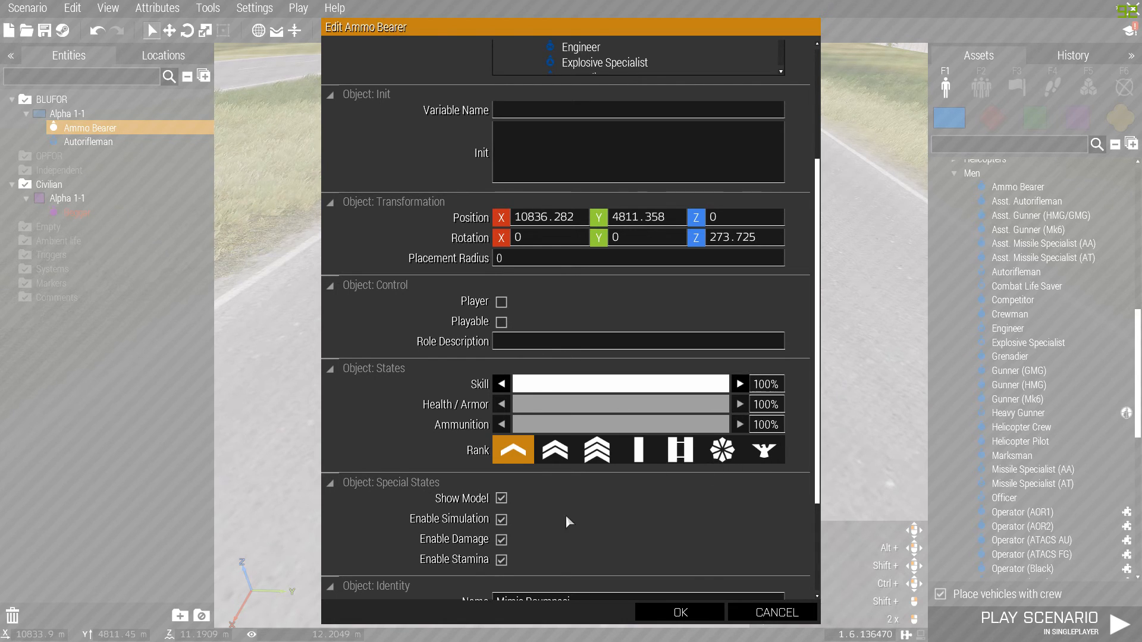
# Look through the Ammo Bearer's name, face and voice options and set its voice pitch to 1.1x
pyautogui.scroll(-3, 566, 517)
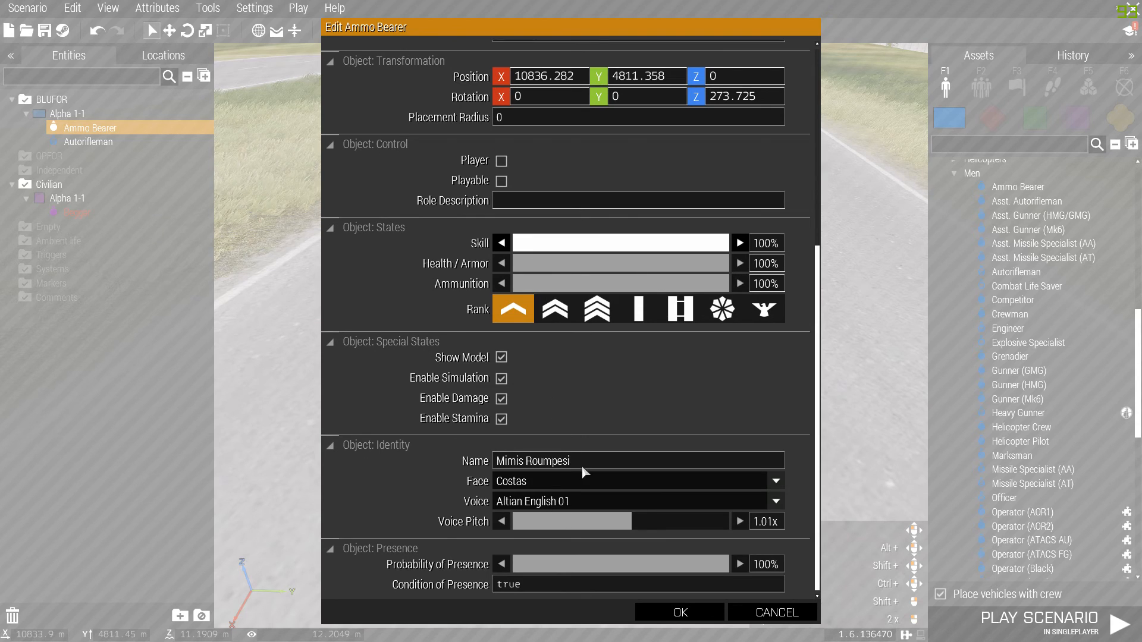
pyautogui.click(582, 466)
pyautogui.click(511, 485)
pyautogui.click(518, 488)
pyautogui.click(520, 496)
pyautogui.click(520, 496)
pyautogui.click(505, 506)
pyautogui.click(617, 513)
pyautogui.click(739, 522)
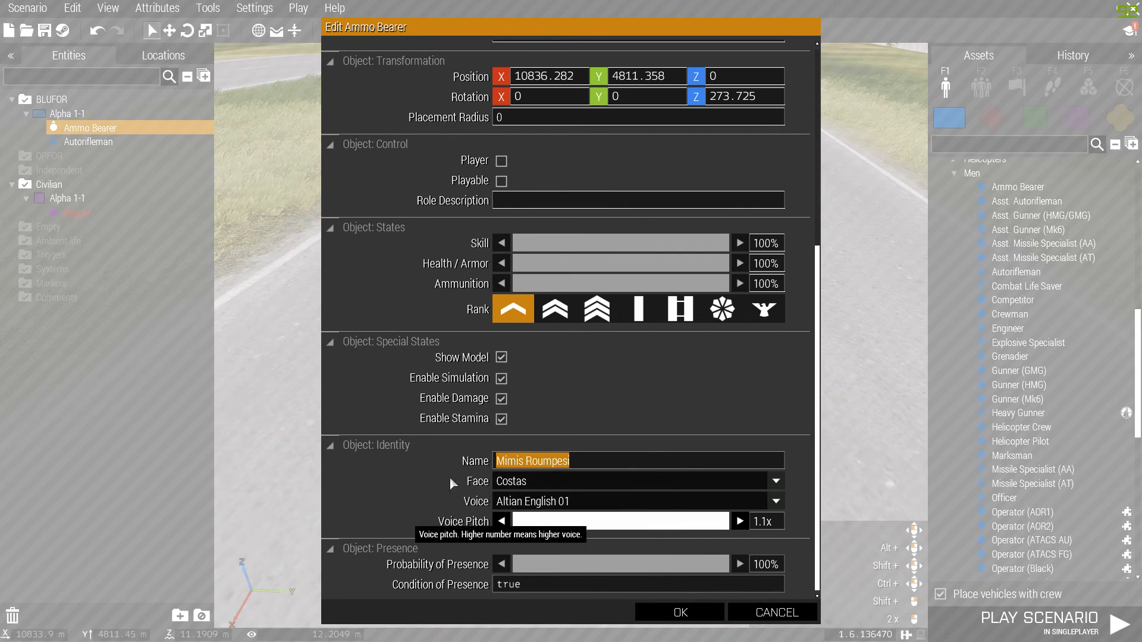
# Set the Ammo Bearer's skill to 20% and look over its init and special state settings
pyautogui.scroll(1, 497, 392)
pyautogui.scroll(5, 498, 391)
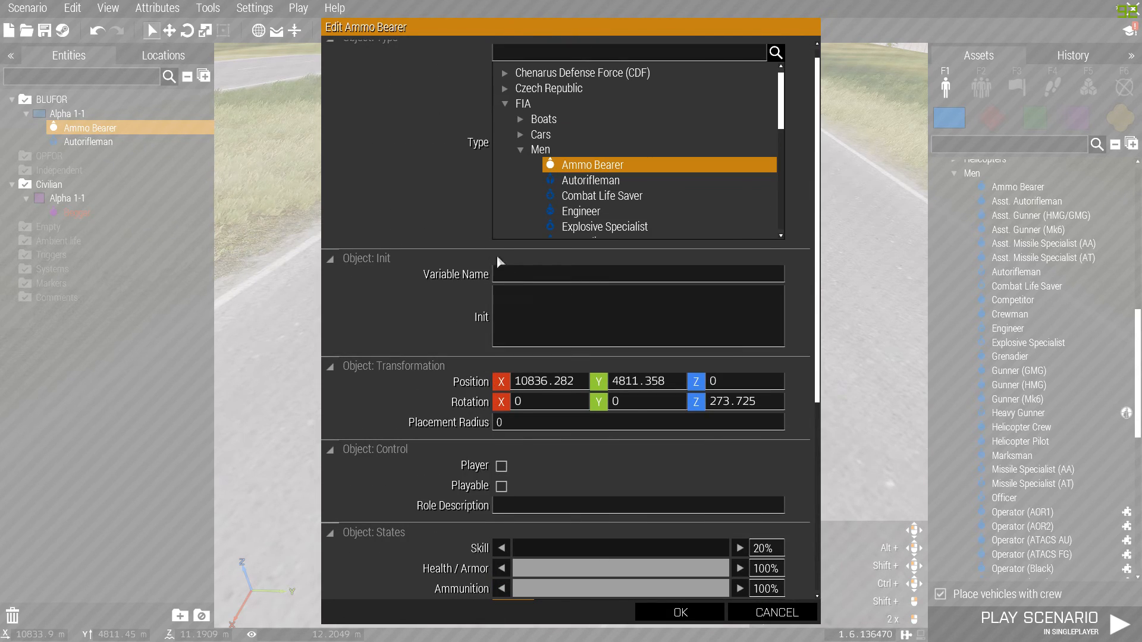
pyautogui.click(523, 289)
pyautogui.scroll(-3, 525, 370)
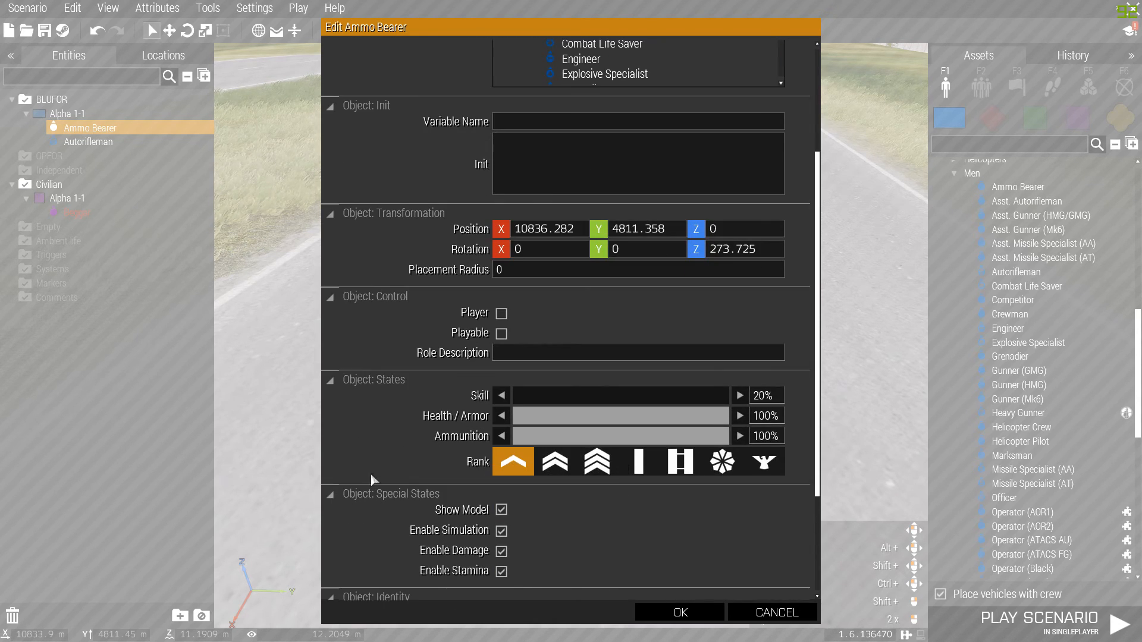
# Set the Ammo Bearer's skill to 55% and accept its attributes
pyautogui.scroll(2, 603, 283)
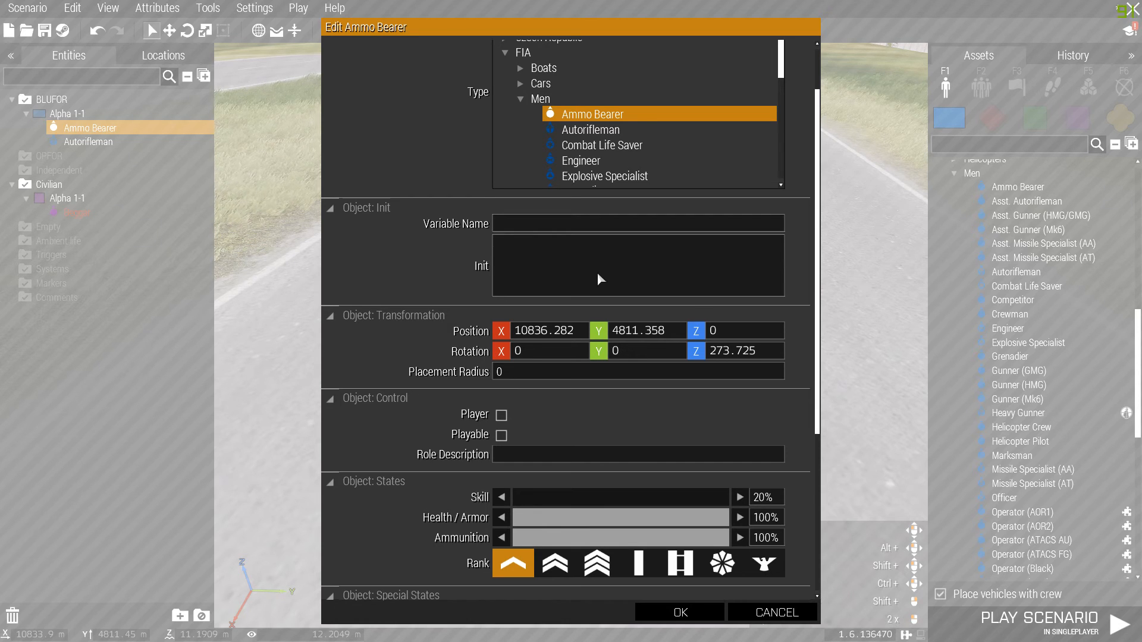
pyautogui.click(609, 497)
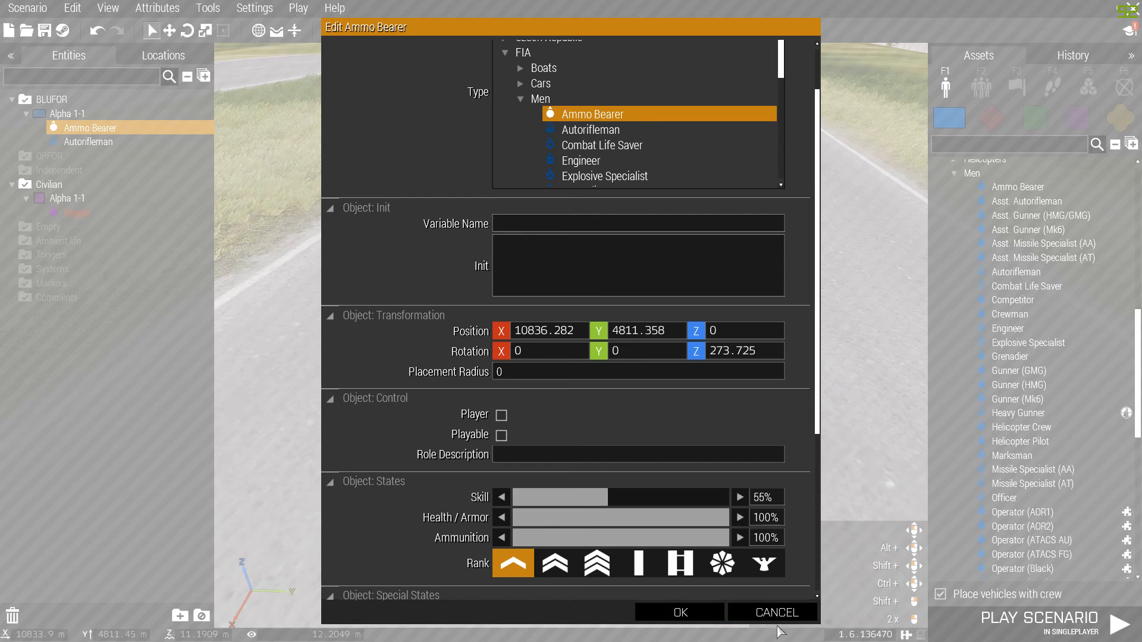
pyautogui.click(698, 612)
pyautogui.click(639, 417)
pyautogui.press('d')
pyautogui.moveTo(639, 416); pyautogui.dragTo(205, 370, button='right')
pyautogui.press('a')
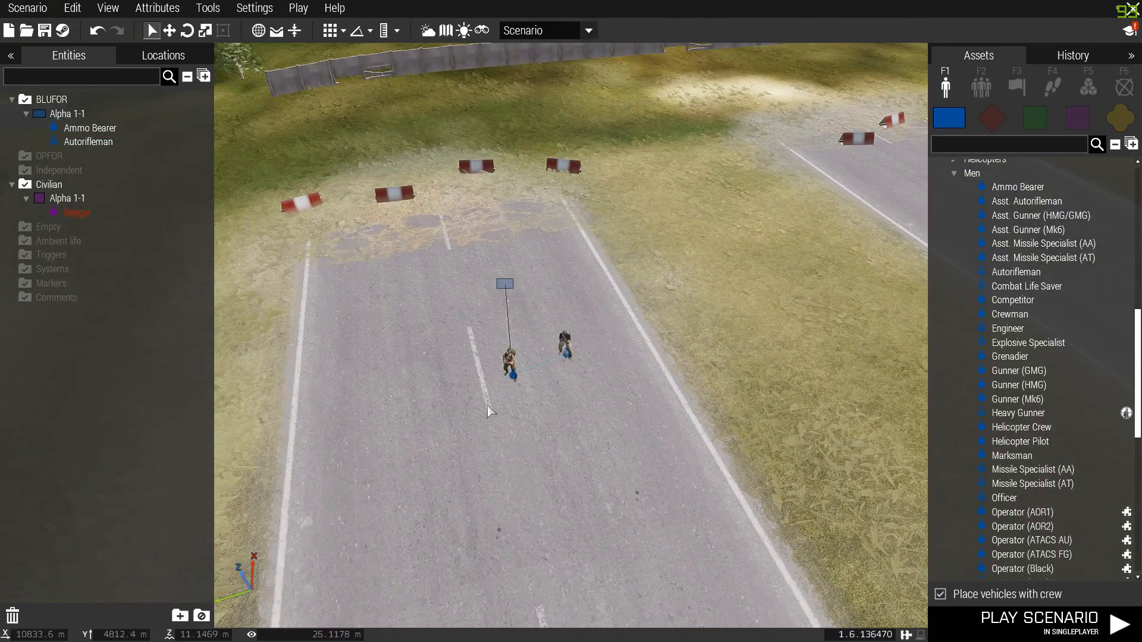
# Move the Ammo Bearer and Autorifleman together to where the side road meets the far runway and rotate them
pyautogui.moveTo(430, 321); pyautogui.dragTo(595, 407)
pyautogui.press('d')
pyautogui.moveTo(568, 354); pyautogui.dragTo(750, 267)
pyautogui.press('a')
pyautogui.moveTo(751, 271); pyautogui.dragTo(869, 333, button='right')
pyautogui.keyDown('shift'); pyautogui.moveTo(665, 274); pyautogui.dragTo(528, 318); pyautogui.keyUp('shift')
pyautogui.press('a')
pyautogui.moveTo(627, 374); pyautogui.dragTo(802, 350, button='right')
pyautogui.doubleClick(802, 350)
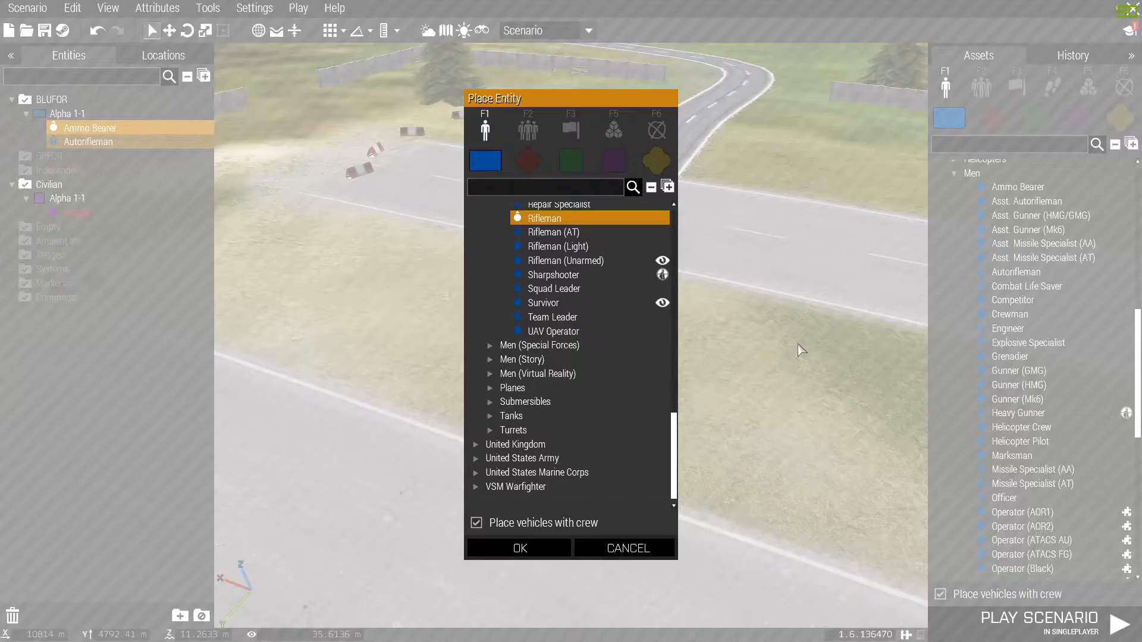
pyautogui.click(636, 547)
# Move the Ammo Bearer and the Autorifleman one by one onto the grass strip between the two runways
pyautogui.press('w')
pyautogui.press('s')
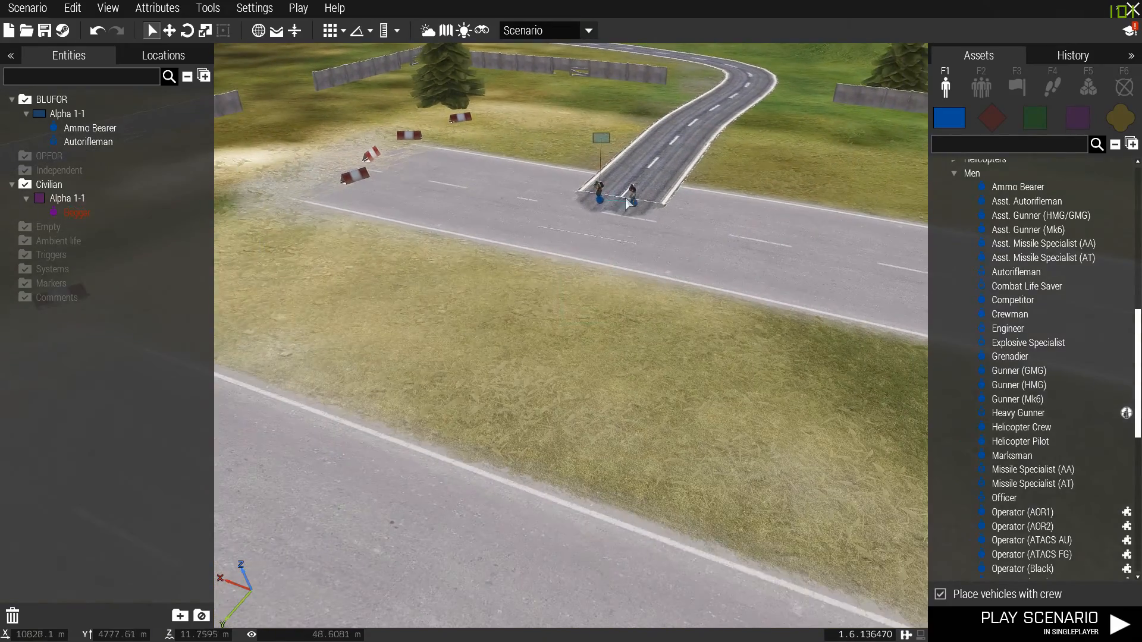
pyautogui.moveTo(600, 199); pyautogui.dragTo(426, 285)
pyautogui.moveTo(633, 200); pyautogui.dragTo(474, 318)
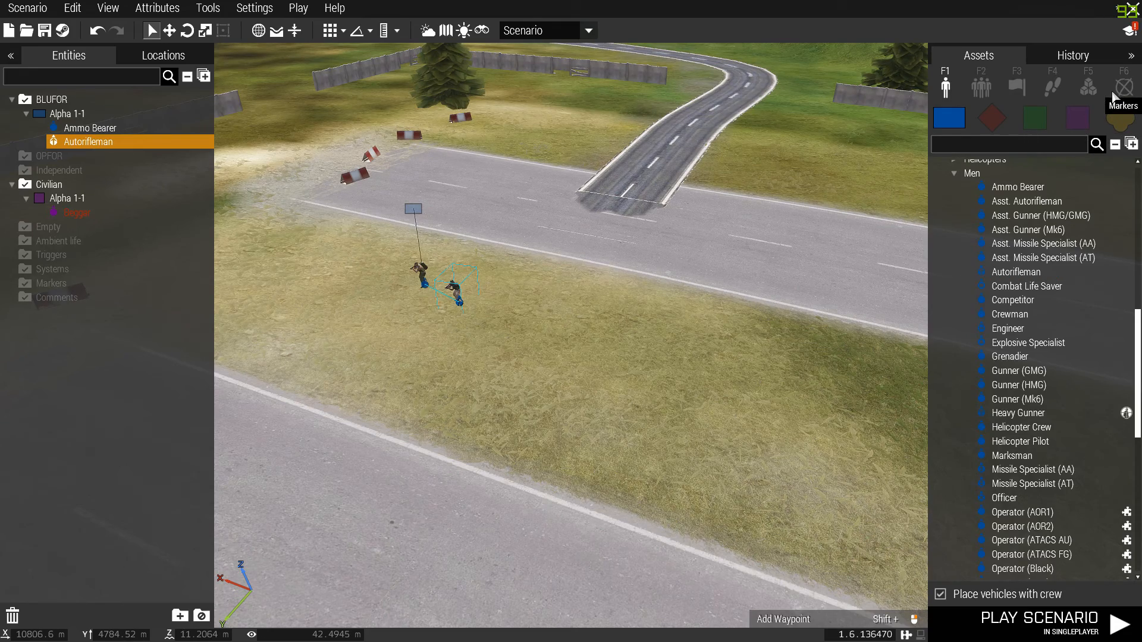
# Place a NATO infantry Air-defense Team at the edge of the near runway
pyautogui.click(1087, 88)
pyautogui.press('a')
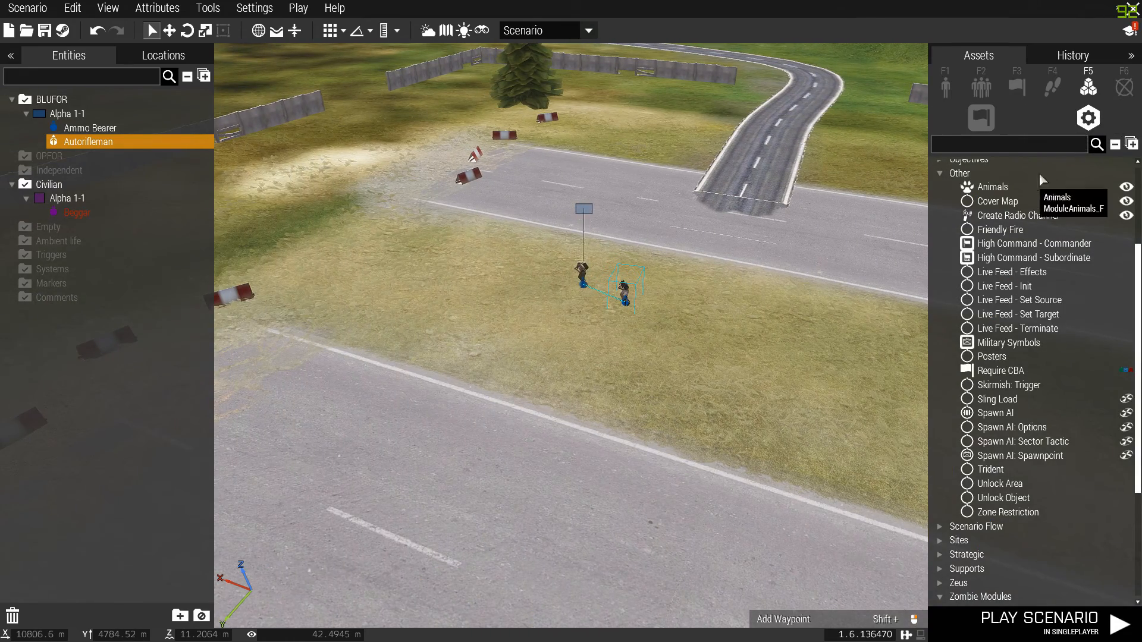
pyautogui.click(959, 88)
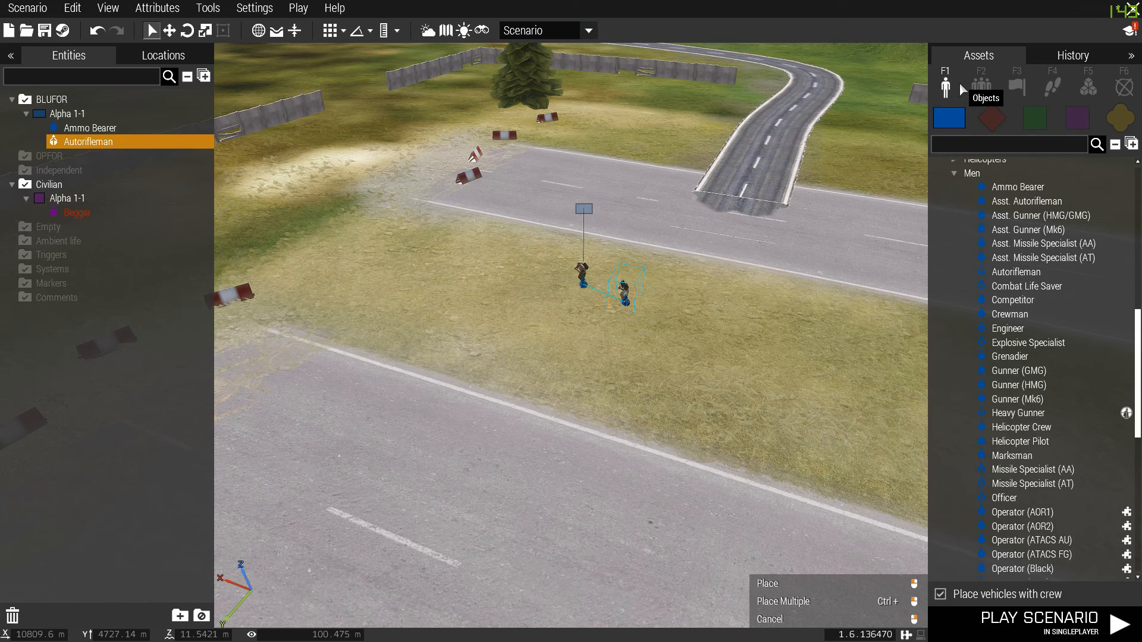
pyautogui.press('F2')
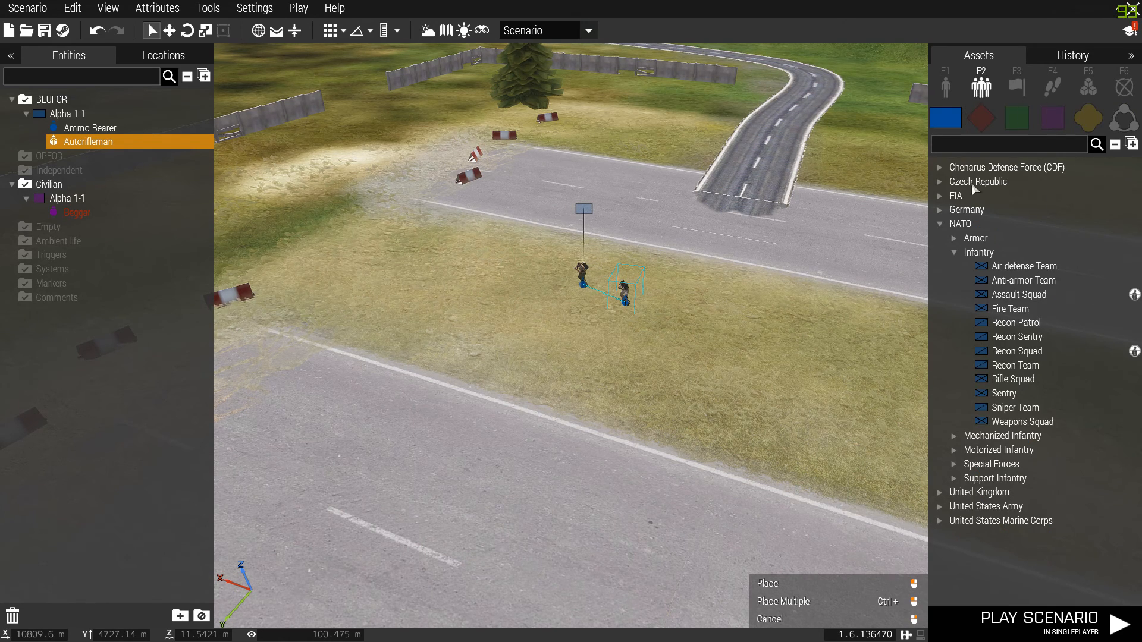
pyautogui.click(989, 267)
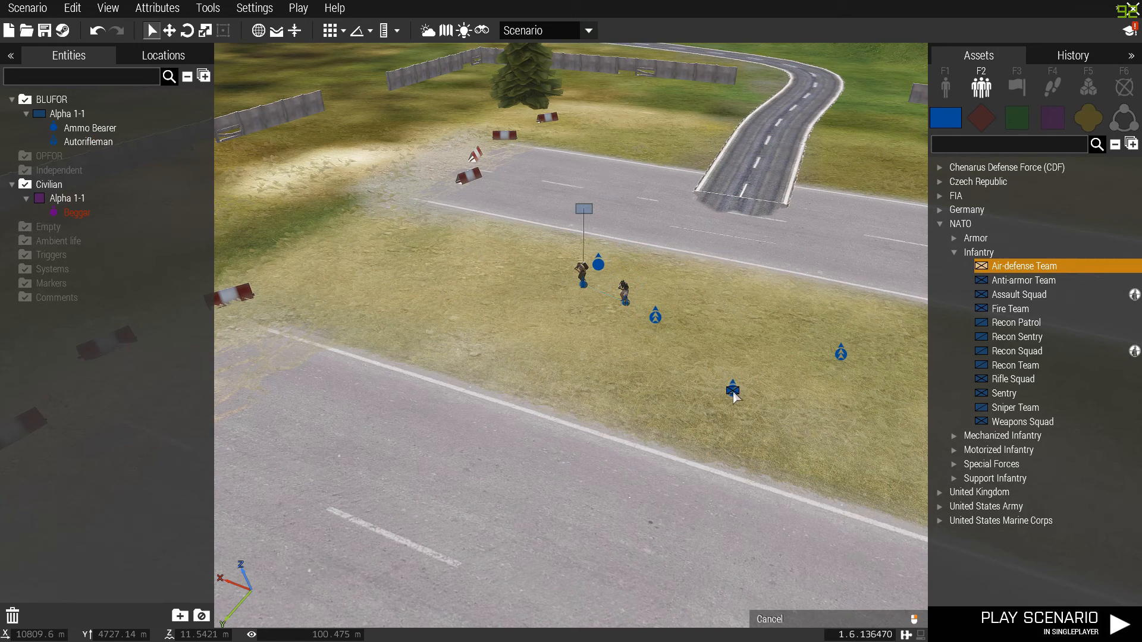
pyautogui.click(564, 454)
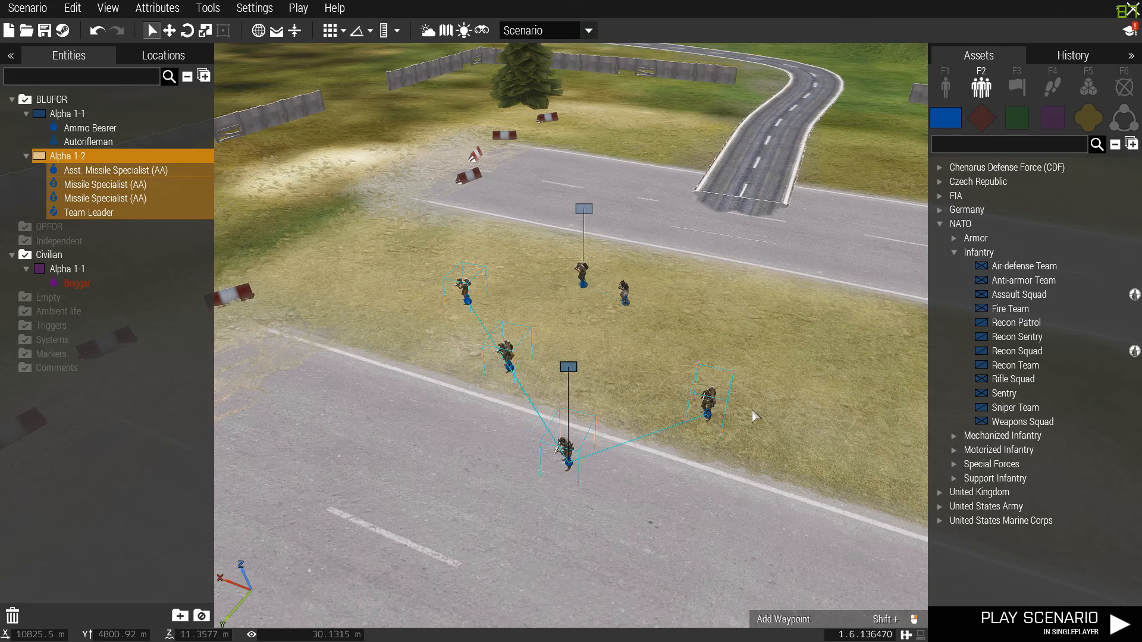
# Pull the Air-defense Team's members closer around their Team Leader on the near runway
pyautogui.moveTo(415, 258); pyautogui.dragTo(565, 414)
pyautogui.moveTo(509, 367); pyautogui.dragTo(624, 494)
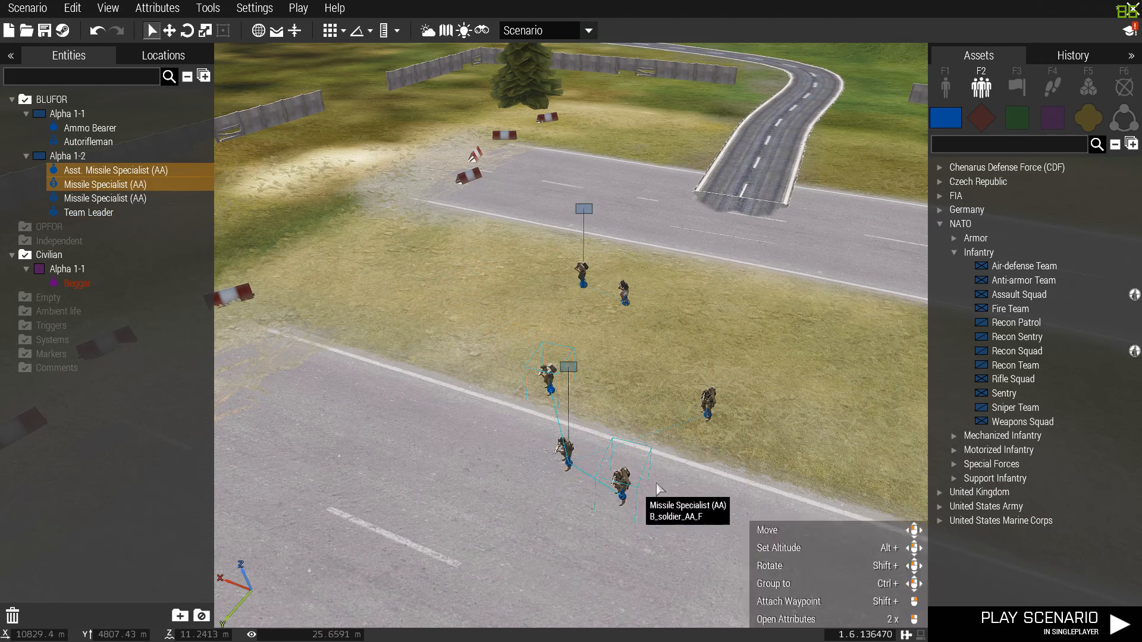
pyautogui.moveTo(708, 414); pyautogui.dragTo(600, 436)
pyautogui.click(664, 452)
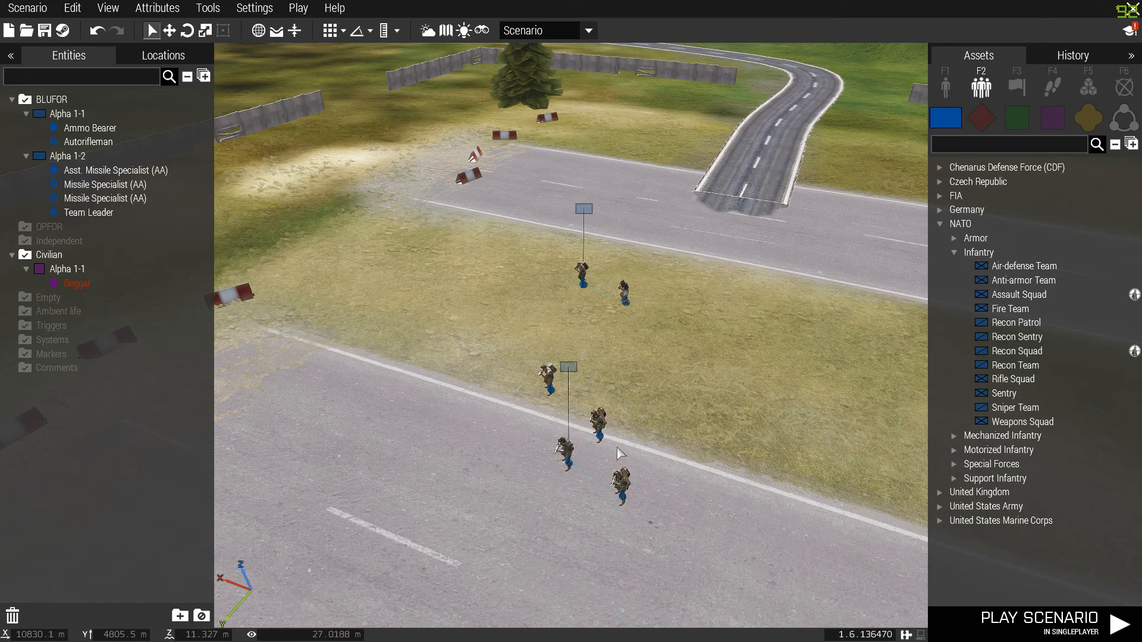
# Select the Alpha 1-2 members one after another in the entity list and look over their surroundings
pyautogui.click(99, 174)
pyautogui.click(101, 185)
pyautogui.click(104, 199)
pyautogui.click(106, 215)
pyautogui.click(98, 185)
pyautogui.click(96, 173)
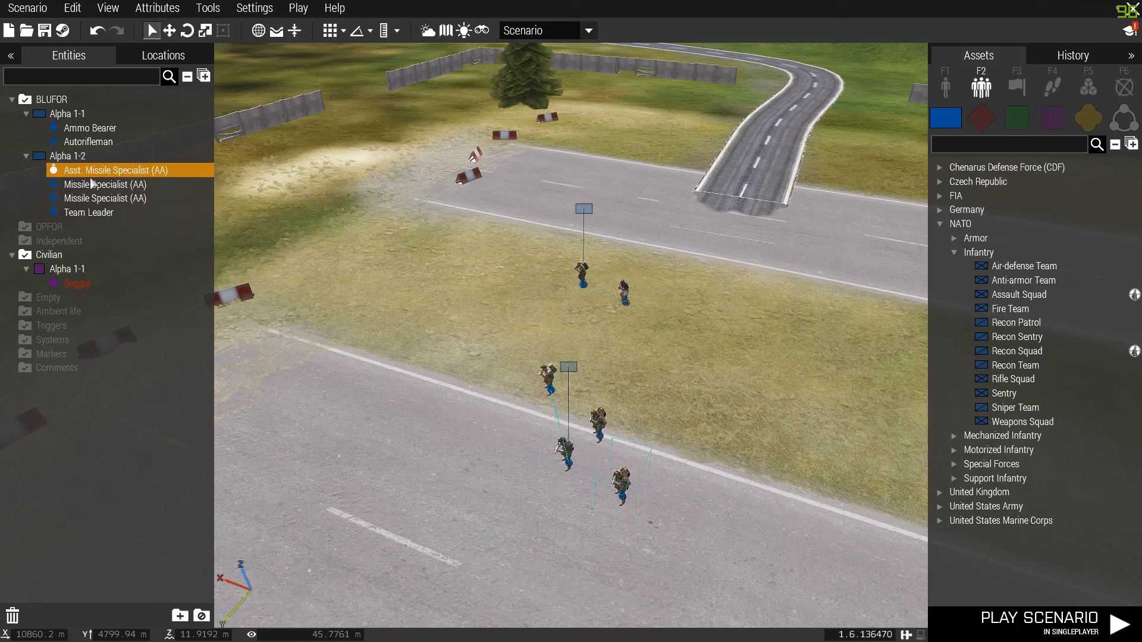
pyautogui.scroll(-3, 474, 405)
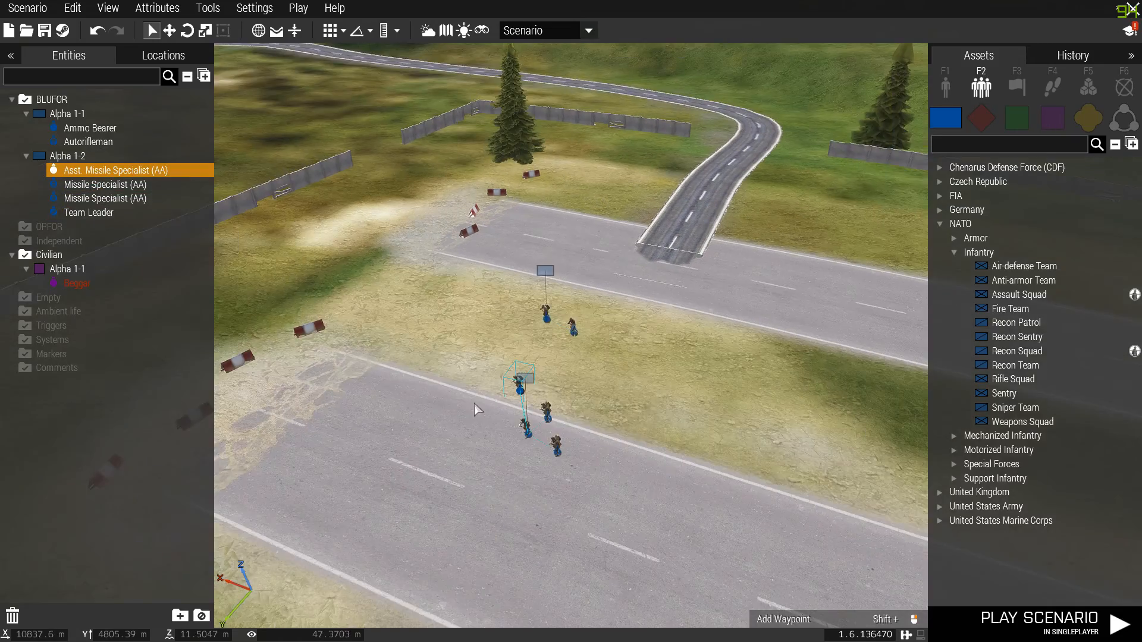
pyautogui.moveTo(473, 405); pyautogui.dragTo(141, 245, button='right')
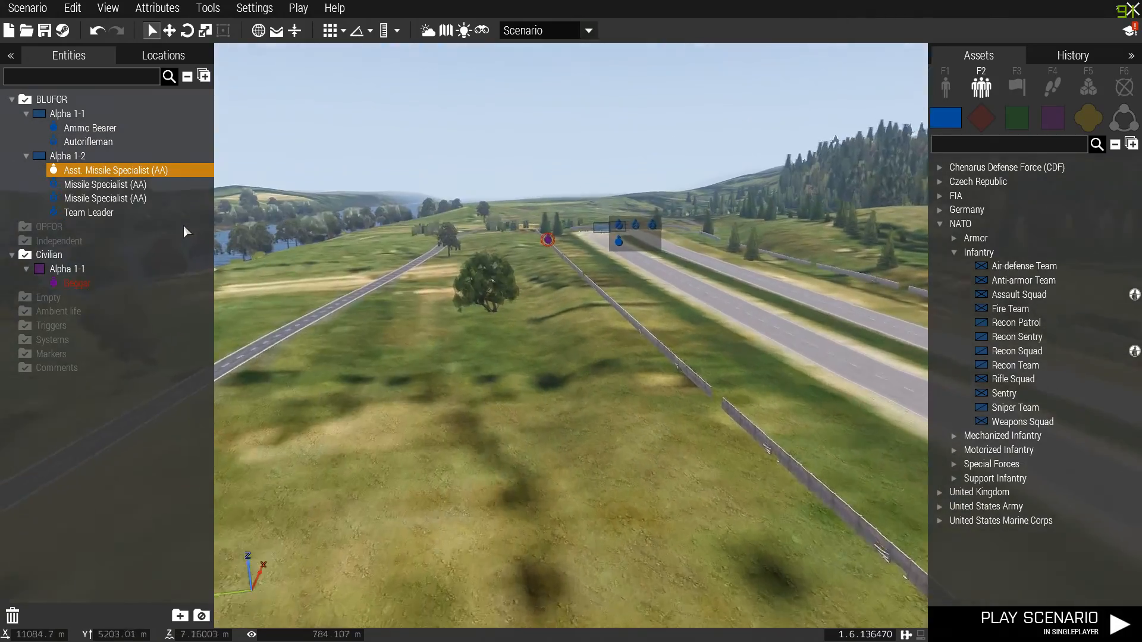
pyautogui.press('w')
pyautogui.press('s')
# Check the BLUFOR Alpha 1-1 group's attributes without changing them and bring the placed soldiers back into view
pyautogui.doubleClick(63, 114)
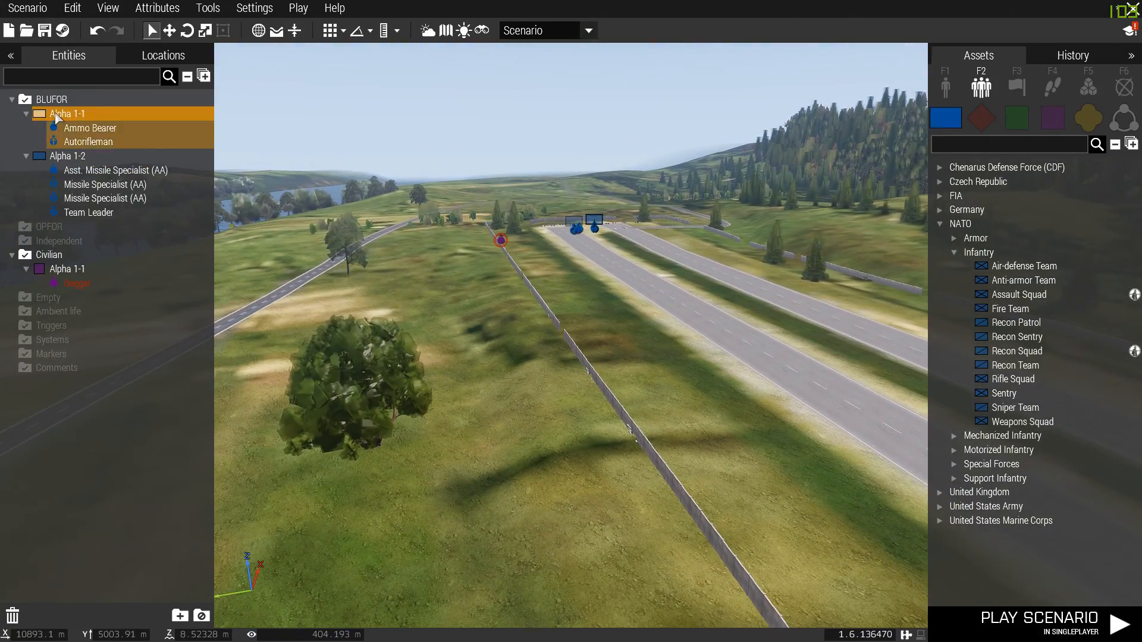
pyautogui.click(777, 612)
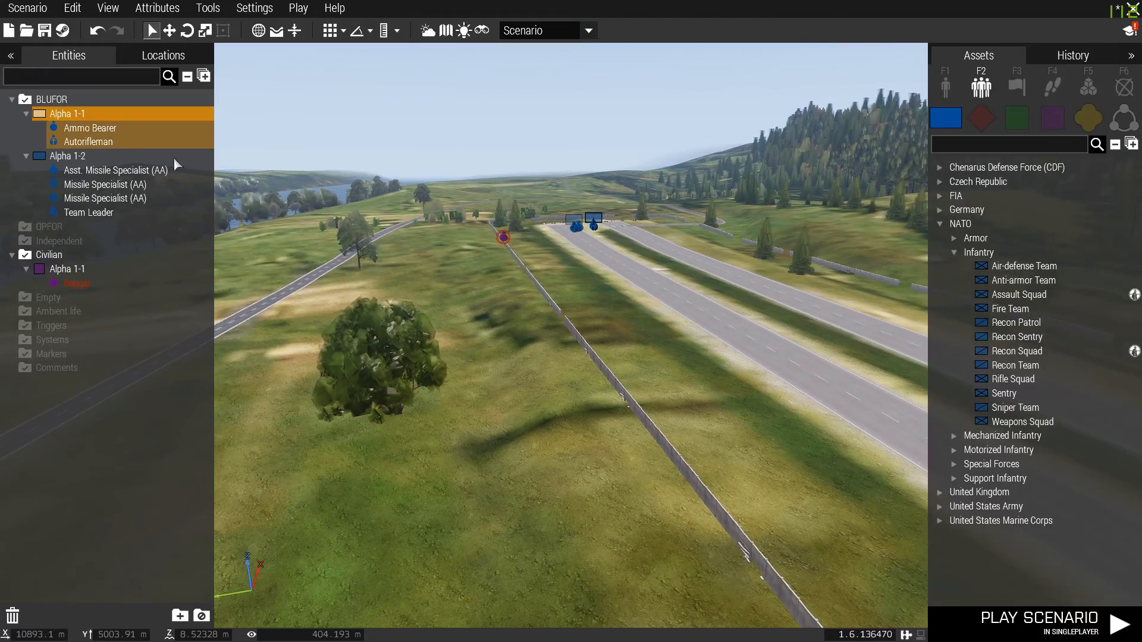
pyautogui.rightClick(60, 115)
pyautogui.click(105, 156)
pyautogui.moveTo(488, 276); pyautogui.dragTo(957, 256, button='right')
pyautogui.press('w')
pyautogui.press('w')
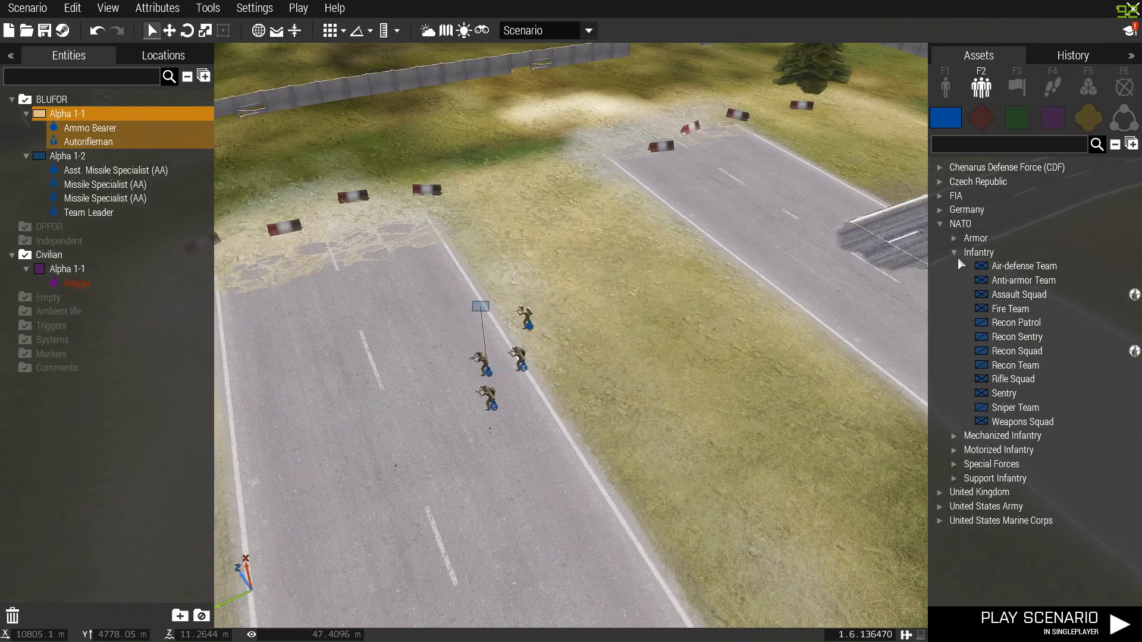
# Place a NATO Assault Squad, a Recon Team and a Sentry group on the grass between the runways
pyautogui.click(1017, 297)
pyautogui.click(753, 345)
pyautogui.click(1015, 365)
pyautogui.click(797, 352)
pyautogui.click(1005, 393)
pyautogui.click(712, 363)
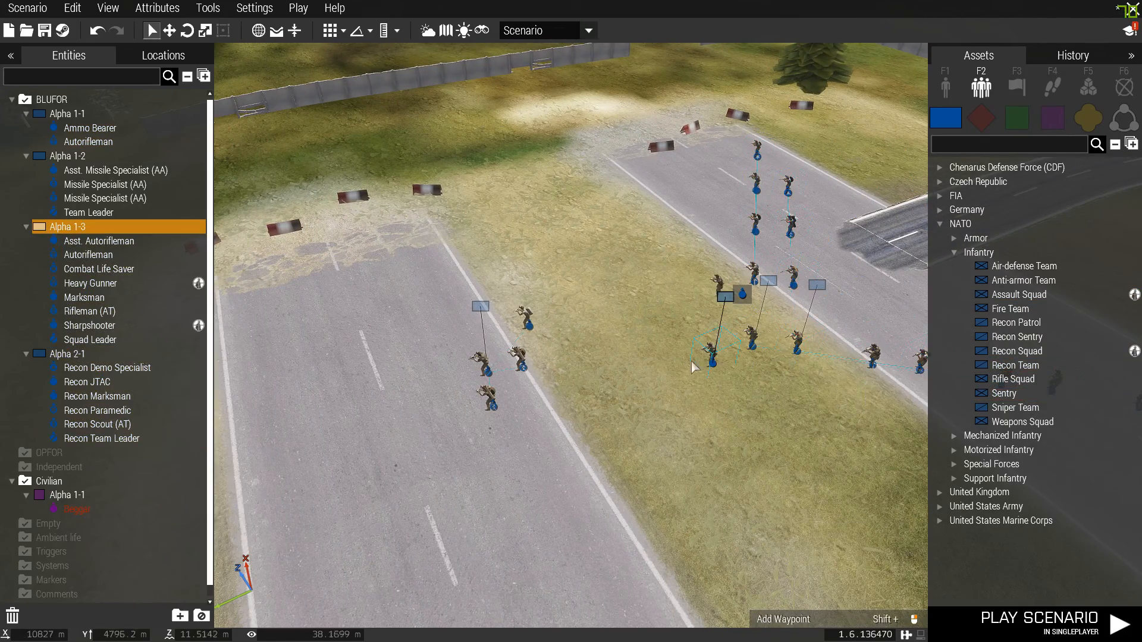
# Select all the placed NATO groups around the runways and delete them
pyautogui.scroll(-5, 690, 362)
pyautogui.moveTo(433, 69); pyautogui.dragTo(882, 434)
pyautogui.moveTo(881, 435); pyautogui.dragTo(917, 436, button='right')
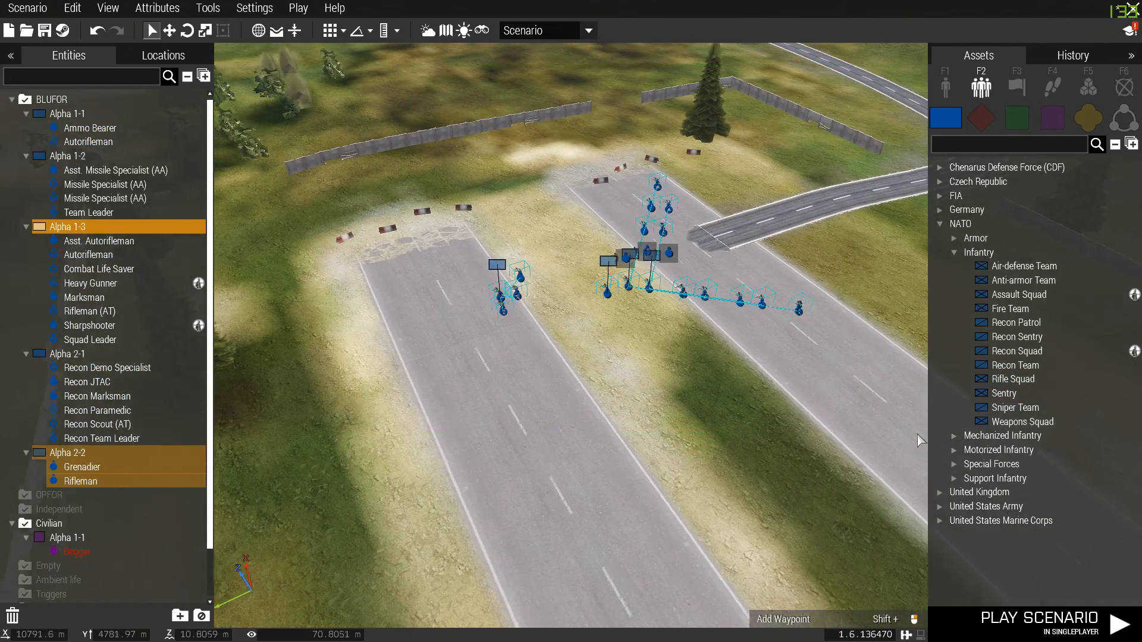
pyautogui.press('Delete')
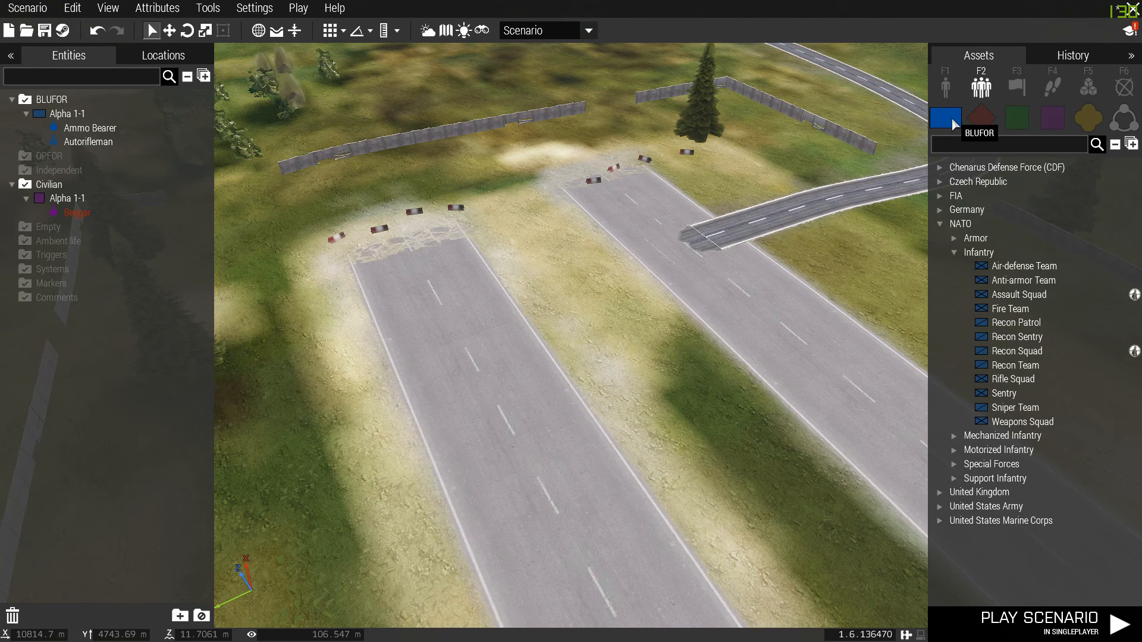
# Place a single NATO Autorifleman and a Crewman beside him on the grass between the runways
pyautogui.press('F1')
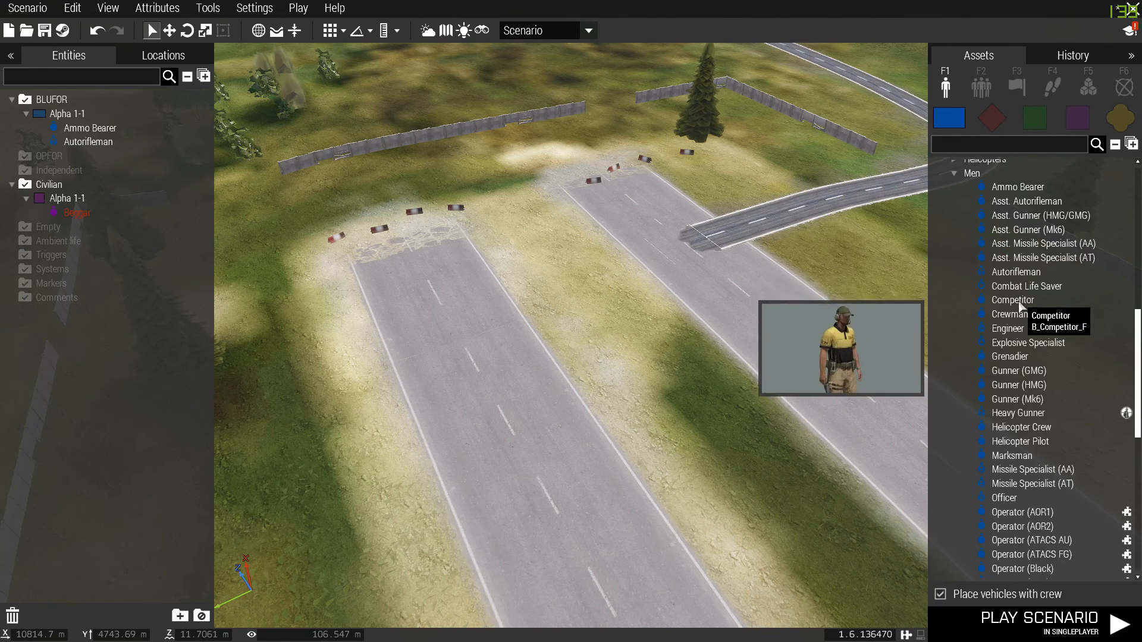
pyautogui.click(1015, 272)
pyautogui.click(563, 337)
pyautogui.click(984, 317)
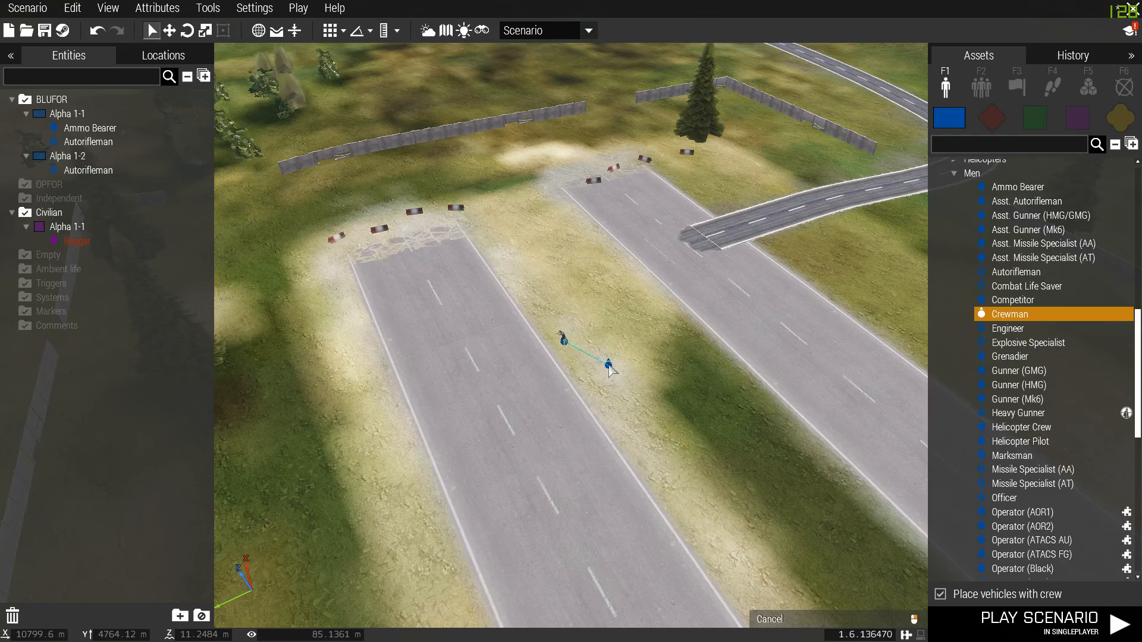
pyautogui.scroll(4, 596, 360)
pyautogui.click(596, 359)
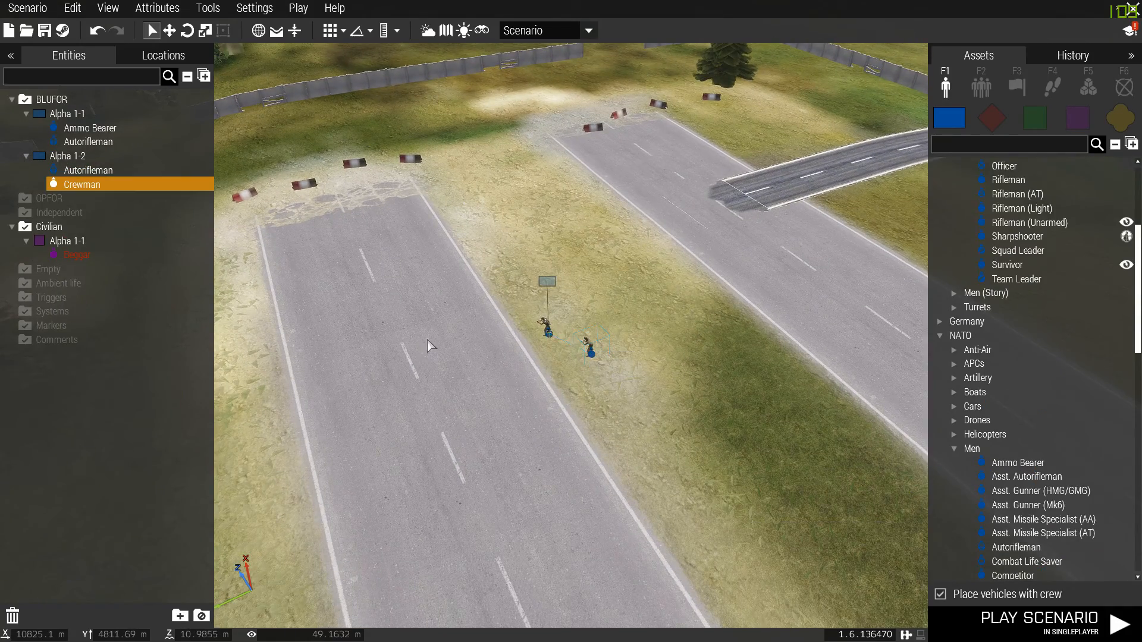
# Select the Alpha 1-2 group's Autorifleman and Crewman and delete them
pyautogui.scroll(3, 524, 369)
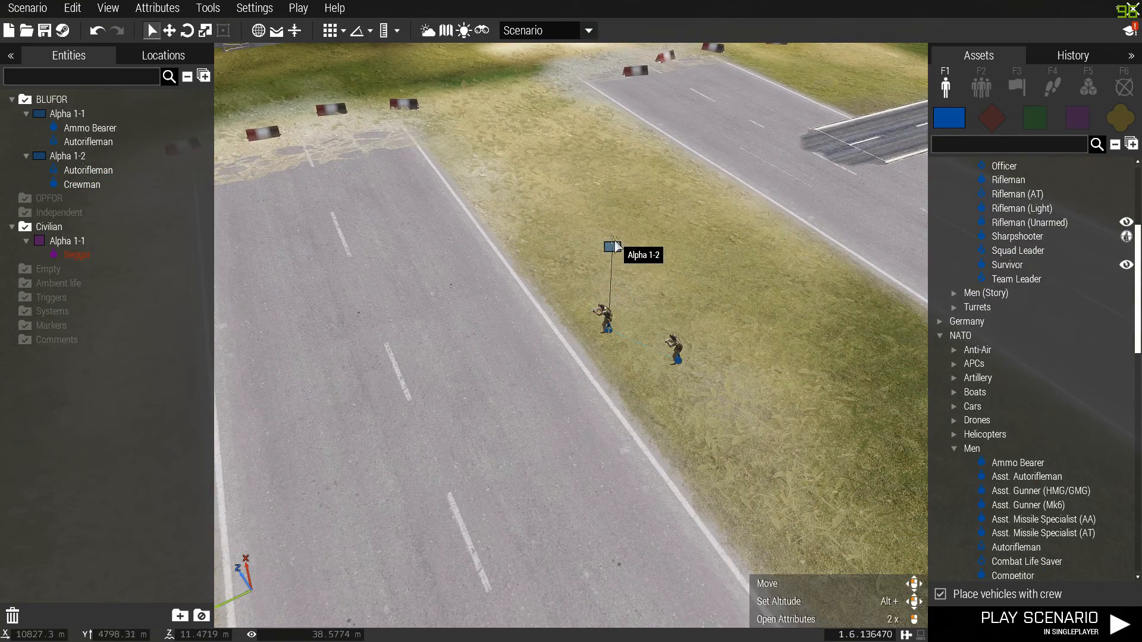
pyautogui.moveTo(515, 182); pyautogui.dragTo(809, 465)
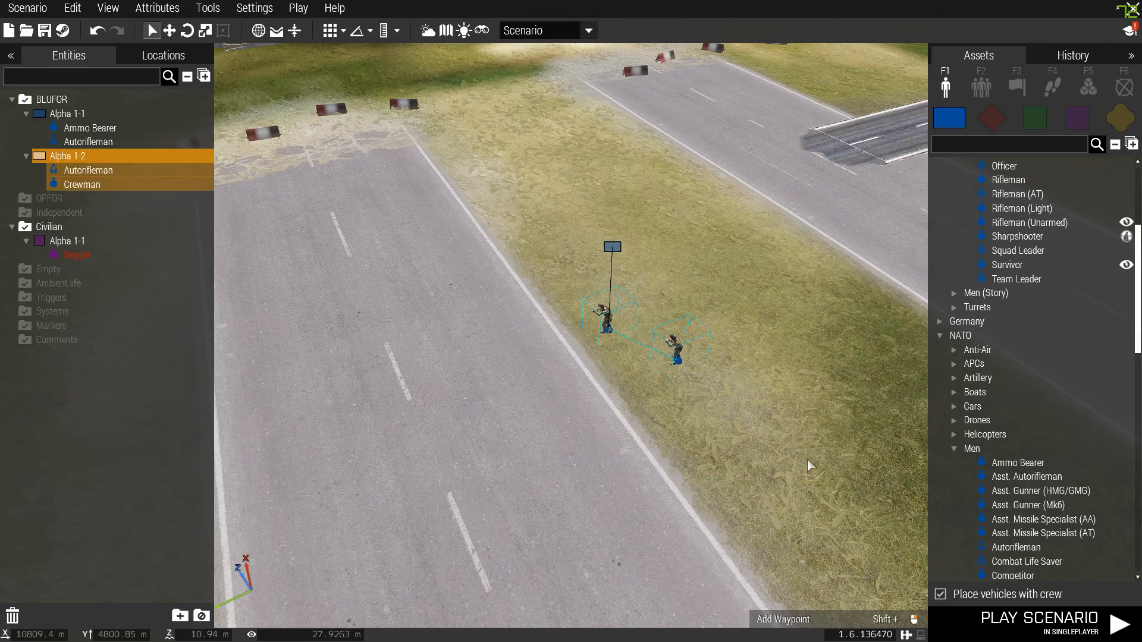
pyautogui.press('Delete')
# Place an FIA Ammo Bearer on the runway near its barricaded end
pyautogui.moveTo(786, 488); pyautogui.dragTo(631, 440, button='right')
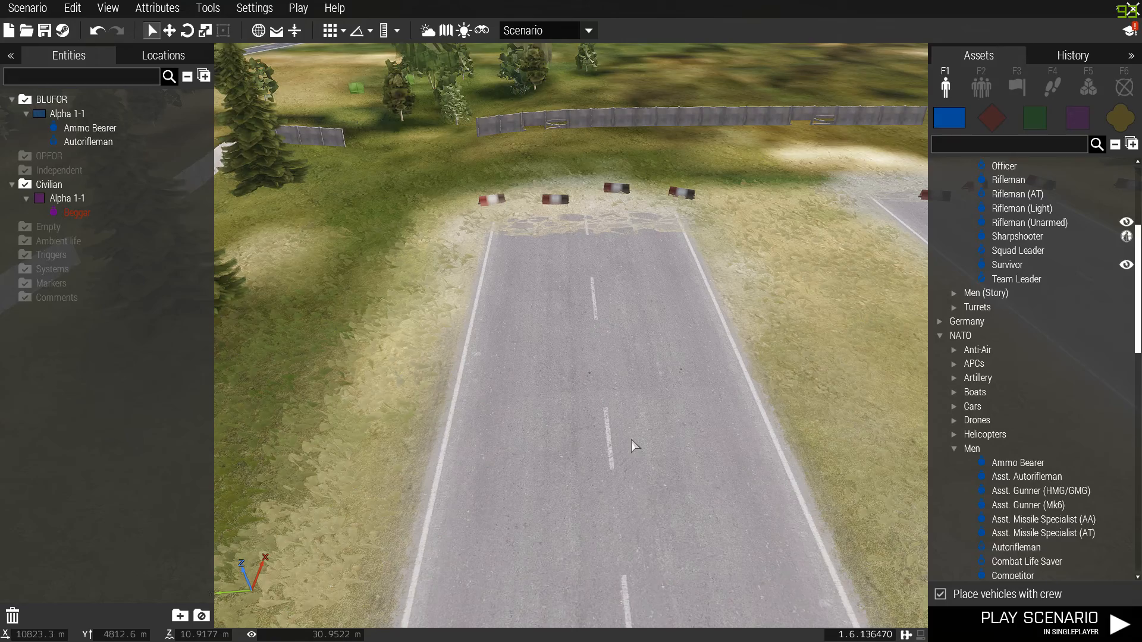
pyautogui.scroll(5, 1090, 232)
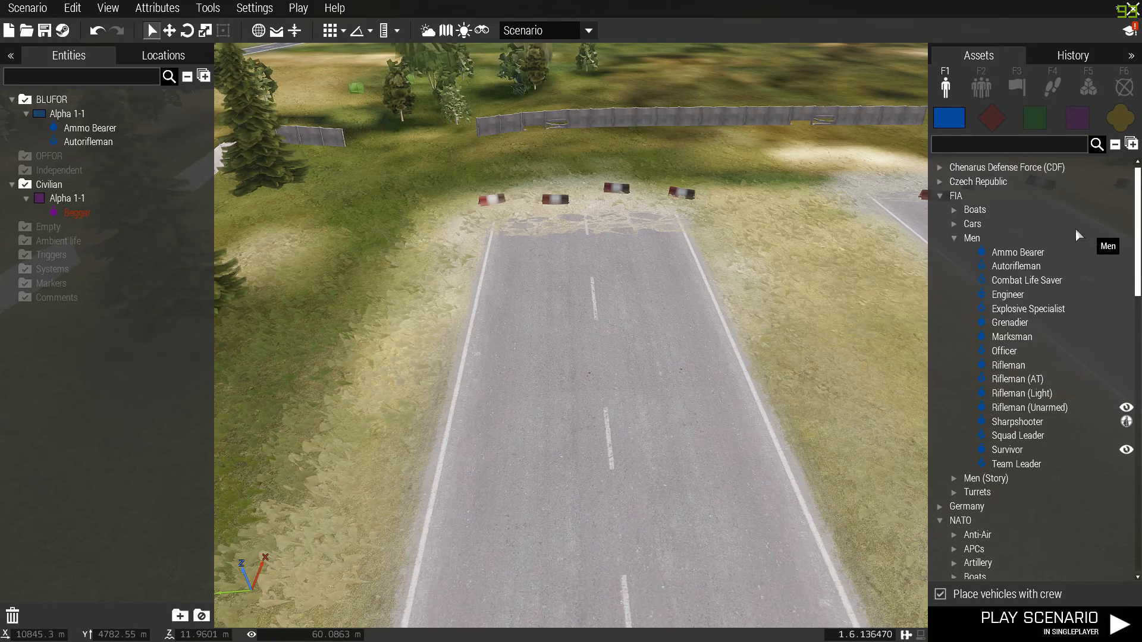
pyautogui.click(985, 253)
pyautogui.click(609, 265)
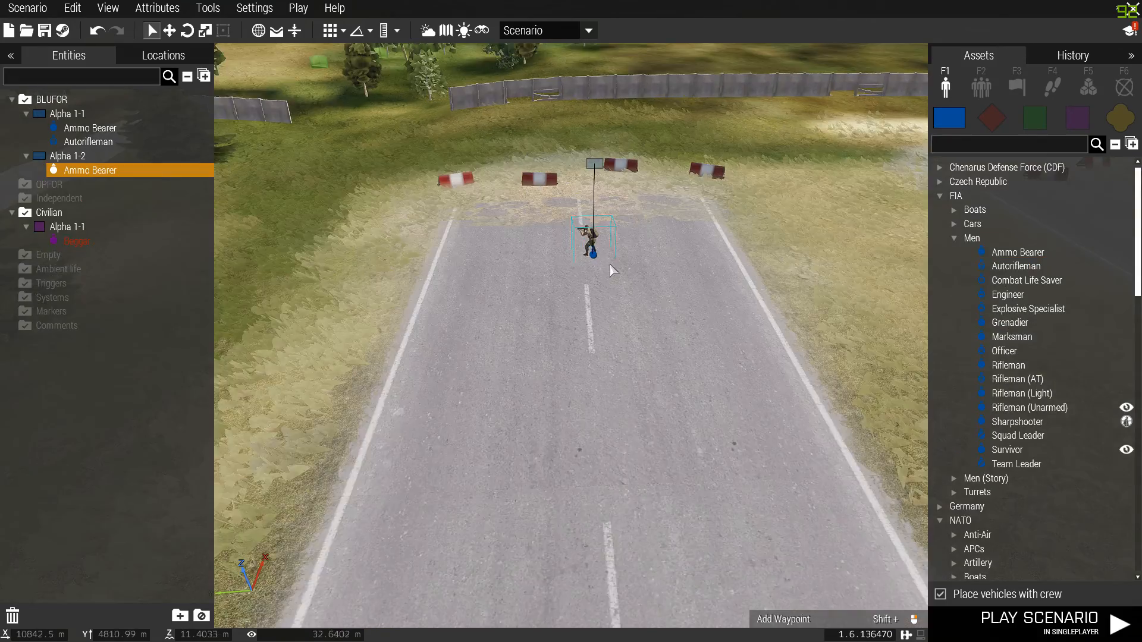
# Open the new Ammo Bearer's loadout for editing
pyautogui.scroll(5, 673, 363)
pyautogui.press('w')
pyautogui.press('a')
pyautogui.moveTo(755, 387); pyautogui.dragTo(839, 405, button='right')
pyautogui.rightClick(653, 378)
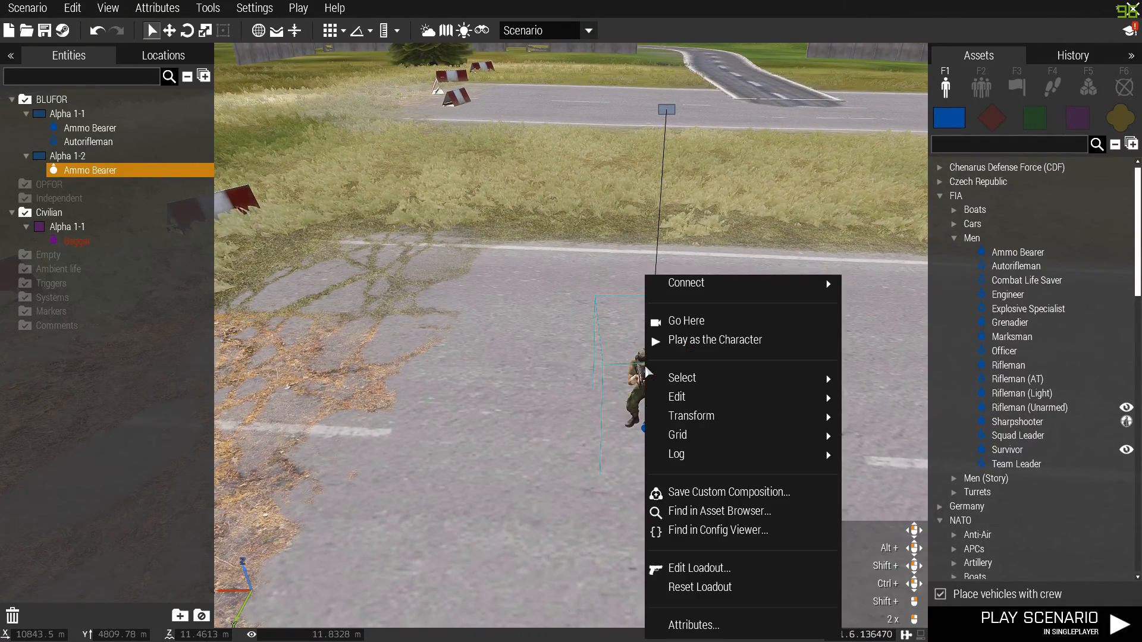
pyautogui.click(686, 569)
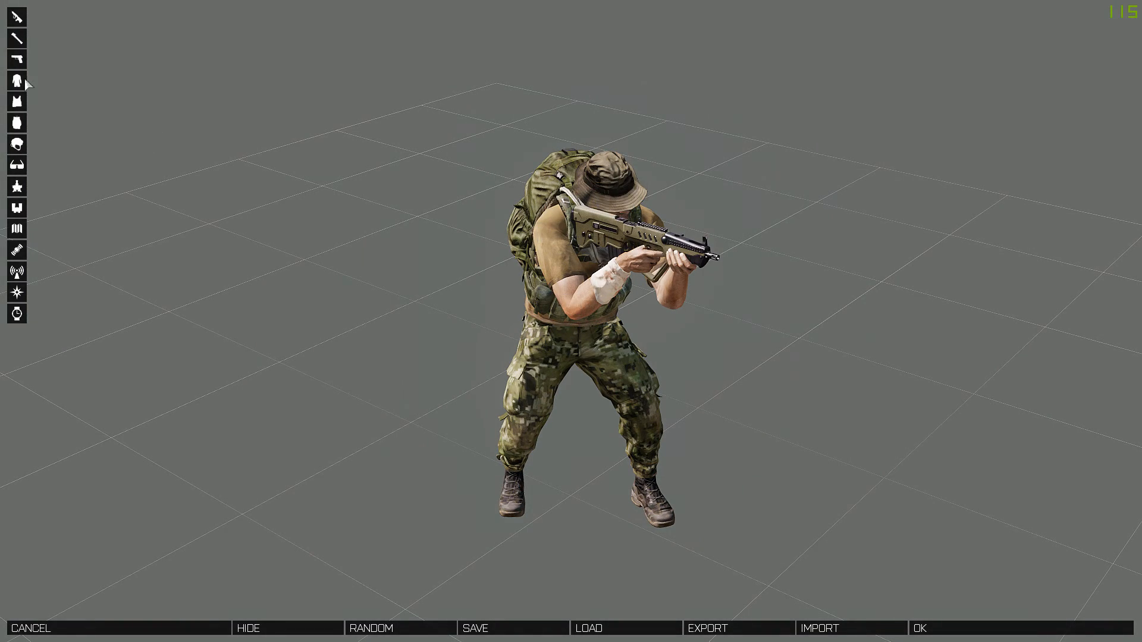
# Try the SVD Dragunov (desert) as the Ammo Bearer's primary weapon and switch it to the Sa-58 RIS2
pyautogui.click(16, 18)
pyautogui.scroll(-3, 92, 137)
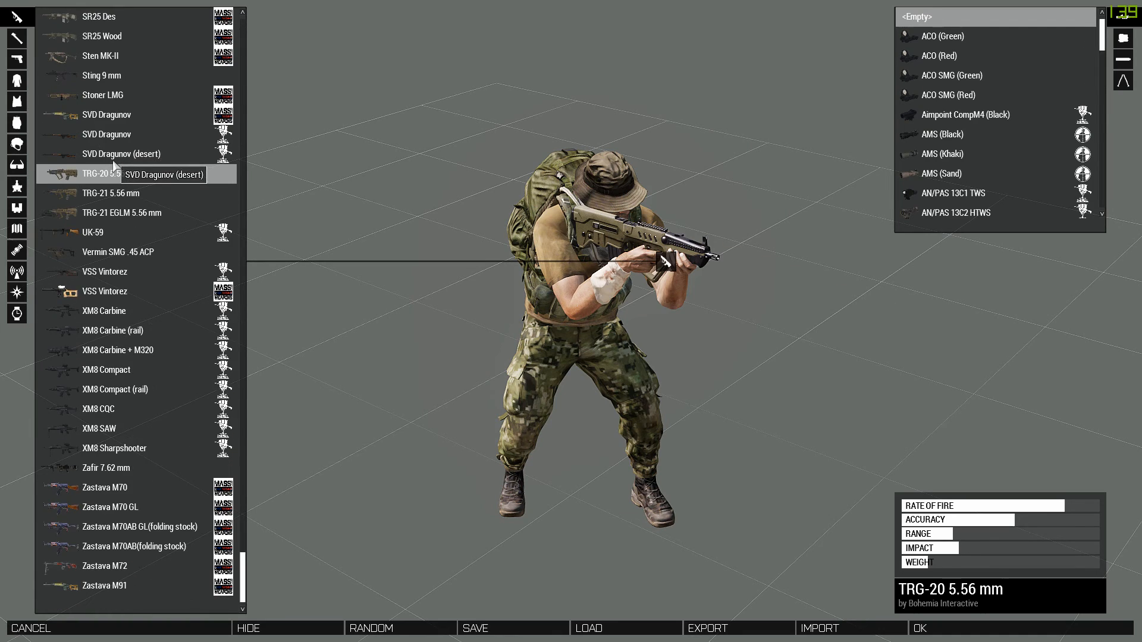
pyautogui.click(111, 158)
pyautogui.scroll(1, 87, 190)
pyautogui.scroll(10, 89, 178)
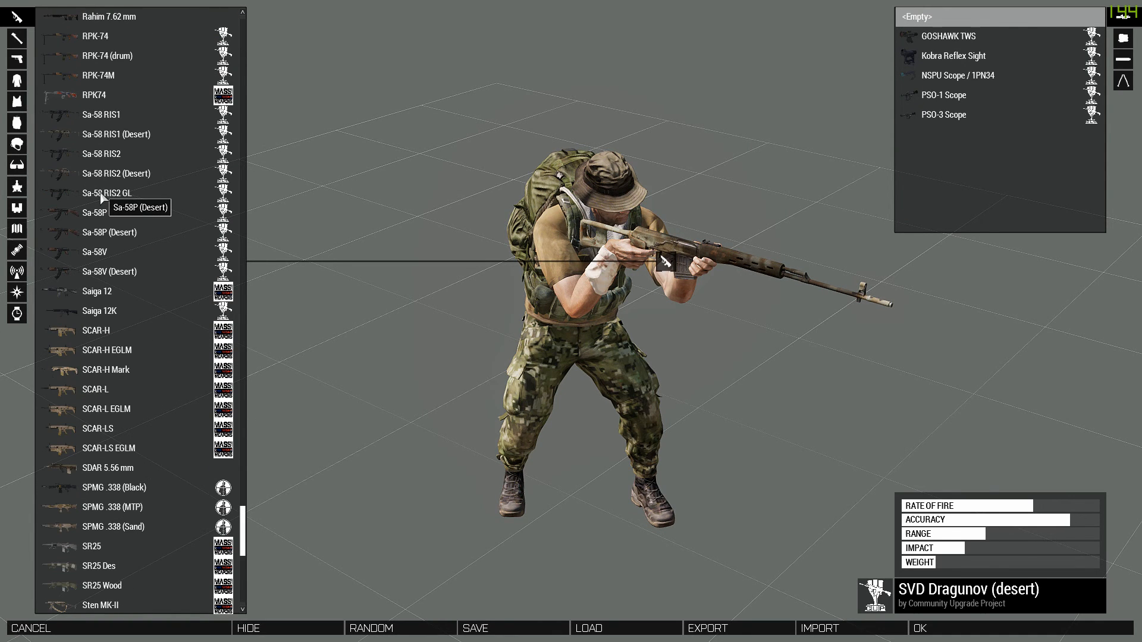
pyautogui.click(99, 156)
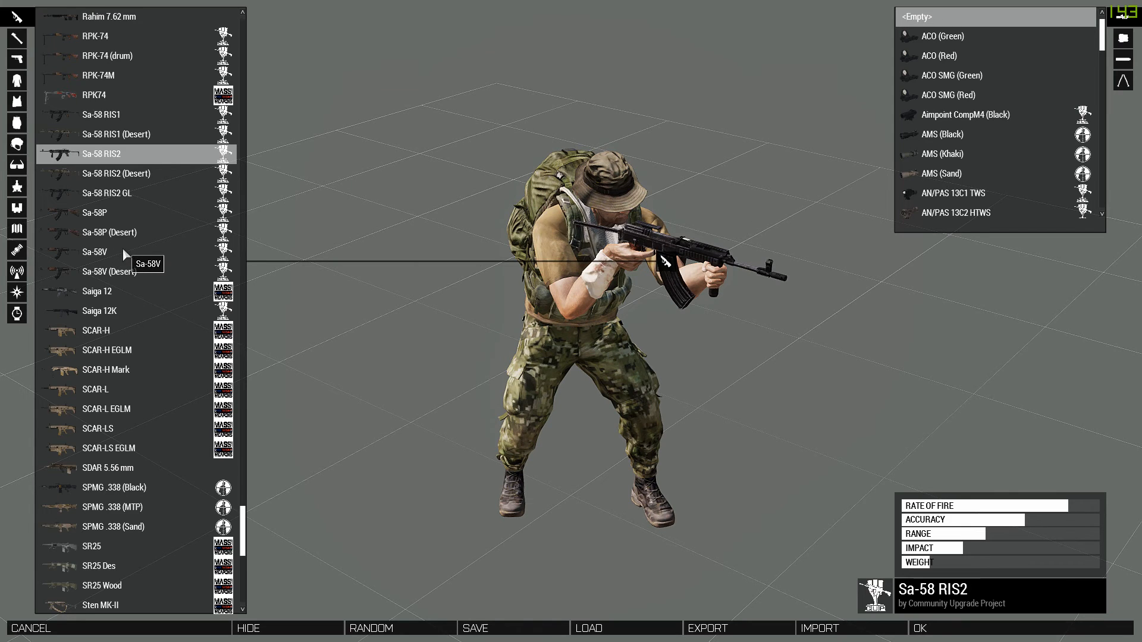
# Try NV Goggles (Black) and the Laser Designator (Olive) on the Ammo Bearer and leave the loadout without saving
pyautogui.click(17, 149)
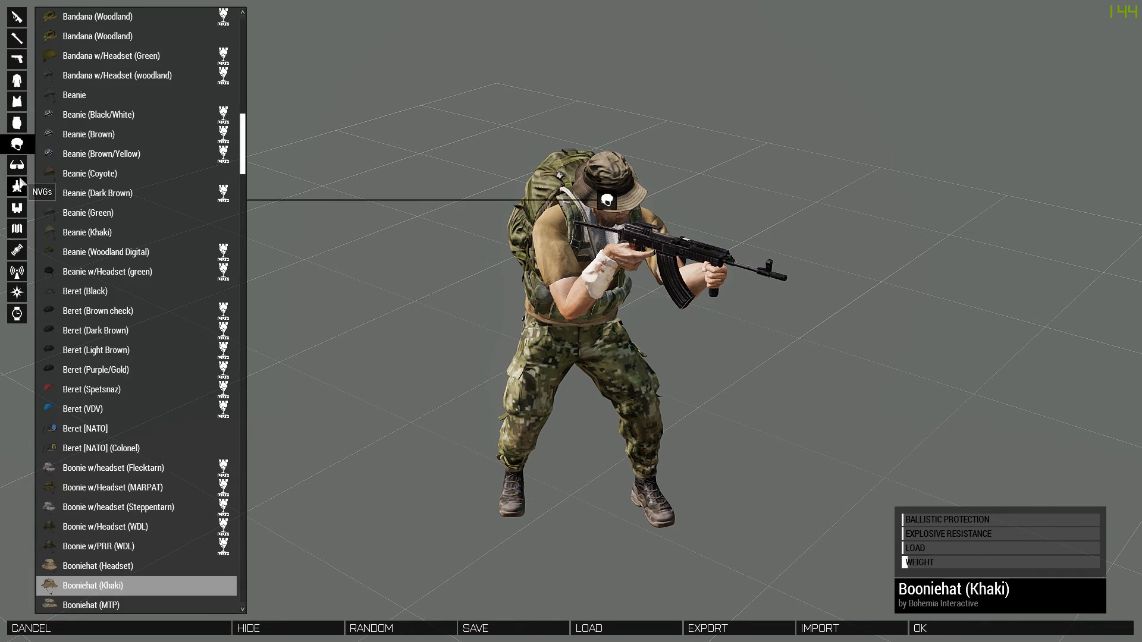
pyautogui.click(17, 186)
pyautogui.click(77, 96)
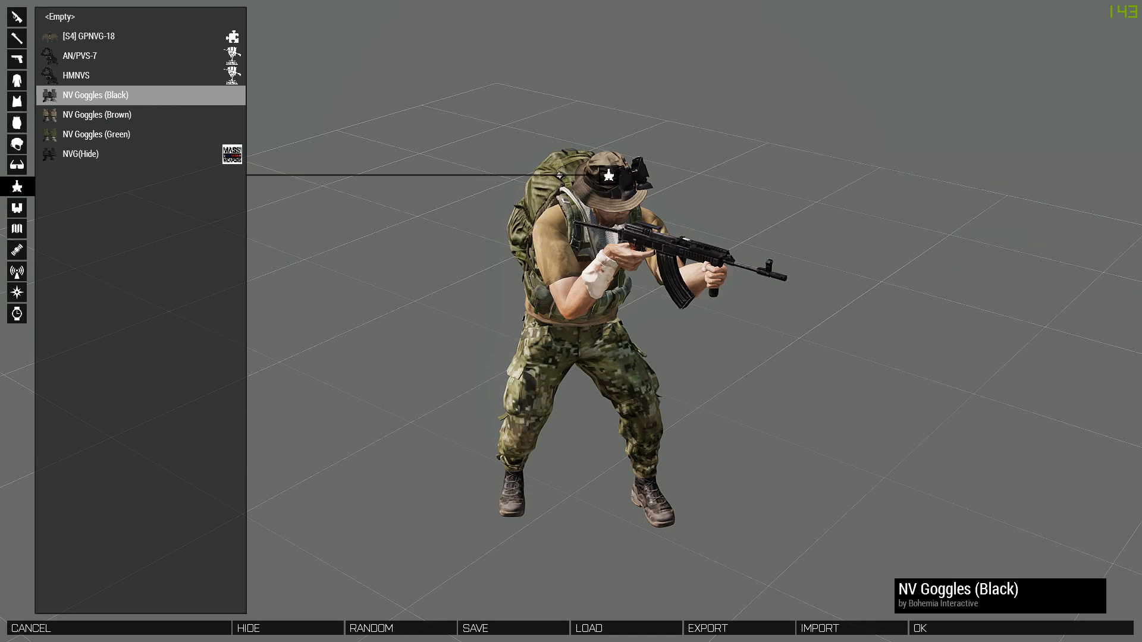
pyautogui.click(17, 208)
pyautogui.click(46, 213)
pyautogui.click(106, 96)
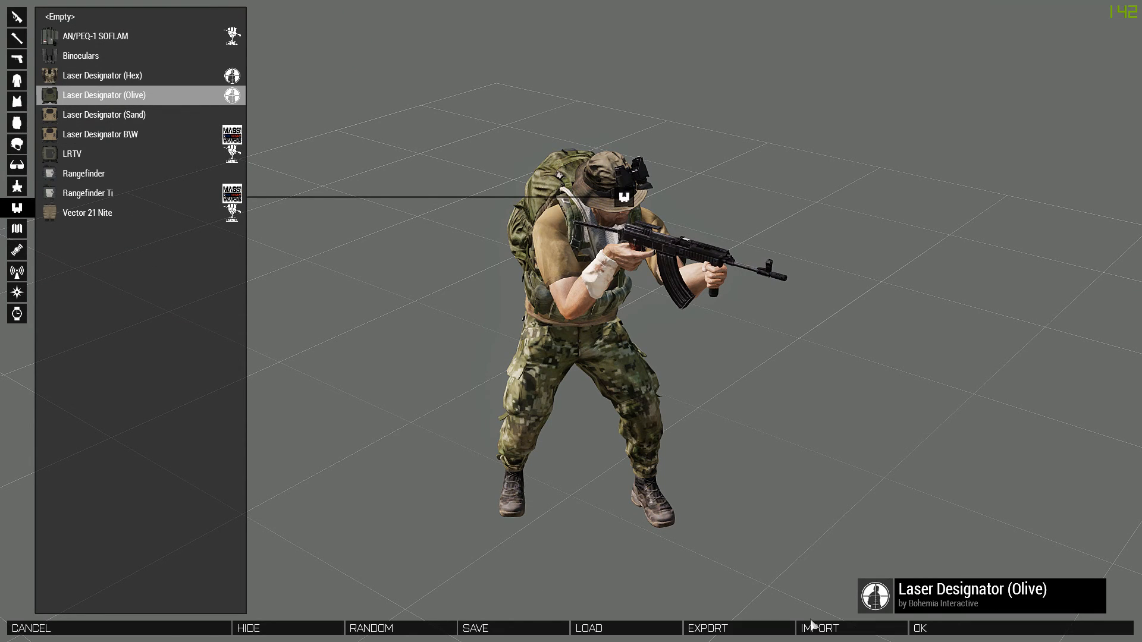
pyautogui.click(158, 627)
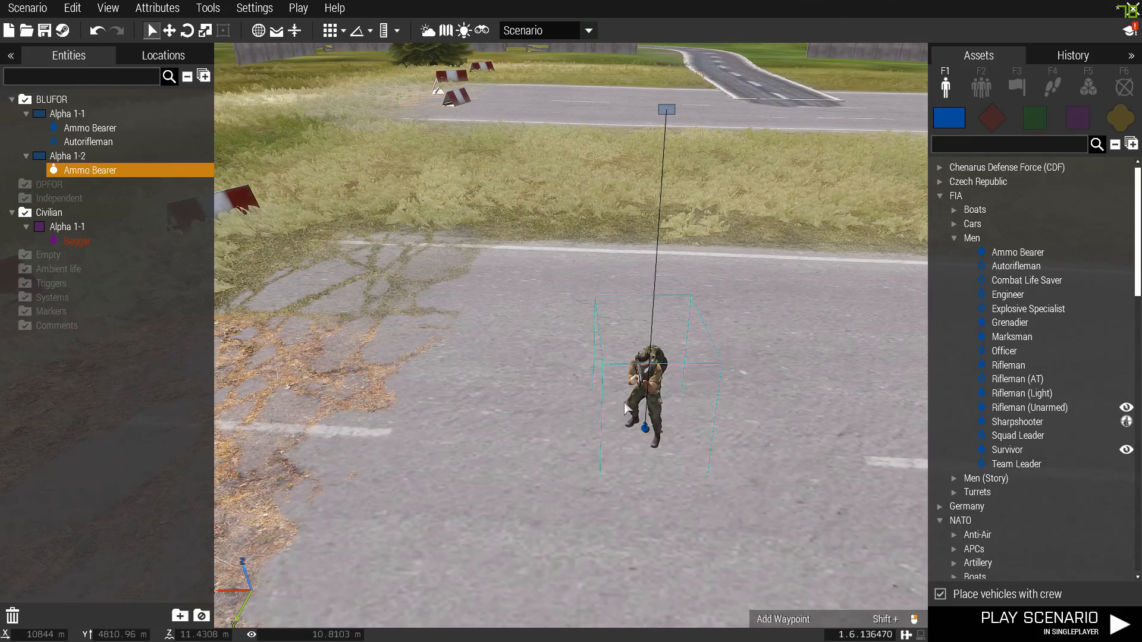
# Delete the Ammo Bearer of the Alpha 1-2 group from the runway
pyautogui.press('d')
pyautogui.moveTo(765, 432); pyautogui.dragTo(476, 334)
pyautogui.press('s')
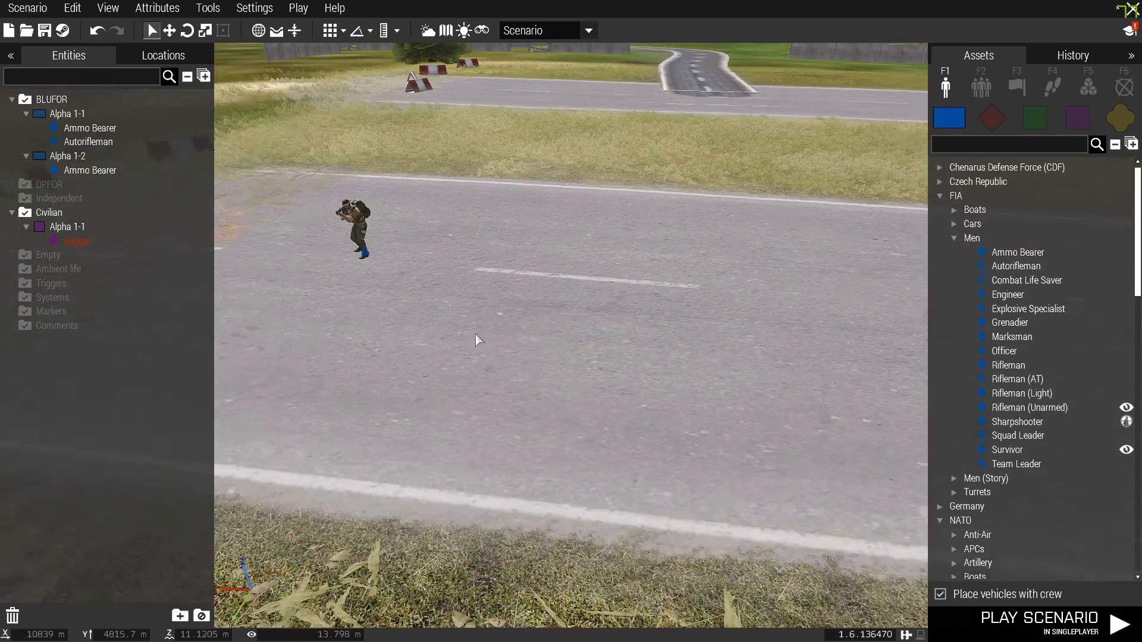
pyautogui.press('a')
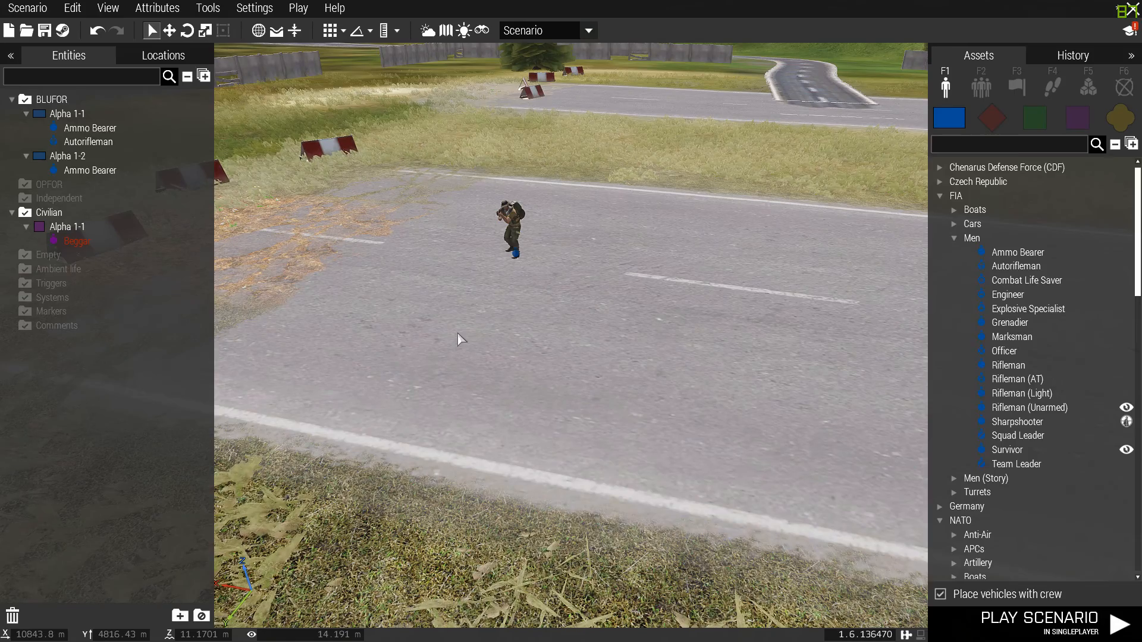
pyautogui.scroll(3, 470, 326)
pyautogui.press('w')
pyautogui.press('s')
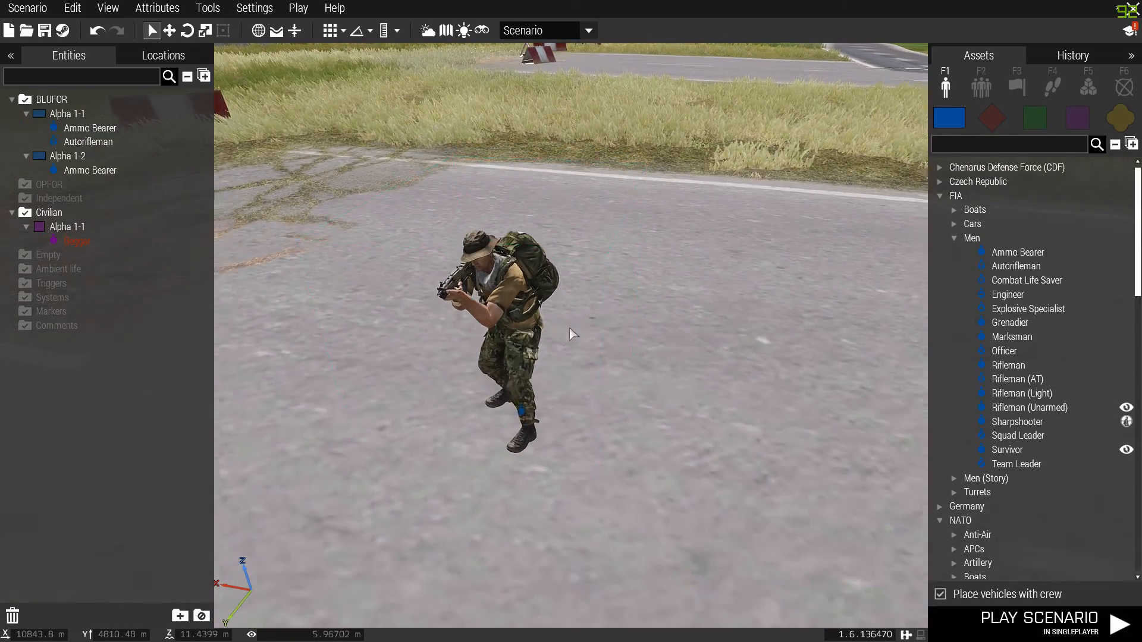
pyautogui.scroll(-3, 565, 309)
pyautogui.press('w')
pyautogui.press('a')
pyautogui.moveTo(560, 280); pyautogui.dragTo(569, 356, button='right')
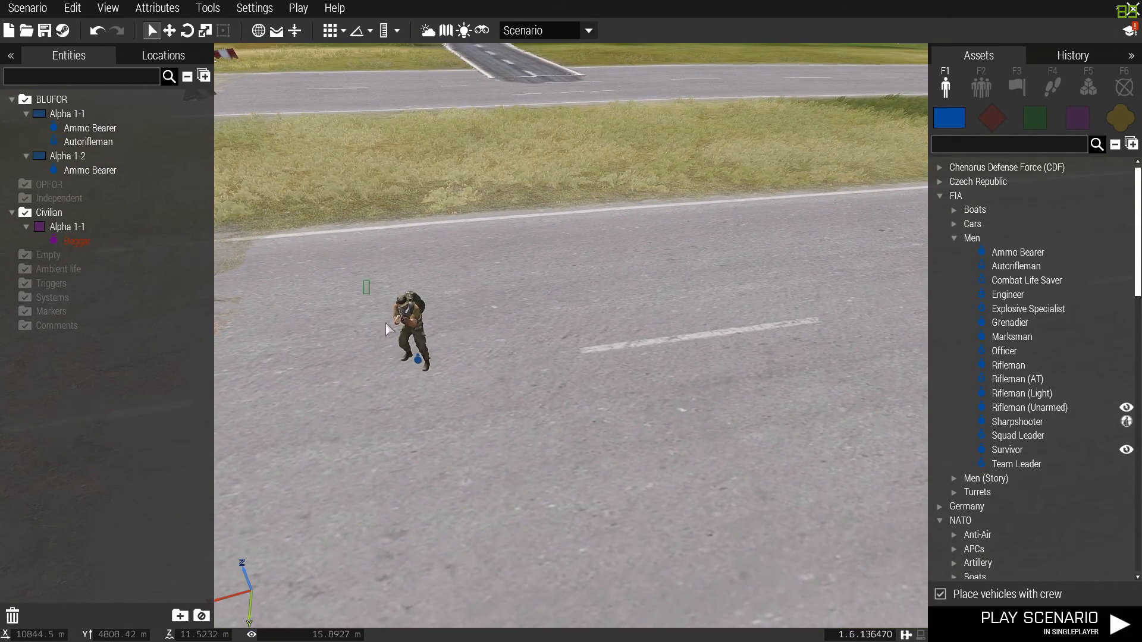
pyautogui.press('Delete')
# Examine Adela Airfield's two parallel runways along their length and at their barricaded ends
pyautogui.moveTo(551, 426); pyautogui.dragTo(940, 372, button='right')
pyautogui.press('q')
pyautogui.moveTo(612, 335); pyautogui.dragTo(490, 380, button='right')
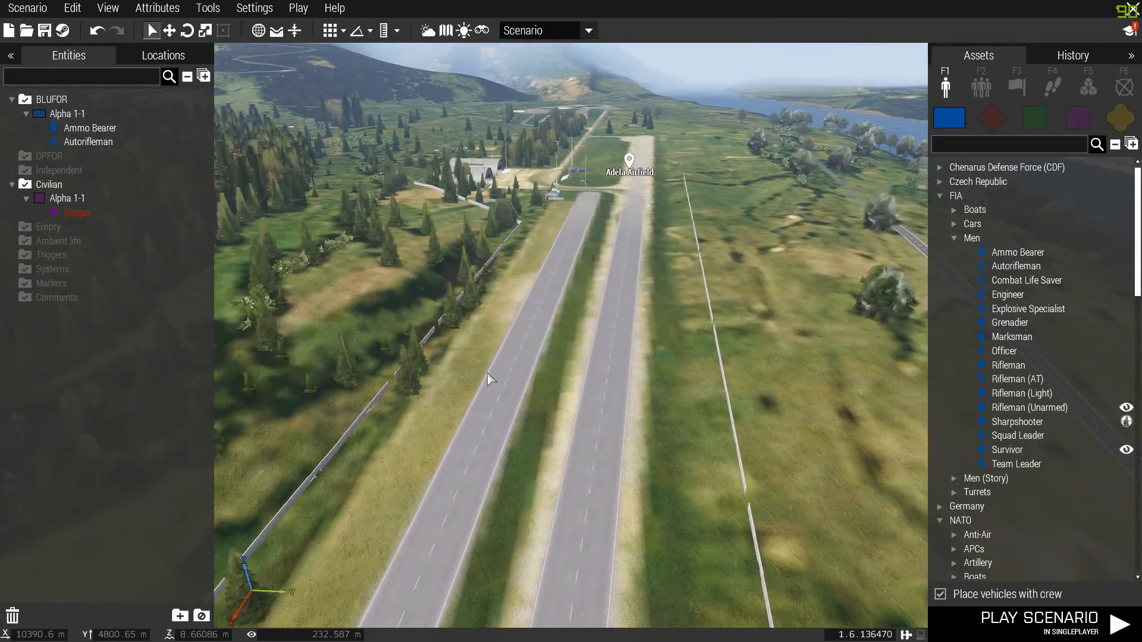
pyautogui.press('w')
pyautogui.moveTo(608, 313)
pyautogui.mouseDown(button='right')
pyautogui.moveTo(648, 349)
pyautogui.moveTo(509, 338)
pyautogui.moveTo(291, 276)
pyautogui.moveTo(484, 328)
pyautogui.moveTo(444, 375)
pyautogui.moveTo(532, 260)
pyautogui.moveTo(555, 292)
pyautogui.moveTo(897, 315)
pyautogui.moveTo(541, 292)
pyautogui.moveTo(402, 295)
pyautogui.moveTo(510, 369)
pyautogui.moveTo(429, 321)
pyautogui.moveTo(298, 304)
pyautogui.moveTo(392, 304)
pyautogui.moveTo(350, 305)
pyautogui.moveTo(361, 323)
pyautogui.moveTo(897, 295)
pyautogui.moveTo(979, 255)
pyautogui.moveTo(640, 210)
pyautogui.moveTo(538, 216)
pyautogui.moveTo(498, 242)
pyautogui.moveTo(135, 227)
pyautogui.moveTo(150, 241)
pyautogui.mouseUp(button='right')
pyautogui.press('w')
pyautogui.press('w')
pyautogui.press('w')
pyautogui.press('w')
pyautogui.press('w')
pyautogui.press('w')
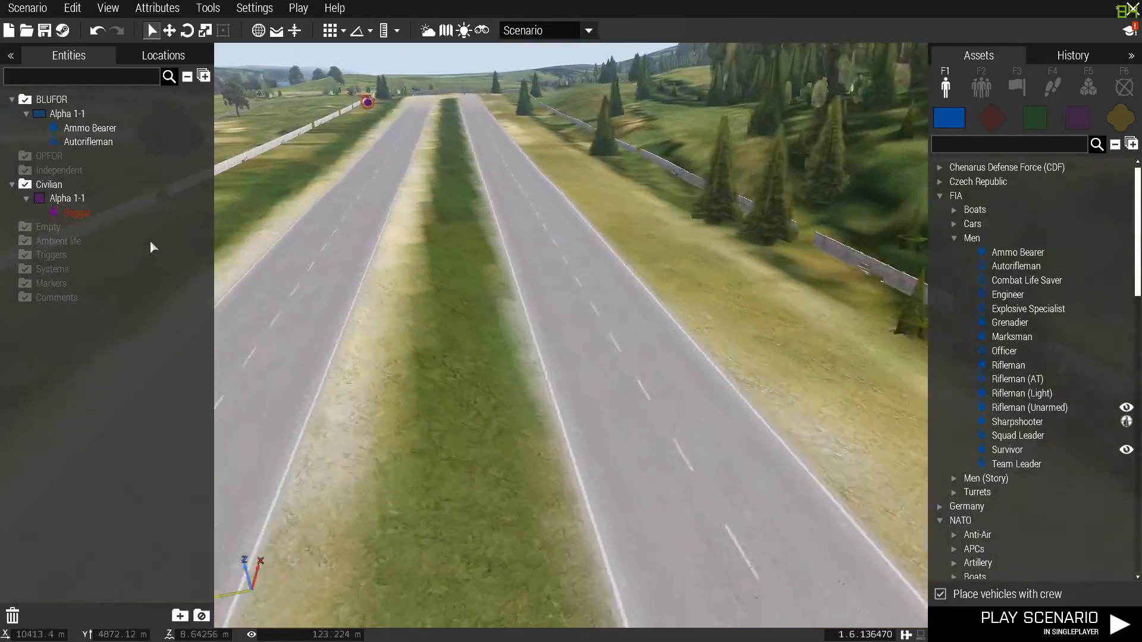
pyautogui.press('a')
pyautogui.press('w')
pyautogui.moveTo(504, 135); pyautogui.dragTo(448, 247, button='right')
pyautogui.press('a')
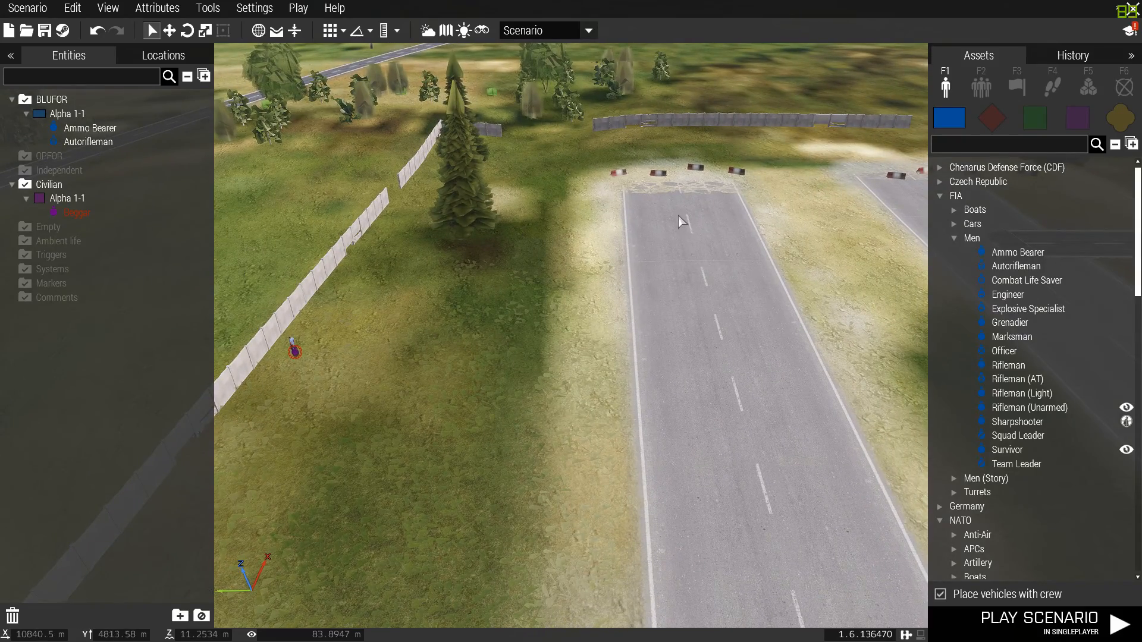
pyautogui.press('w')
pyautogui.press('d')
pyautogui.scroll(5, 571, 267)
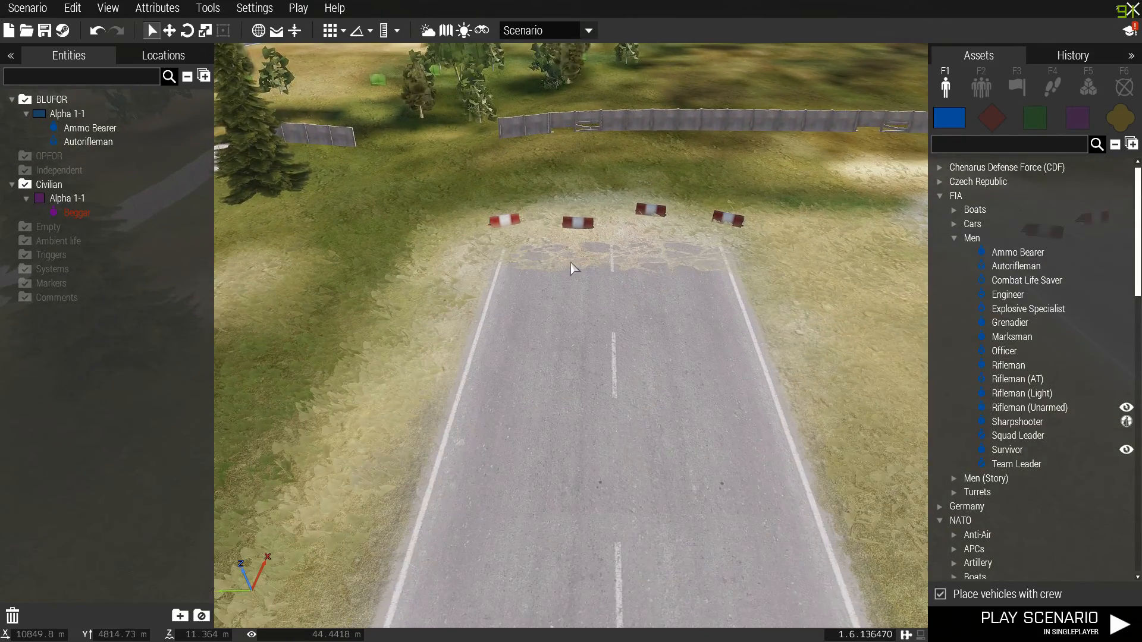
pyautogui.scroll(-8, 570, 272)
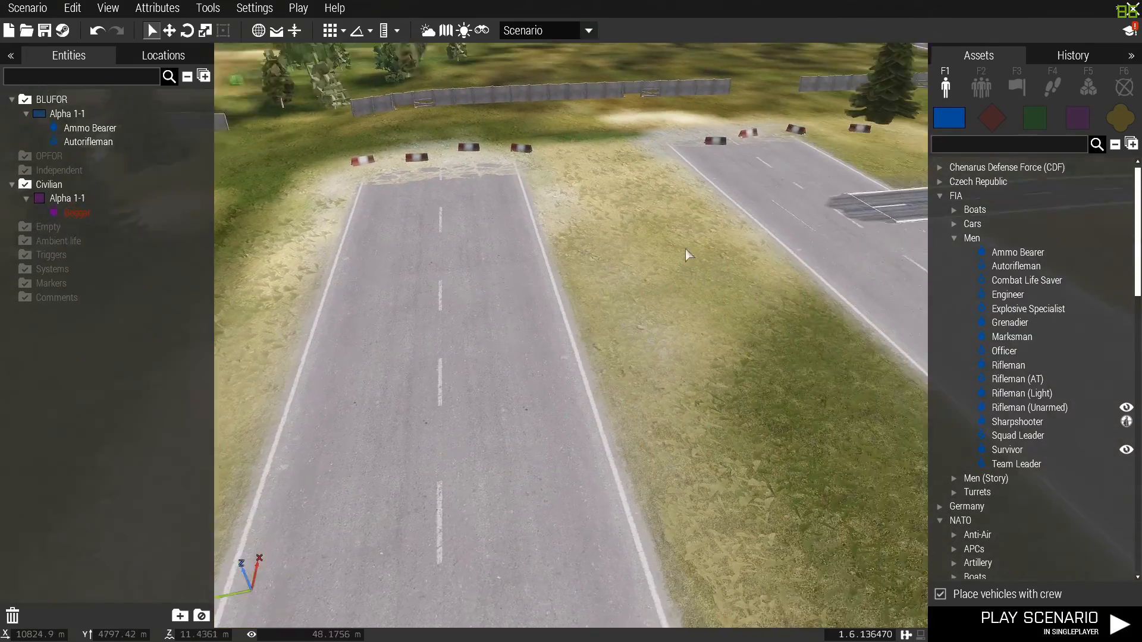
pyautogui.moveTo(685, 249); pyautogui.dragTo(514, 271, button='right')
pyautogui.press('w')
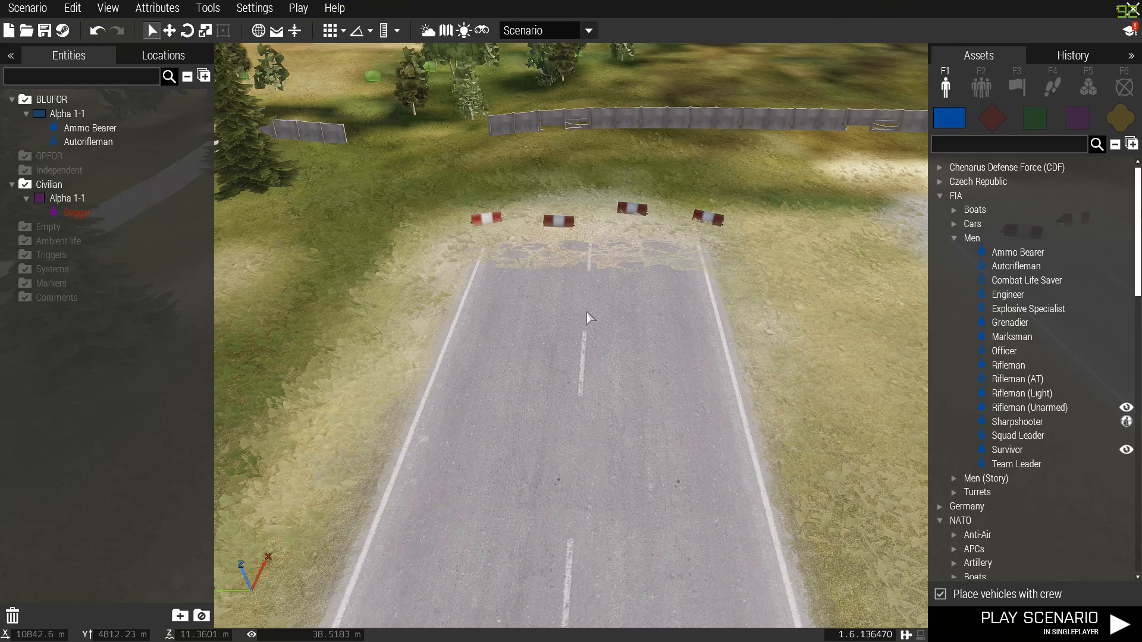
pyautogui.press('s')
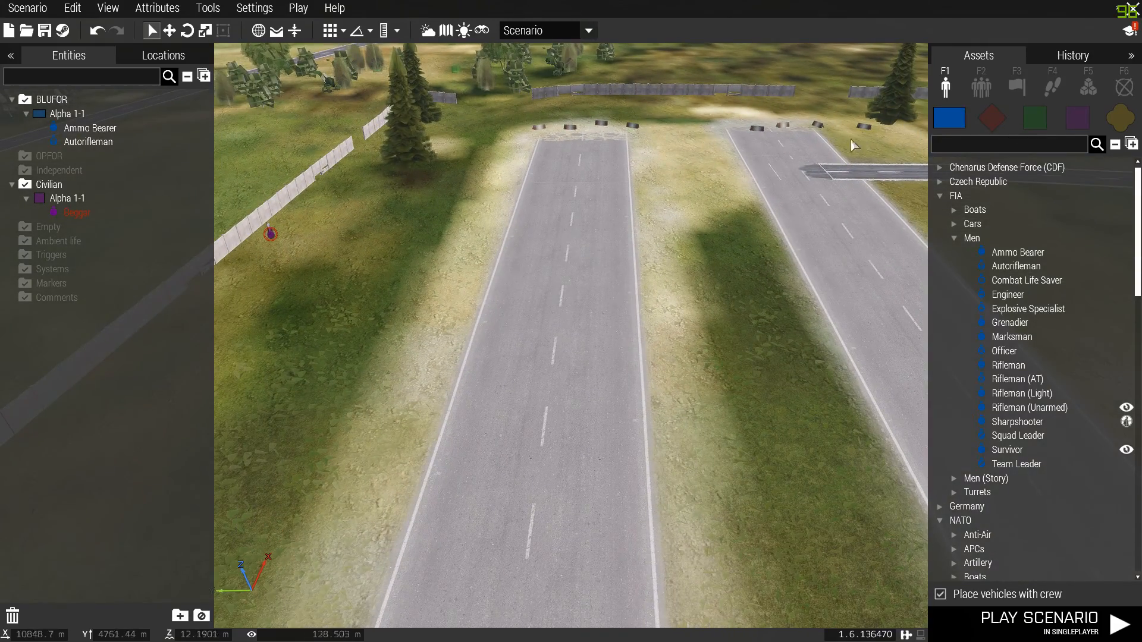
# Check the asset categories of empty objects and props, and return to the BLUFOR assets
pyautogui.click(1123, 118)
pyautogui.click(1092, 91)
pyautogui.click(949, 92)
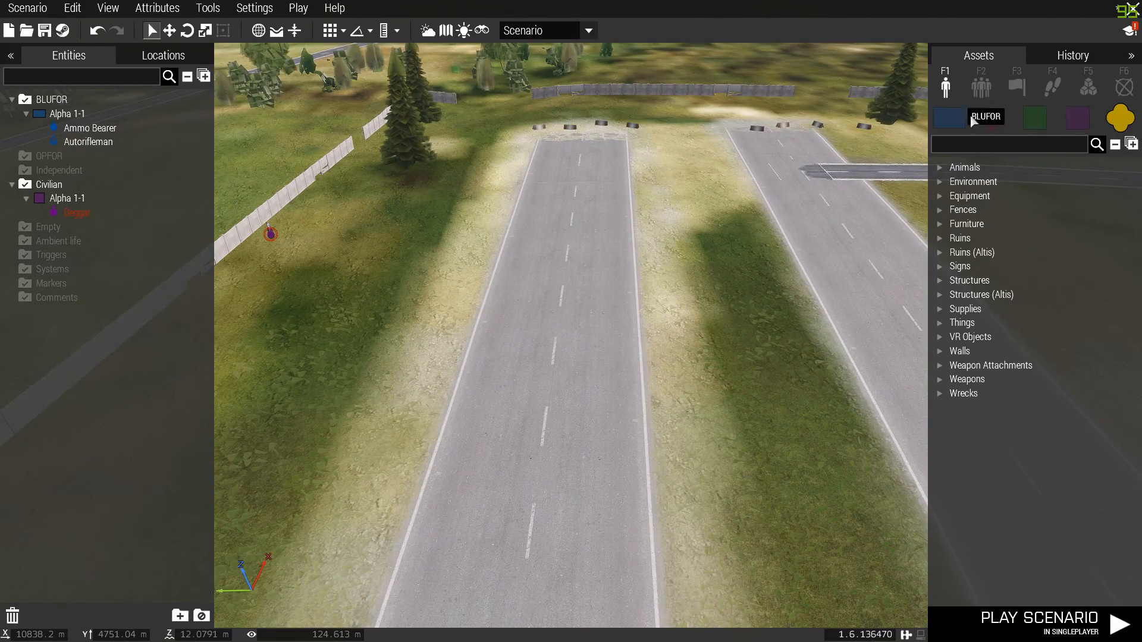
pyautogui.click(955, 117)
# Move the civilian Beggar from beside the fence onto the barricaded end of the runway
pyautogui.press('w')
pyautogui.press('w')
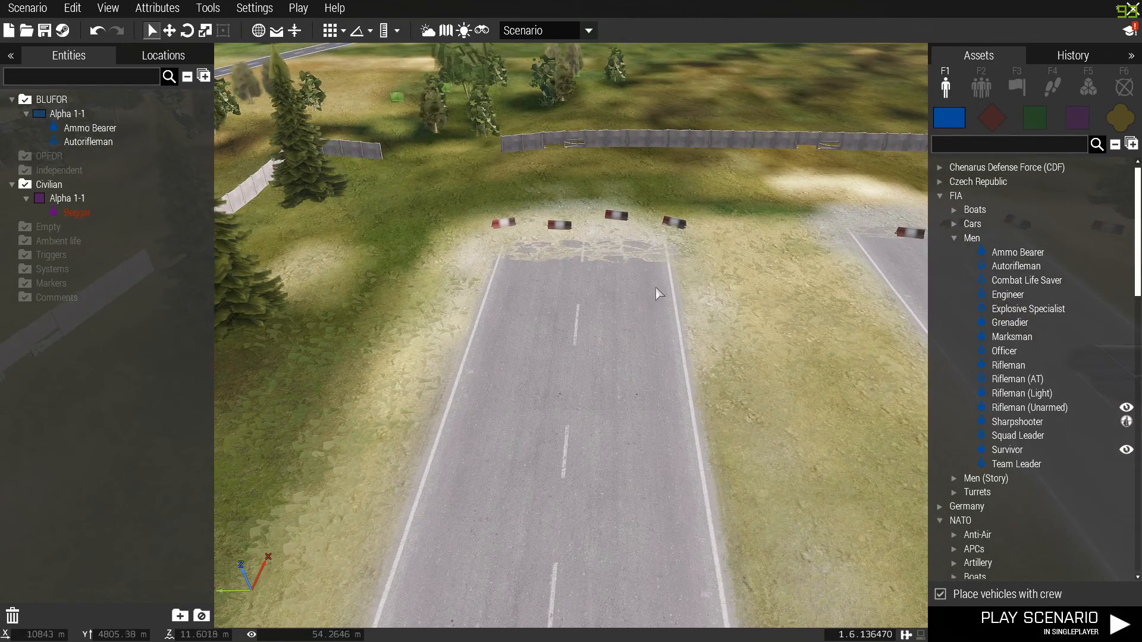
pyautogui.press('s')
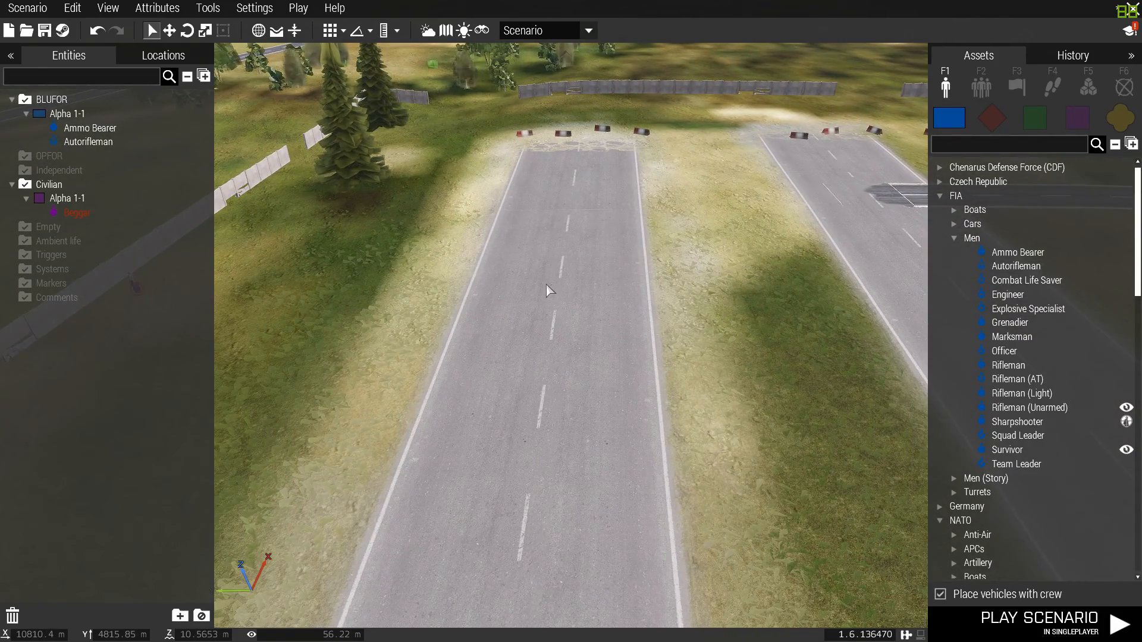
pyautogui.press('a')
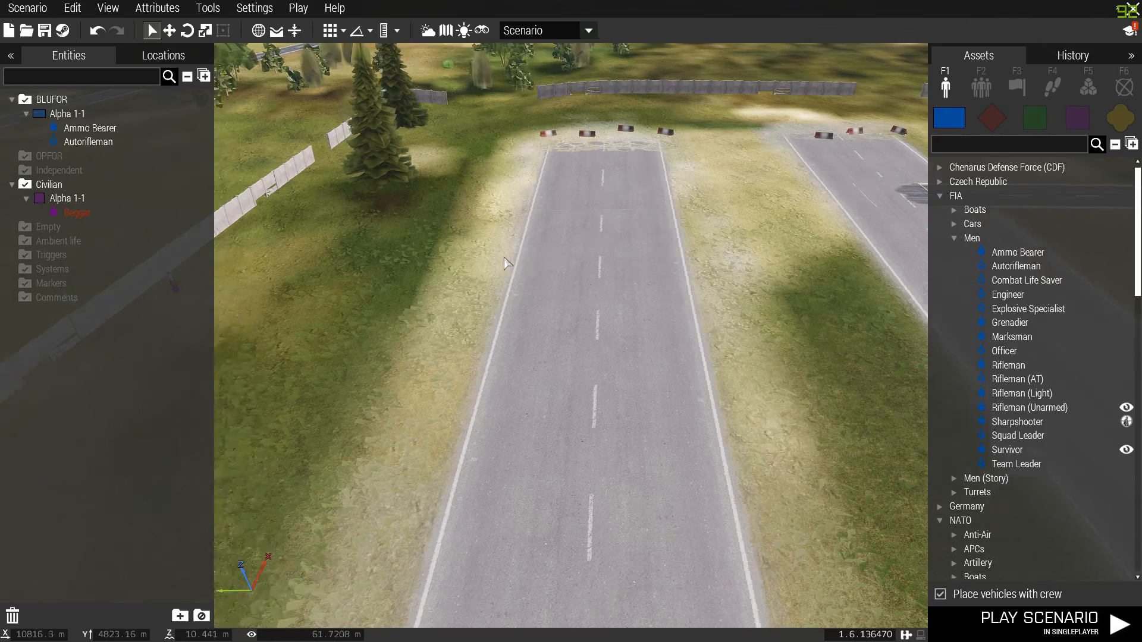
pyautogui.press('d')
pyautogui.moveTo(580, 279); pyautogui.dragTo(637, 334)
pyautogui.press('w')
pyautogui.moveTo(642, 376); pyautogui.dragTo(708, 390, button='right')
pyautogui.press('s')
pyautogui.press('a')
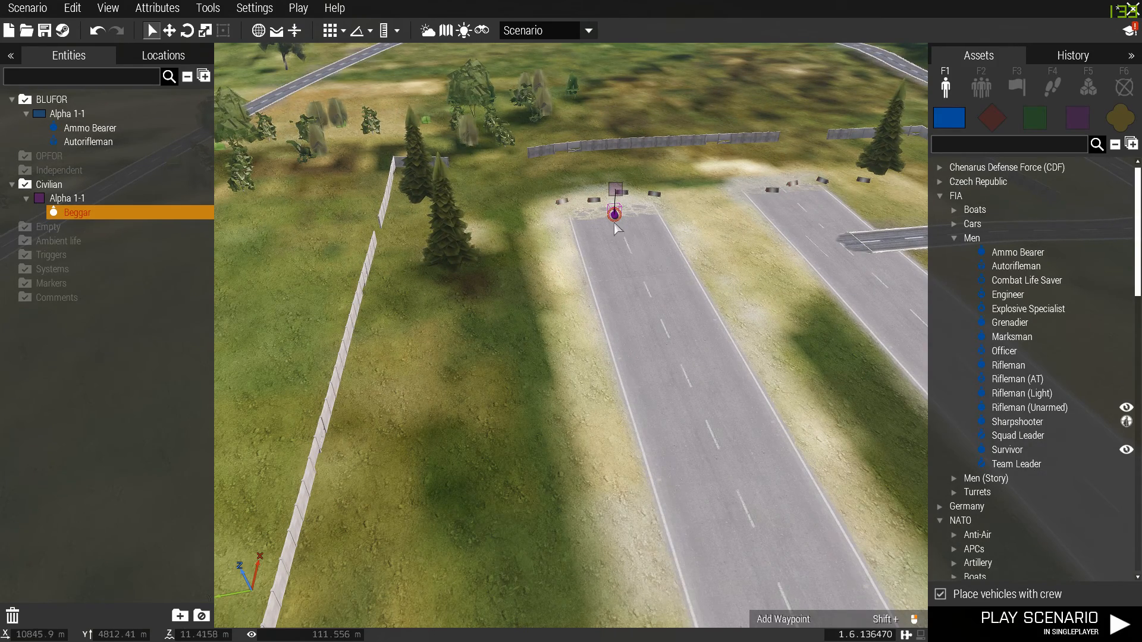
pyautogui.press('s')
pyautogui.press('w')
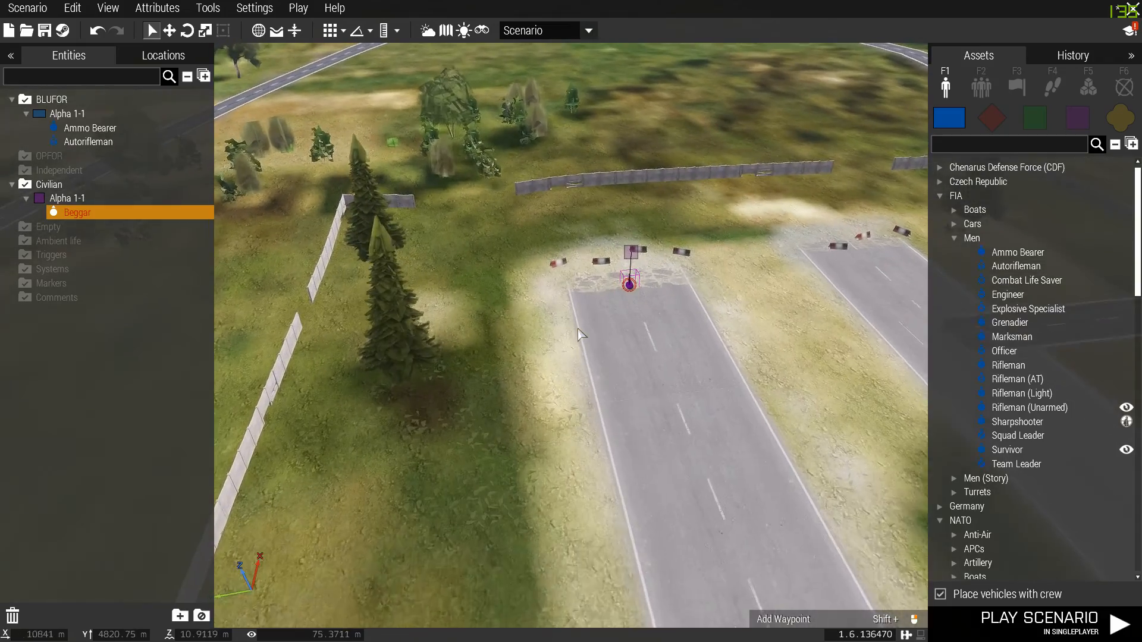
# Look at the Beggar's attributes without changing them, and delete the Beggar from the scenario
pyautogui.doubleClick(618, 280)
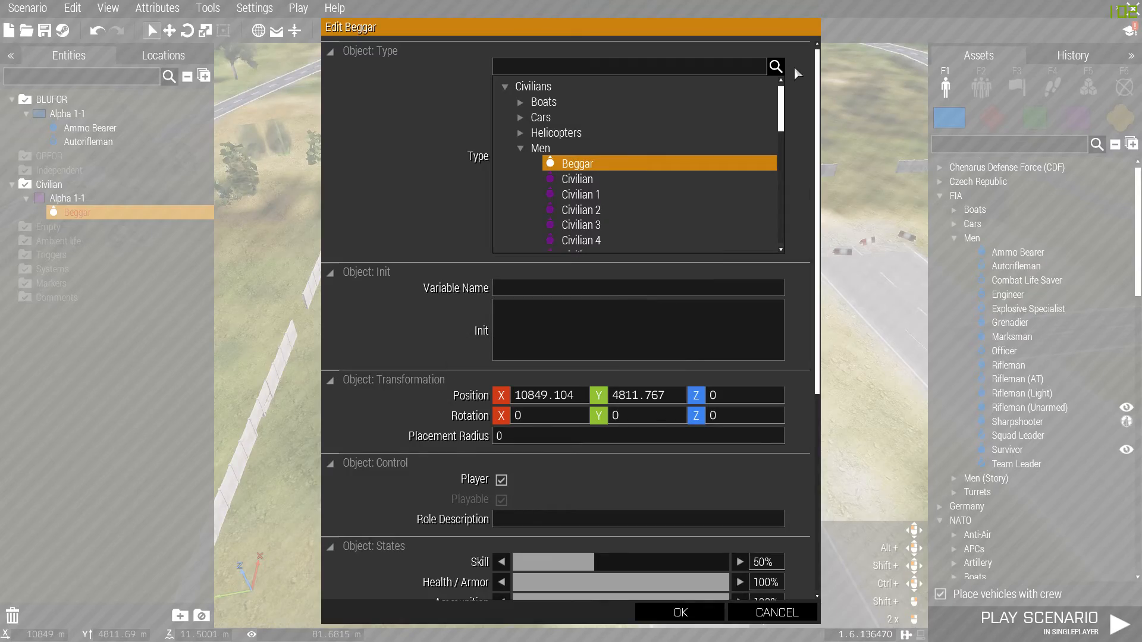
pyautogui.click(797, 618)
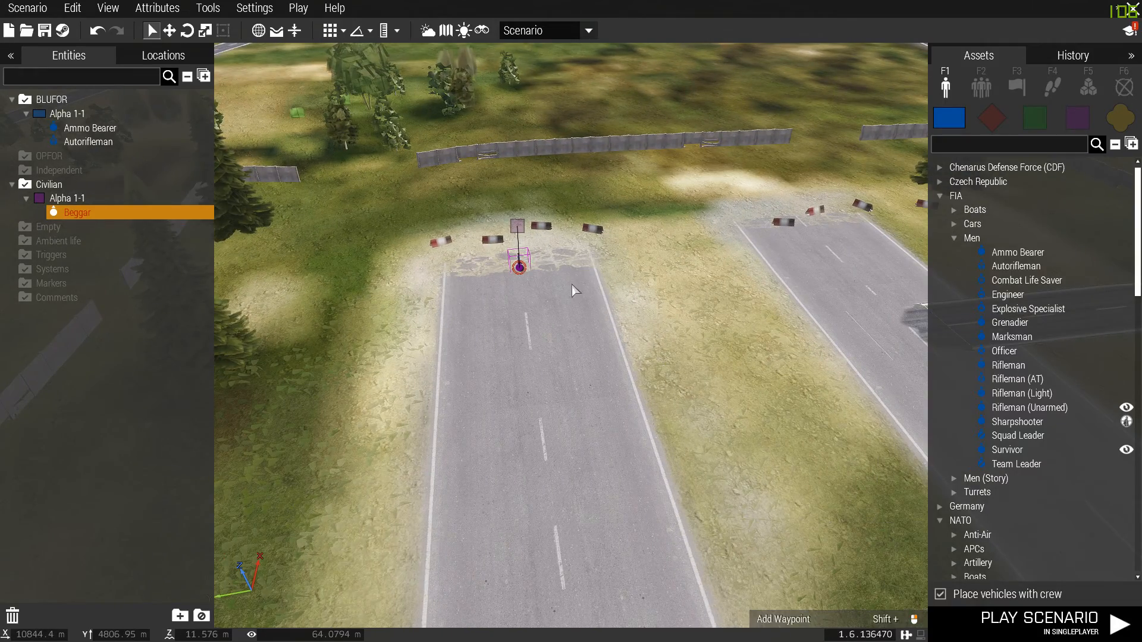
pyautogui.press('w')
pyautogui.press('a')
pyautogui.press('a')
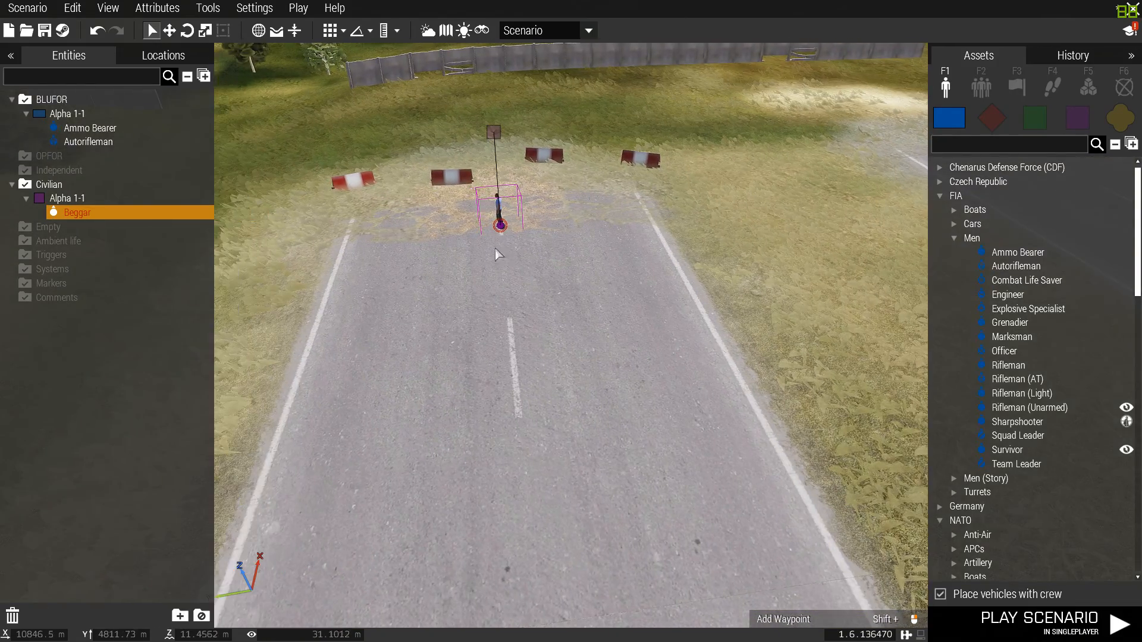
pyautogui.keyDown('shift'); pyautogui.click(580, 280); pyautogui.keyUp('shift')
pyautogui.keyDown('shift'); pyautogui.moveTo(580, 279); pyautogui.dragTo(579, 276); pyautogui.keyUp('shift')
pyautogui.moveTo(571, 229)
pyautogui.keyDown('shift'); pyautogui.mouseDown()
pyautogui.moveTo(568, 268)
pyautogui.moveTo(571, 245)
pyautogui.mouseUp(); pyautogui.keyUp('shift')
pyautogui.press('Delete')
# Place a plain Trigger and a Trigger (Ø 100 m) at the opposite end of the airfield, near the junction with the side road
pyautogui.moveTo(571, 249); pyautogui.dragTo(942, 94, button='right')
pyautogui.press('w')
pyautogui.press('q')
pyautogui.press('s')
pyautogui.press('w')
pyautogui.press('d')
pyautogui.press('a')
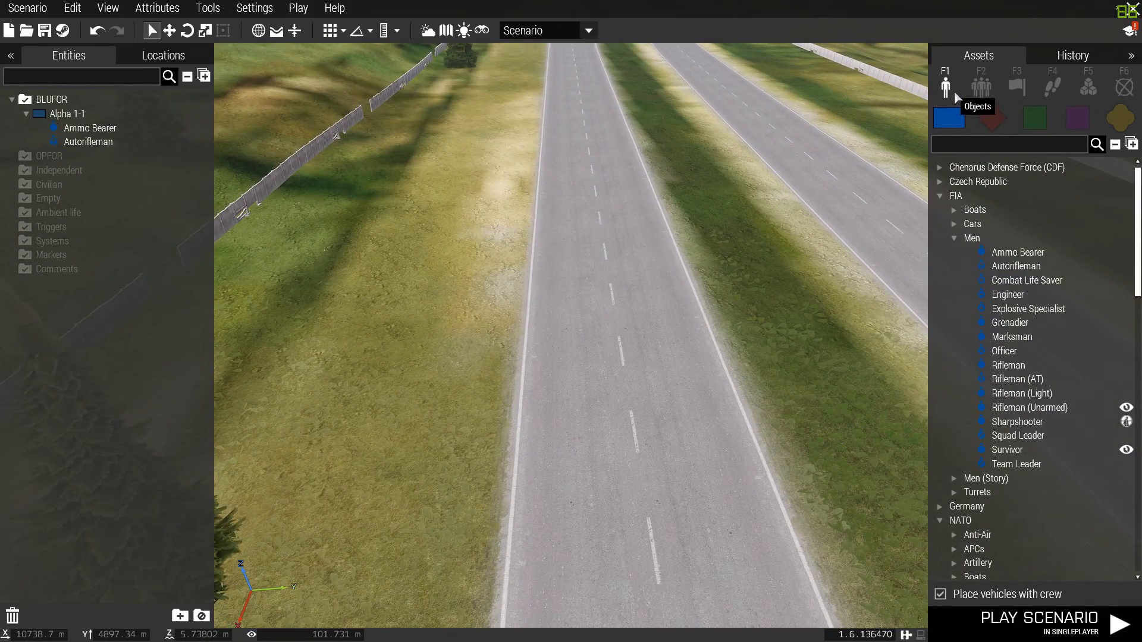
pyautogui.click(1023, 88)
pyautogui.press('d')
pyautogui.press('w')
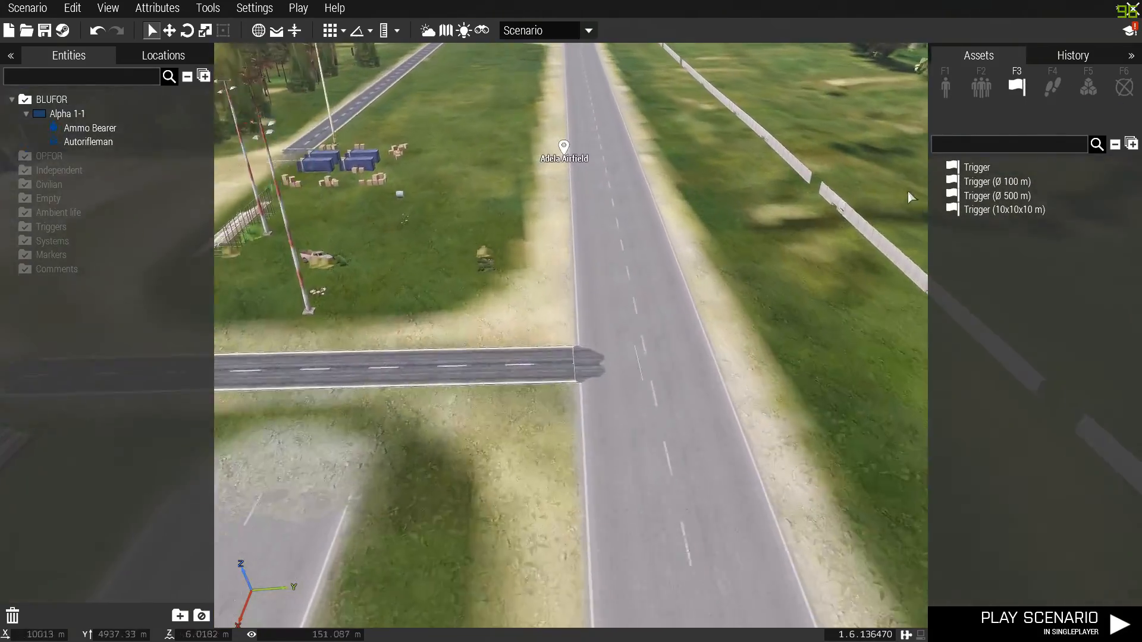
pyautogui.press('w')
pyautogui.press('s')
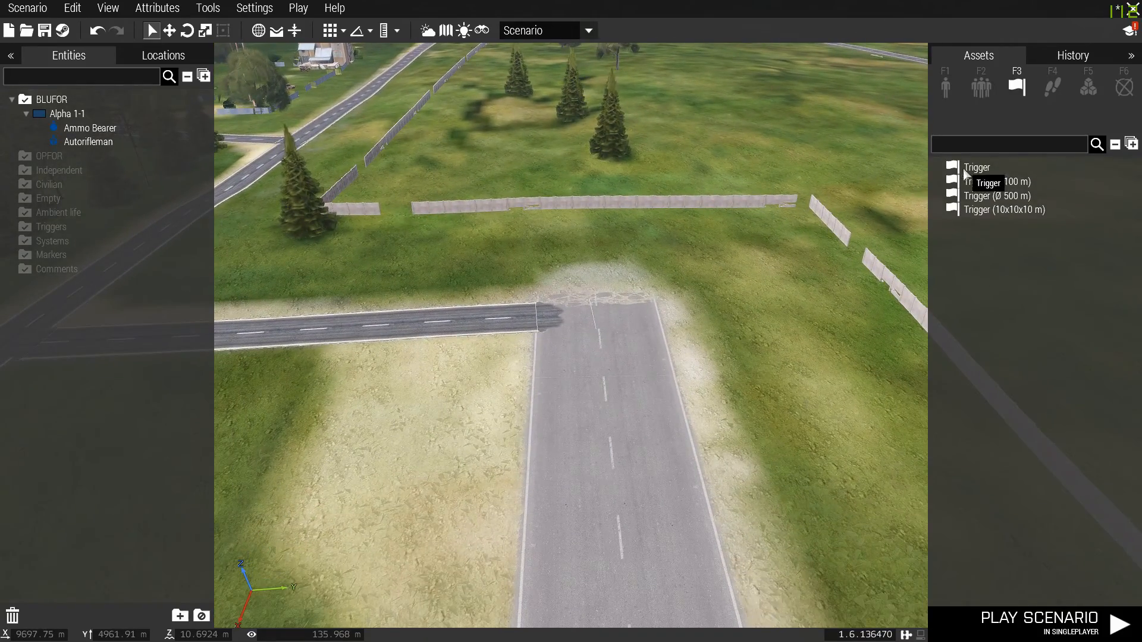
pyautogui.press('s')
pyautogui.click(963, 182)
pyautogui.click(647, 274)
pyautogui.moveTo(565, 328); pyautogui.dragTo(619, 337, button='right')
pyautogui.press('s')
# Reposition the triggers near the road junction and delete the Ø 100 m one
pyautogui.moveTo(412, 207); pyautogui.dragTo(435, 269)
pyautogui.moveTo(743, 139); pyautogui.dragTo(614, 163)
pyautogui.press('w')
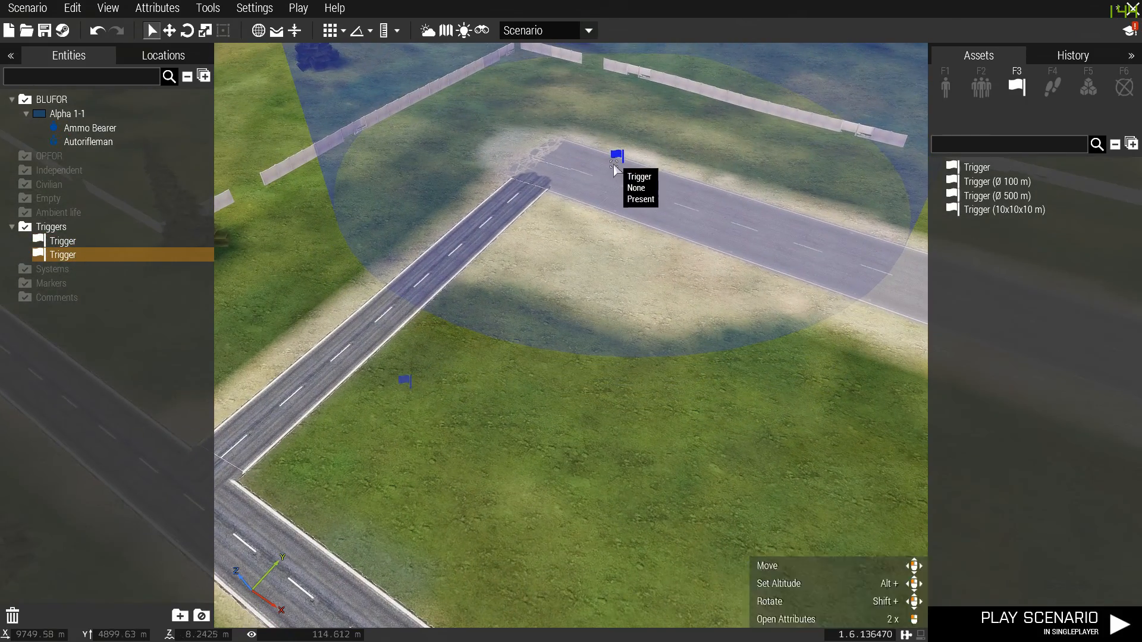
pyautogui.press('Delete')
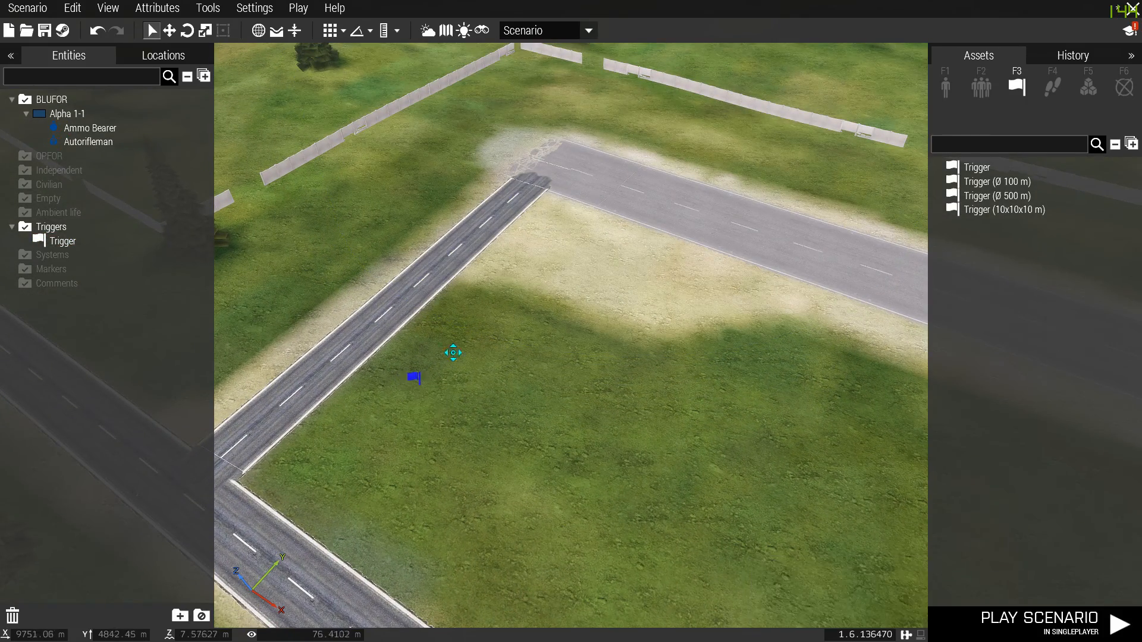
# Move the remaining Trigger onto the runway in front of the barricades at its end
pyautogui.moveTo(896, 216); pyautogui.dragTo(571, 300, button='right')
pyautogui.press('a')
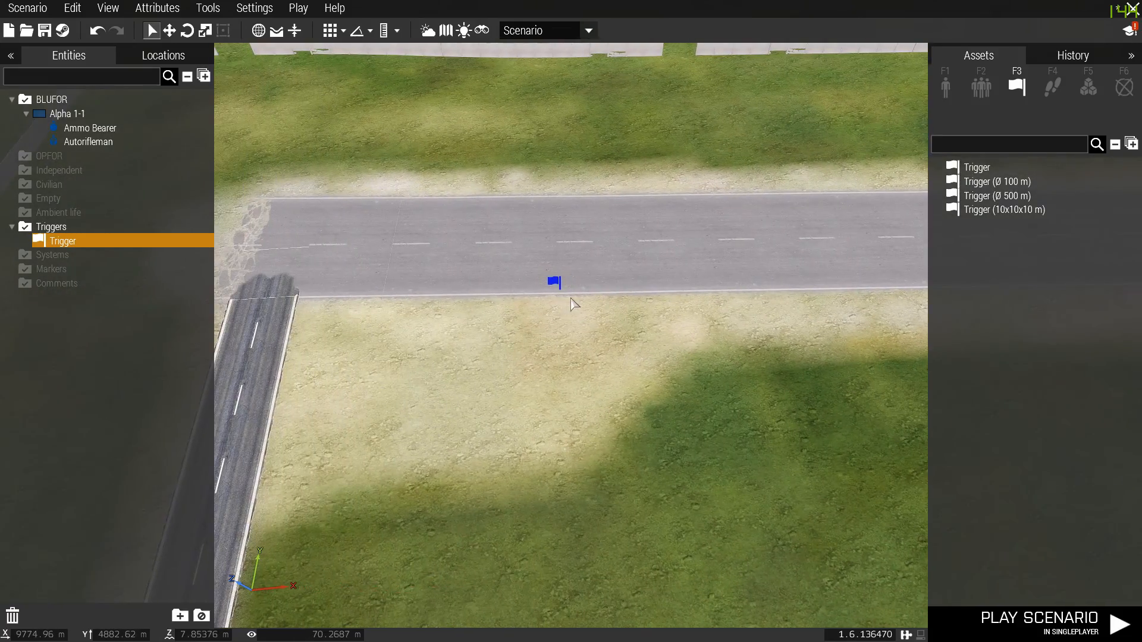
pyautogui.press('w')
pyautogui.moveTo(557, 289); pyautogui.dragTo(1041, 151)
pyautogui.moveTo(644, 262); pyautogui.dragTo(1040, 151, button='right')
pyautogui.moveTo(1041, 151); pyautogui.dragTo(532, 278)
pyautogui.press('w')
pyautogui.press('w')
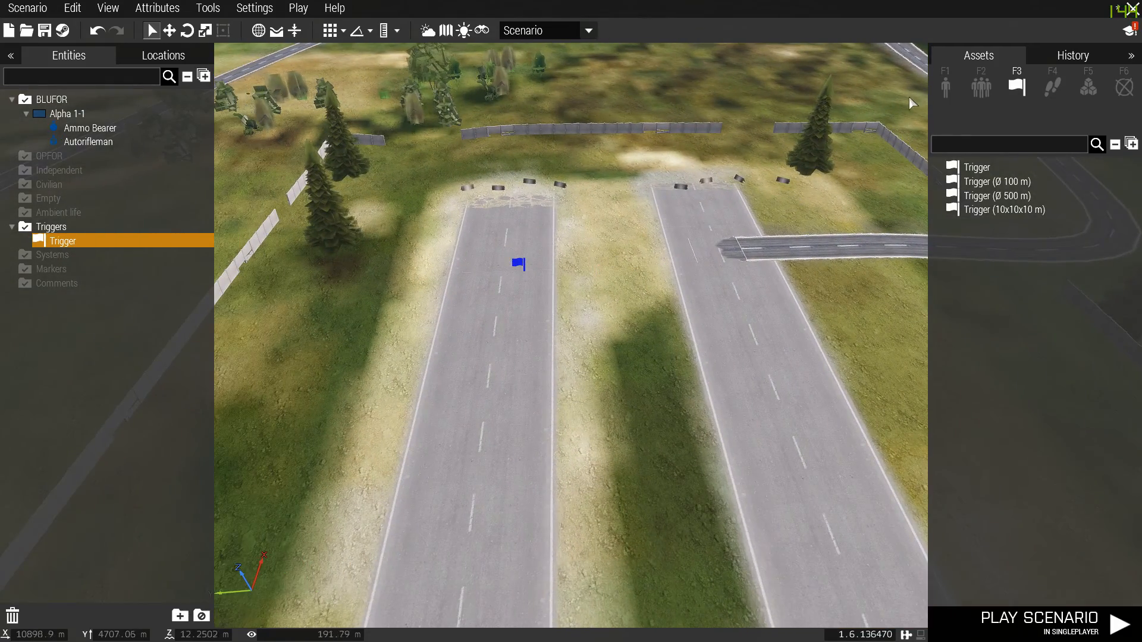
# Place a BLUFOR FIA Ammo Bearer on the runway a short distance from the trigger
pyautogui.click(944, 96)
pyautogui.click(979, 254)
pyautogui.click(523, 338)
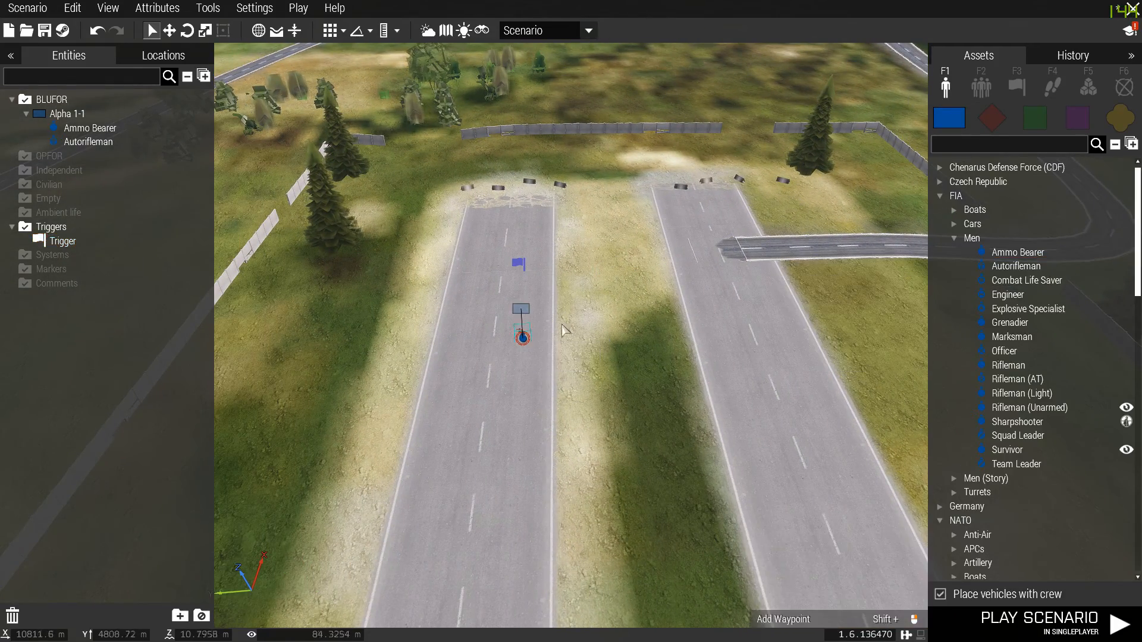
# Place an OPFOR FIA Ammo Bearer at the runway's edge beside the BLUFOR Ammo Bearer
pyautogui.click(990, 117)
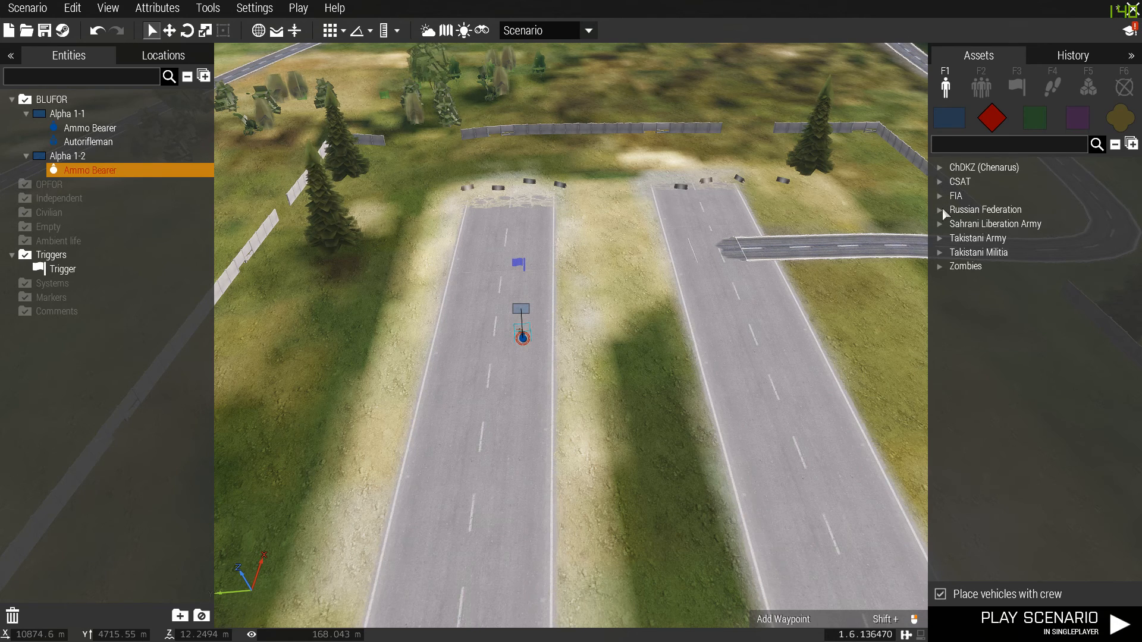
pyautogui.click(954, 238)
pyautogui.click(955, 223)
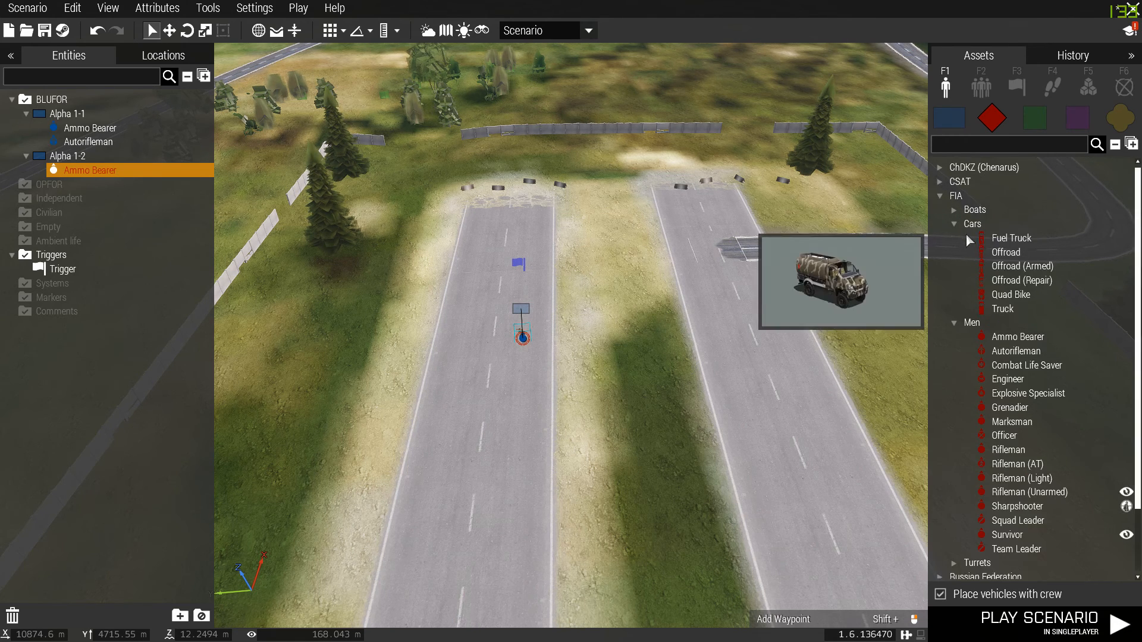
pyautogui.click(964, 338)
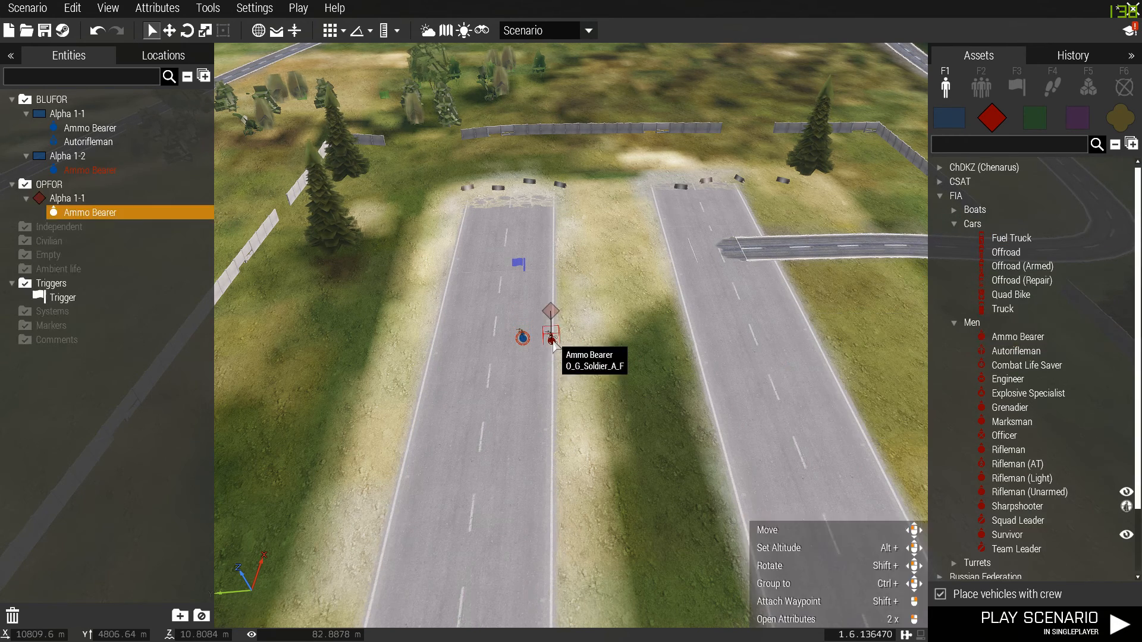
# Move the BLUFOR and OPFOR Ammo Bearers up the runway, closer to the trigger
pyautogui.click(539, 334)
pyautogui.scroll(5, 516, 365)
pyautogui.moveTo(508, 296); pyautogui.dragTo(522, 316)
pyautogui.press('w')
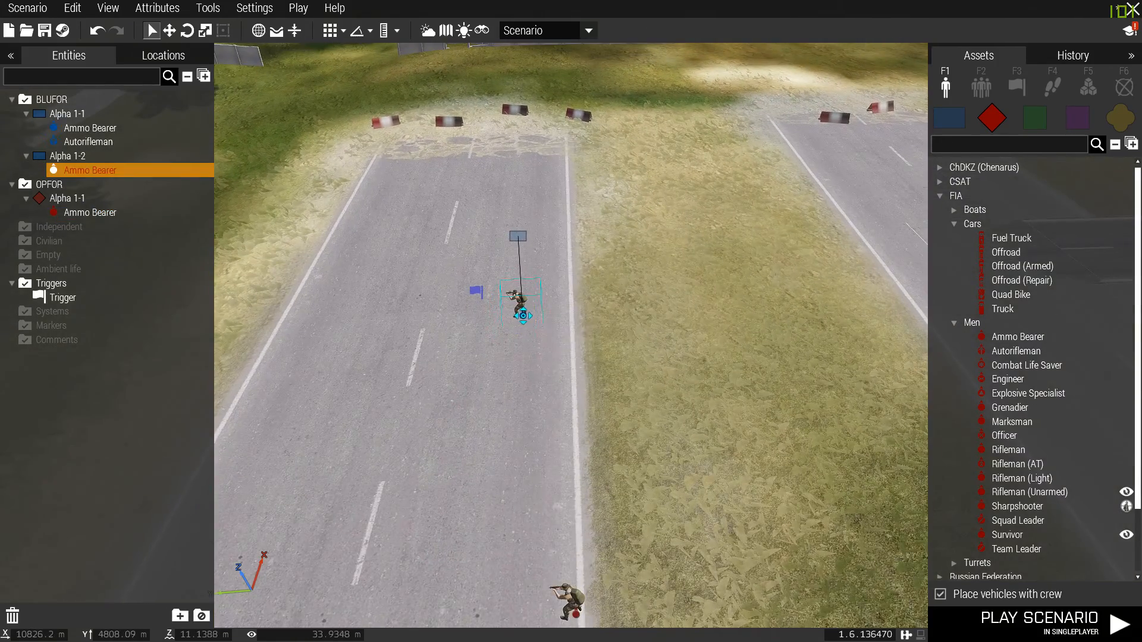
pyautogui.moveTo(568, 598); pyautogui.dragTo(565, 471)
pyautogui.moveTo(543, 395); pyautogui.dragTo(748, 407, button='right')
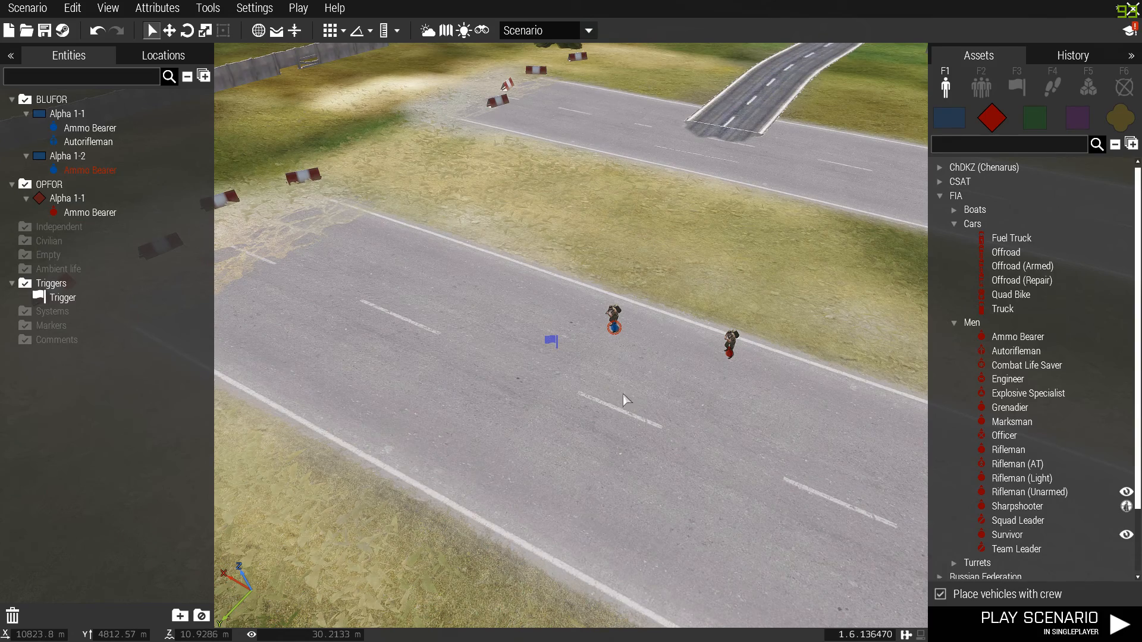
# Turn off the Player option in the attributes of the BLUFOR Ammo Bearer next to the trigger
pyautogui.scroll(2, 635, 365)
pyautogui.doubleClick(602, 316)
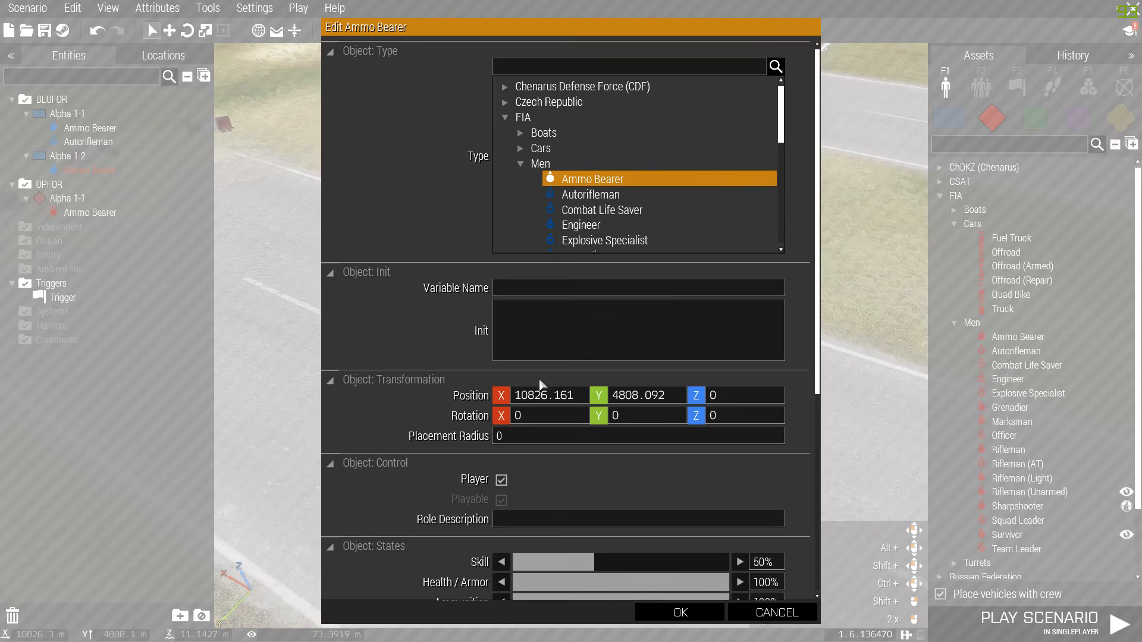
pyautogui.click(678, 613)
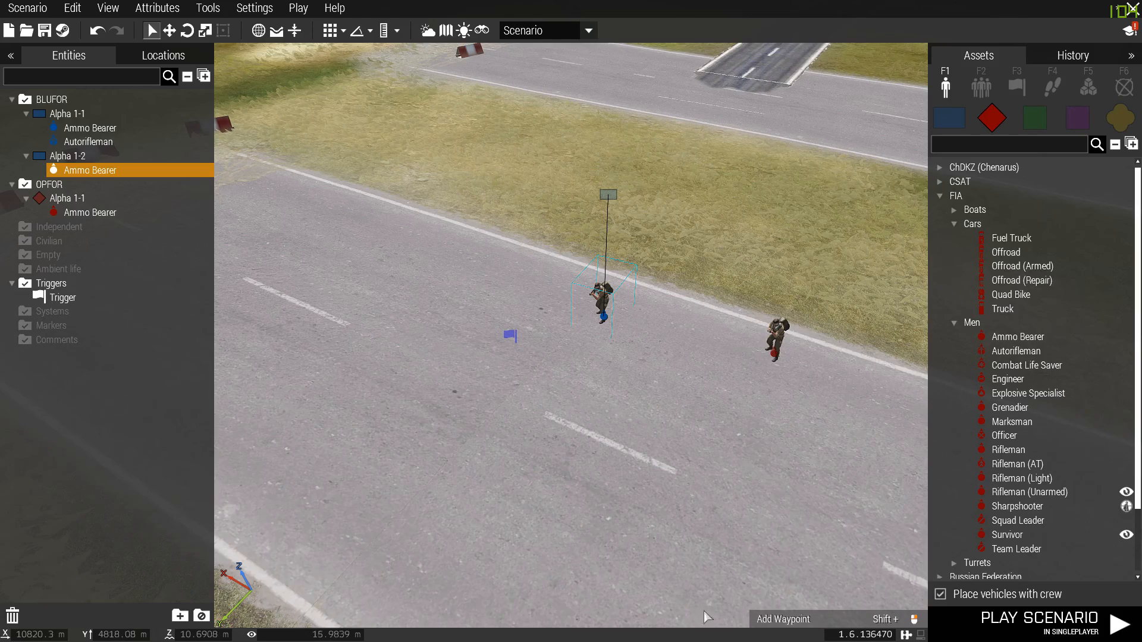
# Place a civilian Beggar on the runway's centre line and move the BLUFOR Ammo Bearer closer to the OPFOR one
pyautogui.click(1077, 117)
pyautogui.click(1005, 238)
pyautogui.click(646, 443)
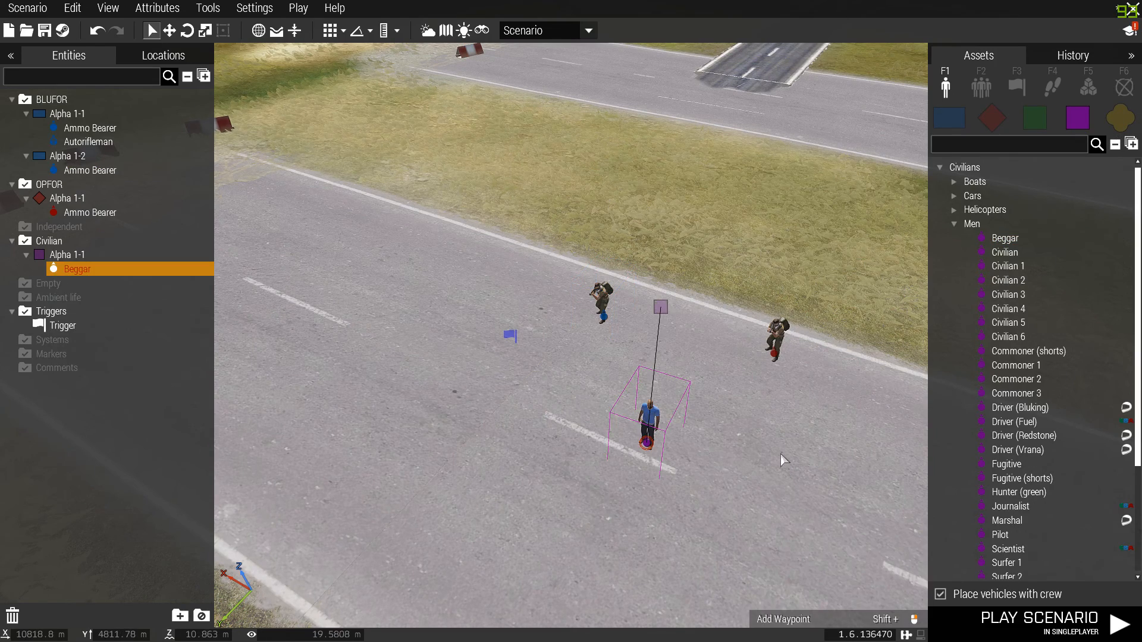
pyautogui.moveTo(603, 317); pyautogui.dragTo(669, 335)
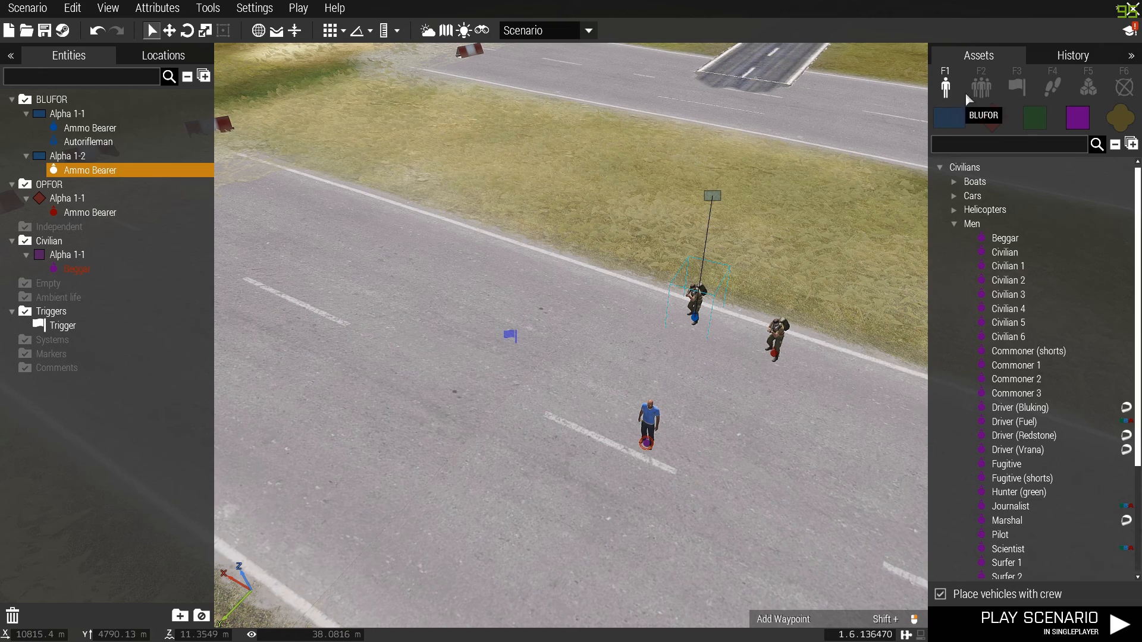
# Look through the faction lists and examine the Independents Allegiance setting in the scenario's general attributes
pyautogui.click(991, 119)
pyautogui.click(1035, 119)
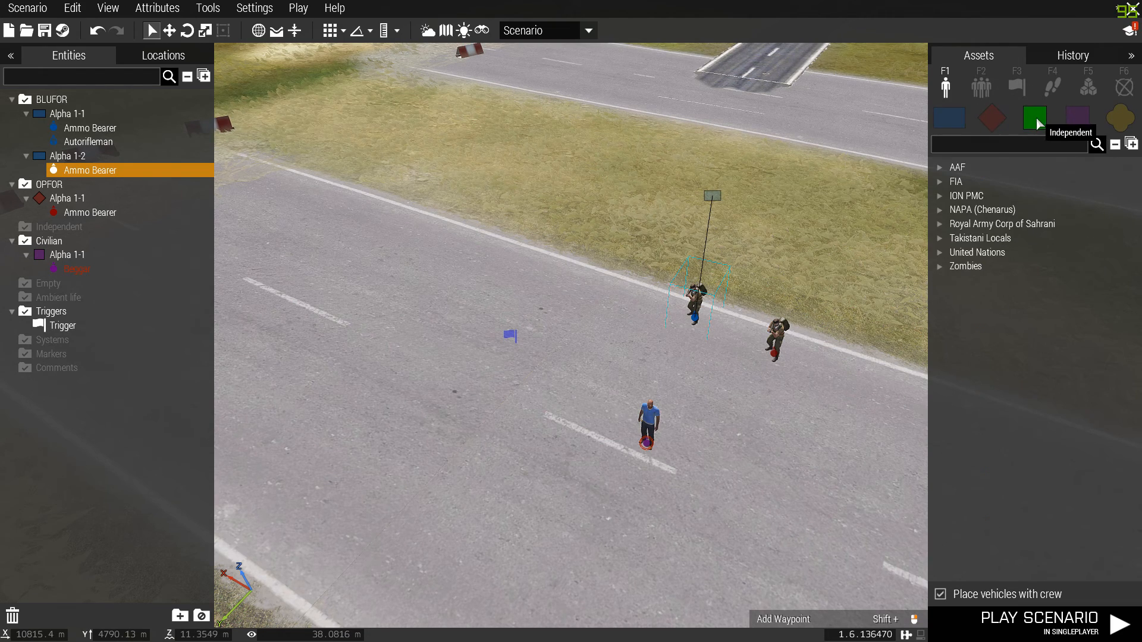
pyautogui.click(960, 115)
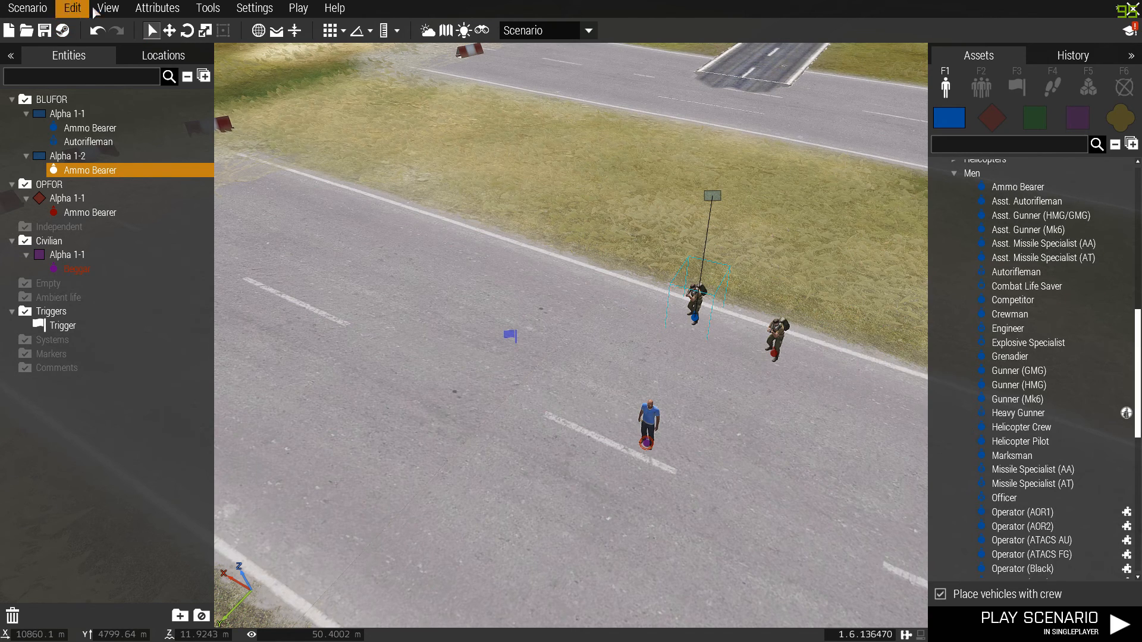
pyautogui.click(238, 10)
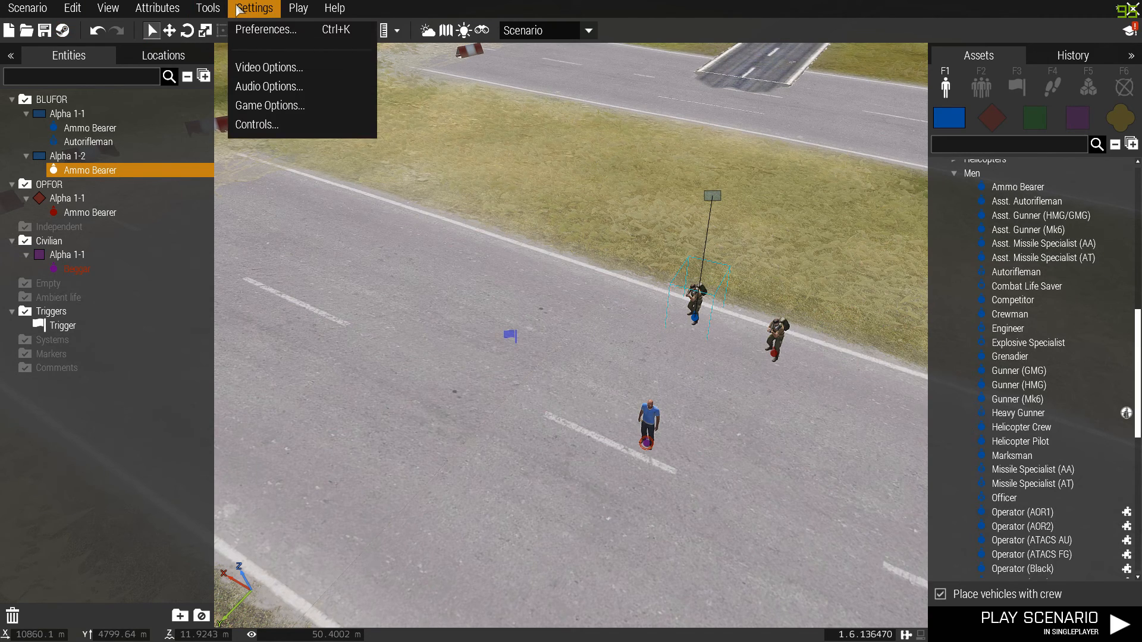
pyautogui.moveTo(121, 12)
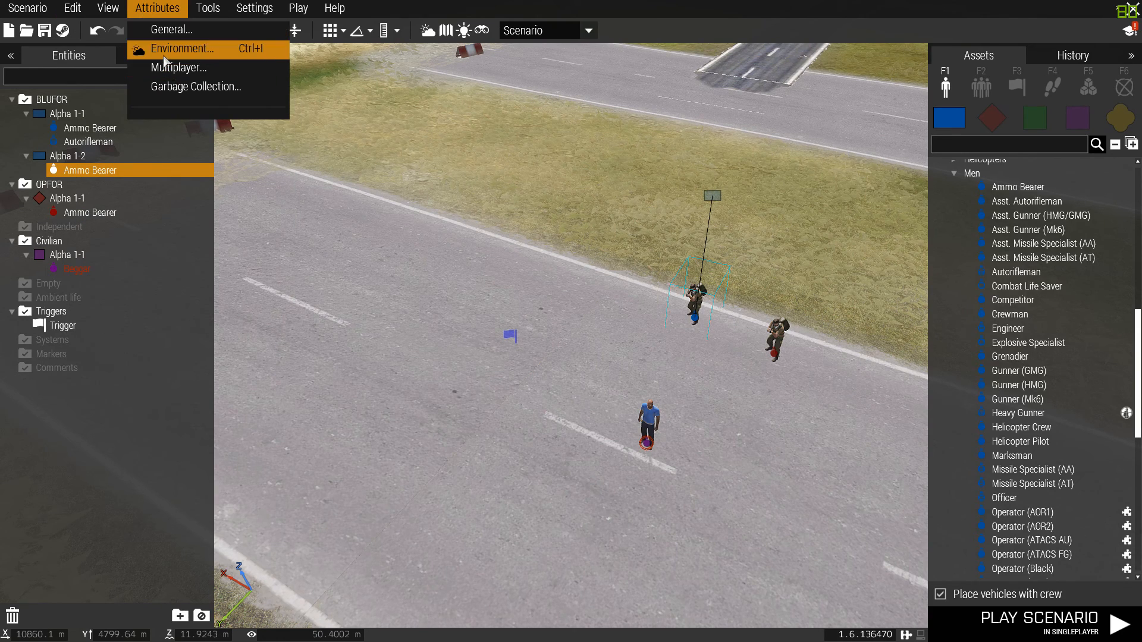
pyautogui.click(164, 55)
pyautogui.click(785, 470)
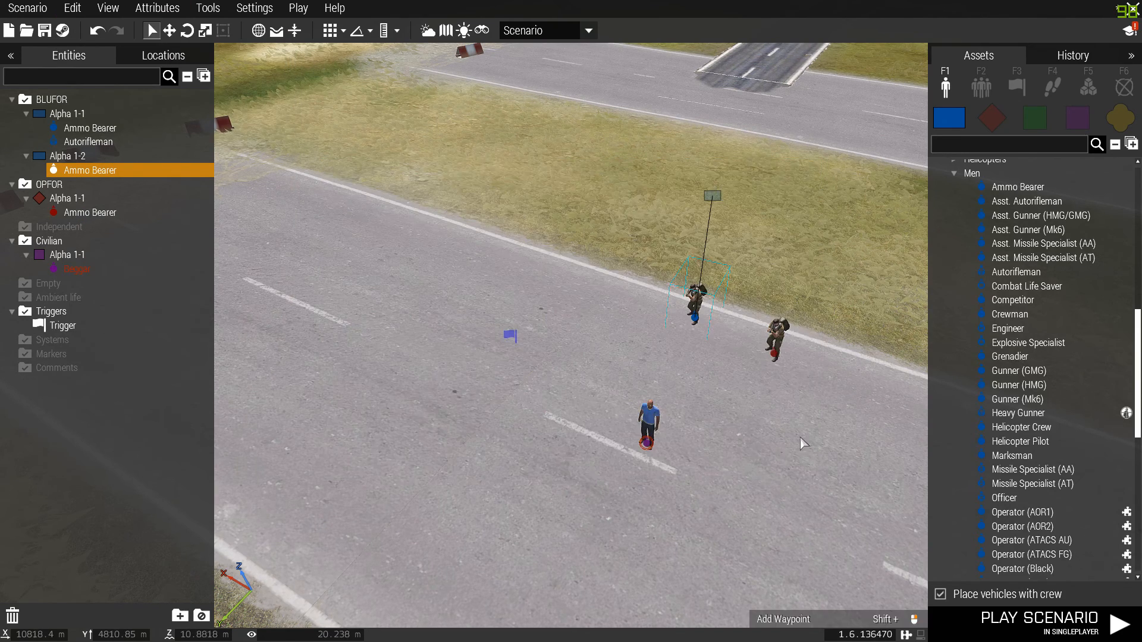
pyautogui.click(157, 8)
pyautogui.click(158, 30)
pyautogui.scroll(-5, 544, 502)
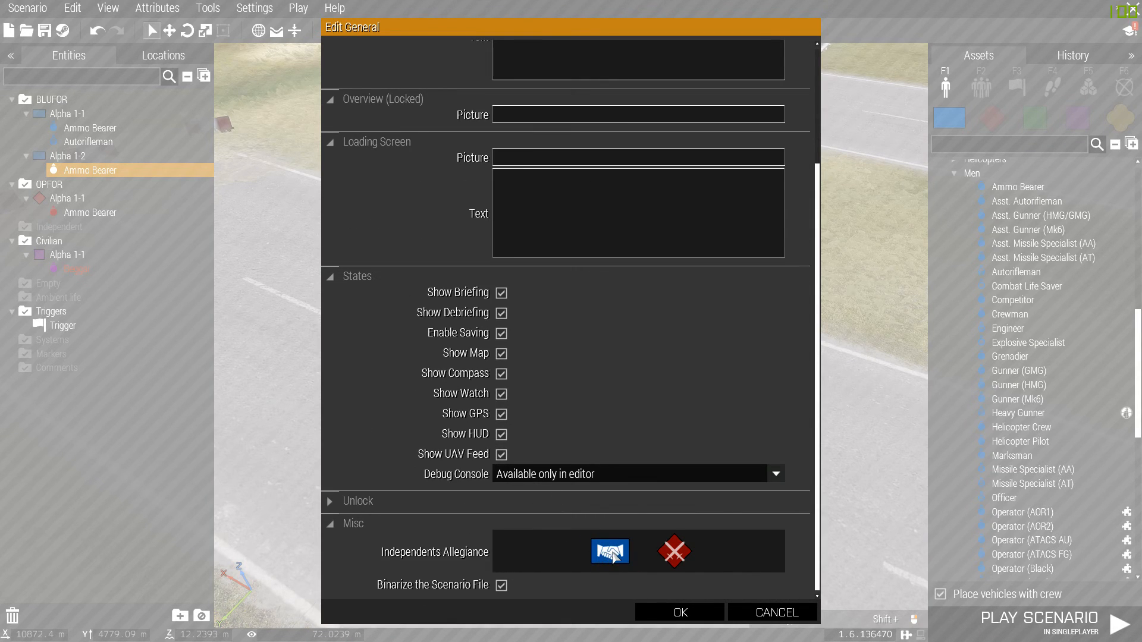
pyautogui.click(758, 616)
# Move the BLUFOR Ammo Bearer off the runway onto the grass outside the gap in the perimeter fence
pyautogui.moveTo(628, 381); pyautogui.dragTo(723, 363, button='right')
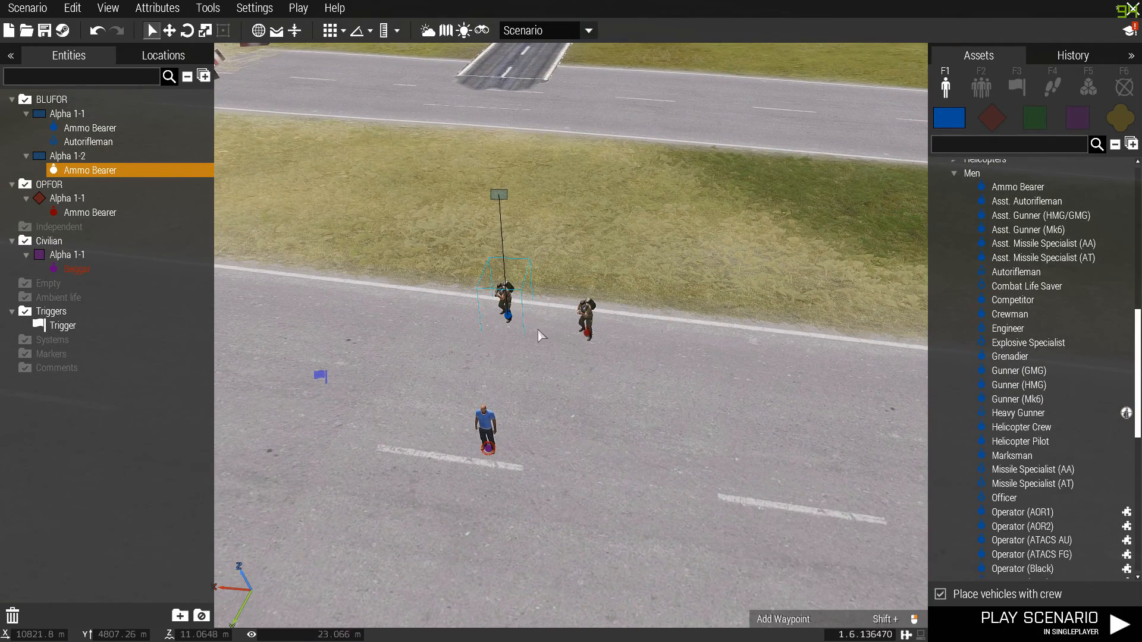
pyautogui.moveTo(657, 381); pyautogui.dragTo(507, 387, button='right')
pyautogui.moveTo(698, 387); pyautogui.dragTo(500, 366, button='right')
pyautogui.press('d')
pyautogui.press('s')
pyautogui.press('w')
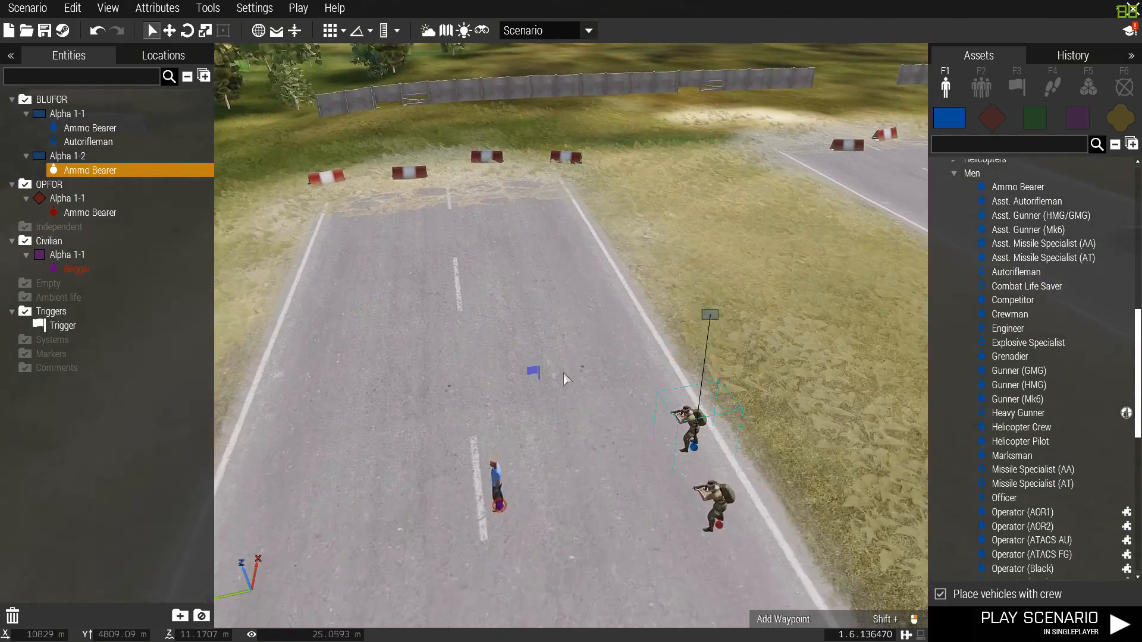
pyautogui.moveTo(525, 415); pyautogui.dragTo(512, 378)
pyautogui.moveTo(708, 504); pyautogui.dragTo(339, 311)
pyautogui.moveTo(655, 364); pyautogui.dragTo(339, 311, button='right')
pyautogui.moveTo(339, 311); pyautogui.dragTo(466, 364)
pyautogui.moveTo(375, 329); pyautogui.dragTo(467, 363, button='right')
pyautogui.moveTo(467, 363); pyautogui.dragTo(528, 359)
pyautogui.moveTo(466, 363); pyautogui.dragTo(528, 359, button='right')
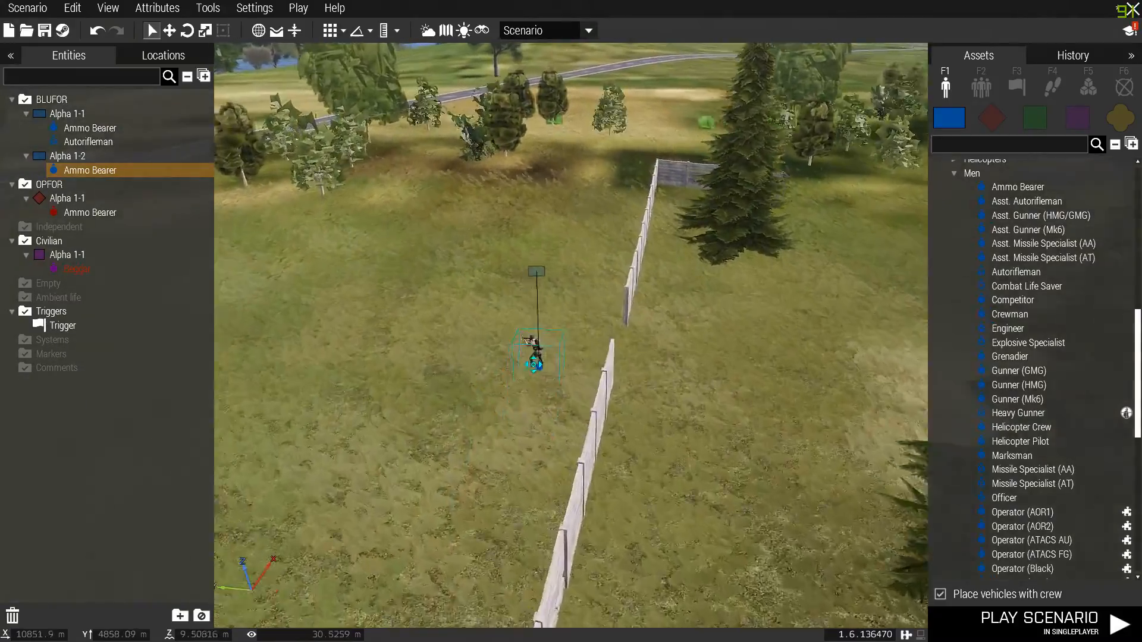
pyautogui.moveTo(527, 359); pyautogui.dragTo(795, 398)
pyautogui.moveTo(528, 360); pyautogui.dragTo(796, 398, button='right')
pyautogui.moveTo(795, 398); pyautogui.dragTo(667, 336)
# Move the trigger into the fence gap and bring the OPFOR Ammo Bearer and the Beggar onto the grass inside the fence
pyautogui.press('d')
pyautogui.moveTo(723, 301); pyautogui.dragTo(511, 351, button='right')
pyautogui.press('a')
pyautogui.moveTo(553, 286); pyautogui.dragTo(850, 303, button='right')
pyautogui.press('w')
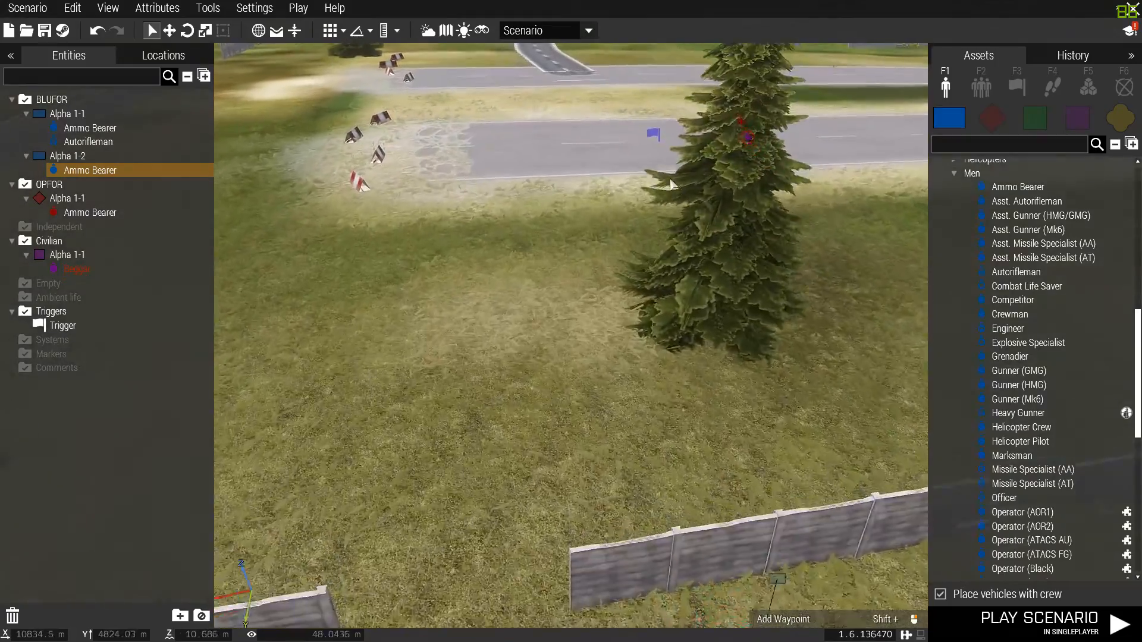
pyautogui.press('s')
pyautogui.moveTo(684, 149); pyautogui.dragTo(553, 321)
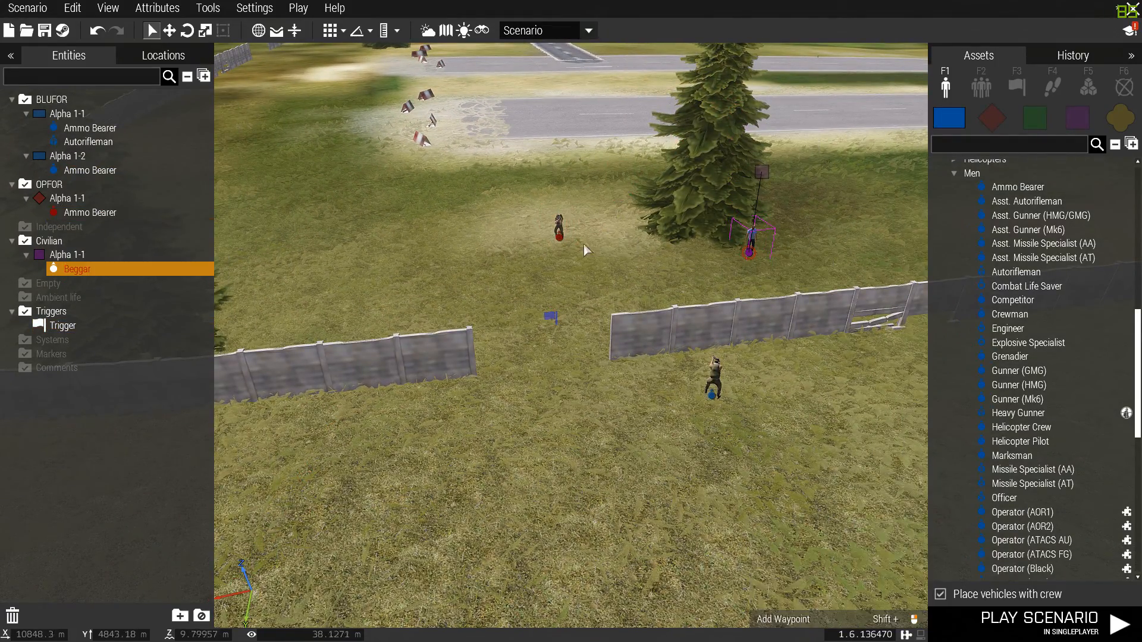
# Reposition the OPFOR Ammo Bearer behind the large fir tree and the Beggar nearer to the fence
pyautogui.moveTo(559, 231); pyautogui.dragTo(654, 217)
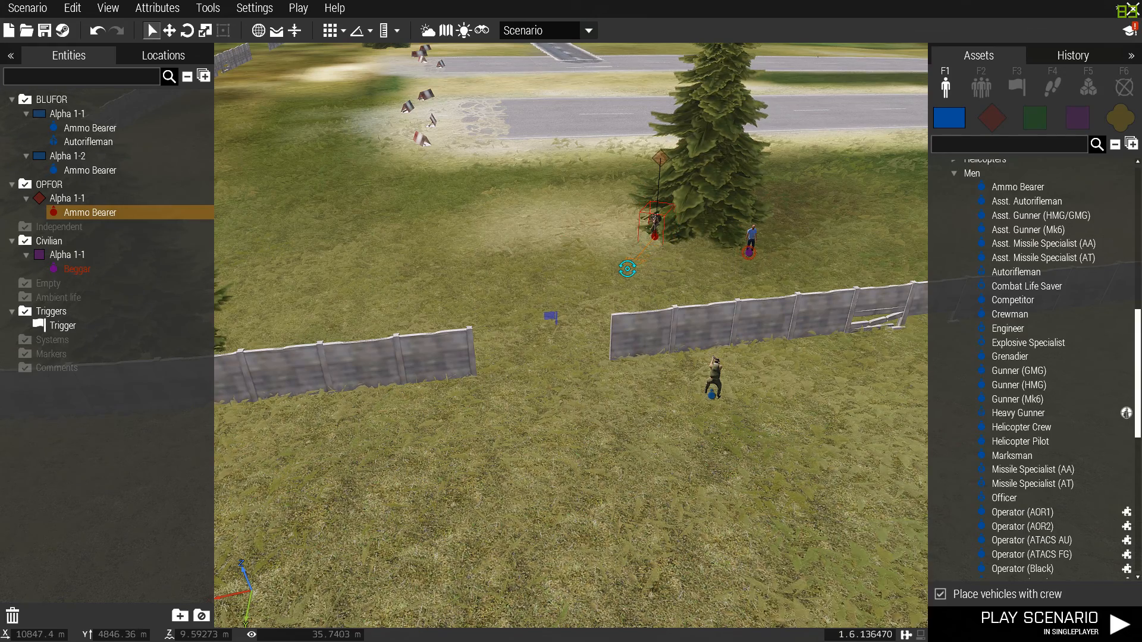
pyautogui.press('w')
pyautogui.moveTo(729, 216); pyautogui.dragTo(771, 202)
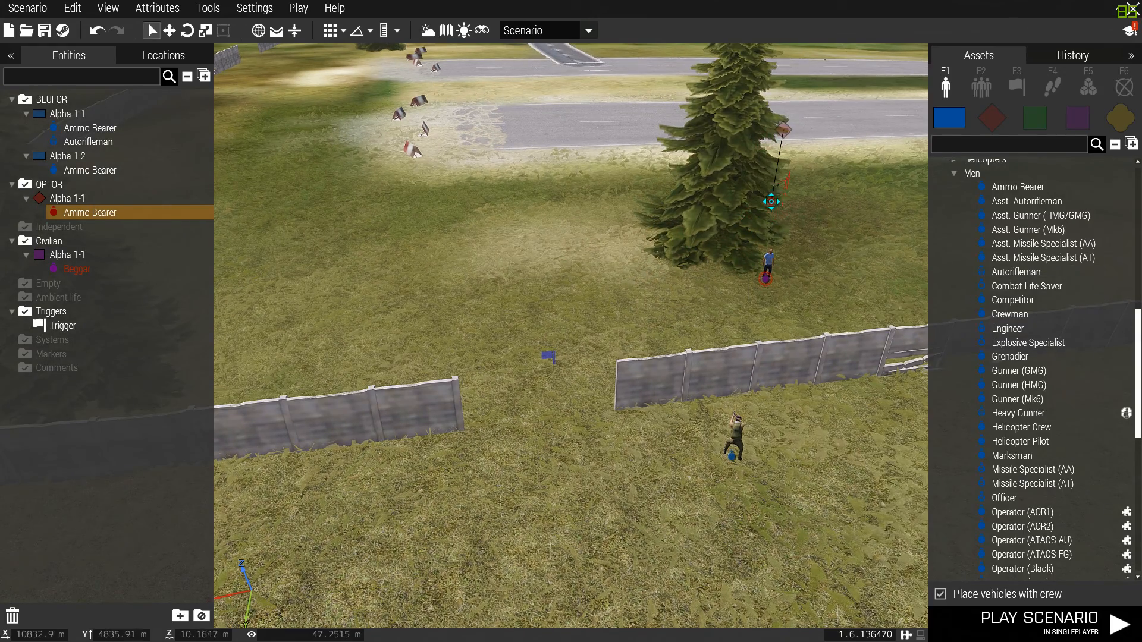
pyautogui.keyDown('ctrl'); pyautogui.click(766, 280); pyautogui.keyUp('ctrl')
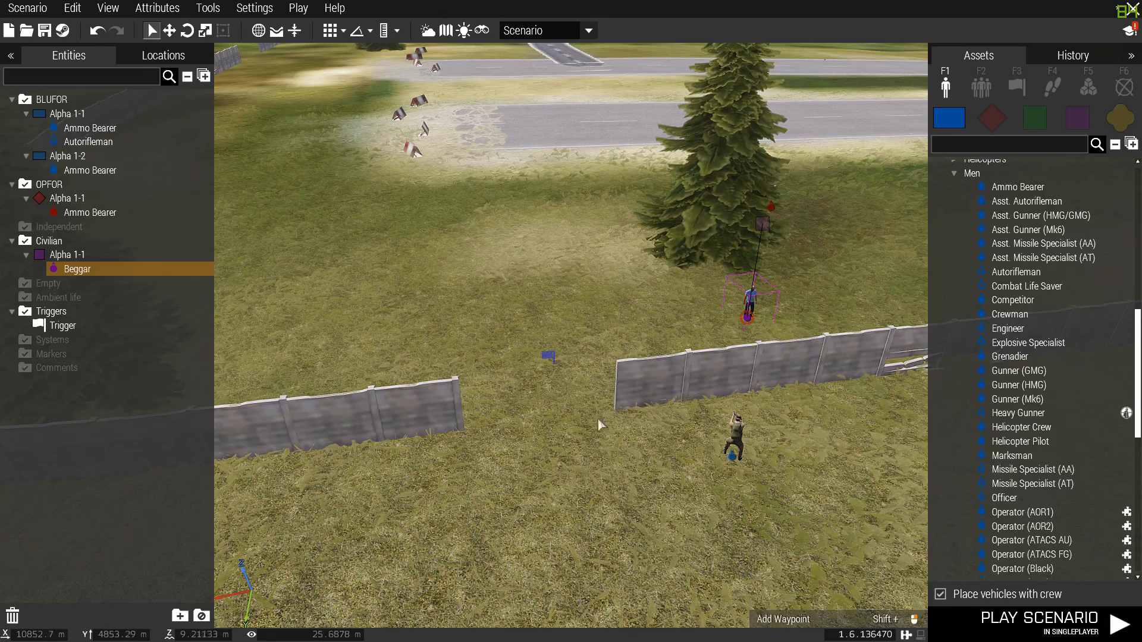
# Set the trigger's size to 5 by 5 and its shape to rectangle
pyautogui.doubleClick(549, 355)
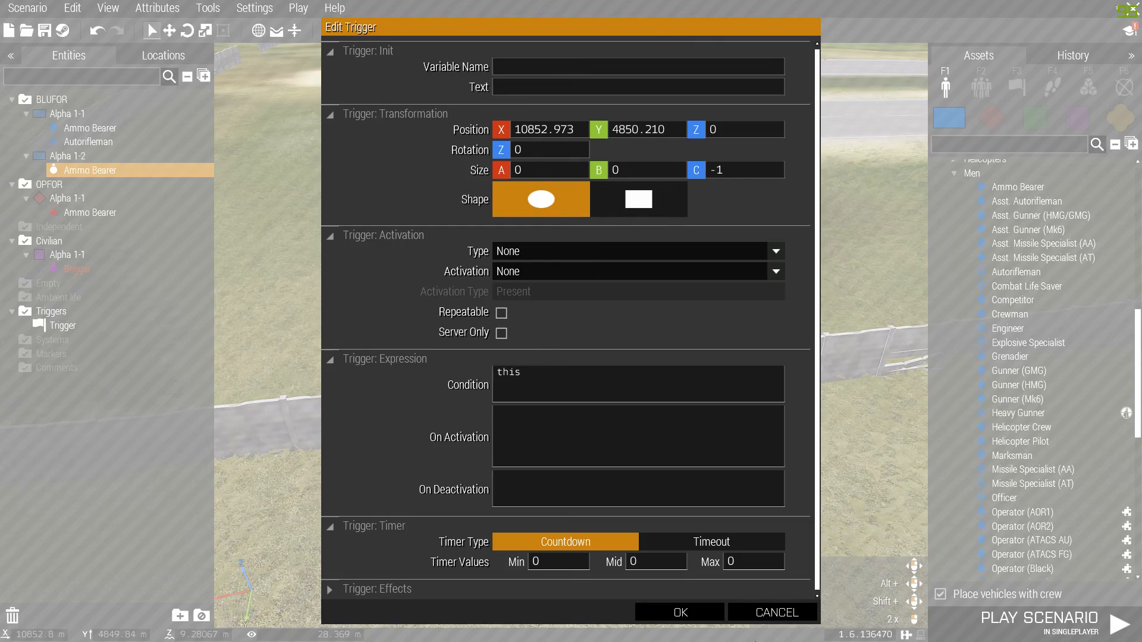
pyautogui.click(747, 615)
pyautogui.doubleClick(548, 356)
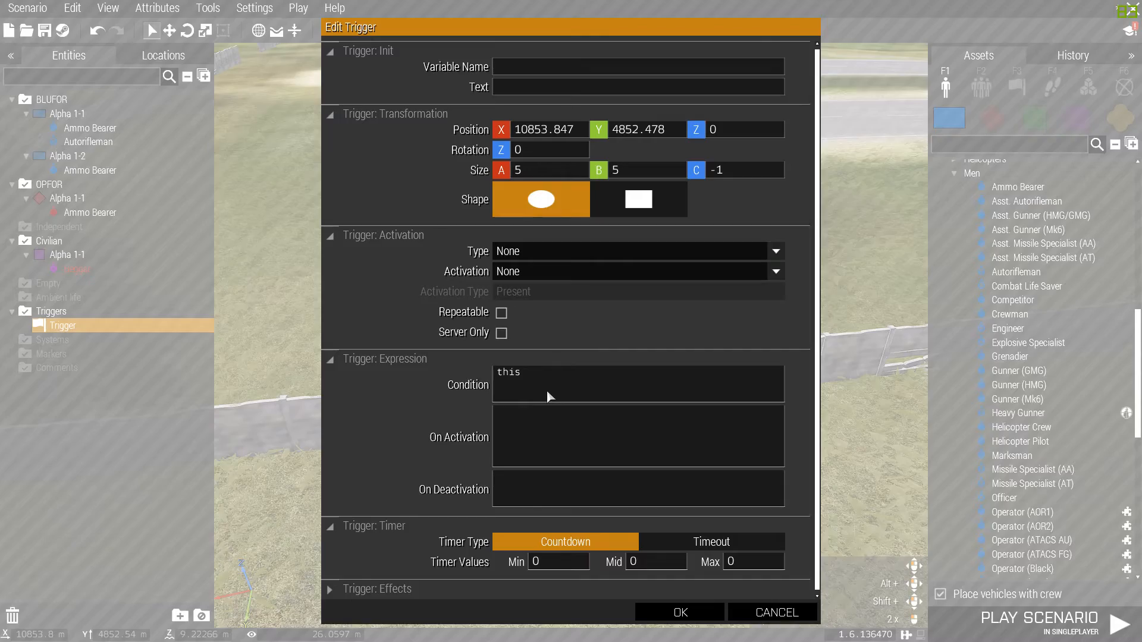
pyautogui.click(638, 199)
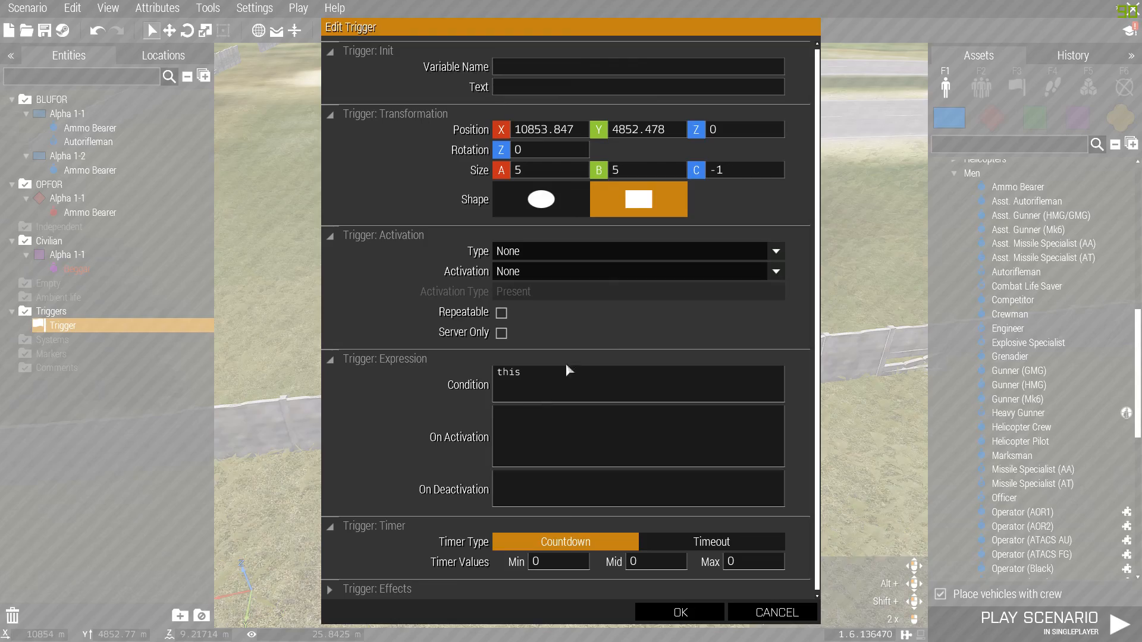
pyautogui.click(680, 612)
# Rotate the trigger to about 186° to line up with the fence and move the BLUFOR Ammo Bearer in front of the gap
pyautogui.moveTo(551, 394); pyautogui.dragTo(544, 362)
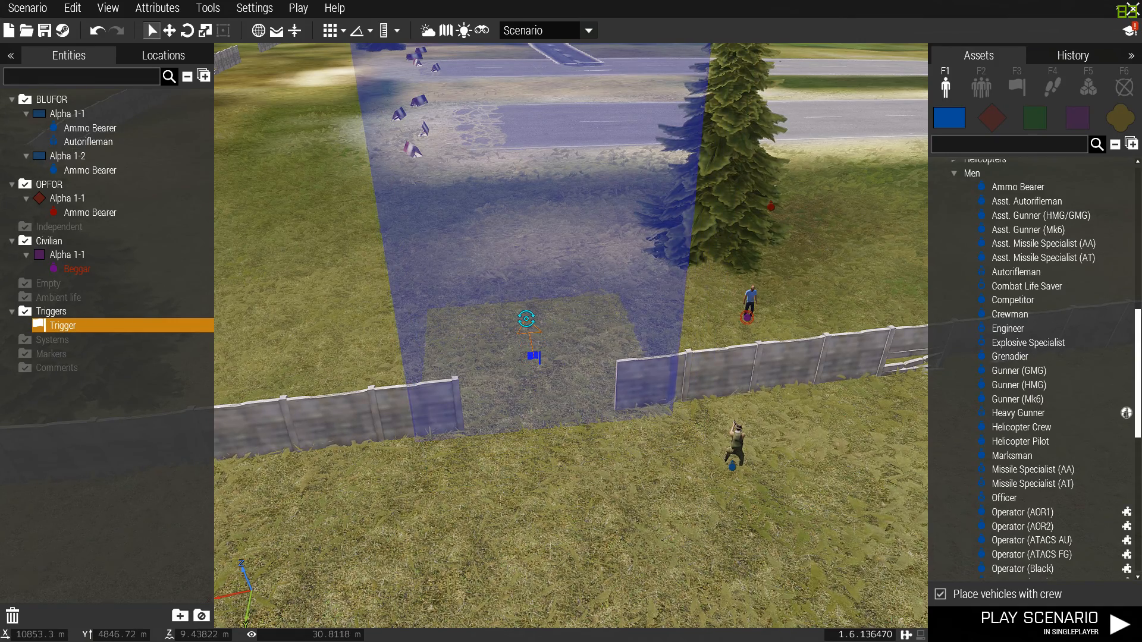
pyautogui.click(699, 498)
pyautogui.moveTo(736, 470); pyautogui.dragTo(561, 565)
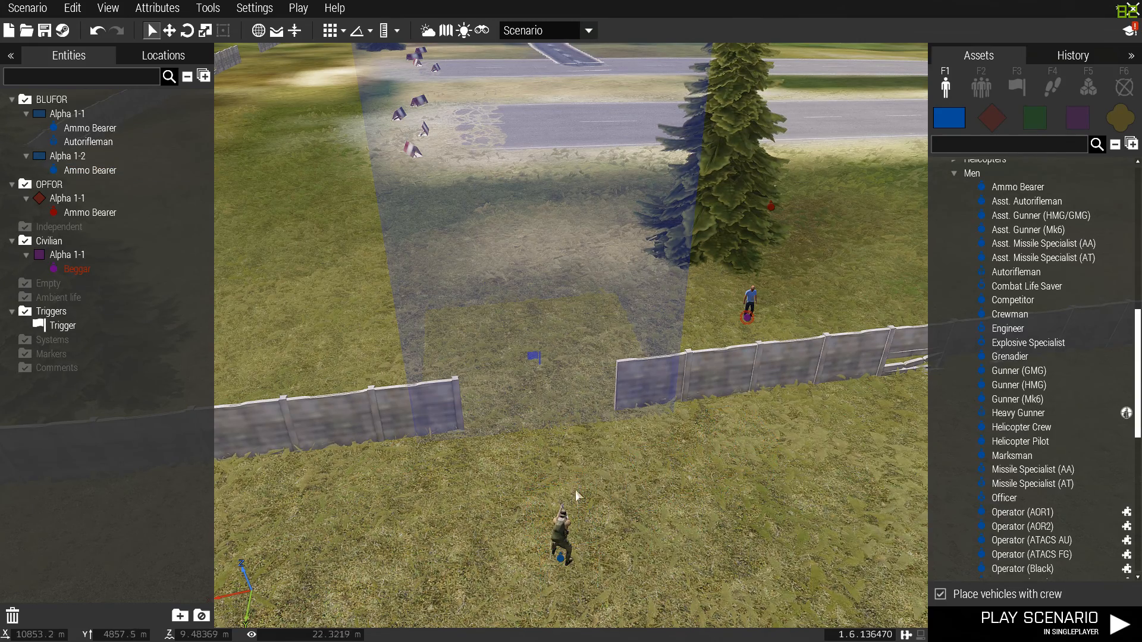
# Set the trigger's activation to BLUFOR with type None, and review its activation type and condition
pyautogui.doubleClick(534, 358)
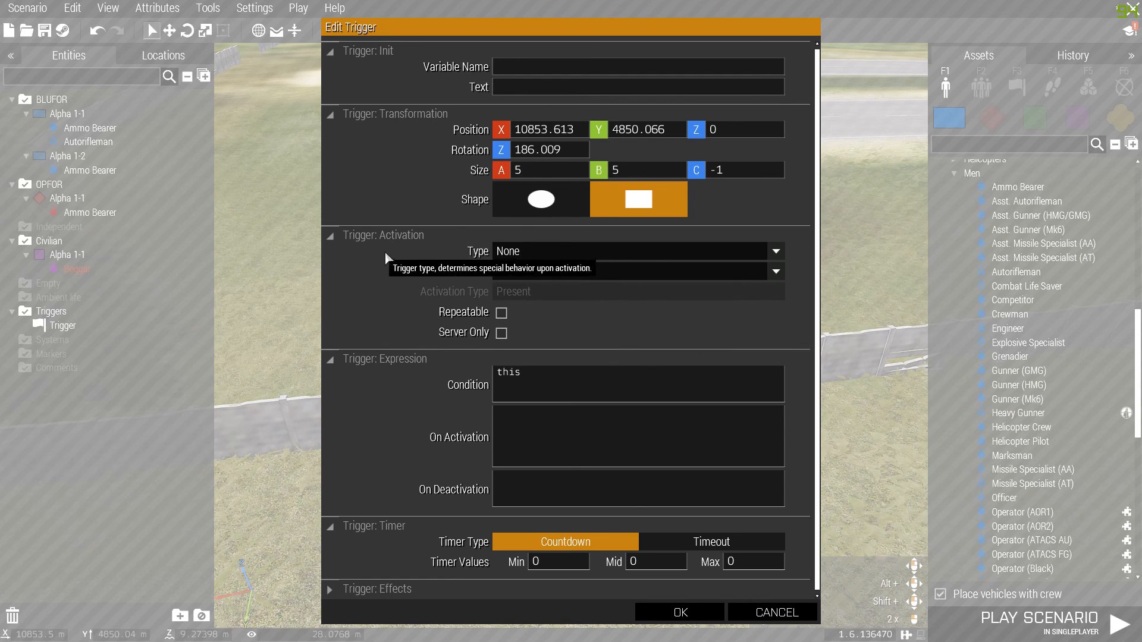
pyautogui.click(560, 254)
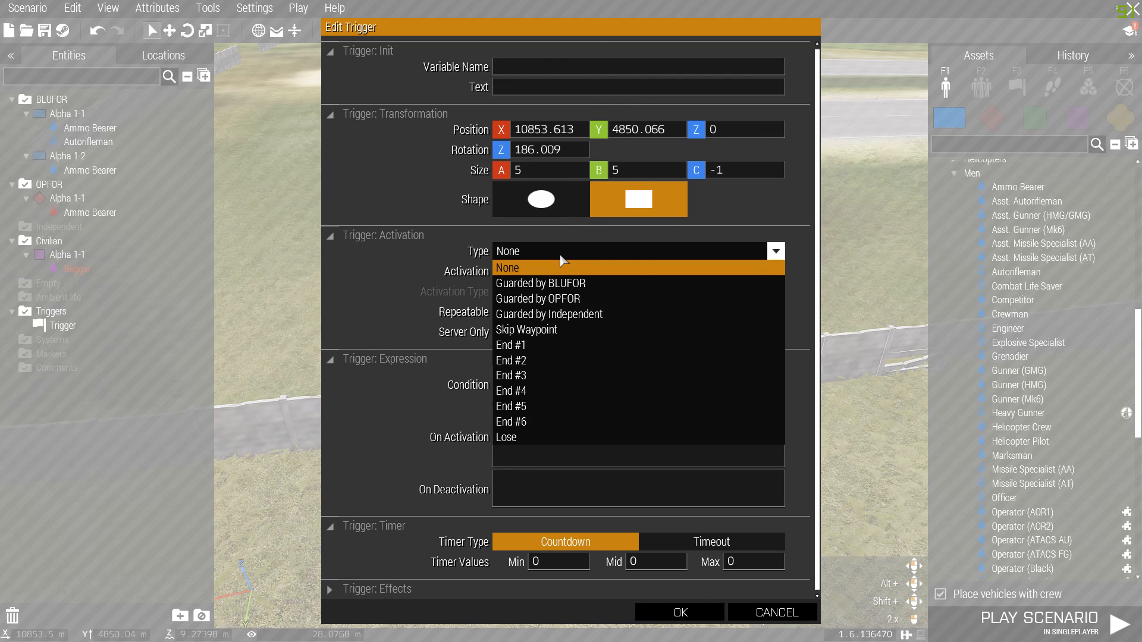
pyautogui.click(561, 256)
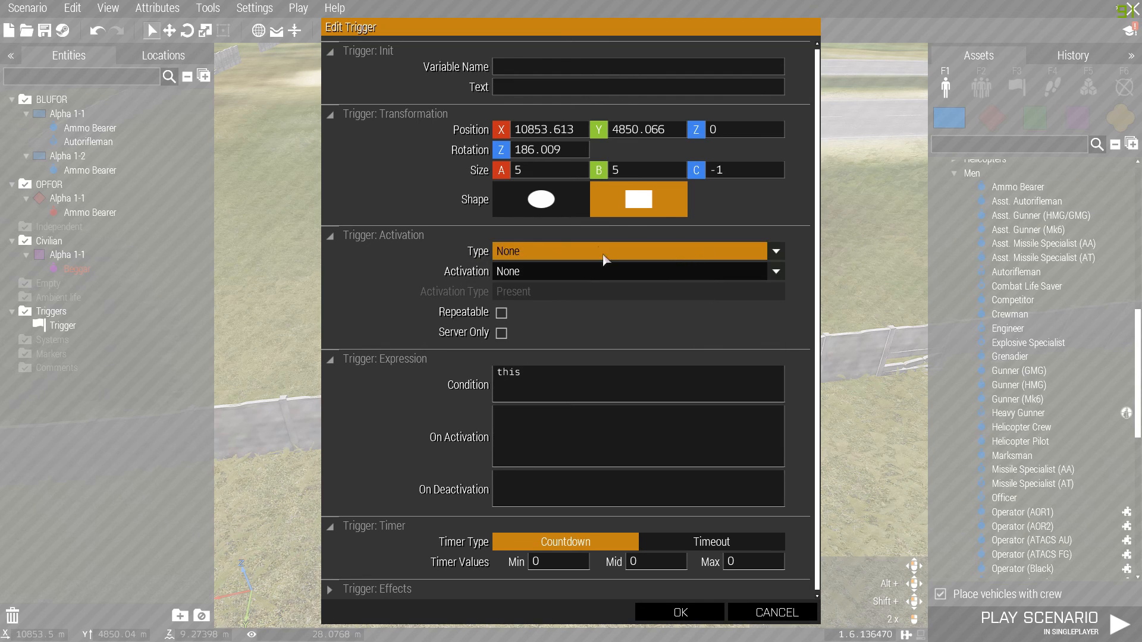
pyautogui.click(525, 273)
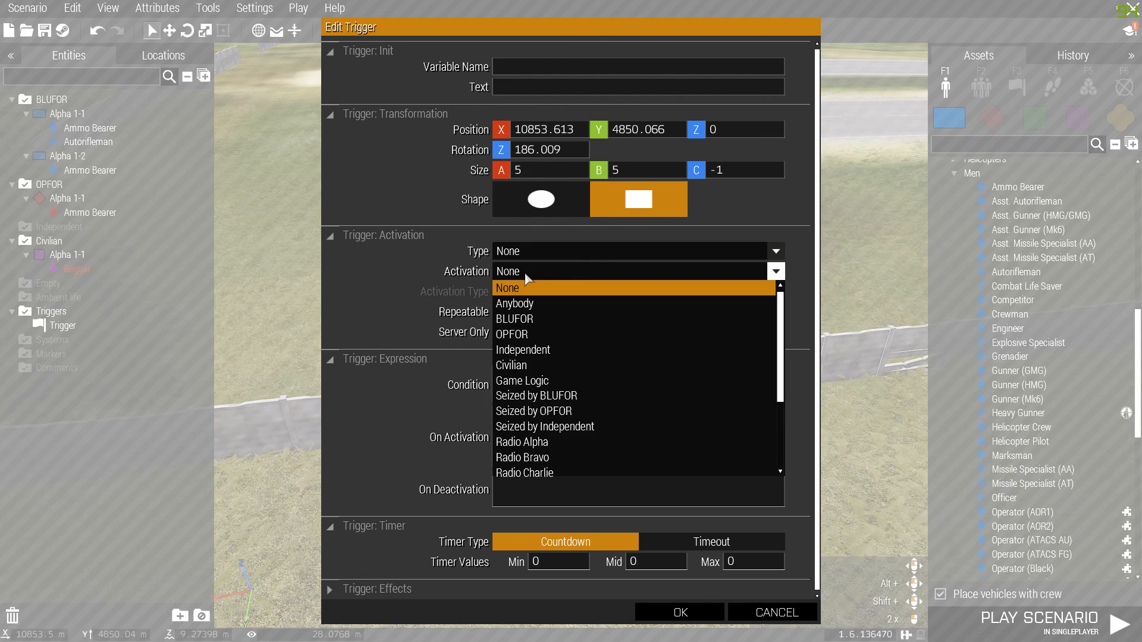
pyautogui.click(541, 314)
pyautogui.click(649, 620)
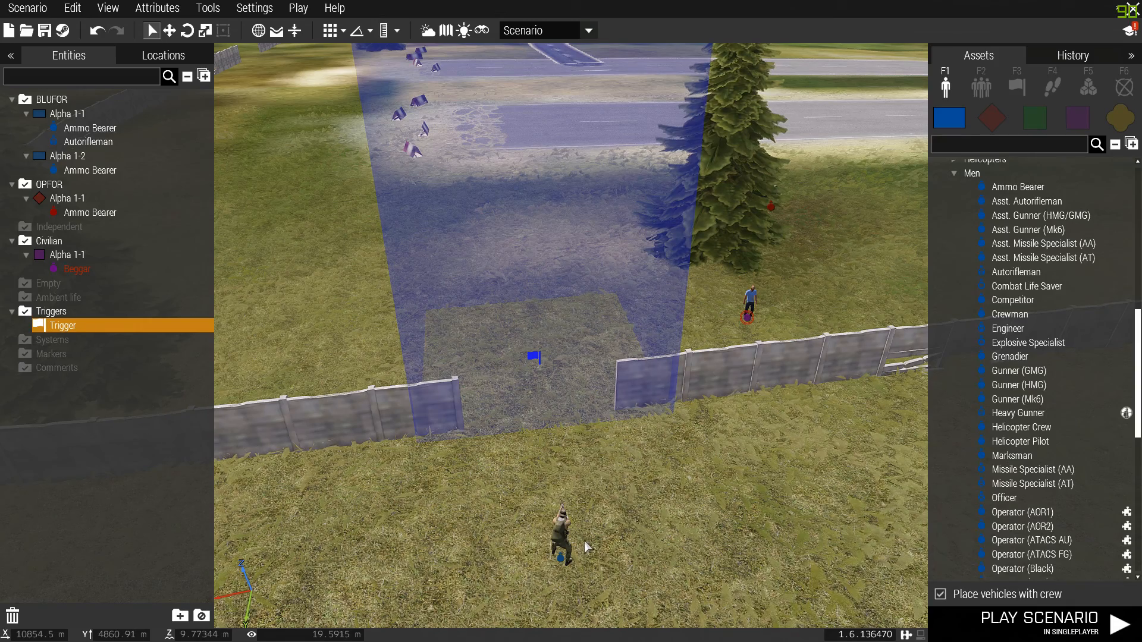
pyautogui.doubleClick(525, 357)
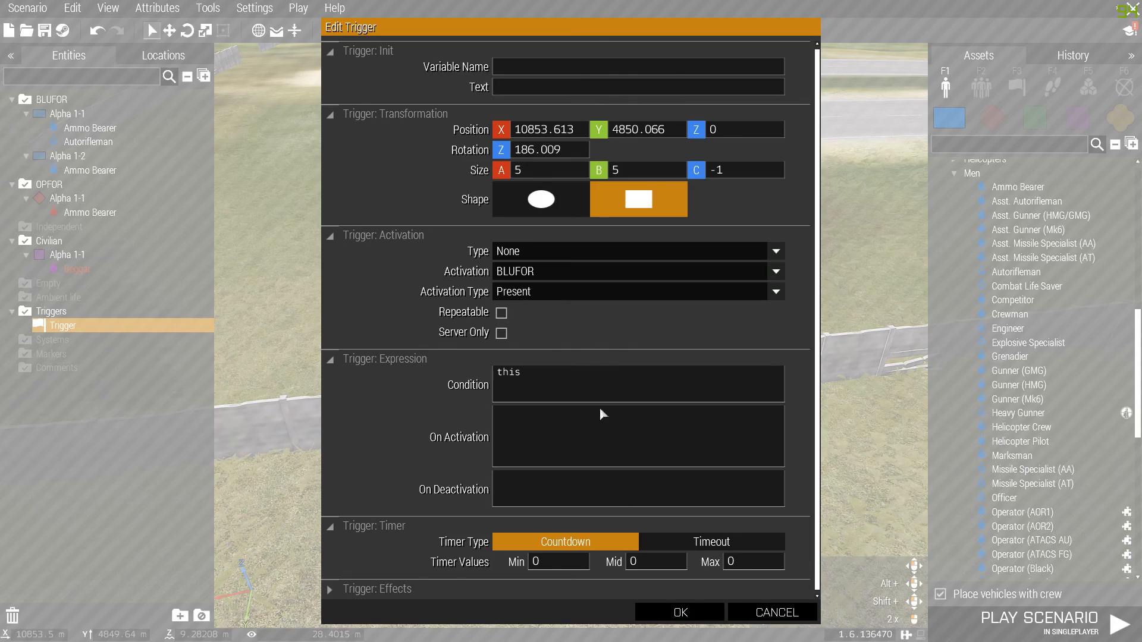
pyautogui.click(676, 610)
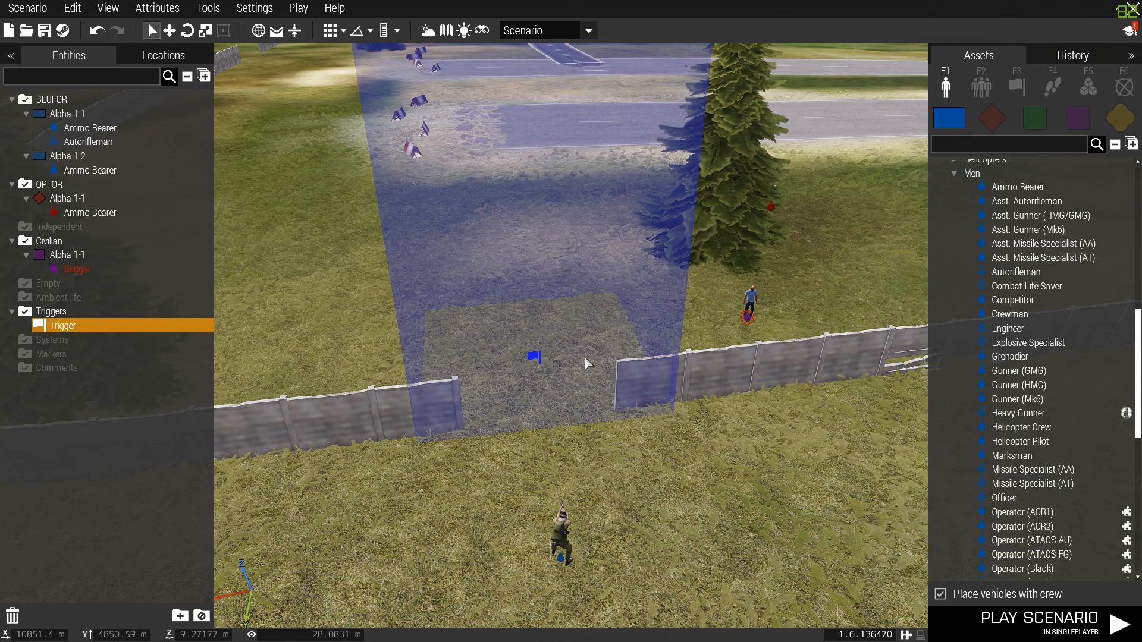
# Give the BLUFOR Ammo Bearer a Move waypoint through the fence gap, just beyond the trigger's centre
pyautogui.click(562, 562)
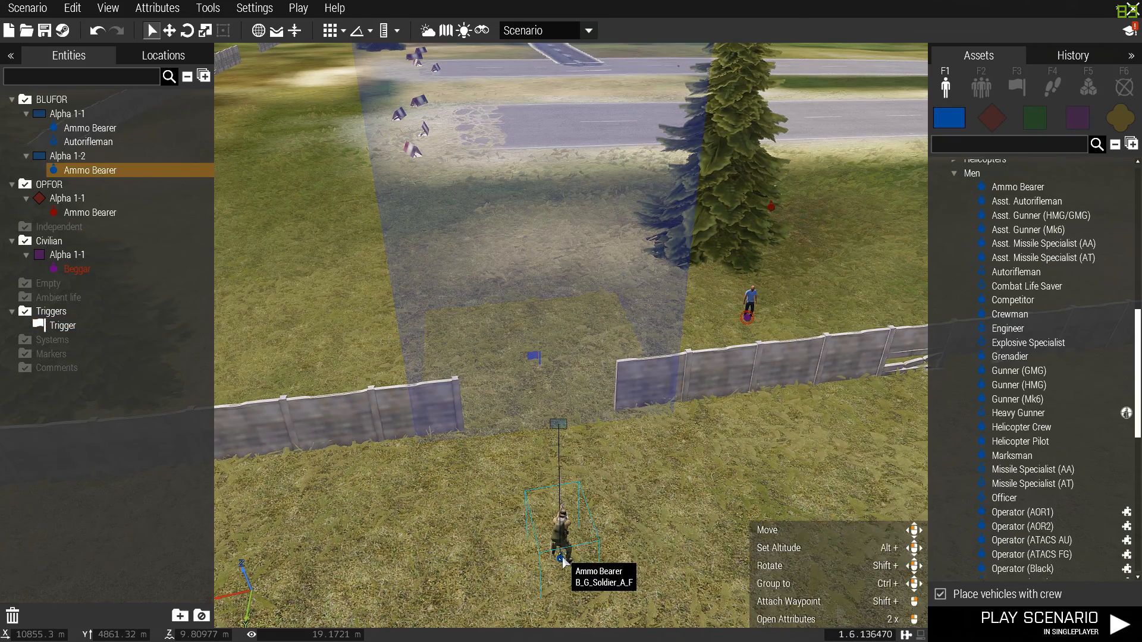
pyautogui.keyDown('shift'); pyautogui.click(512, 321); pyautogui.keyUp('shift')
pyautogui.moveTo(511, 320); pyautogui.dragTo(523, 272)
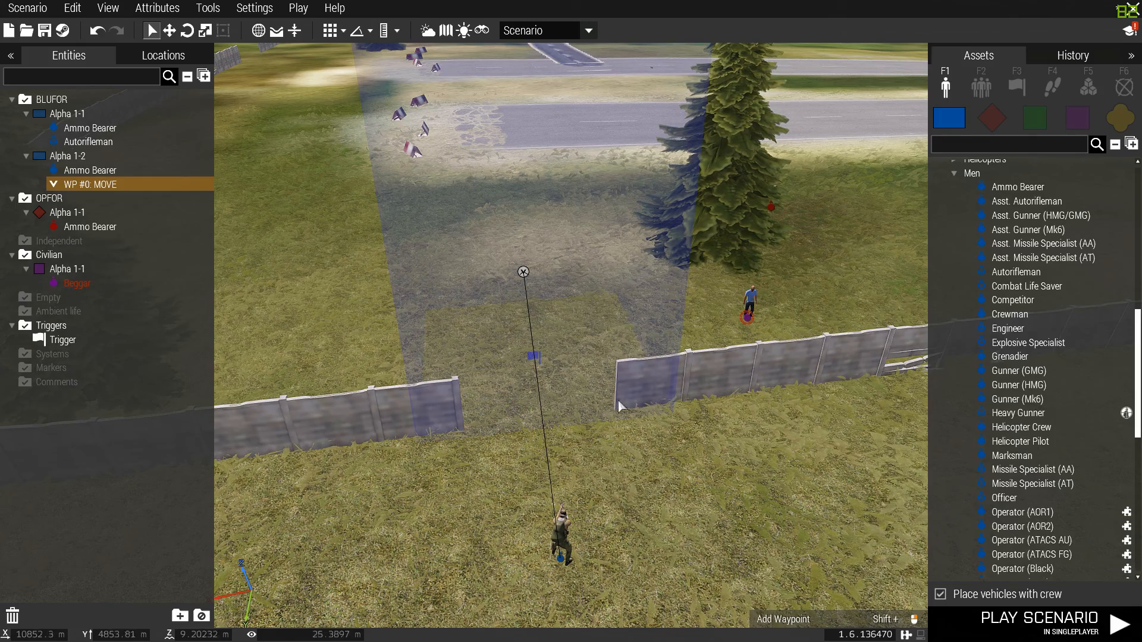
# Rotate the OPFOR Ammo Bearer behind the tree toward the Beggar and the fence
pyautogui.keyDown('shift'); pyautogui.moveTo(775, 208); pyautogui.dragTo(746, 284); pyautogui.keyUp('shift')
pyautogui.moveTo(789, 238); pyautogui.dragTo(701, 219, button='middle')
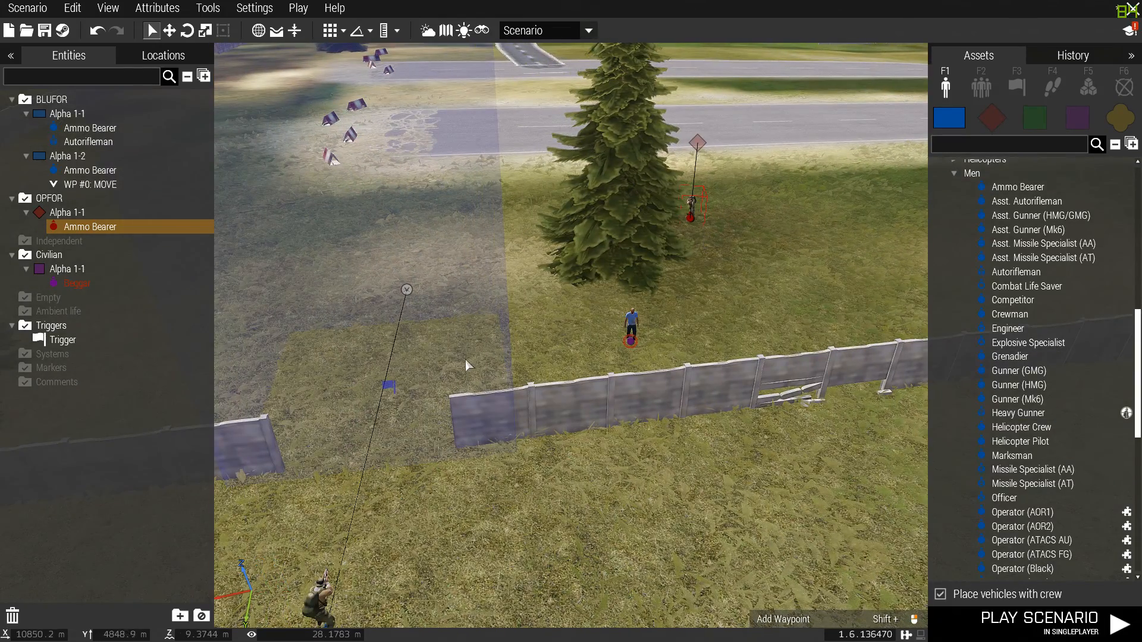
# Give the OPFOR Ammo Bearer a Move waypoint right in front of him and link its activation to the trigger
pyautogui.keyDown('shift'); pyautogui.click(692, 232); pyautogui.keyUp('shift')
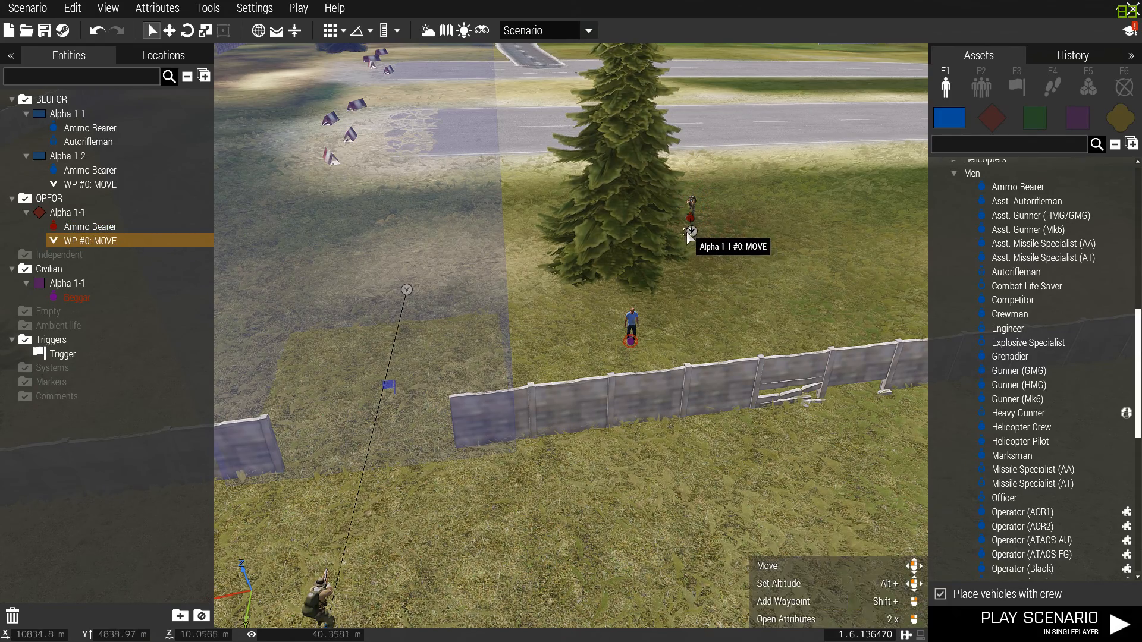
pyautogui.rightClick(690, 233)
pyautogui.click(595, 246)
pyautogui.click(397, 388)
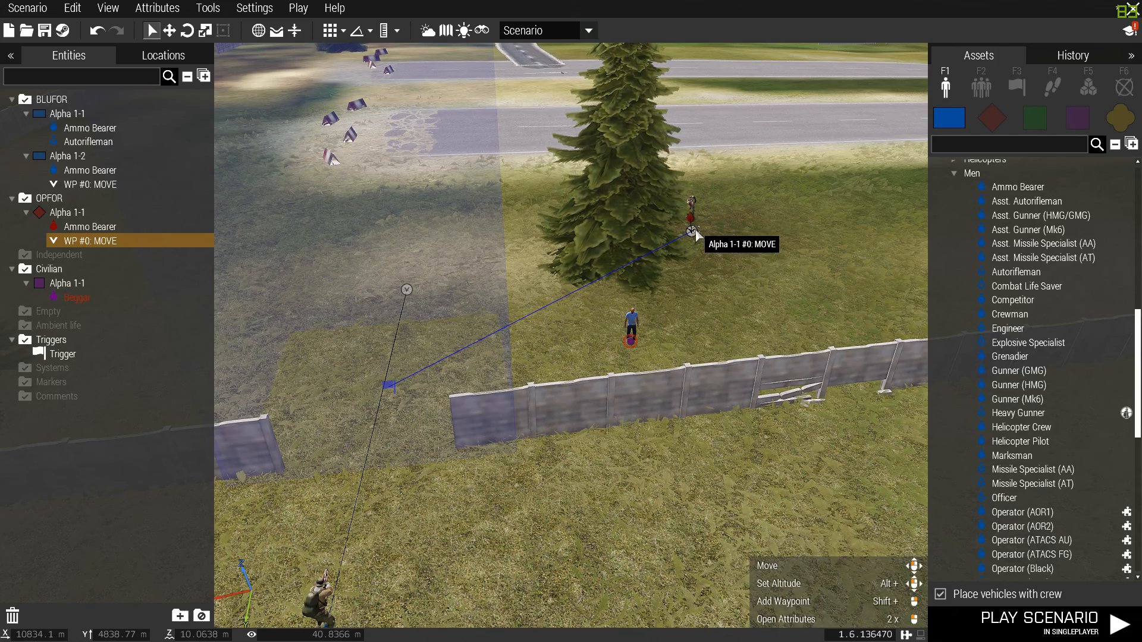
# Add a second OPFOR waypoint inside the trigger area, beside the end of the fence at the gap
pyautogui.keyDown('shift'); pyautogui.rightClick(447, 394); pyautogui.keyUp('shift')
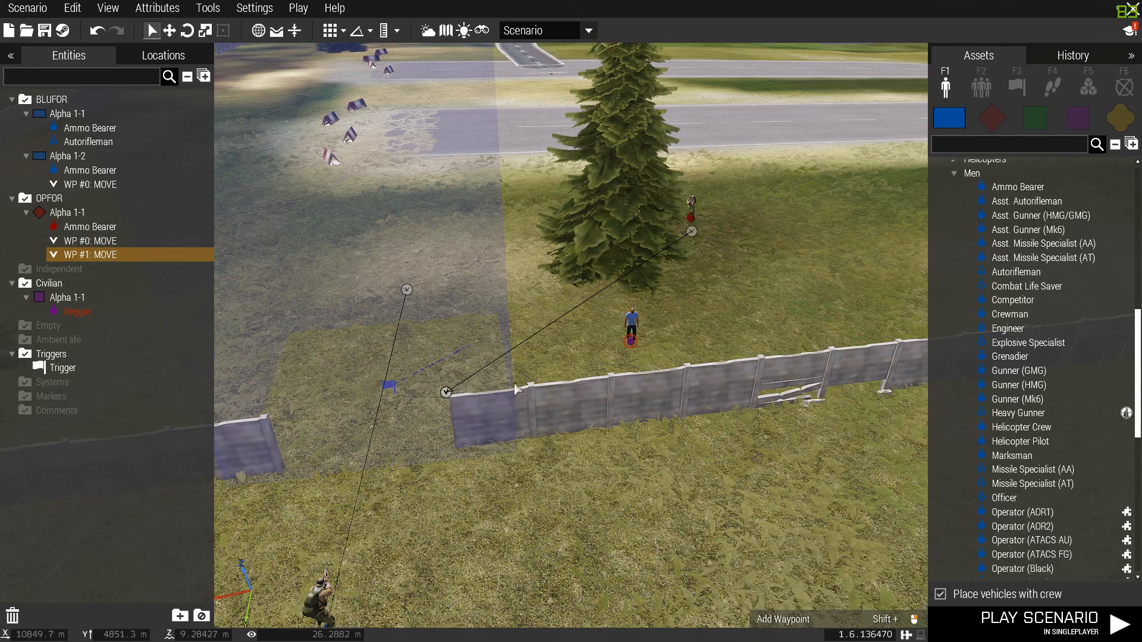
pyautogui.press('d')
pyautogui.moveTo(637, 345); pyautogui.dragTo(541, 362, button='right')
pyautogui.press('a')
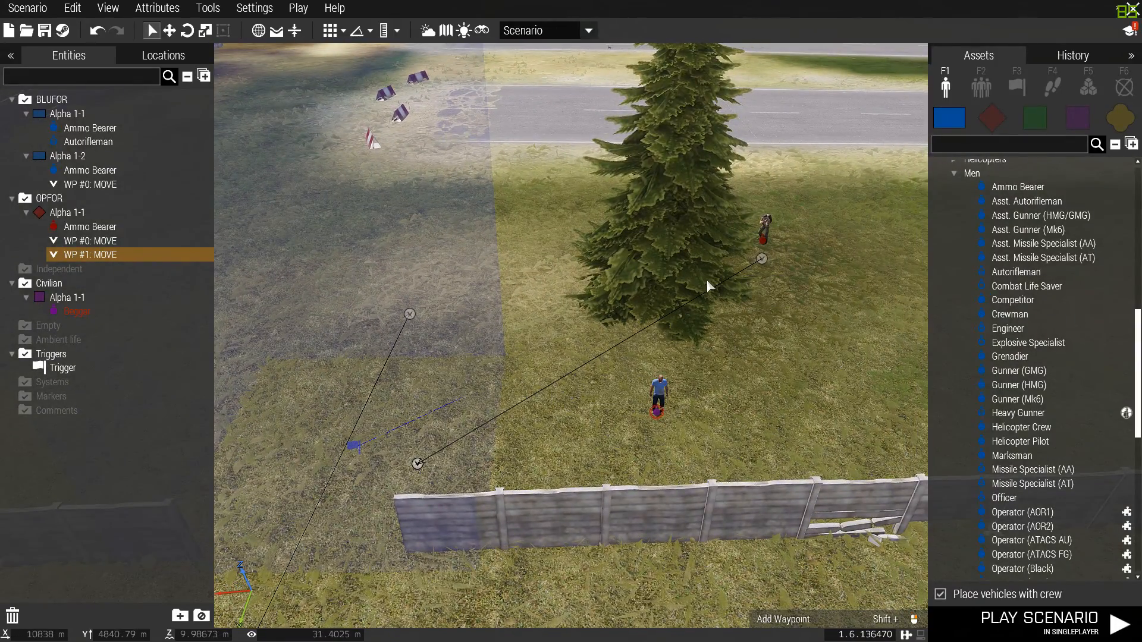
# Check the activation link between the OPFOR group's first Move waypoint and the trigger
pyautogui.rightClick(762, 260)
pyautogui.moveTo(803, 268)
pyautogui.click(651, 268)
pyautogui.click(472, 331)
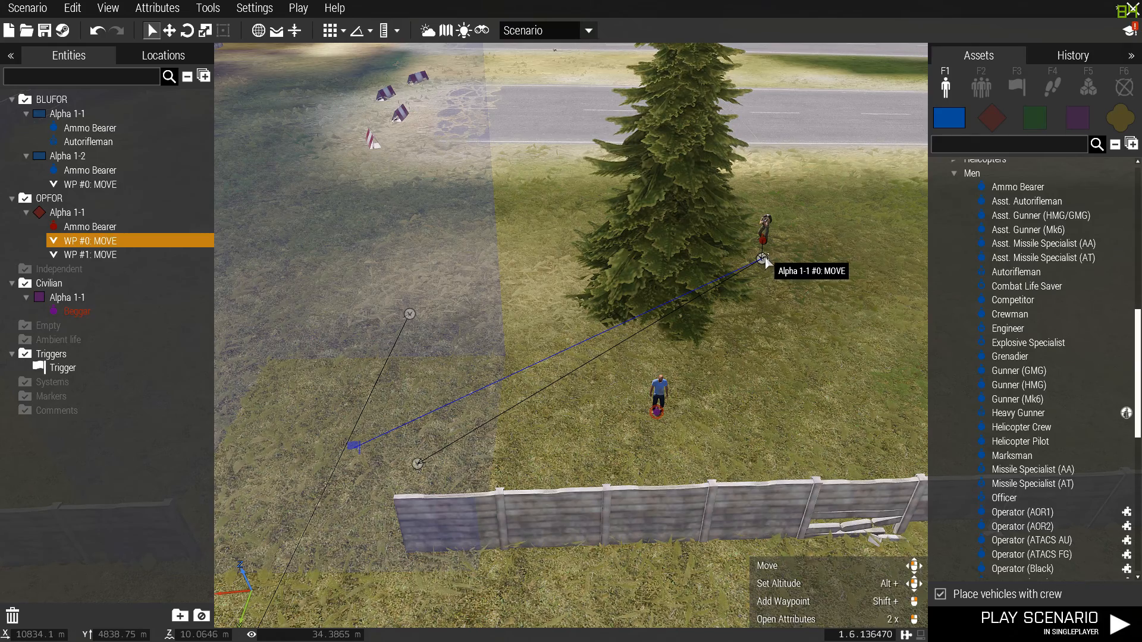
# Set the type of the OPFOR group's second waypoint, at the fence gap, to Seek and Destroy
pyautogui.doubleClick(418, 464)
pyautogui.click(585, 152)
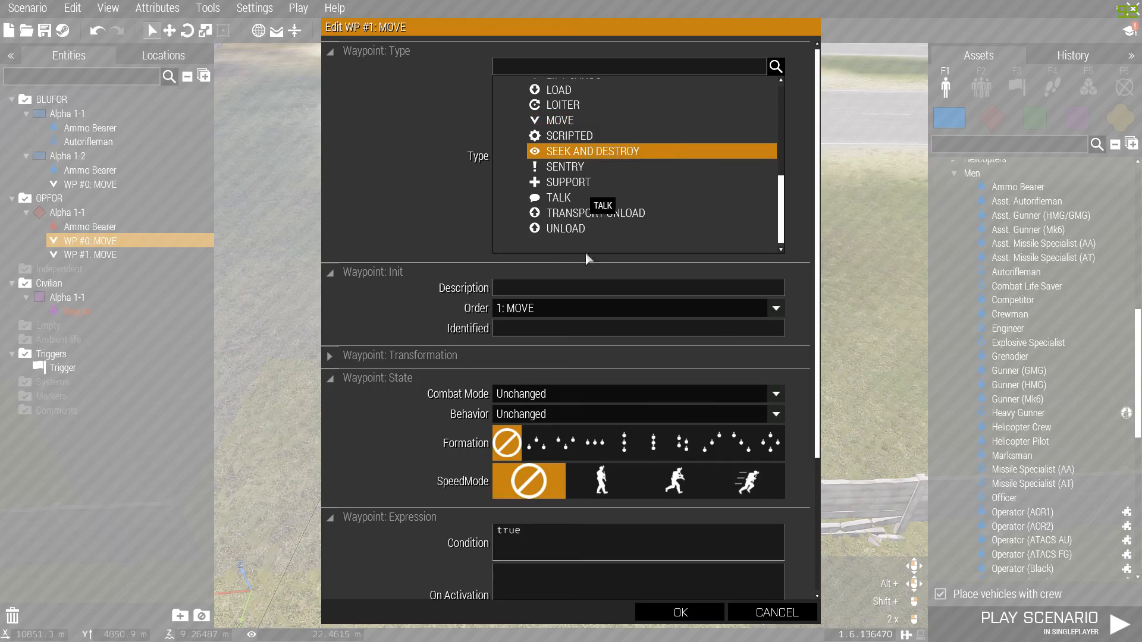
pyautogui.click(681, 612)
pyautogui.scroll(-3, 579, 404)
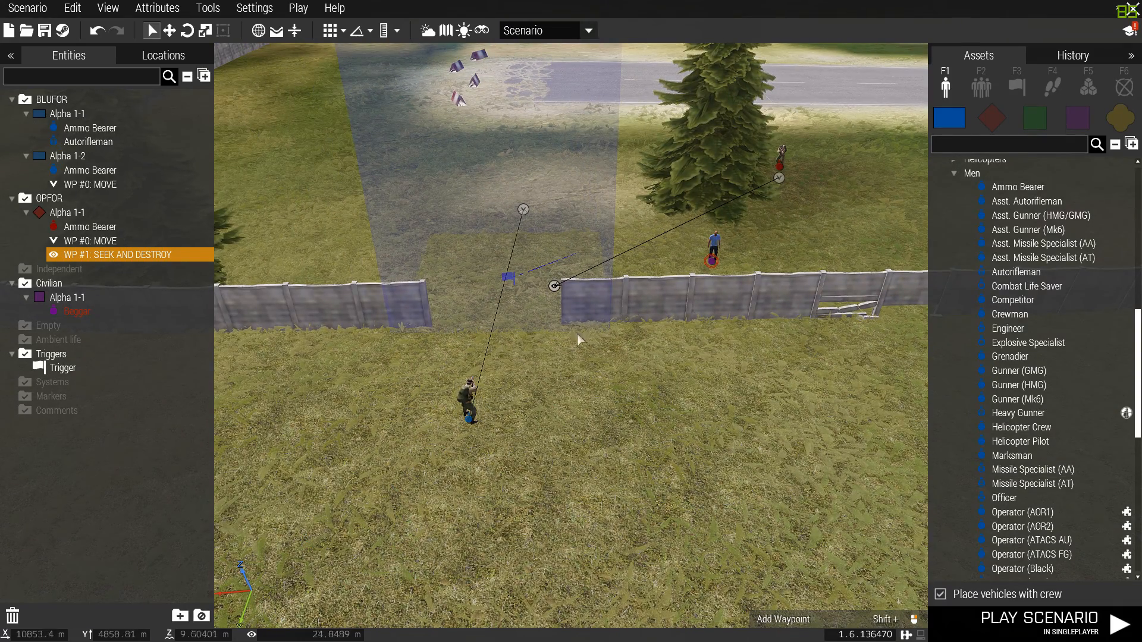
# Move the Beggar to the trigger edge opposite the tree and playtest the scenario in singleplayer, restarting it once
pyautogui.moveTo(712, 261); pyautogui.dragTo(415, 184)
pyautogui.click(1017, 621)
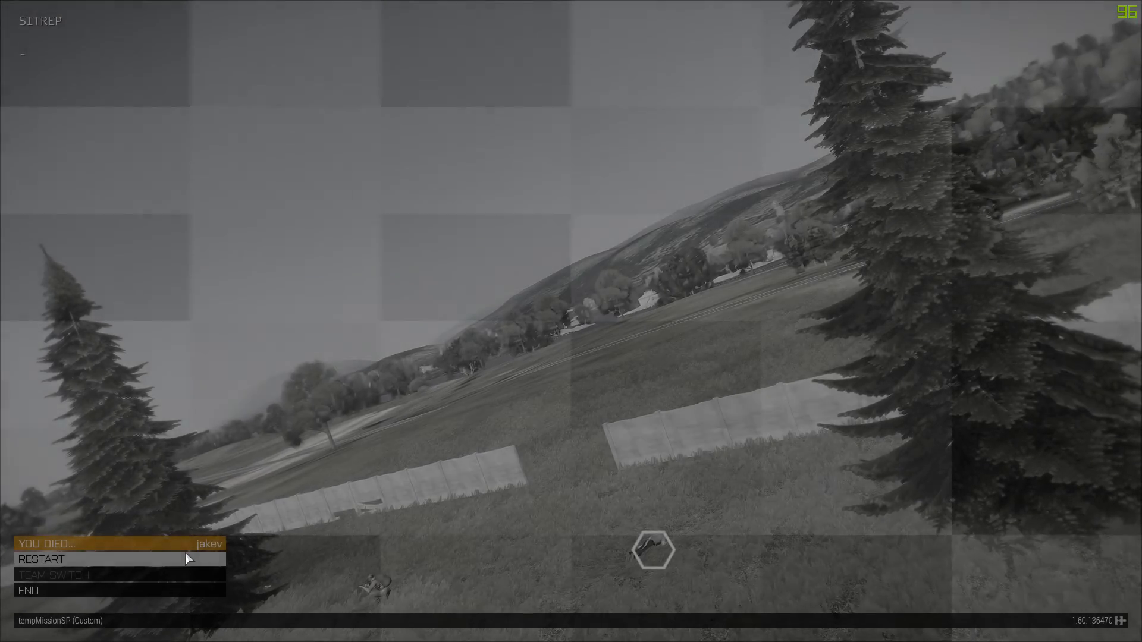
pyautogui.click(187, 559)
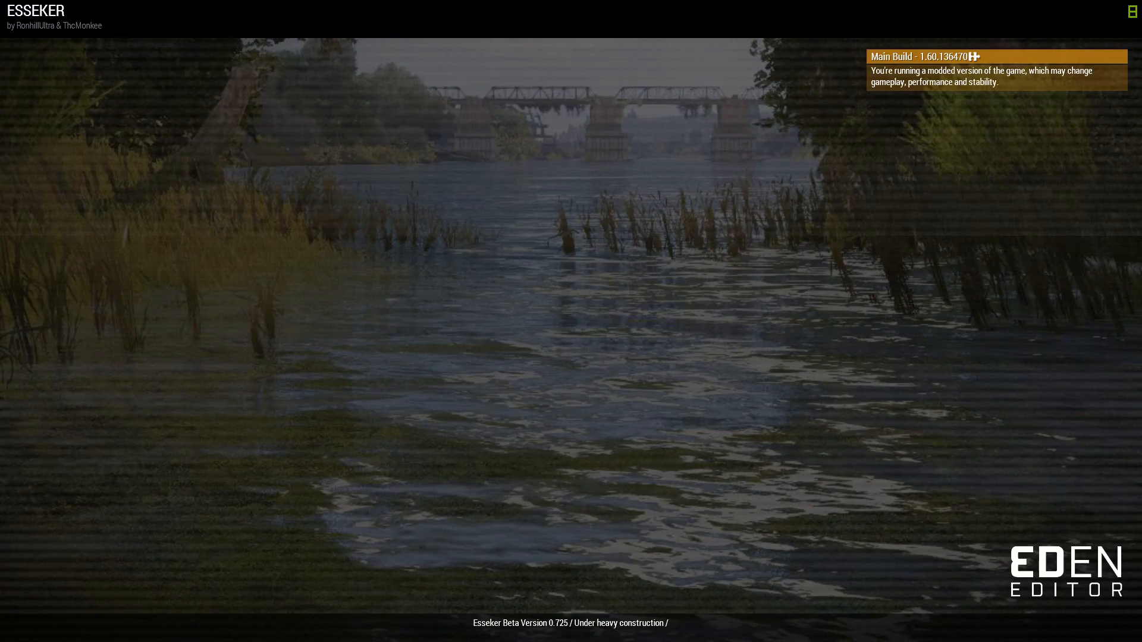
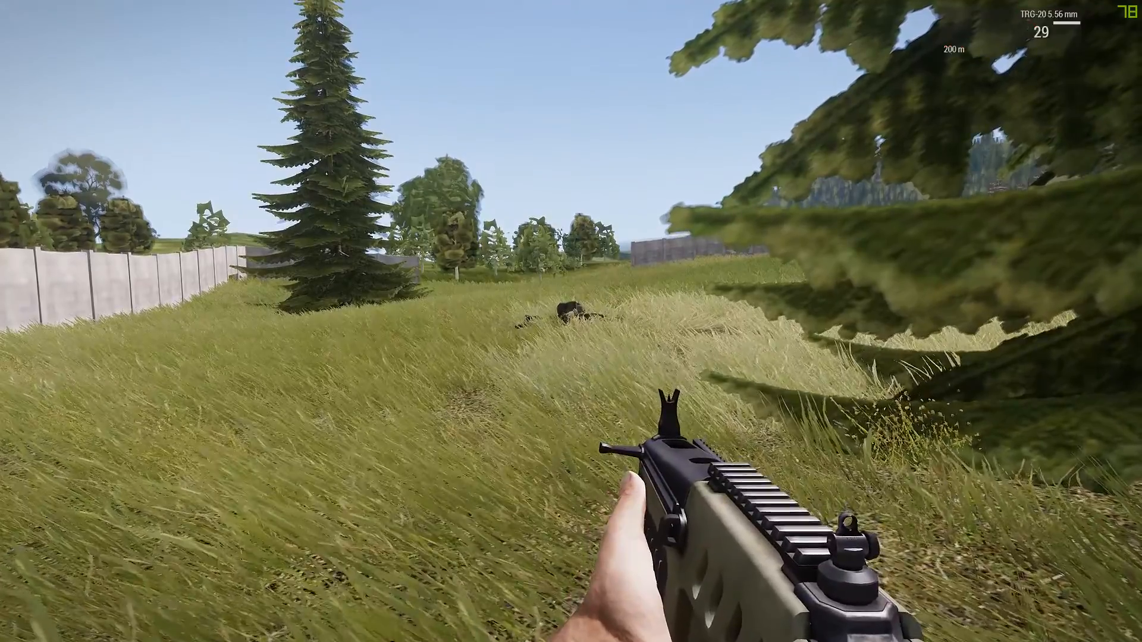
pyautogui.press('Escape')
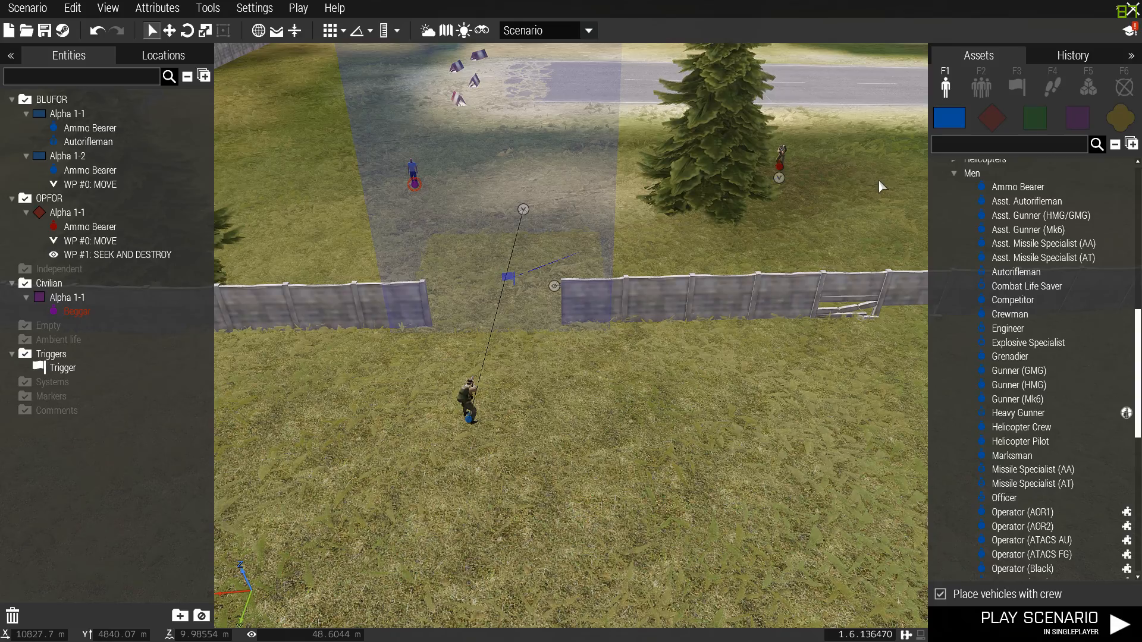
# Set the activation type of the trigger in the fence gap to Not Present
pyautogui.press('w')
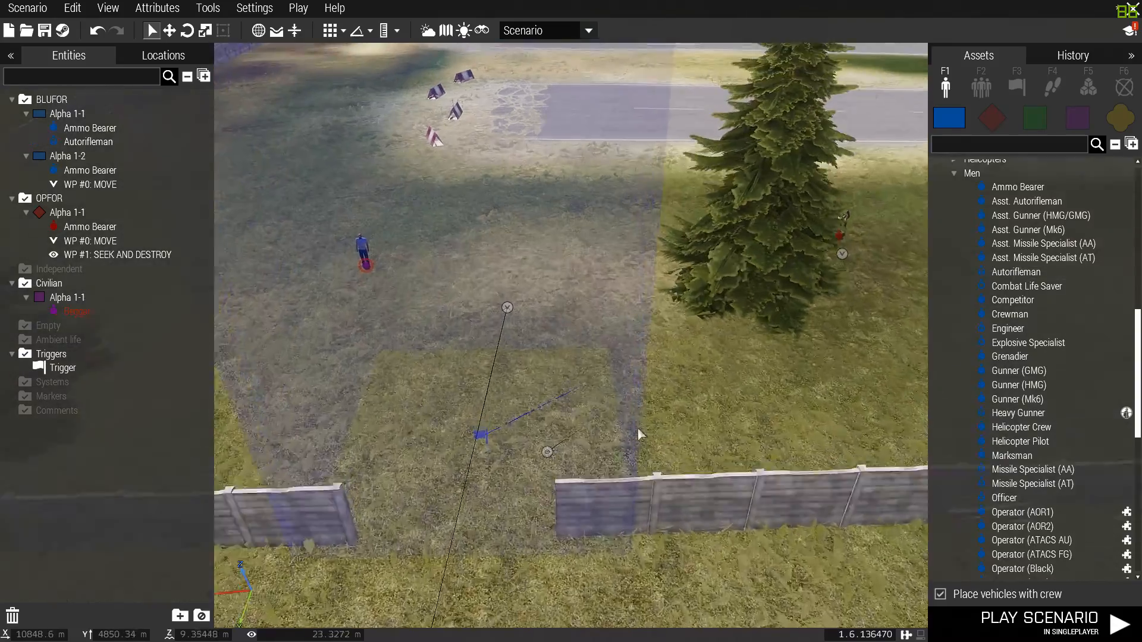
pyautogui.press('s')
pyautogui.press('a')
pyautogui.moveTo(666, 456); pyautogui.dragTo(837, 444, button='right')
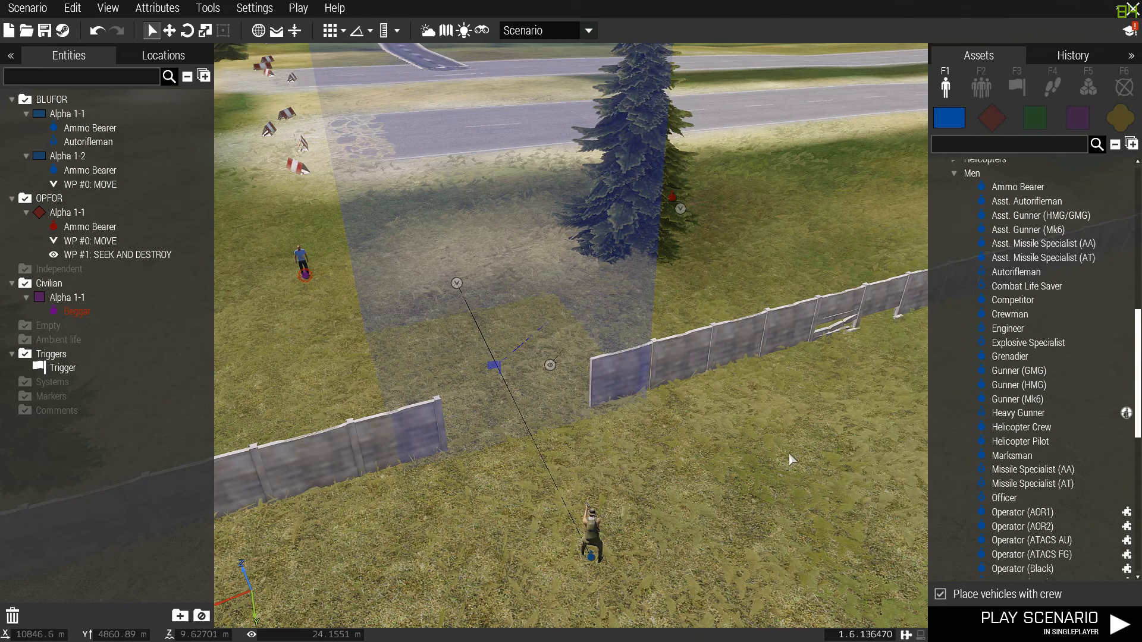
pyautogui.press('s')
pyautogui.moveTo(735, 221); pyautogui.dragTo(424, 195, button='right')
pyautogui.press('d')
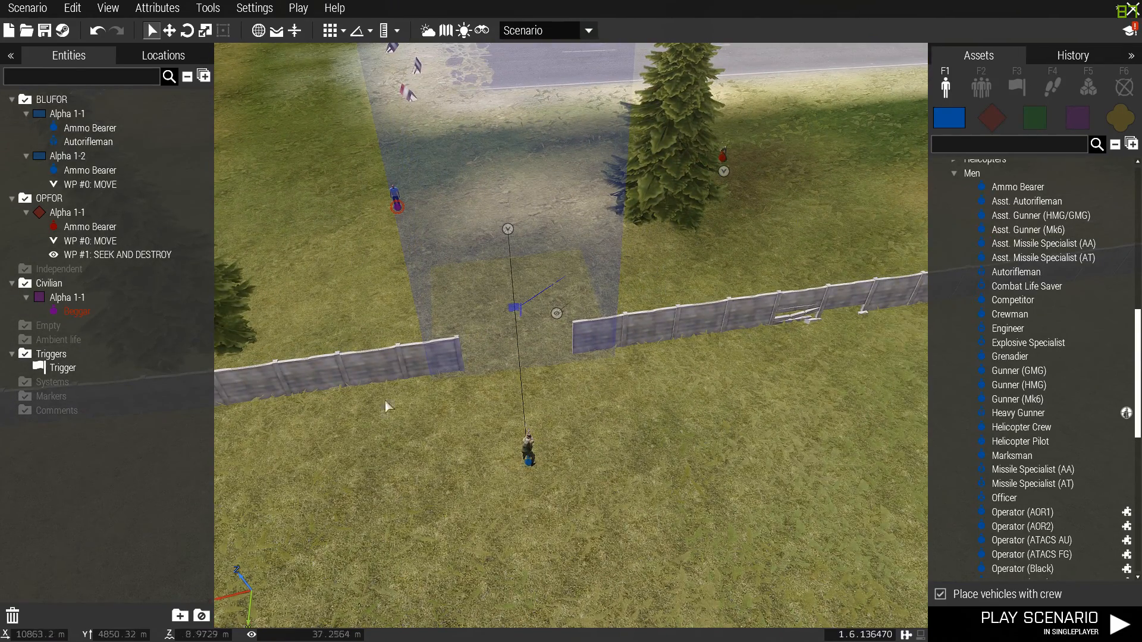
pyautogui.doubleClick(514, 308)
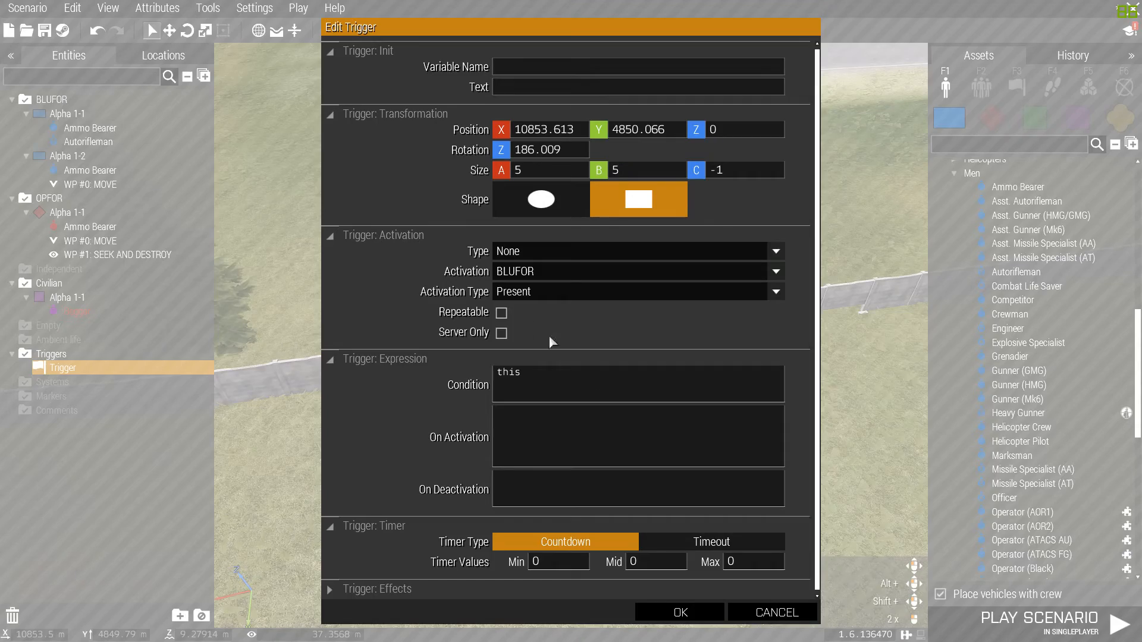
pyautogui.click(789, 613)
pyautogui.doubleClick(515, 308)
pyautogui.click(544, 292)
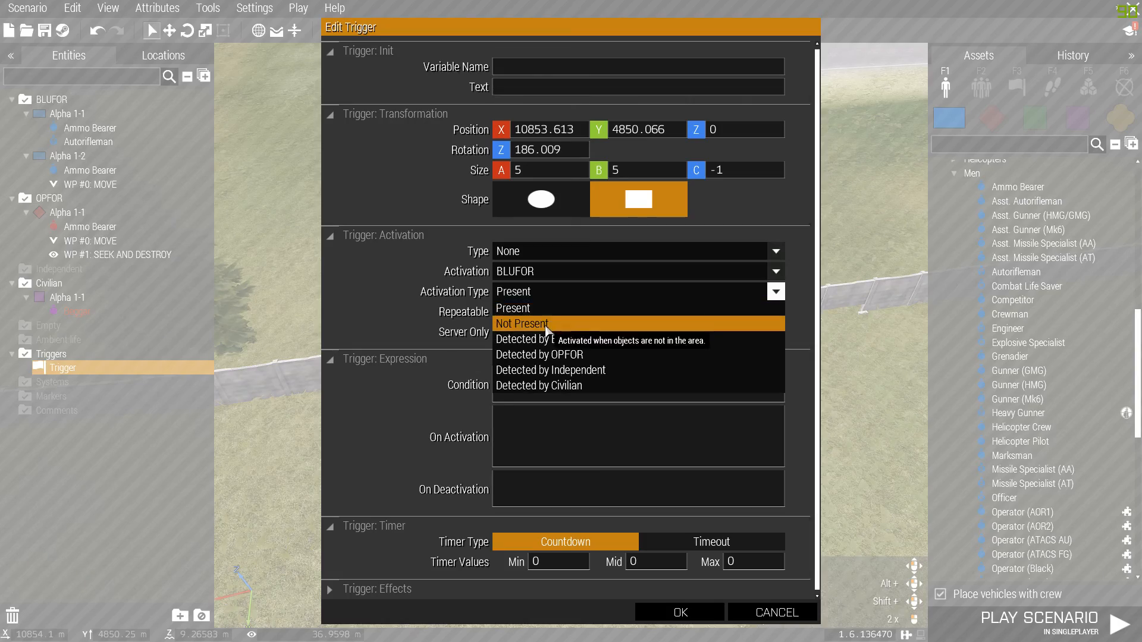
pyautogui.click(546, 323)
pyautogui.click(678, 613)
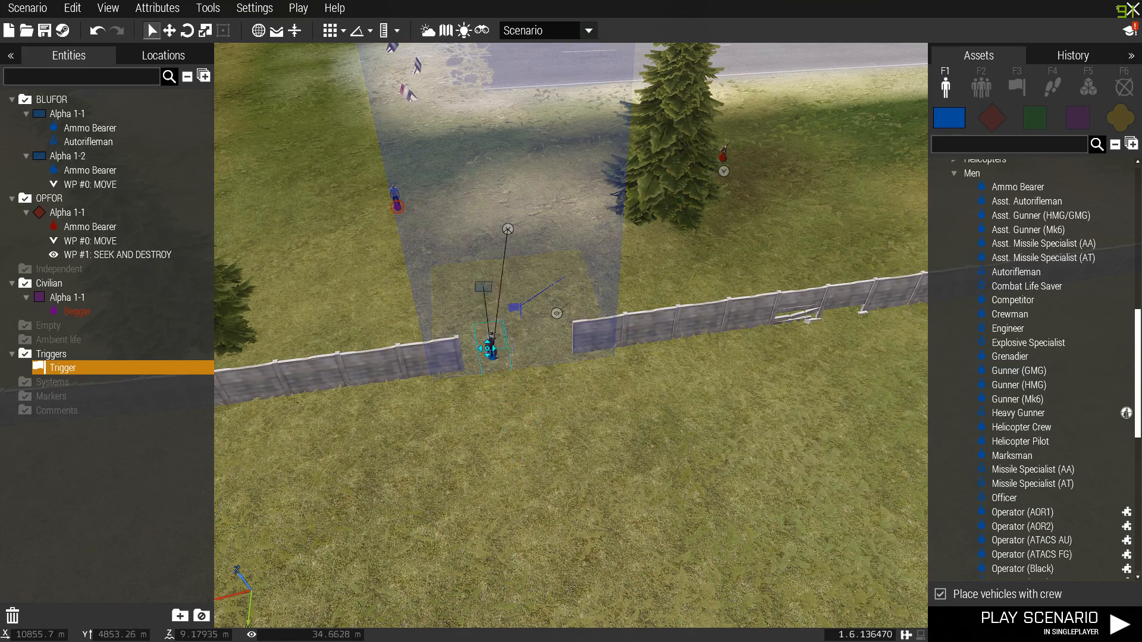
# Move the BLUFOR Ammo Bearer into the fence gap, and shift his Move waypoint and the OPFOR Seek and Destroy waypoint outside the fence
pyautogui.moveTo(489, 351); pyautogui.dragTo(483, 338)
pyautogui.moveTo(512, 237); pyautogui.dragTo(656, 273)
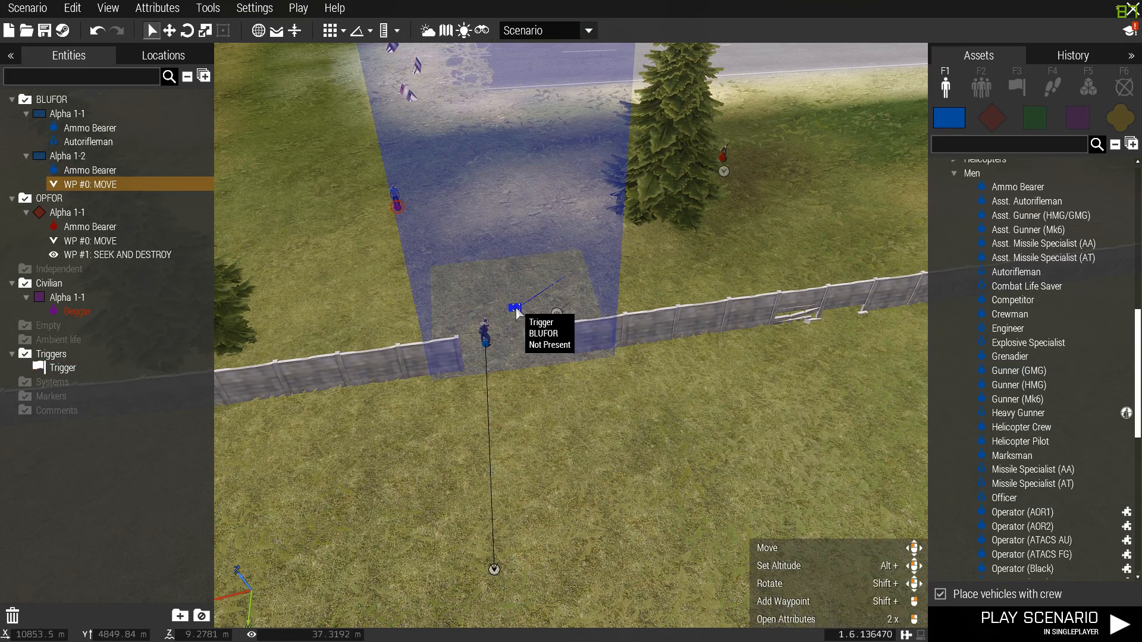
pyautogui.moveTo(556, 313); pyautogui.dragTo(566, 515)
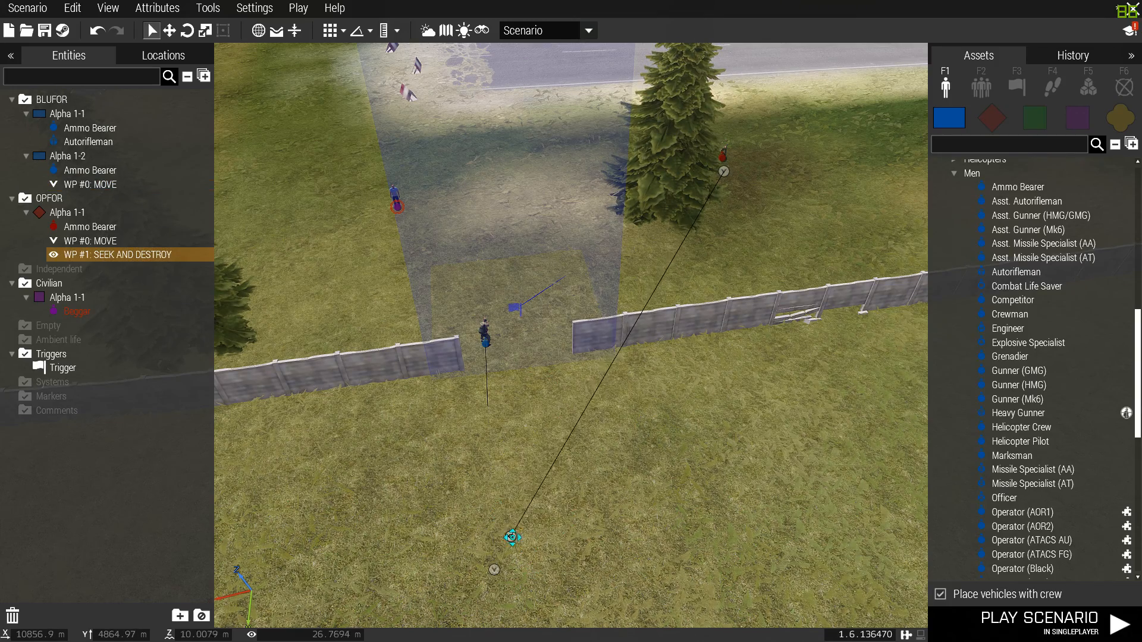
pyautogui.moveTo(534, 554); pyautogui.dragTo(544, 568)
# Playtest the scenario, going to the fence gap to watch the BLUFOR and OPFOR Ammo Bearers, and return to the editor
pyautogui.click(1009, 629)
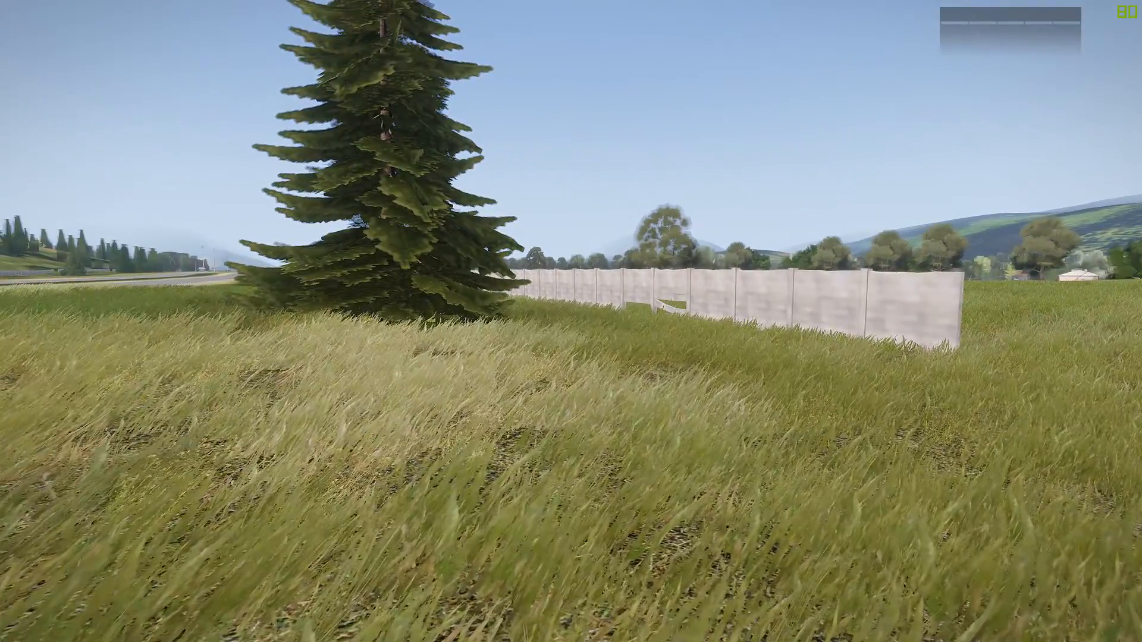
pyautogui.press('w')
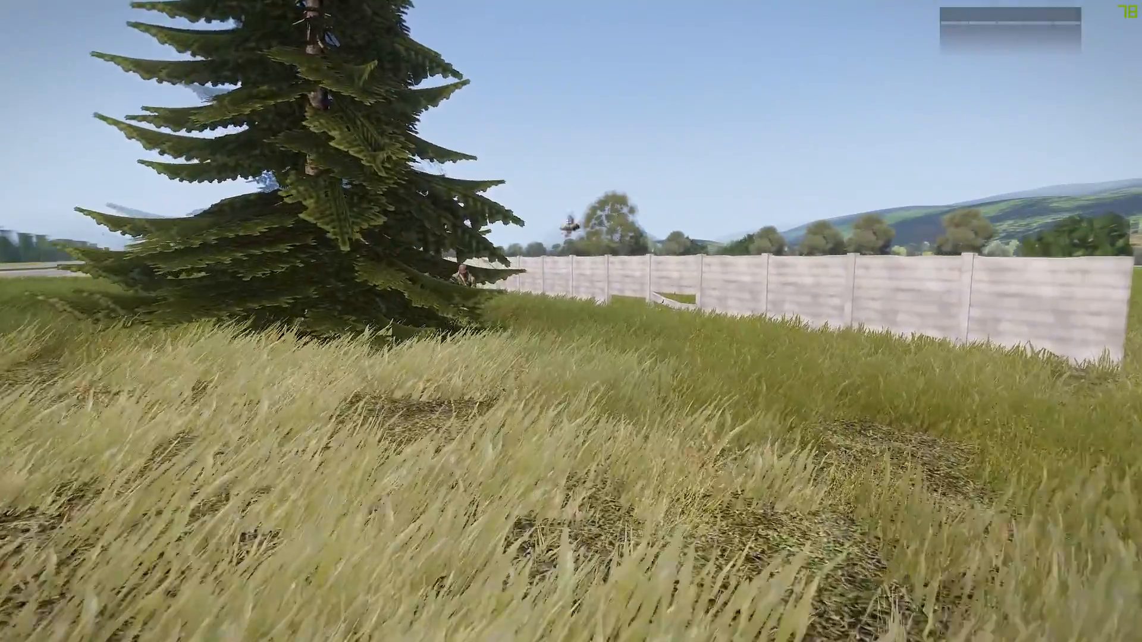
pyautogui.press('w')
pyautogui.press('d')
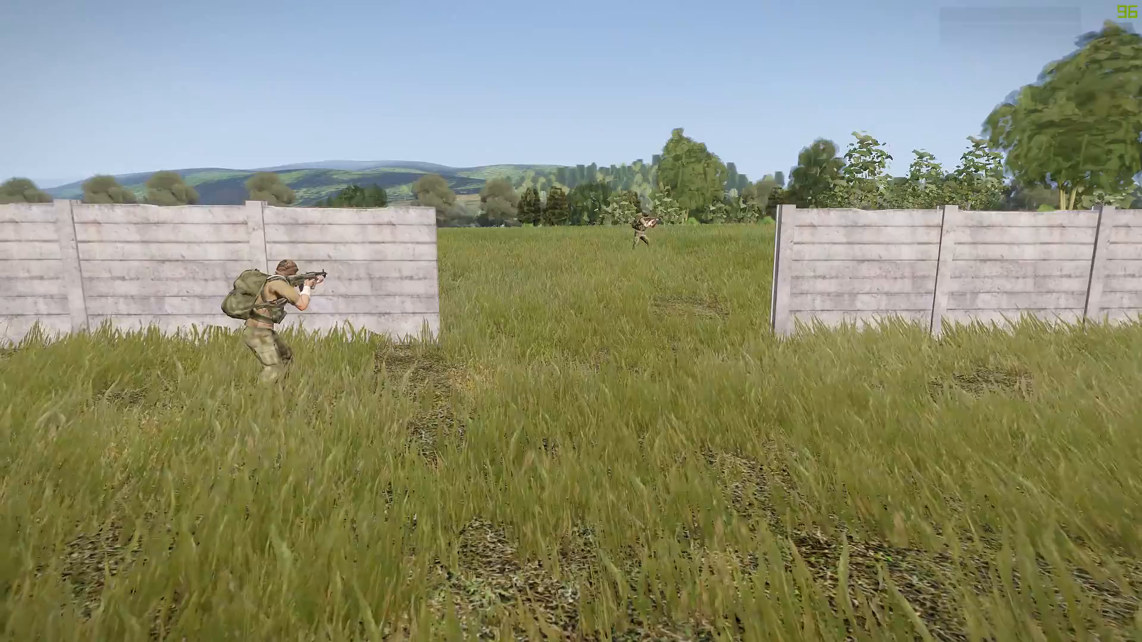
pyautogui.press('w')
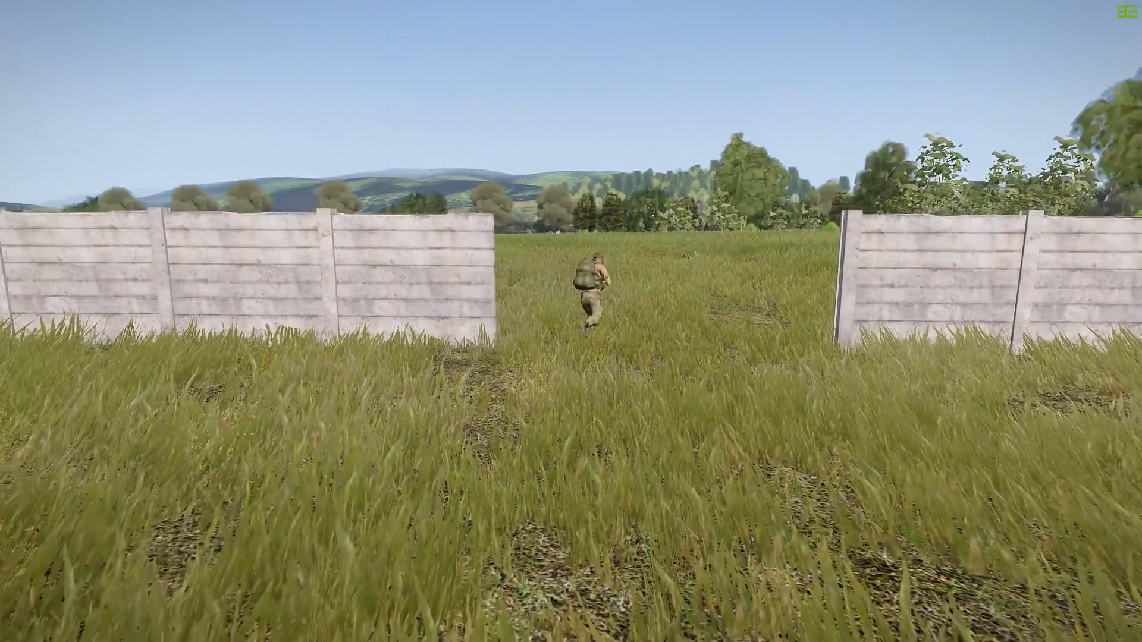
pyautogui.press('Escape')
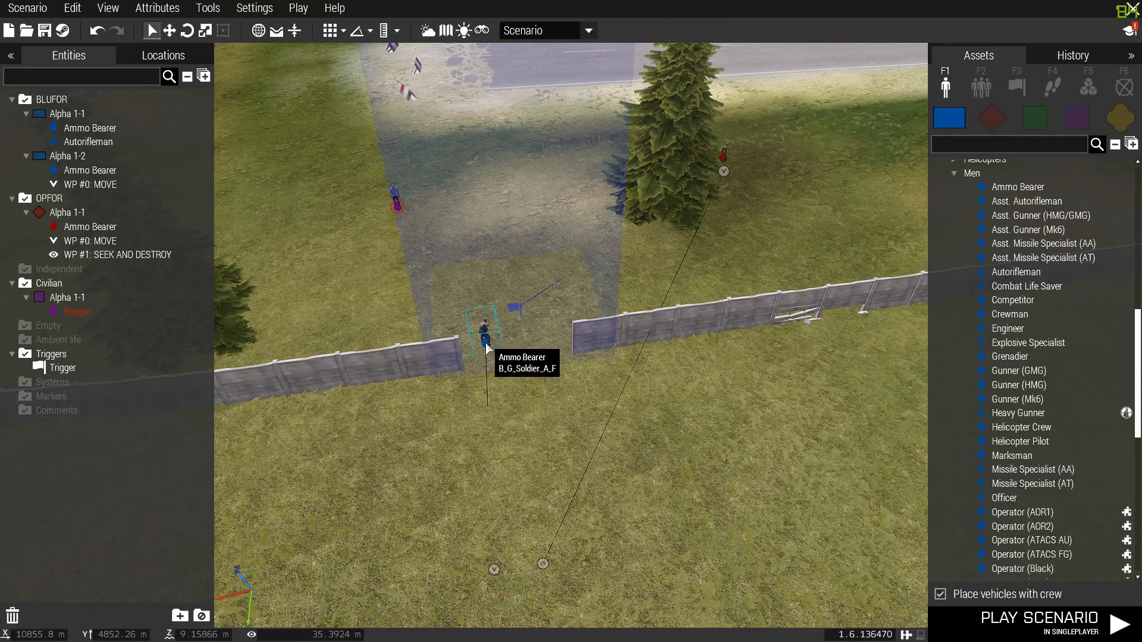
# Set the trigger's activation type to Present and move the Seek and Destroy waypoint into the gap near the trigger's centre
pyautogui.doubleClick(516, 308)
pyautogui.click(630, 291)
pyautogui.click(512, 307)
pyautogui.click(680, 613)
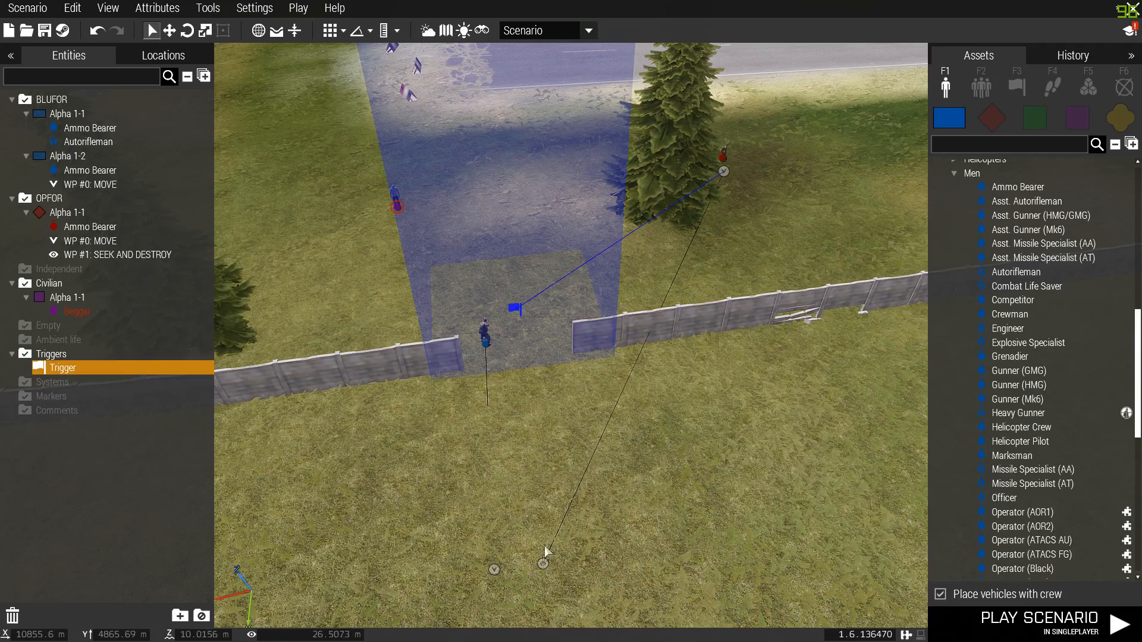
pyautogui.moveTo(543, 565); pyautogui.dragTo(523, 315)
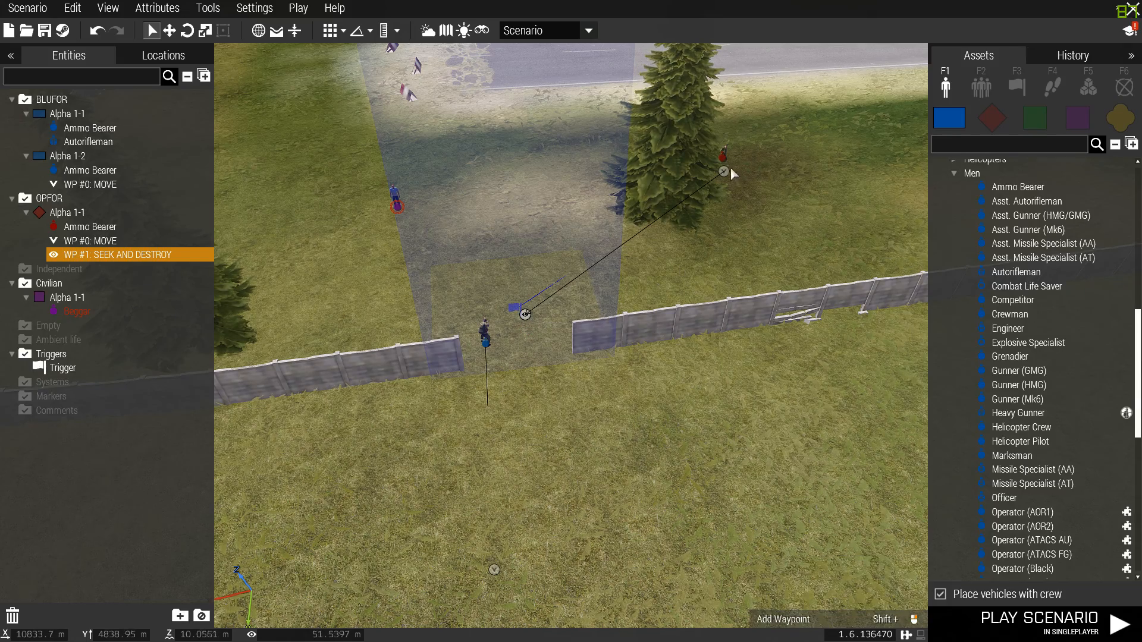
# Add three more OPFOR FIA Ammo Bearers to the group, in a row beside the existing one behind the tree
pyautogui.press('d')
pyautogui.press('w')
pyautogui.click(992, 117)
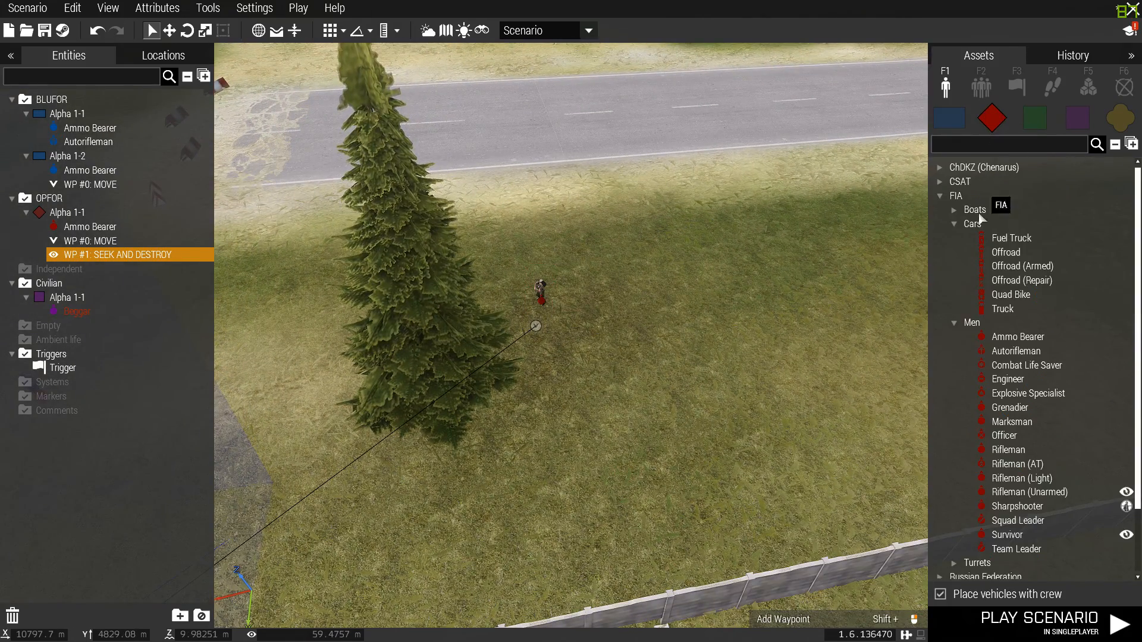
pyautogui.moveTo(982, 337); pyautogui.dragTo(560, 285)
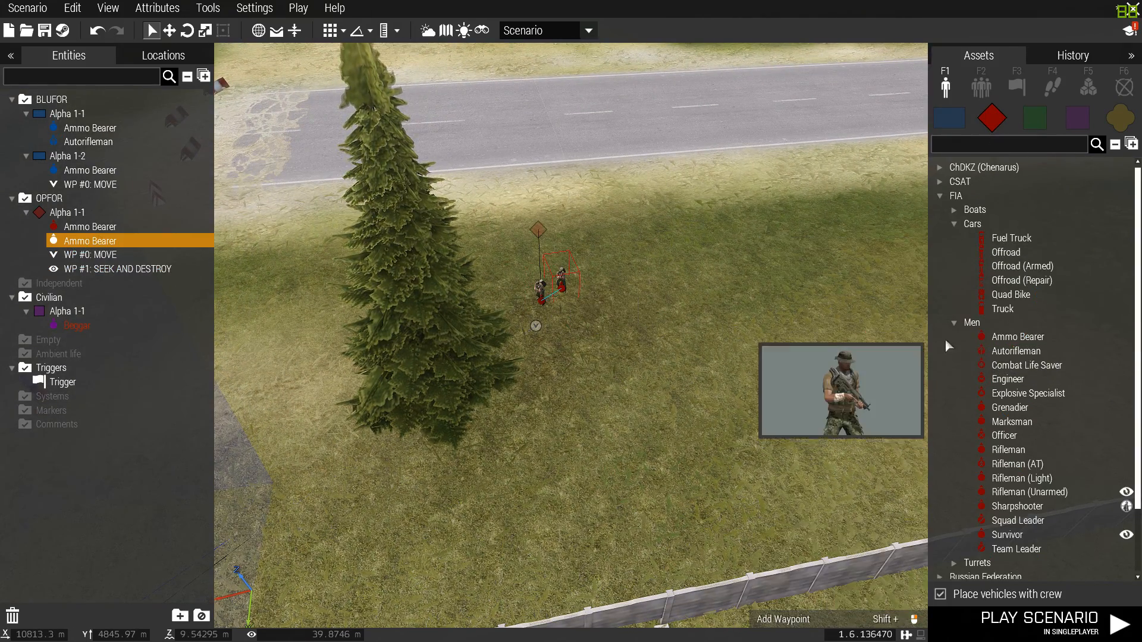
pyautogui.moveTo(981, 337); pyautogui.dragTo(629, 300)
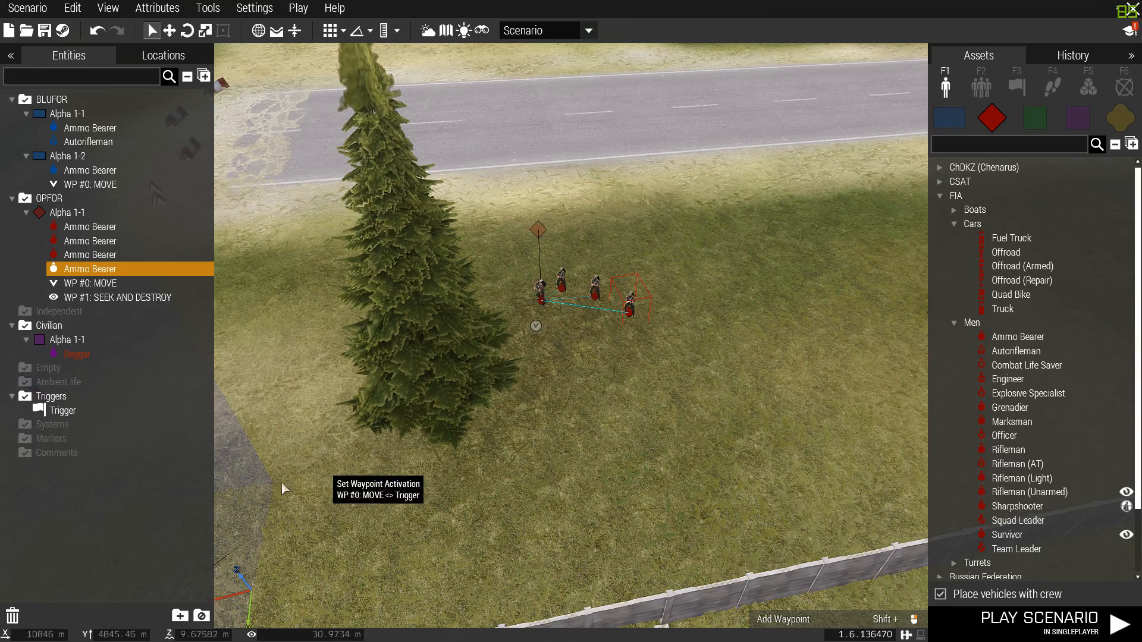
# Move the BLUFOR Ammo Bearer out of the fence gap toward his waypoint and check his attributes
pyautogui.press('s')
pyautogui.doubleClick(503, 287)
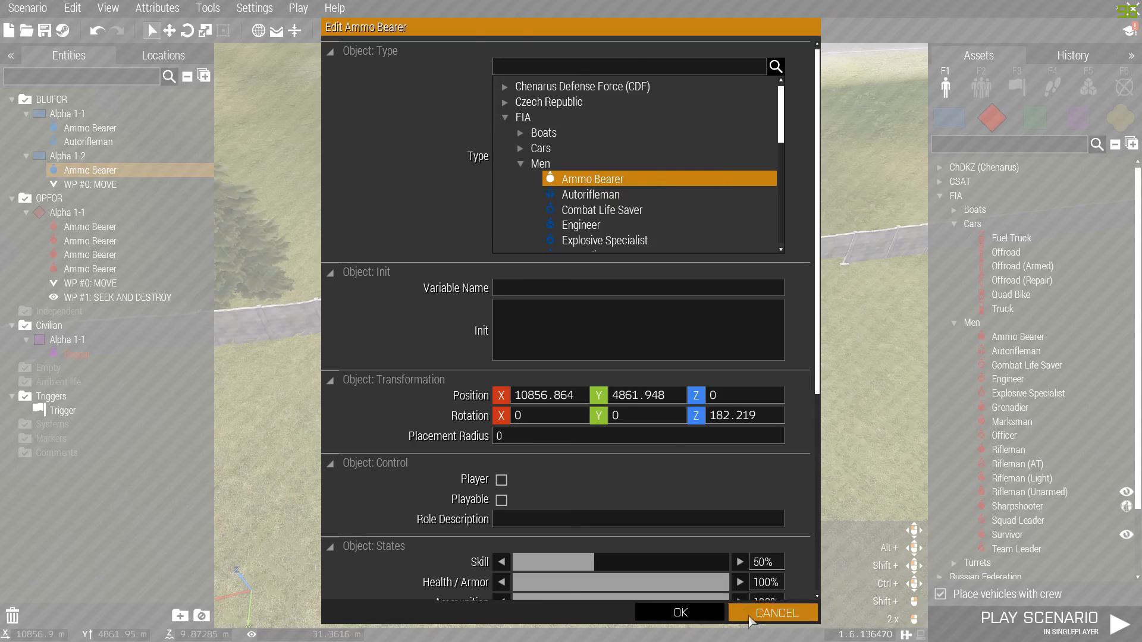
pyautogui.click(767, 613)
# Review the attributes of the original OPFOR Ammo Bearer and set the skill of the one beside him to 100%
pyautogui.scroll(5, 699, 241)
pyautogui.doubleClick(643, 248)
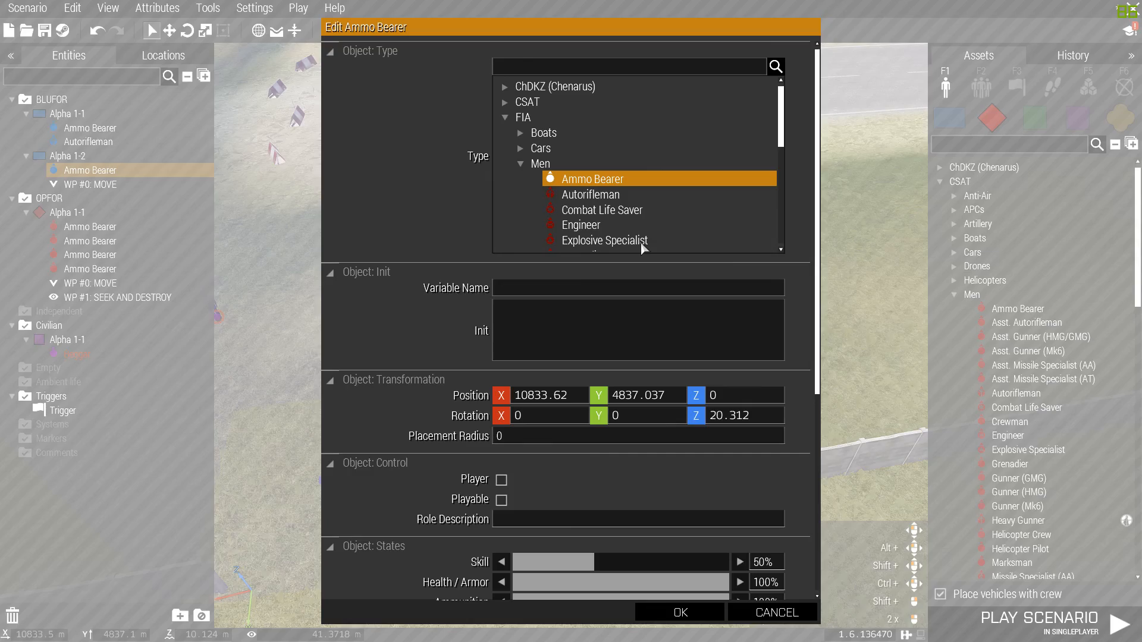
pyautogui.click(678, 613)
pyautogui.doubleClick(644, 253)
pyautogui.moveTo(586, 562); pyautogui.dragTo(729, 562)
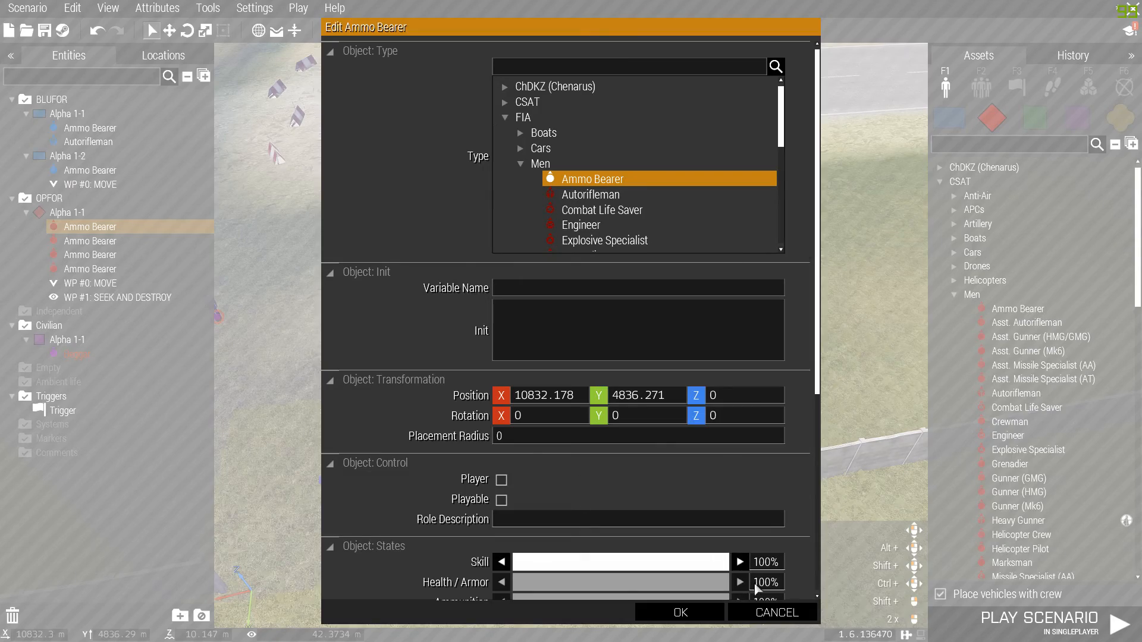
pyautogui.click(681, 613)
# Change the next OPFOR Ammo Bearer in the row to an Engineer with 100% skill, and set the last one's skill to 100%
pyautogui.doubleClick(686, 234)
pyautogui.click(568, 223)
pyautogui.moveTo(589, 562); pyautogui.dragTo(729, 563)
pyautogui.click(678, 613)
pyautogui.doubleClick(713, 249)
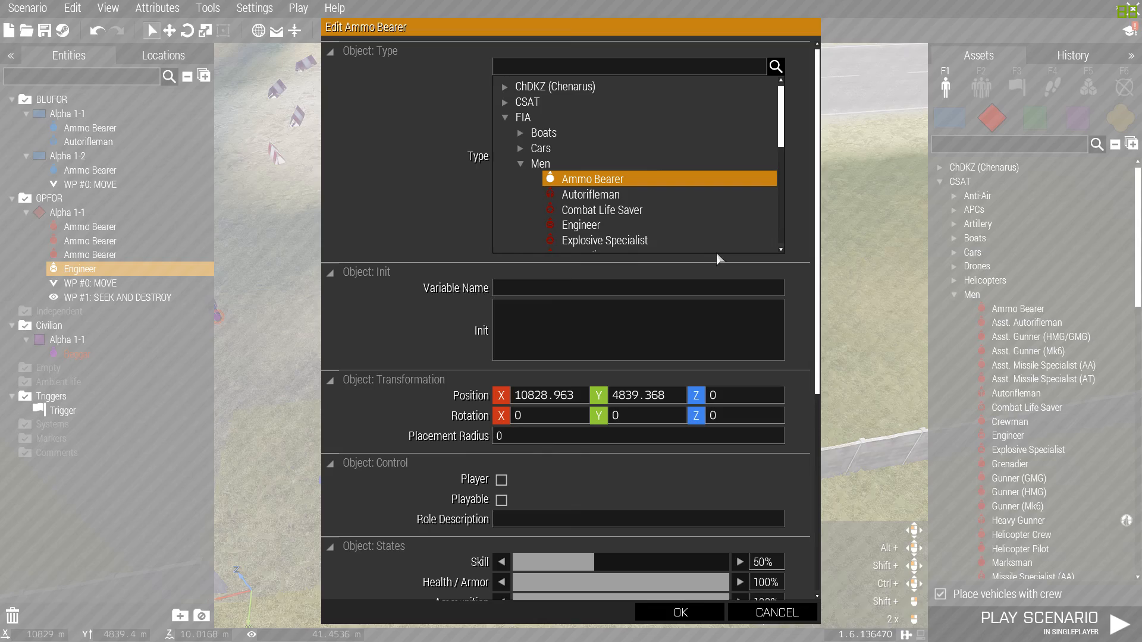
pyautogui.moveTo(595, 562); pyautogui.dragTo(728, 562)
pyautogui.click(702, 613)
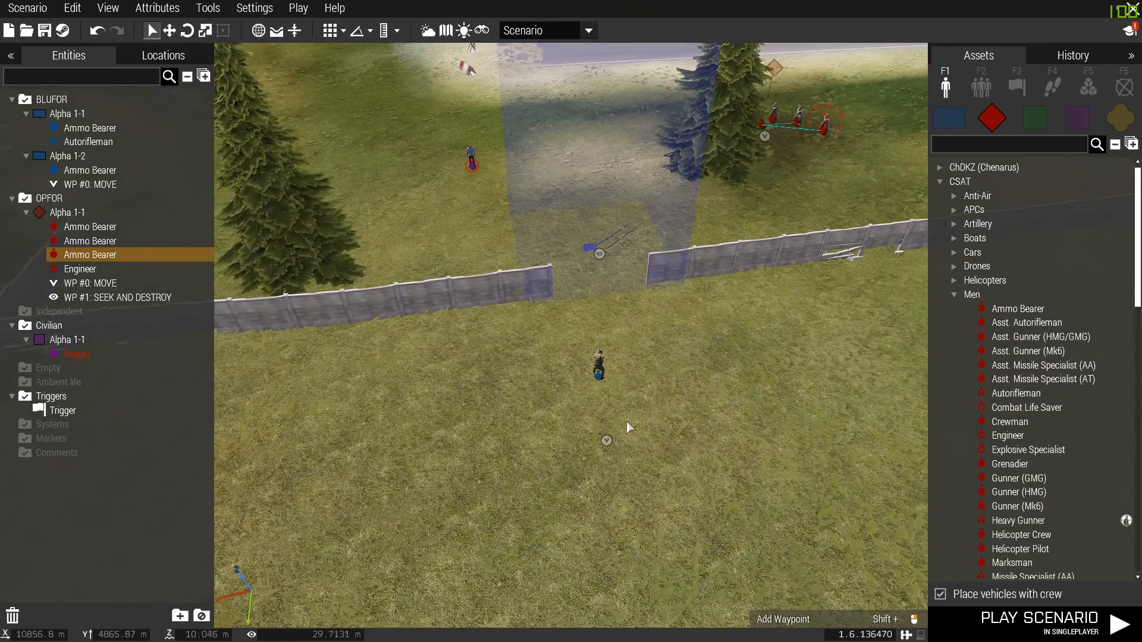
# Make the Alpha 1-2 BLUFOR Ammo Bearer the player, play the scenario in singleplayer and walk through the fence gap
pyautogui.doubleClick(600, 376)
pyautogui.click(502, 477)
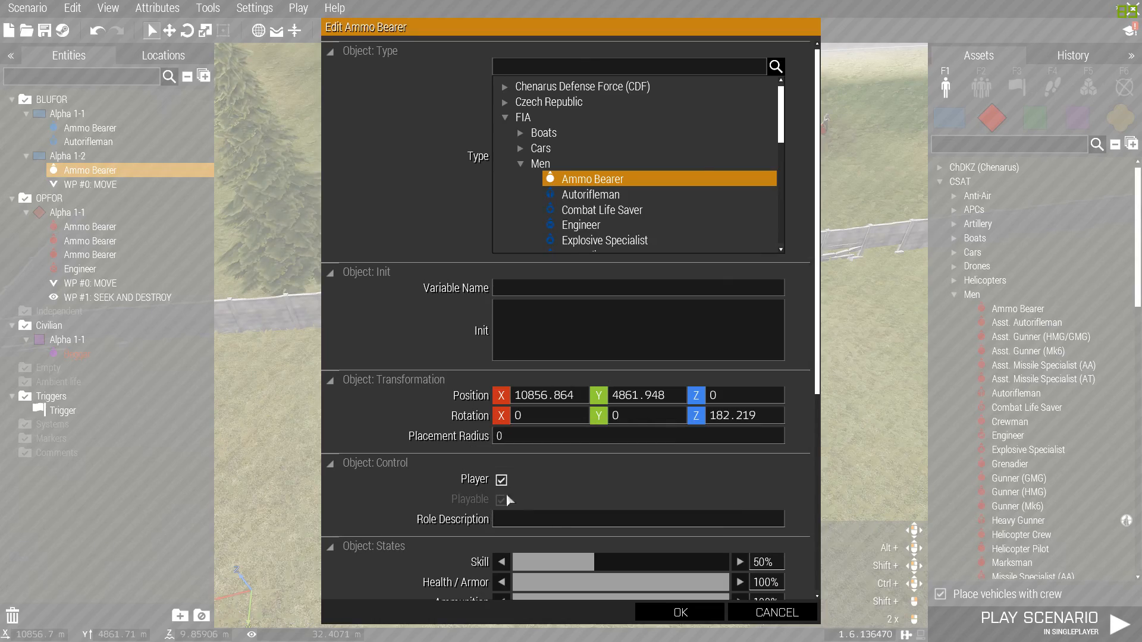
pyautogui.click(681, 612)
pyautogui.click(999, 622)
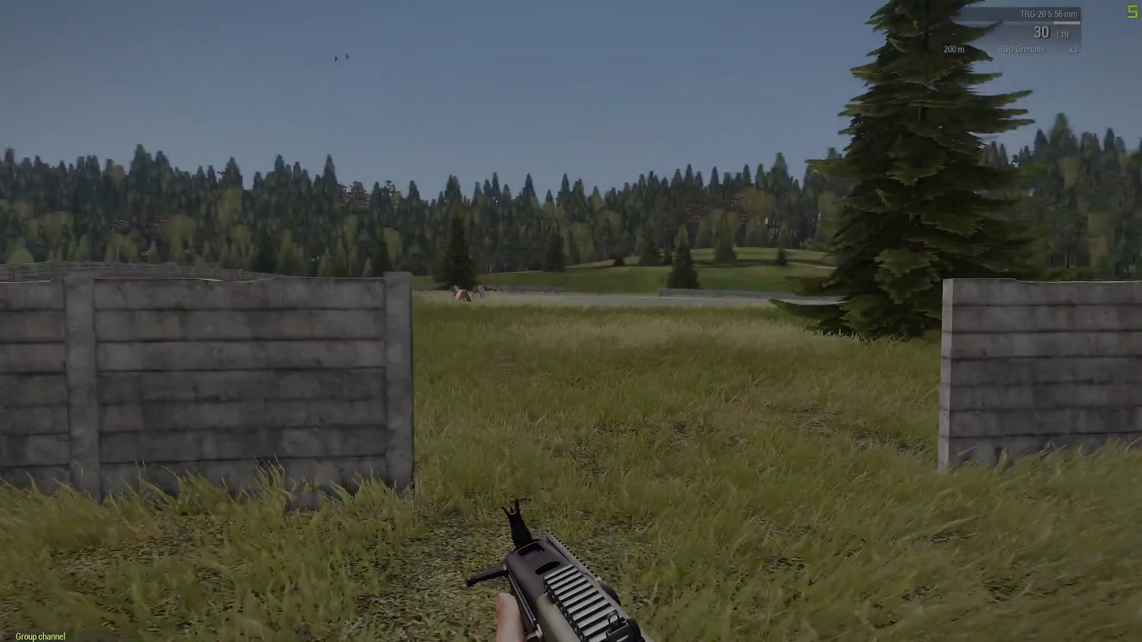
pyautogui.press('w')
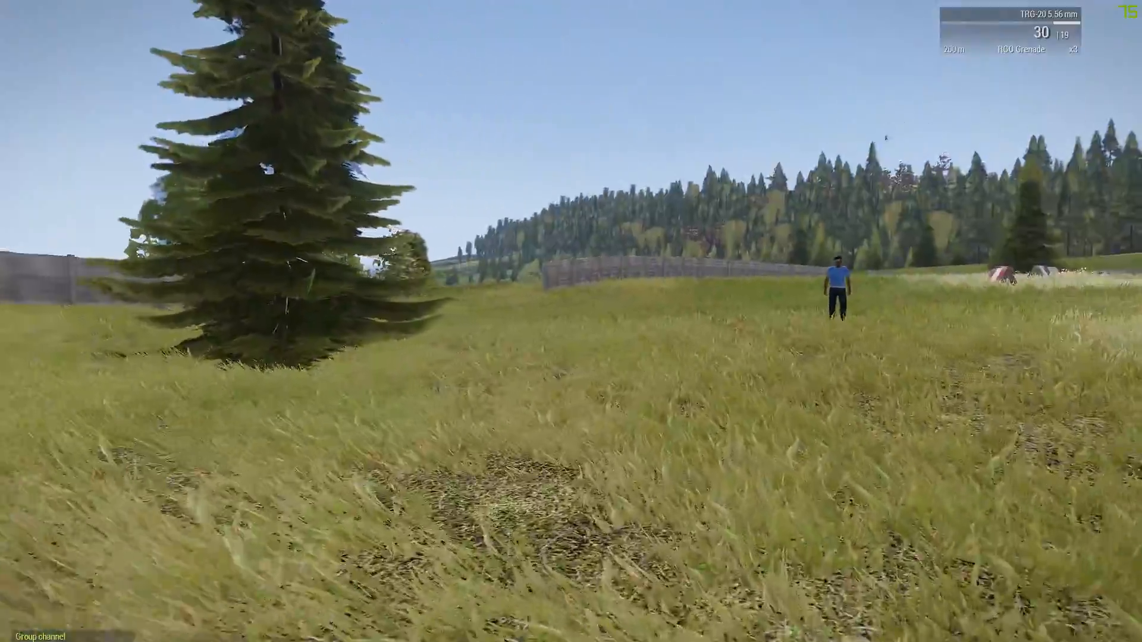
pyautogui.press('w')
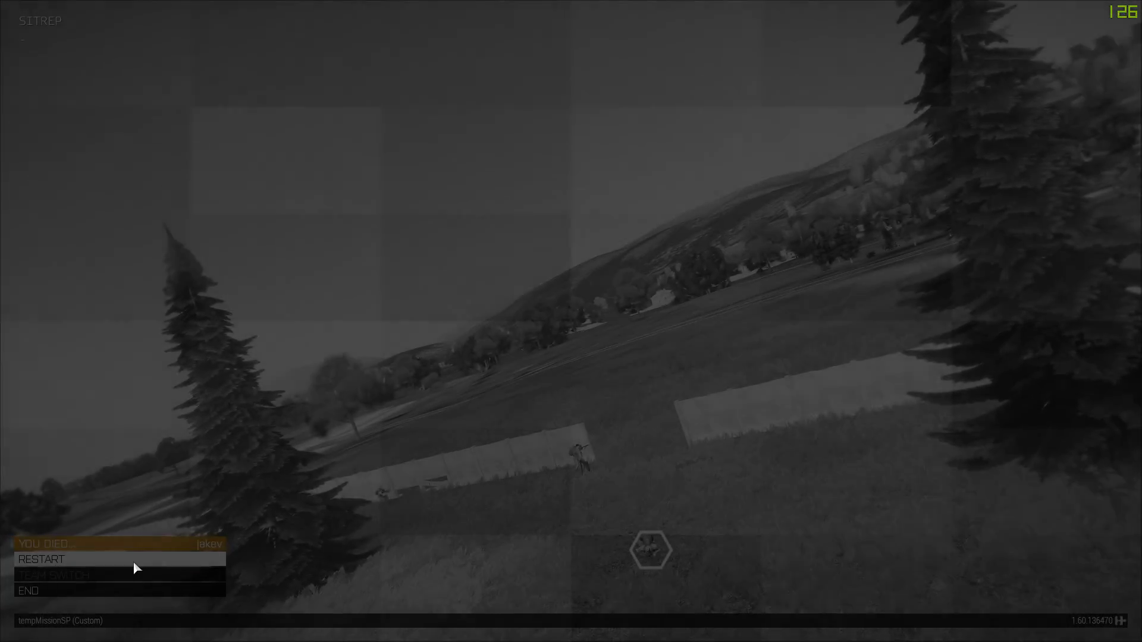
# Restart the mission, sprint through the fence gap past the tree and go prone in the grass
pyautogui.click(134, 561)
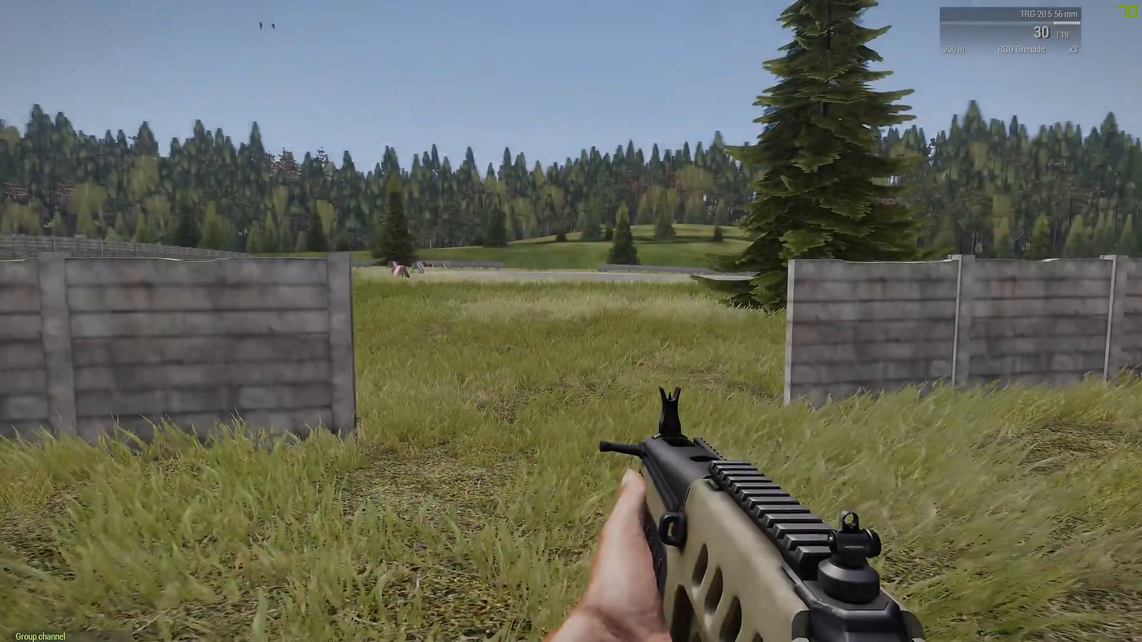
pyautogui.hotkey('shift', 'w')
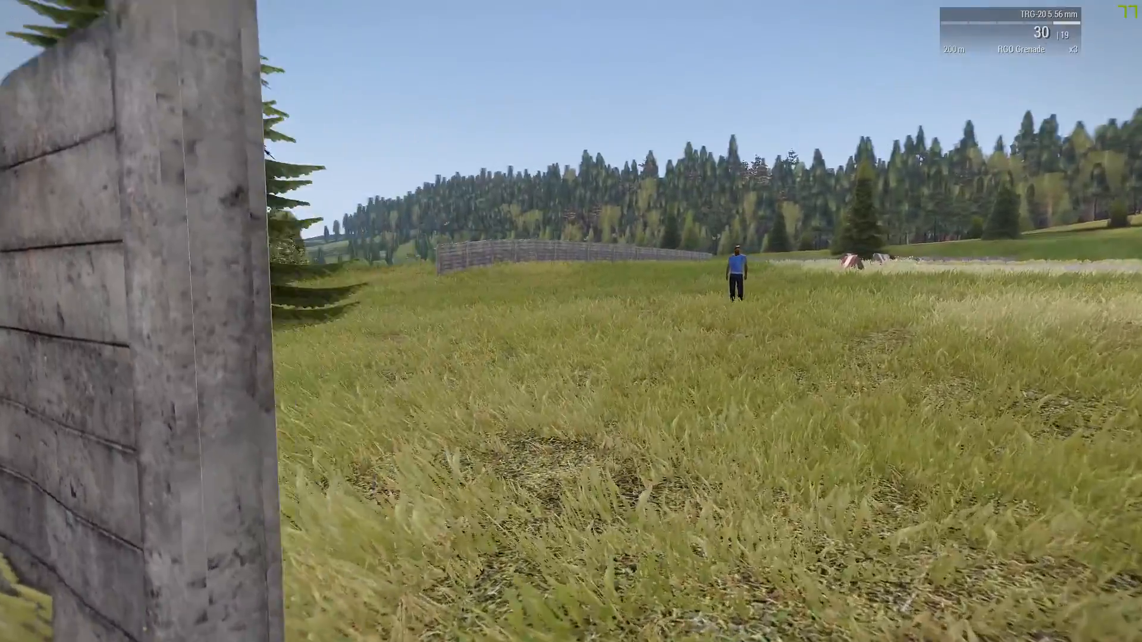
pyautogui.hotkey('shift', 'w')
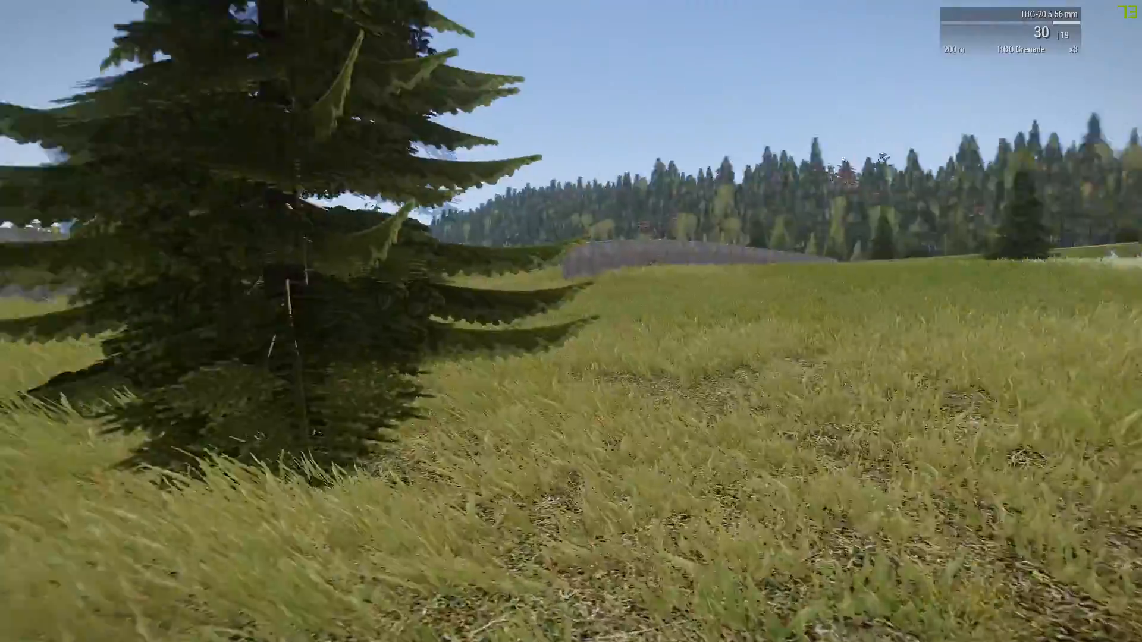
pyautogui.hotkey('shift', 'w')
pyautogui.press('z')
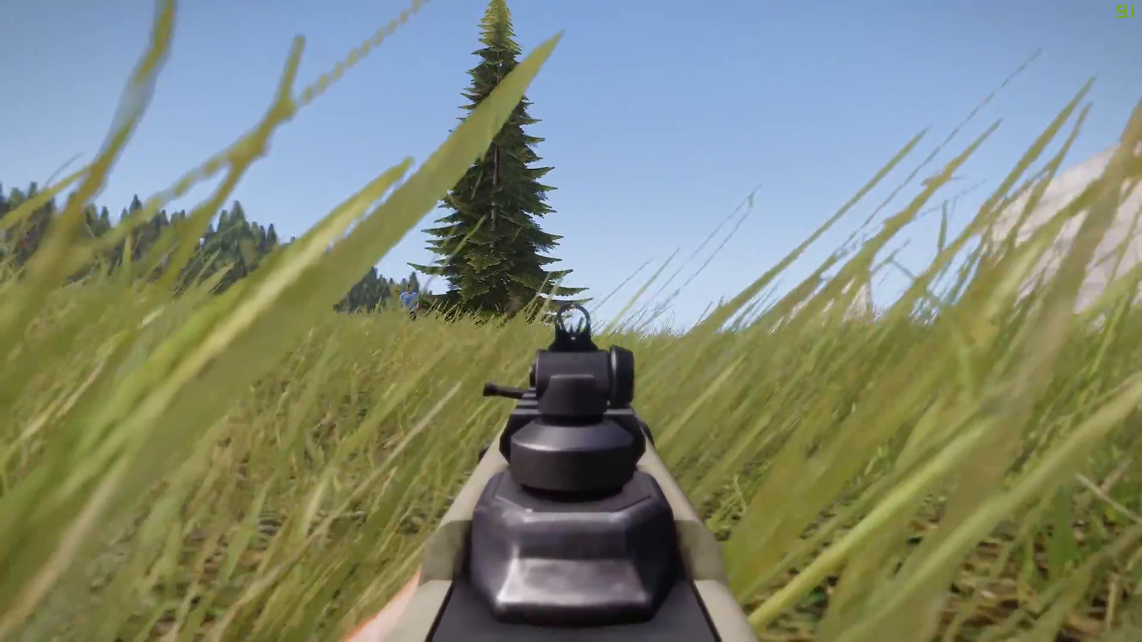
# Fight the attacking OPFOR units from cover by aiming down the rifle's sights, then get up and advance
pyautogui.rightClick(571, 321)
pyautogui.rightClick(571, 321)
pyautogui.press('Return')
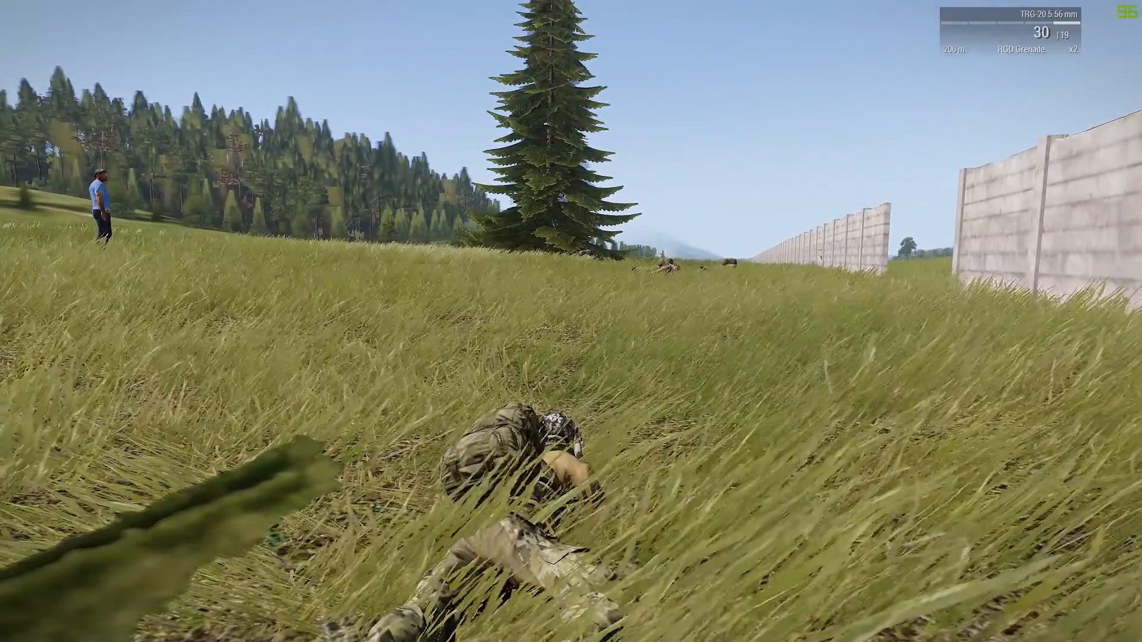
pyautogui.press('c')
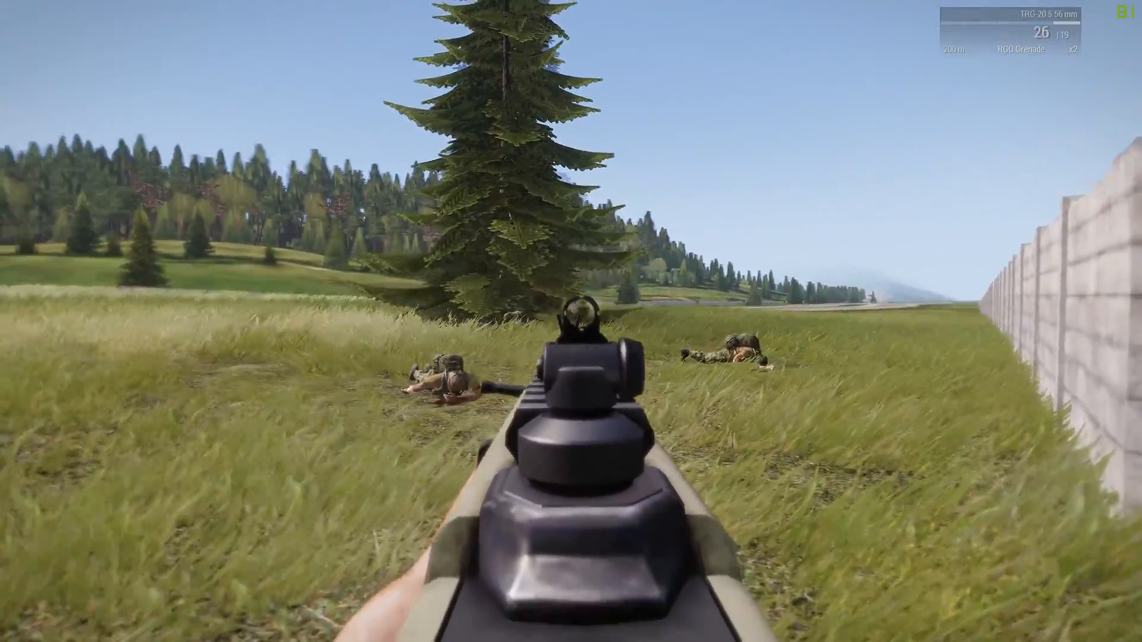
pyautogui.press('w')
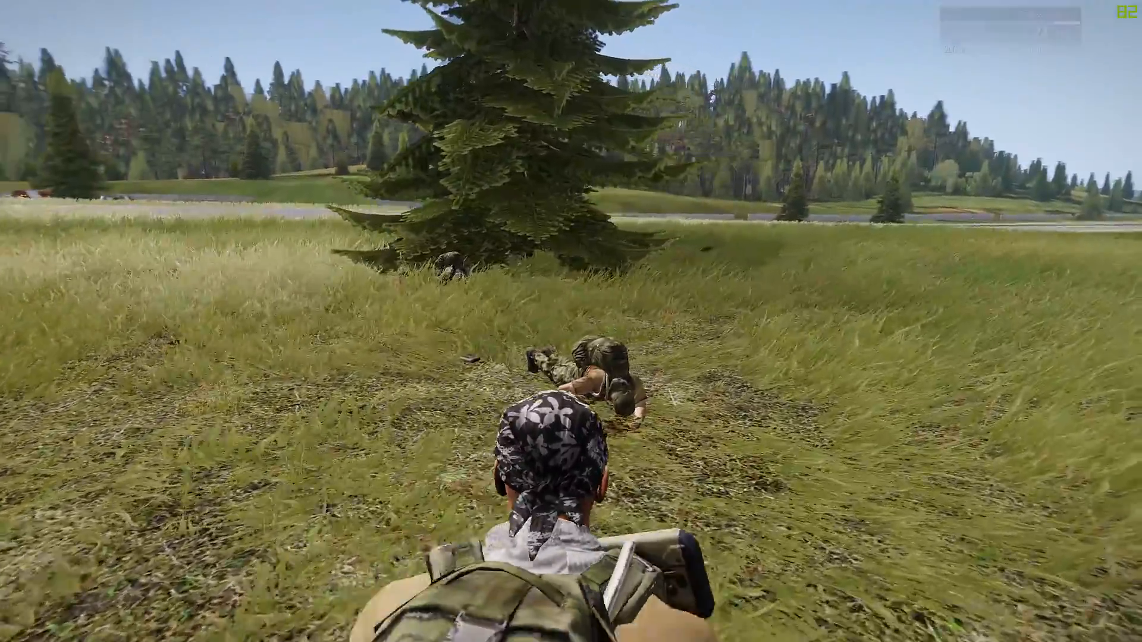
# Approach the fallen OPFOR units by the tree, throw an RGO Grenade and back away from it
pyautogui.press('w')
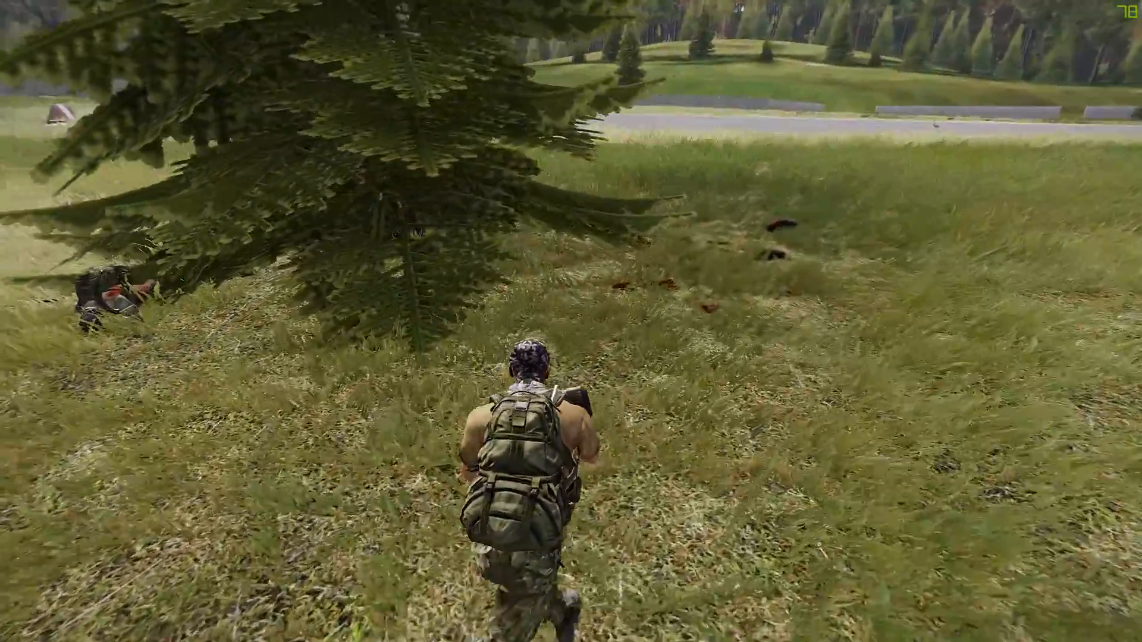
pyautogui.press('w')
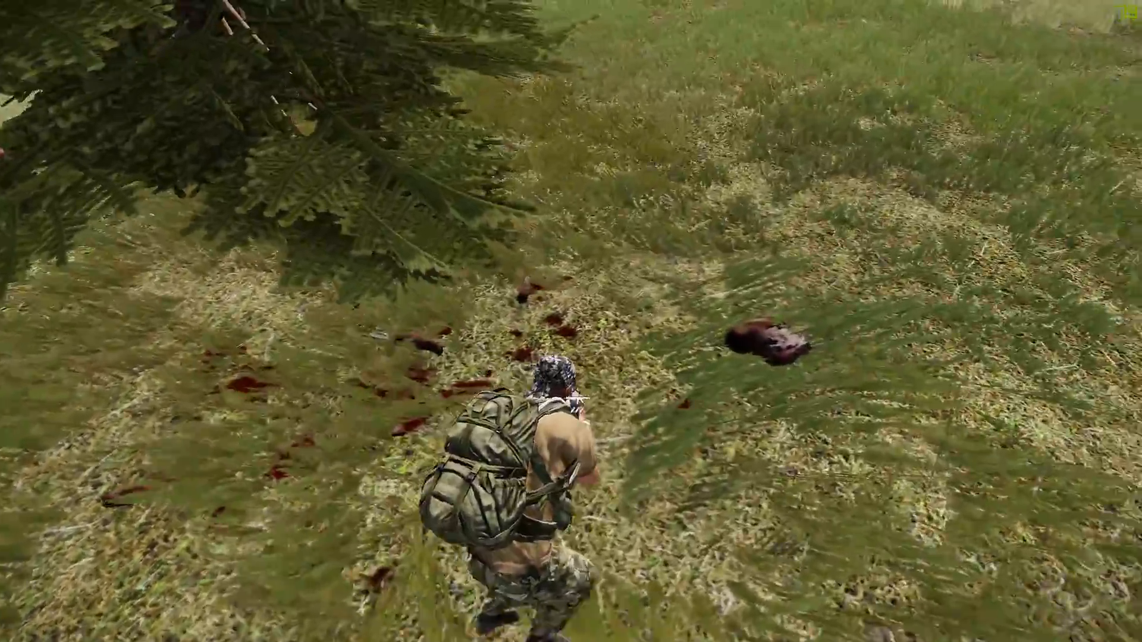
pyautogui.press('w')
pyautogui.press('g')
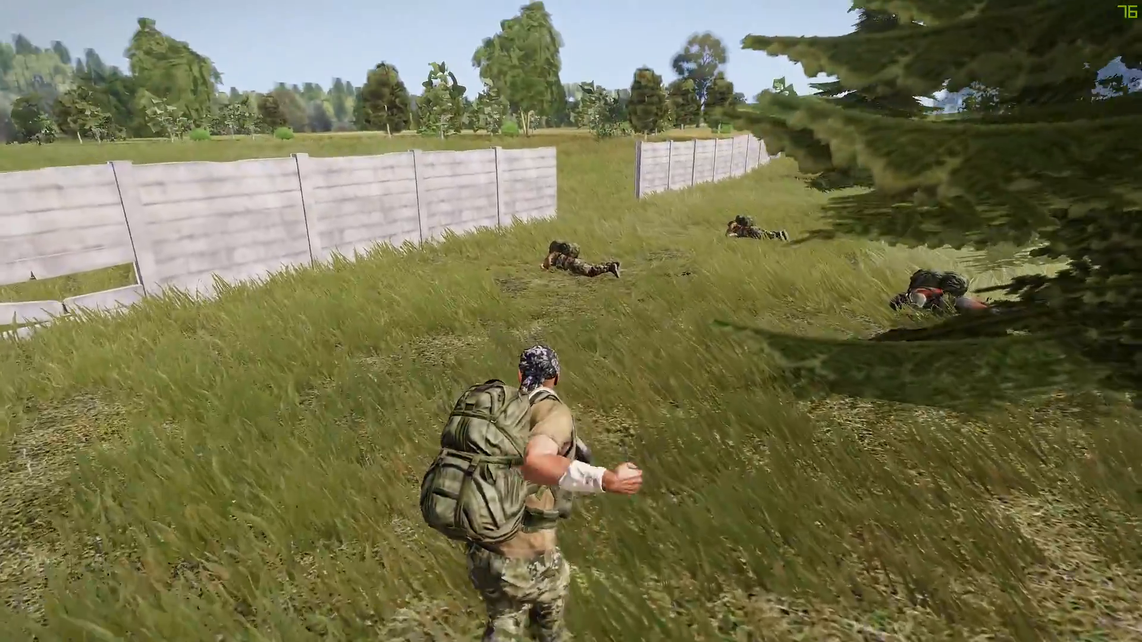
pyautogui.press('s')
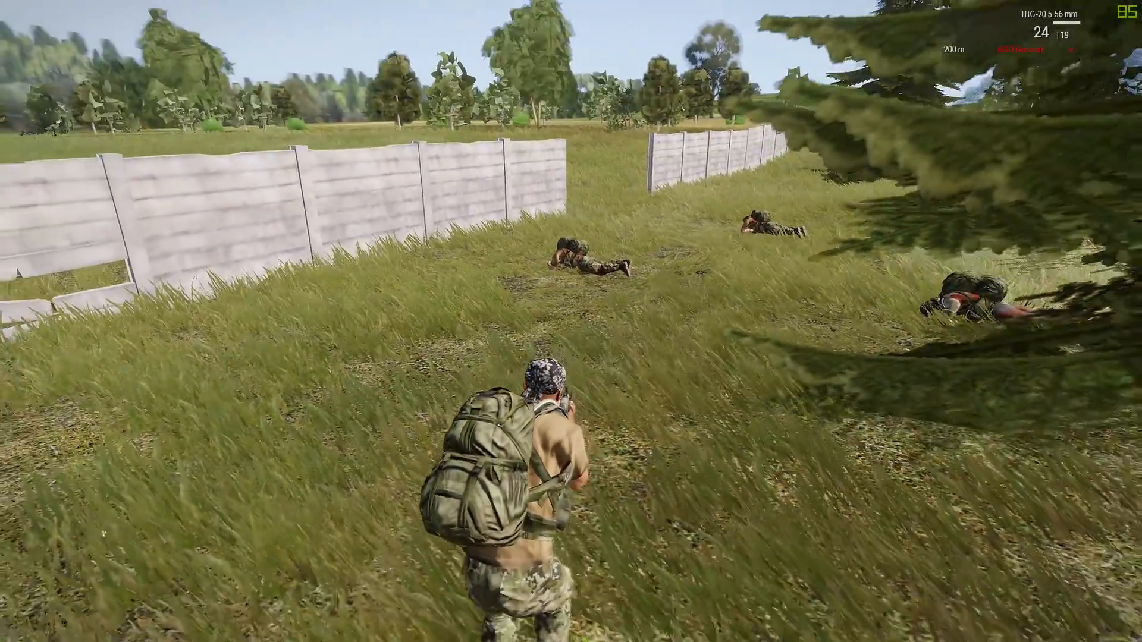
pyautogui.press('s')
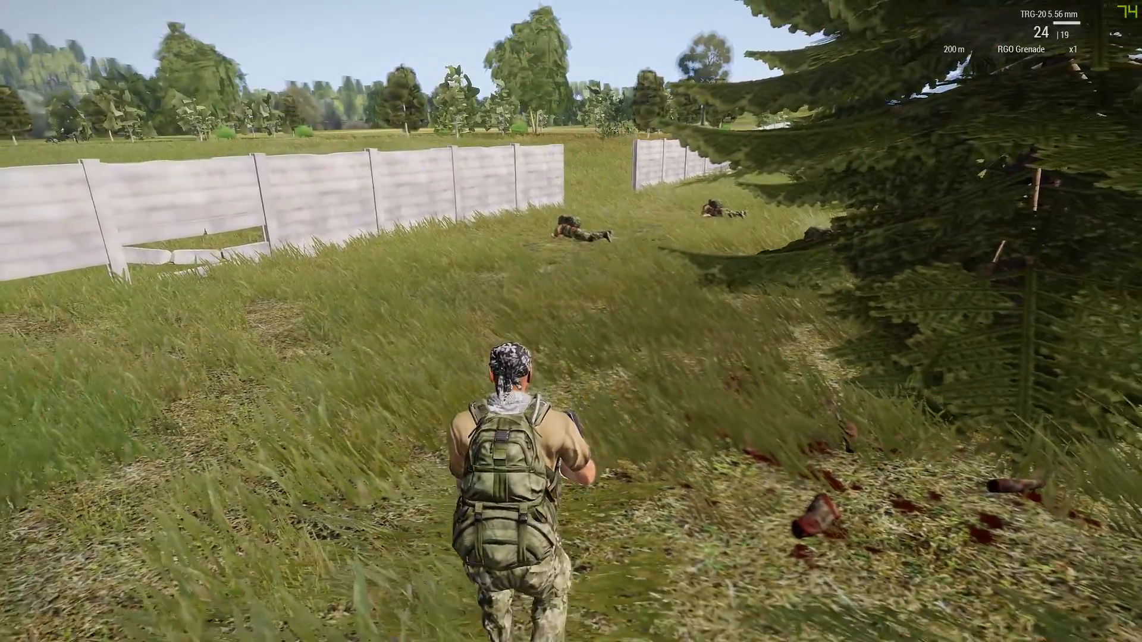
pyautogui.press('s')
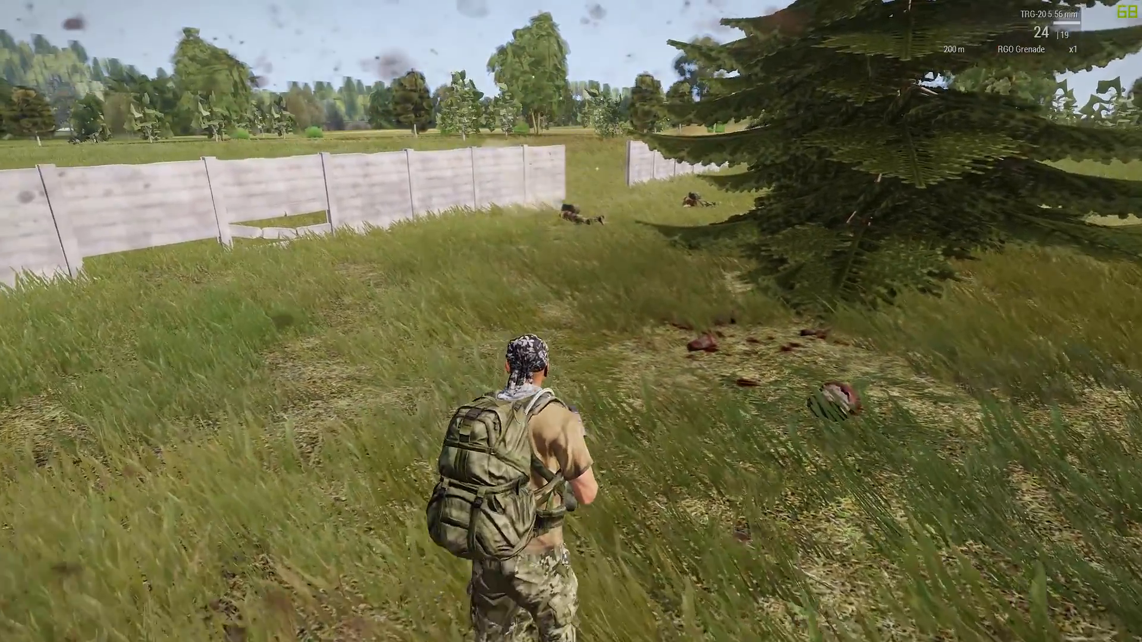
# Pause the mission, look through the BloodLust settings list and close it without saving a value
pyautogui.press('m')
pyautogui.press('m')
pyautogui.press('Escape')
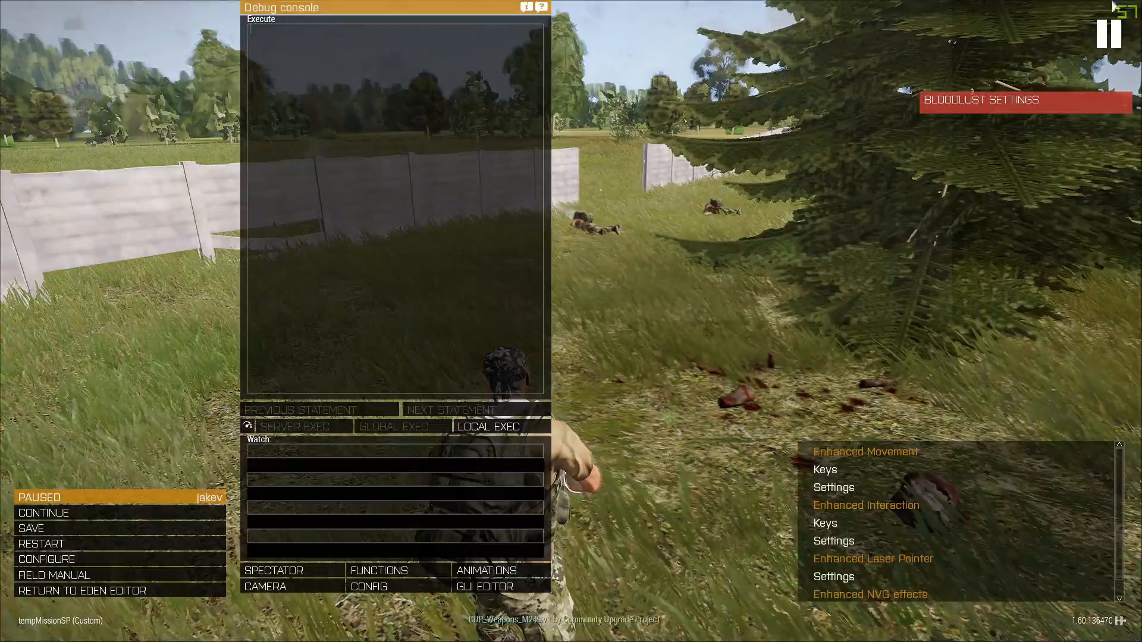
pyautogui.click(988, 107)
pyautogui.scroll(-5, 408, 309)
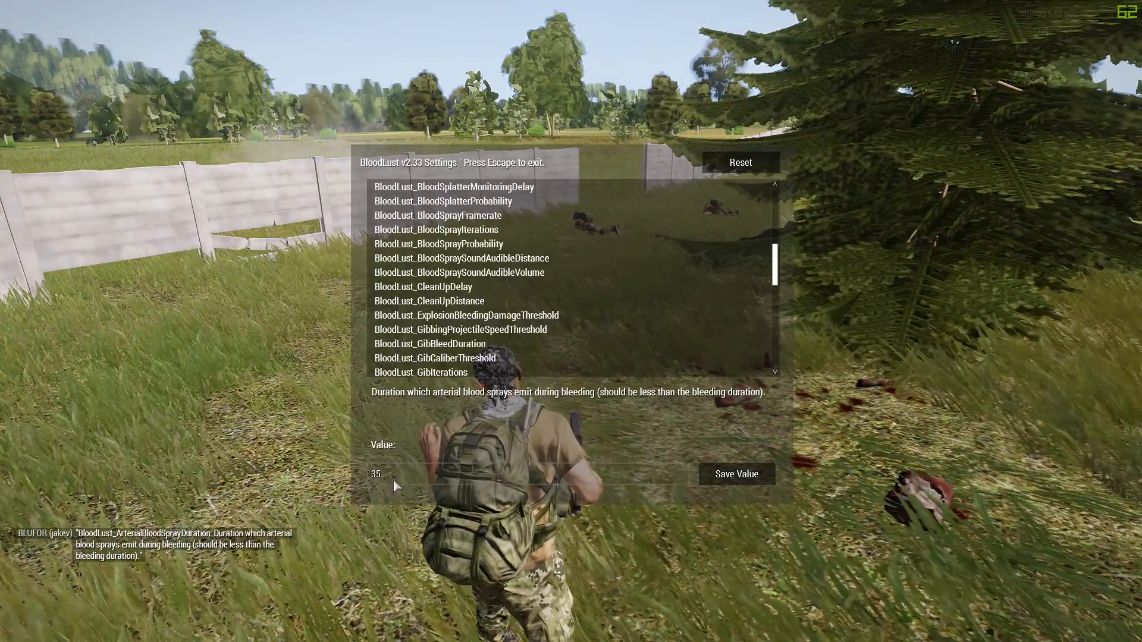
pyautogui.press('Escape')
# Walk past the fallen units to inspect the battle's outcome and return to the Eden editor
pyautogui.press('w')
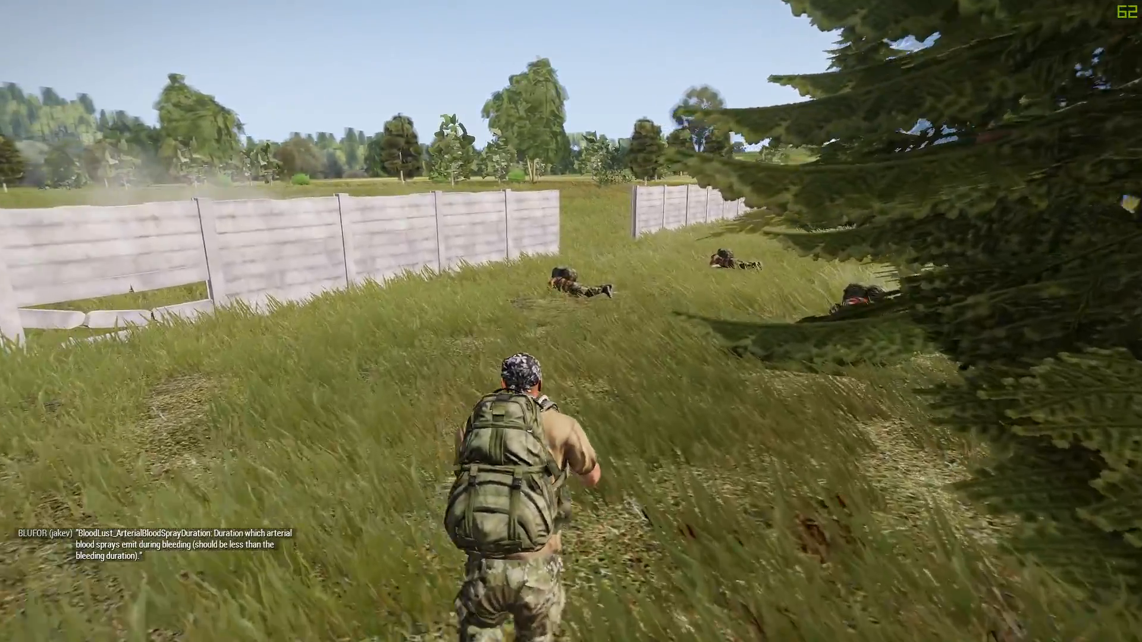
pyautogui.press('w')
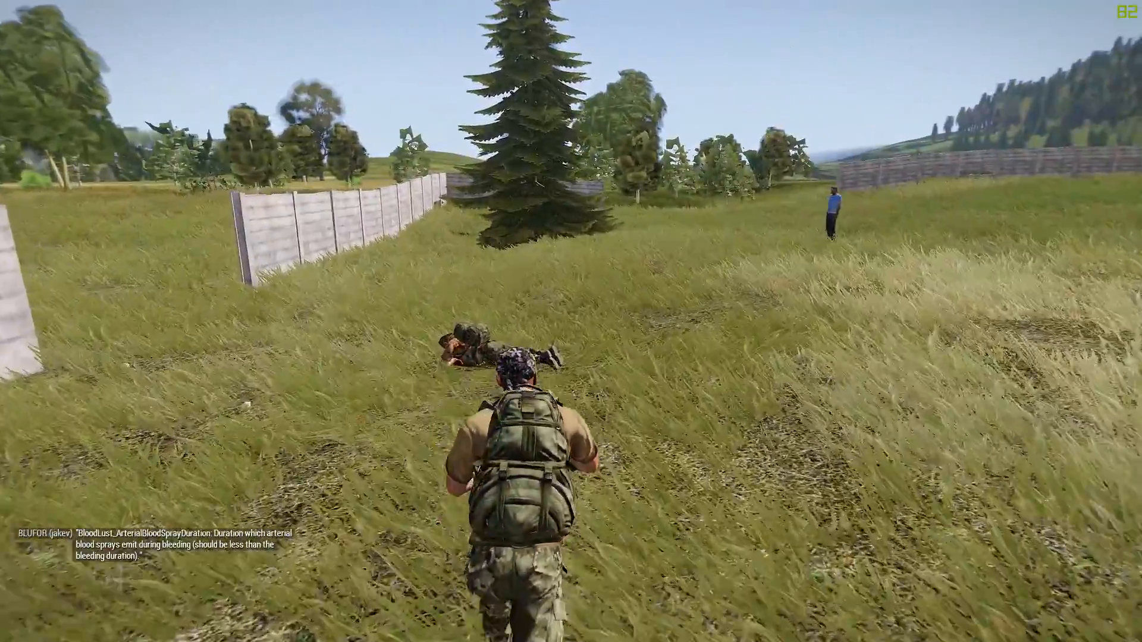
pyautogui.press('w')
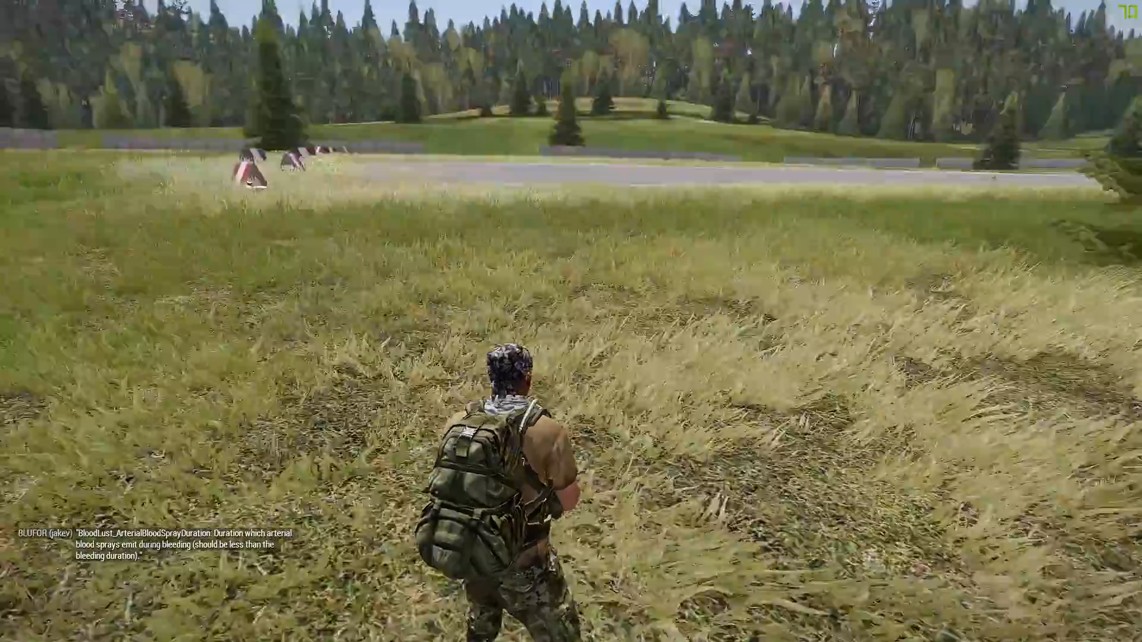
pyautogui.press('Escape')
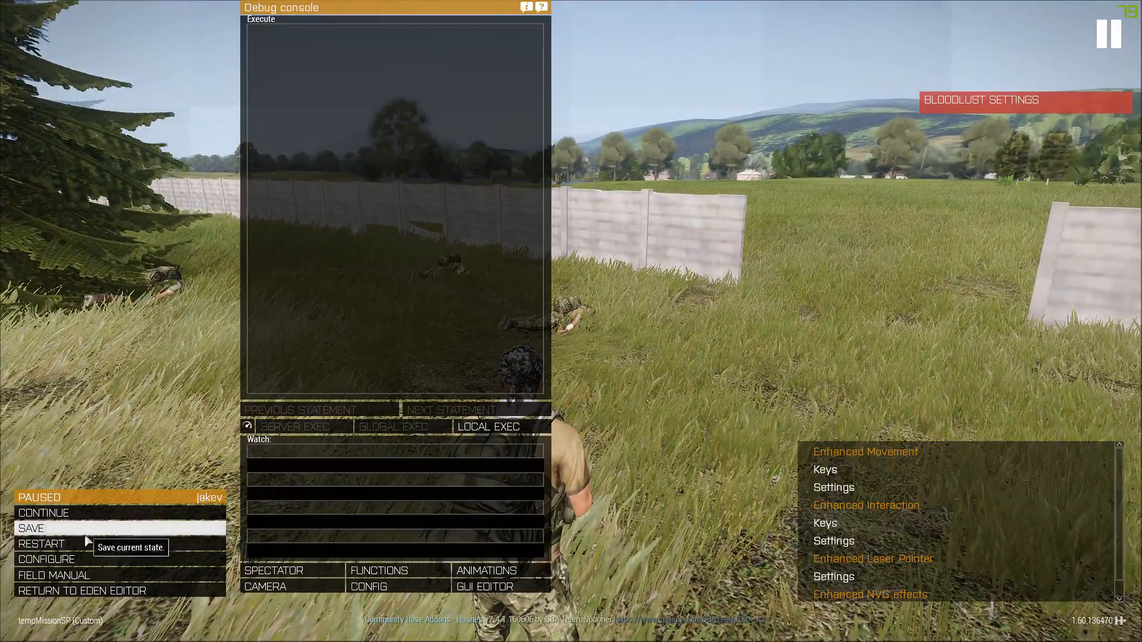
pyautogui.press('Escape')
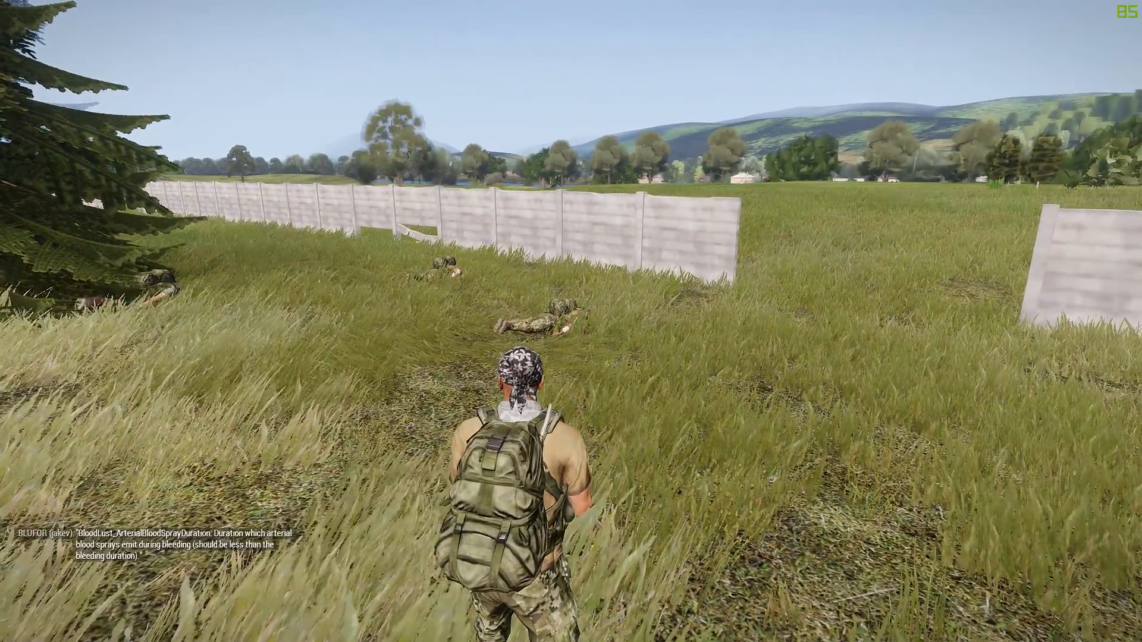
pyautogui.press('Escape')
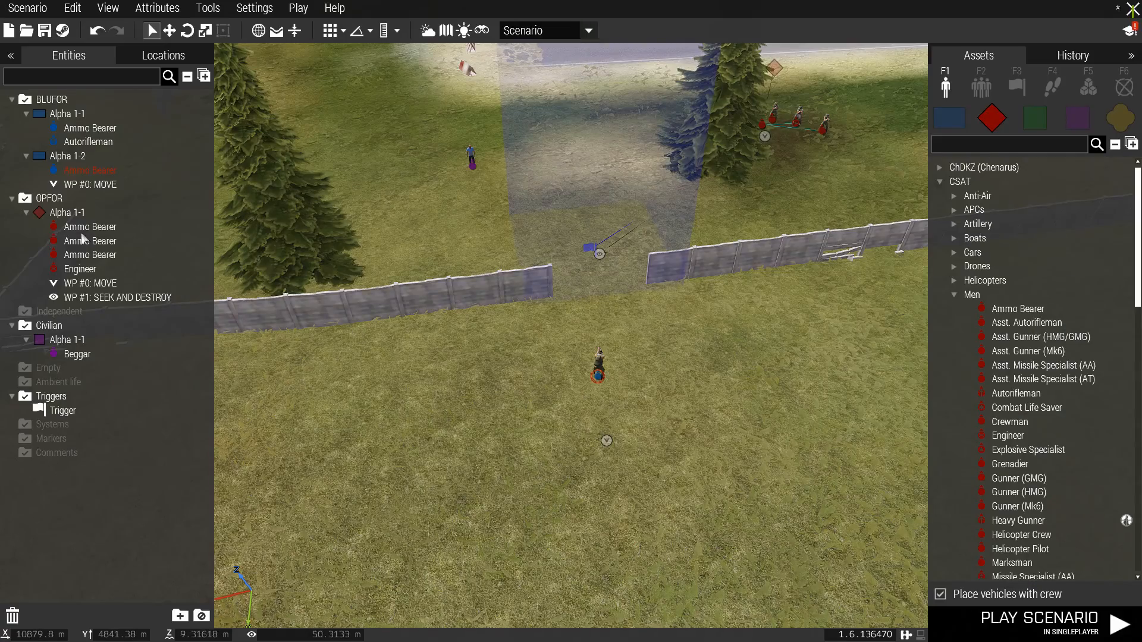
# Find the Brittle Crawlers among the OPFOR Zombies assets and place Brittle Crawler 1 behind the player's Ammo Bearer
pyautogui.click(1119, 117)
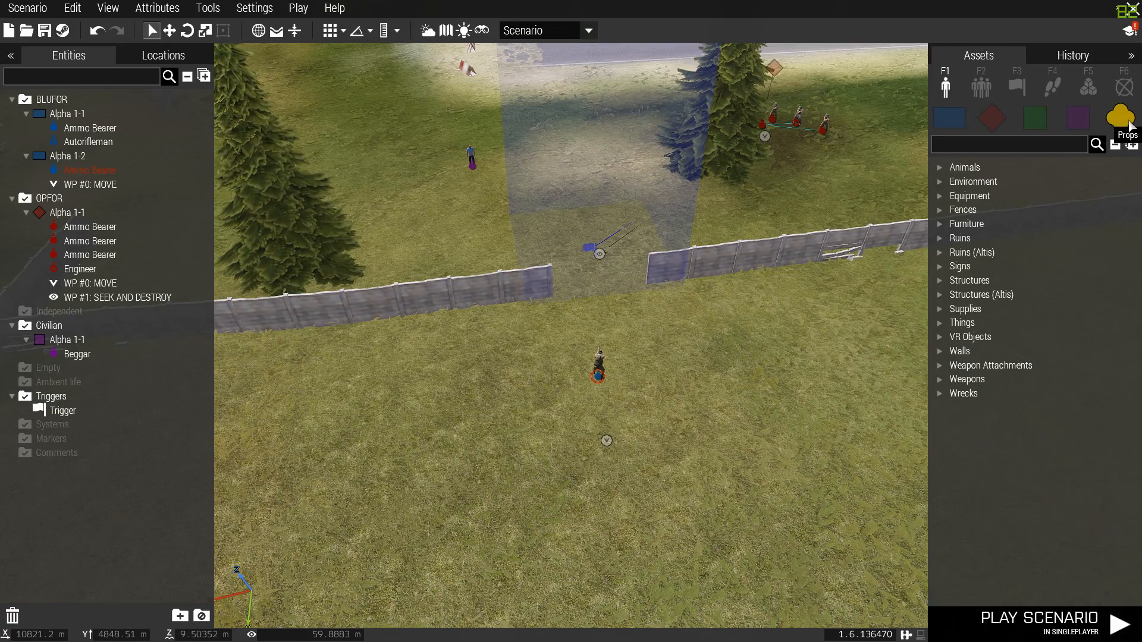
pyautogui.click(1074, 118)
pyautogui.click(992, 117)
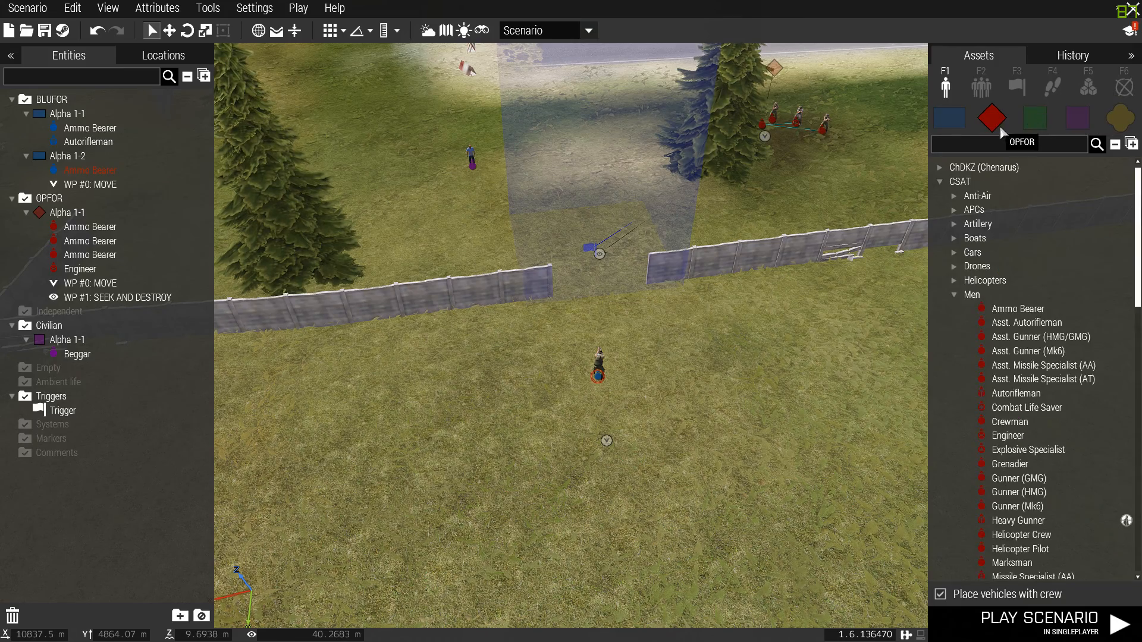
pyautogui.scroll(-4, 1005, 416)
pyautogui.scroll(-9, 981, 494)
pyautogui.click(951, 560)
pyautogui.scroll(-4, 1012, 524)
pyautogui.click(956, 460)
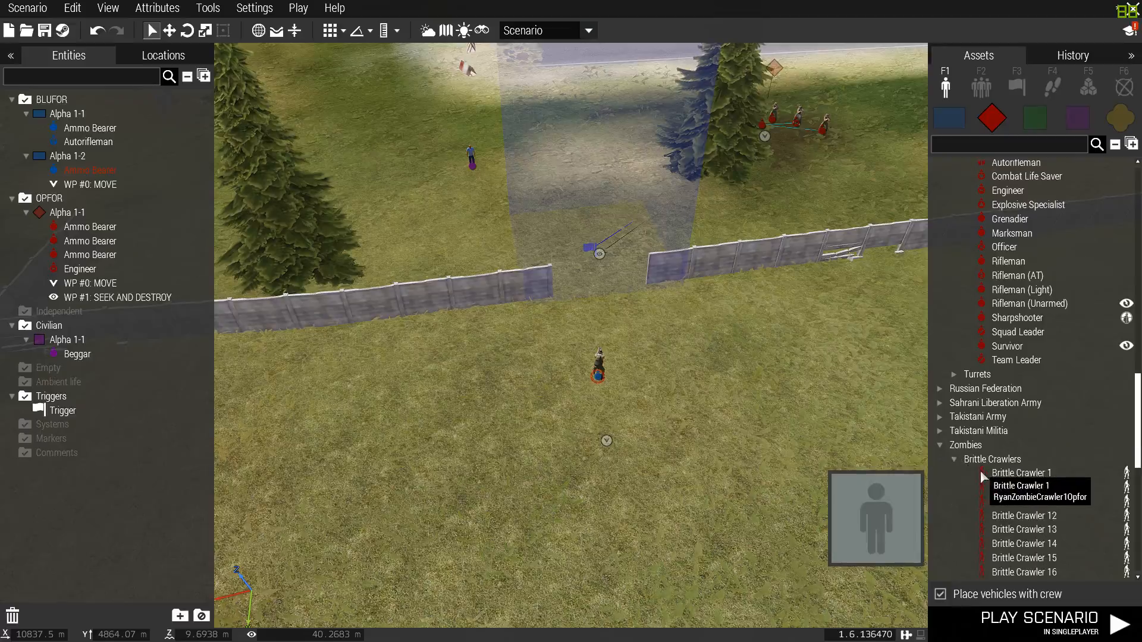
pyautogui.click(1018, 473)
pyautogui.click(572, 475)
pyautogui.scroll(6, 640, 502)
pyautogui.scroll(-3, 501, 411)
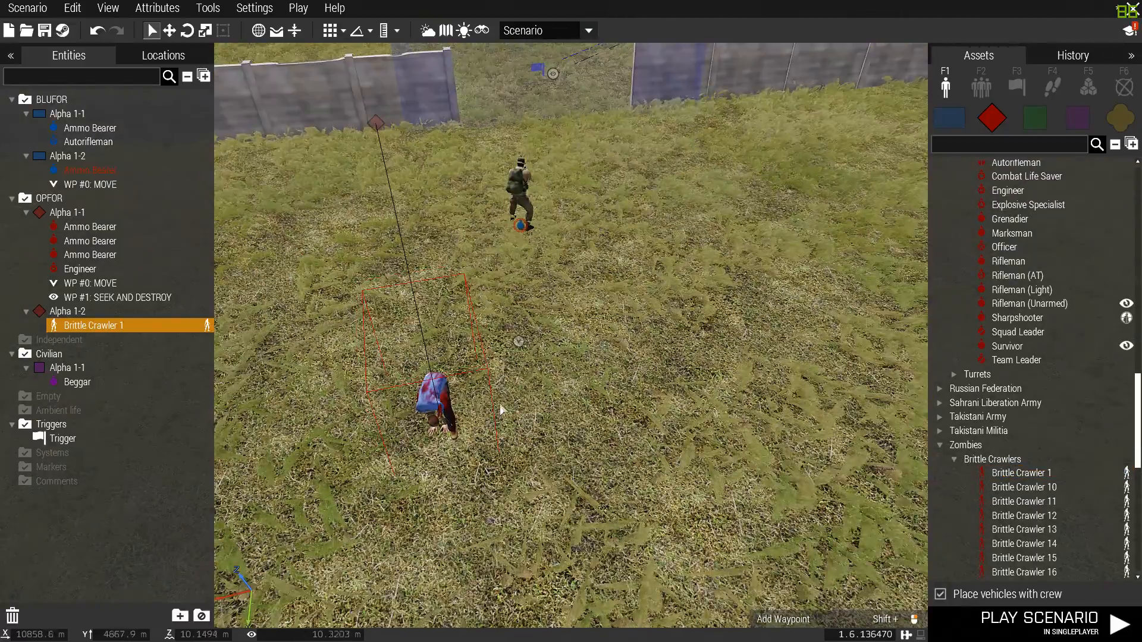
# Add two Brittle Crawler 11 units, a Brittle Crawler 12 and a Brittle Crawler 14 beside the first crawler
pyautogui.click(967, 502)
pyautogui.click(514, 442)
pyautogui.click(975, 500)
pyautogui.click(620, 475)
pyautogui.click(1023, 515)
pyautogui.click(615, 474)
pyautogui.click(1023, 544)
pyautogui.click(758, 445)
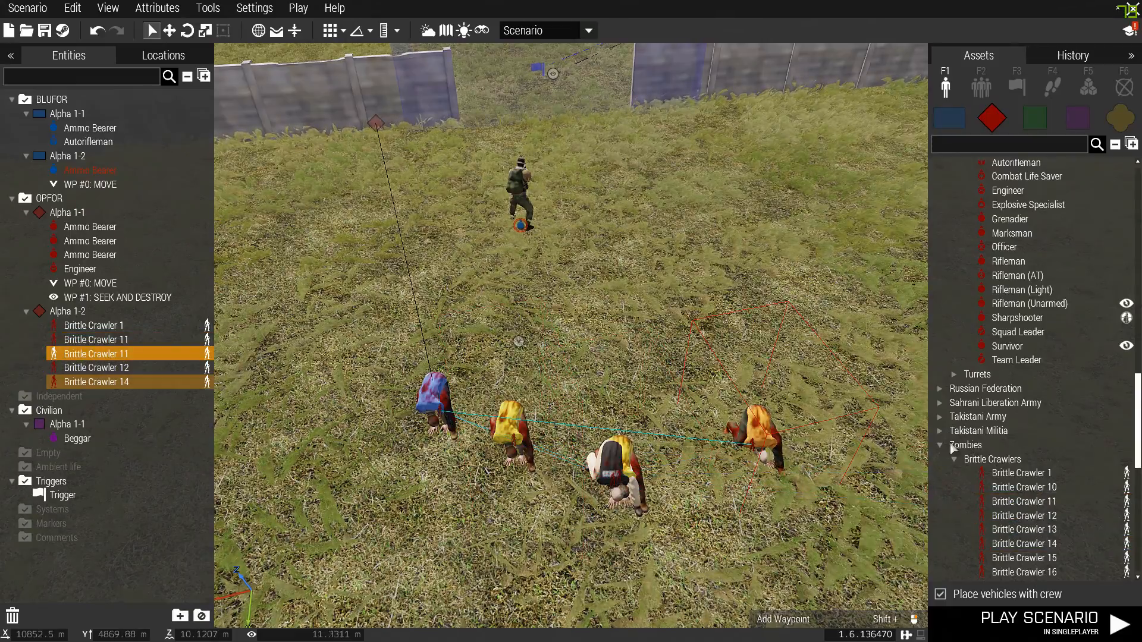
# Add Zombie 10 and Zombie 13 from the OPFOR Fast Zombies between the crawlers and the player
pyautogui.click(976, 500)
pyautogui.scroll(-3, 973, 498)
pyautogui.scroll(-8, 973, 497)
pyautogui.click(954, 473)
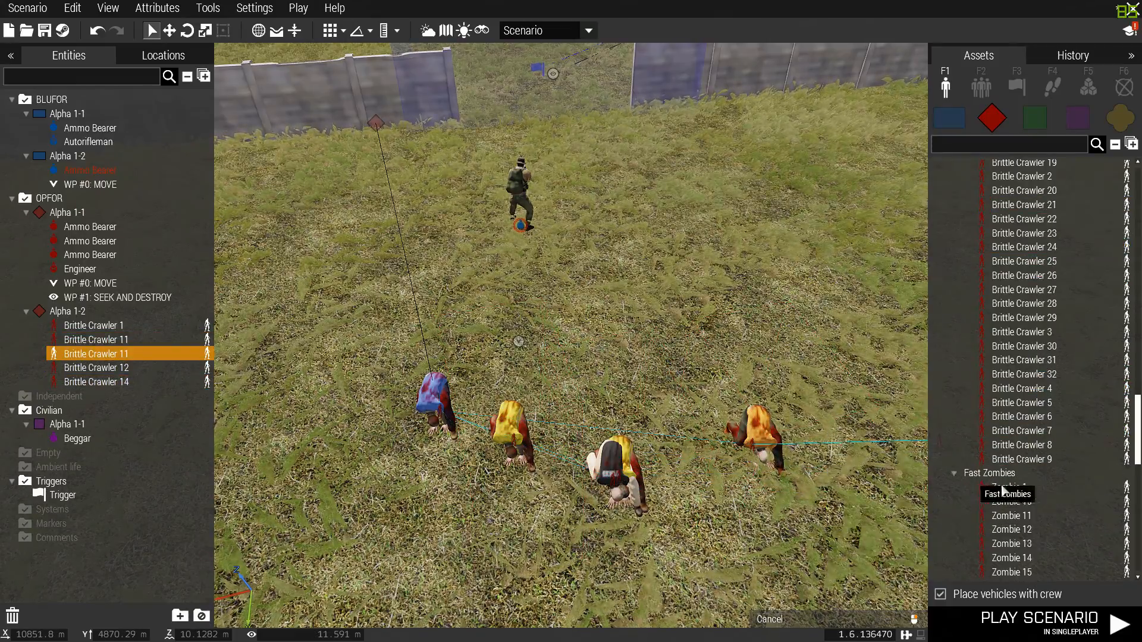
pyautogui.click(1005, 502)
pyautogui.click(609, 419)
pyautogui.click(985, 543)
pyautogui.click(460, 357)
pyautogui.scroll(-5, 658, 441)
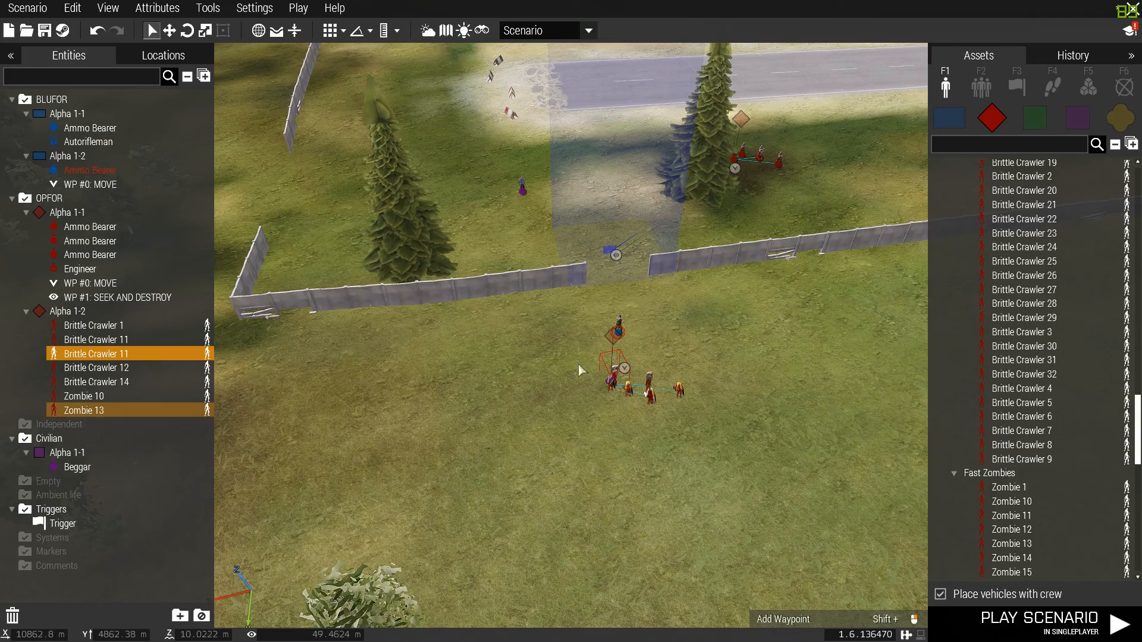
pyautogui.scroll(5, 578, 365)
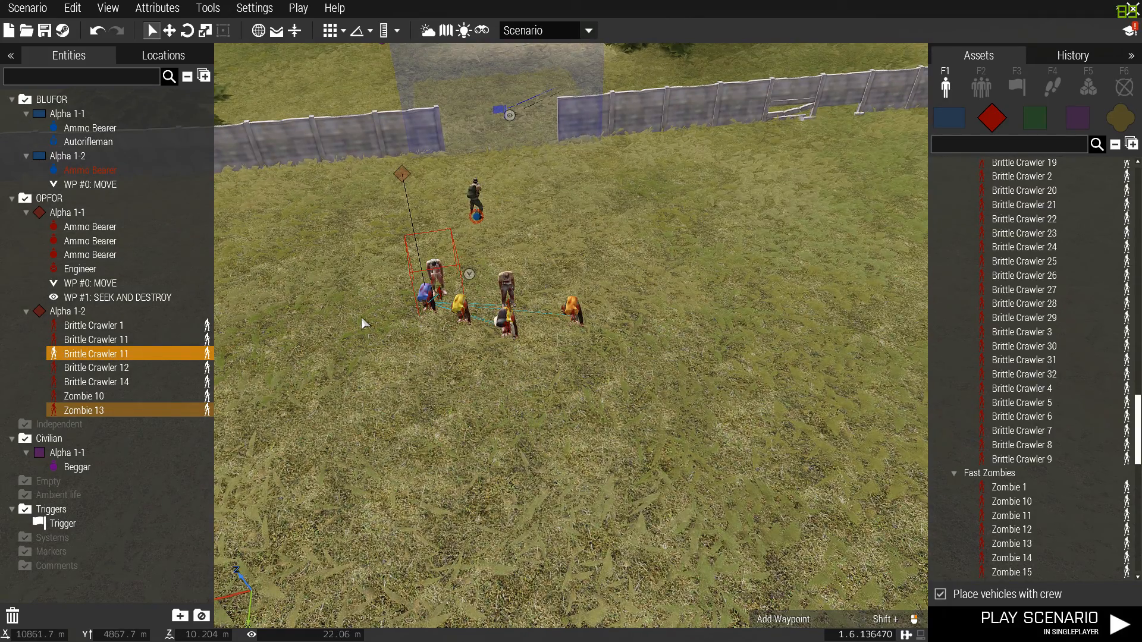
pyautogui.click(415, 339)
pyautogui.scroll(-10, 453, 322)
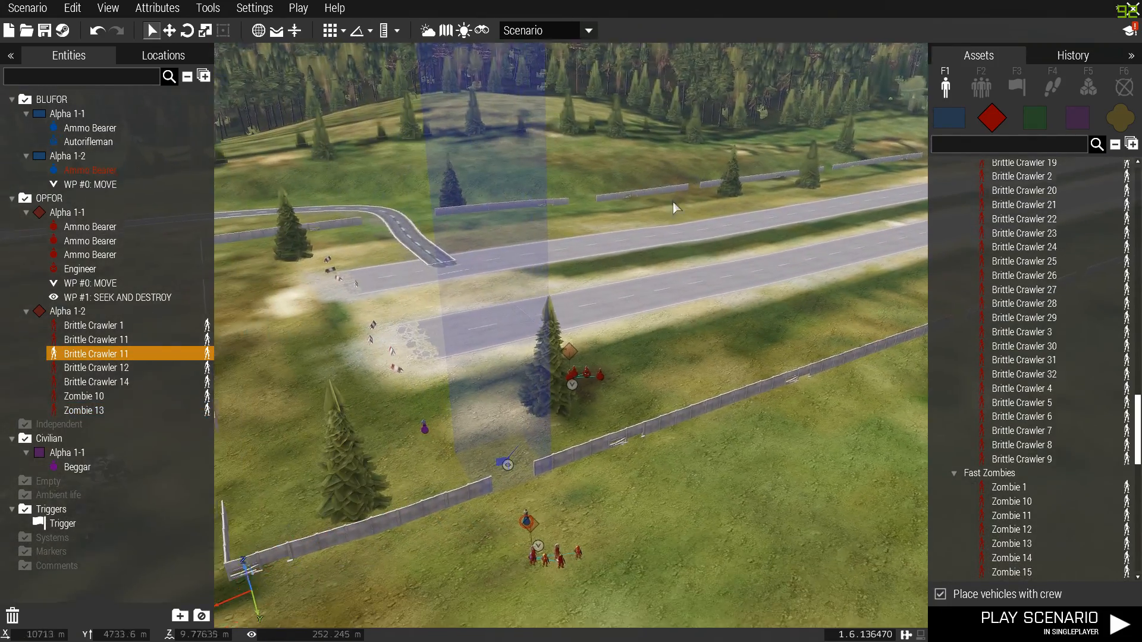
pyautogui.moveTo(676, 208); pyautogui.dragTo(827, 149, button='right')
pyautogui.scroll(3, 571, 238)
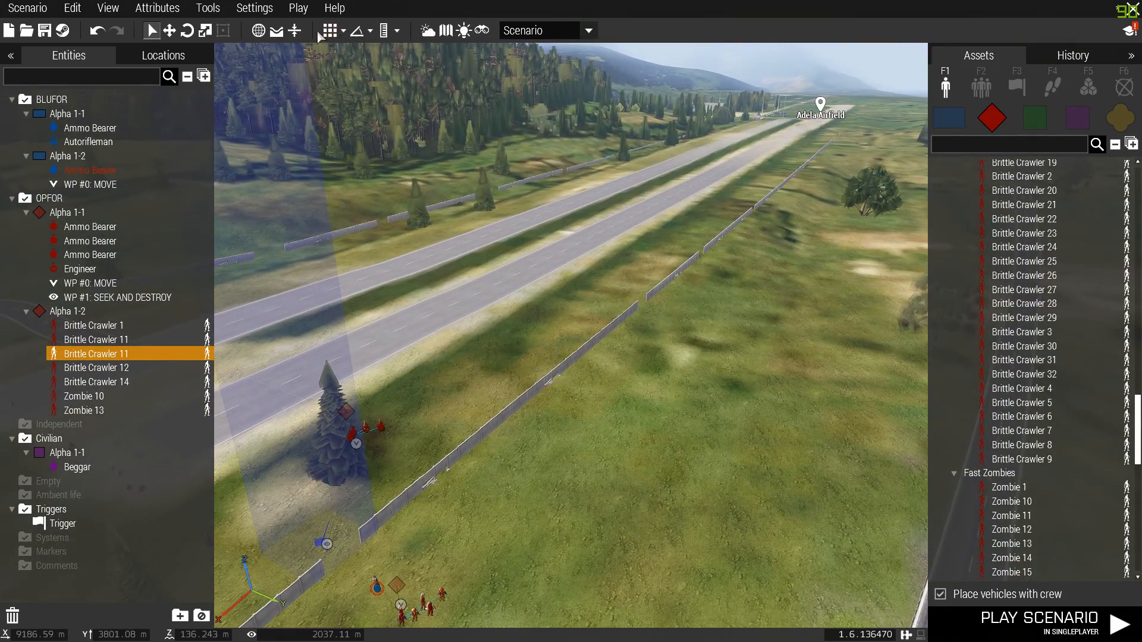
# Inspect the placed crawlers and zombies up close and review Zombie 10's attributes, including states, identity and presence, without changing them
pyautogui.moveTo(276, 190); pyautogui.dragTo(758, 194, button='right')
pyautogui.scroll(3, 651, 275)
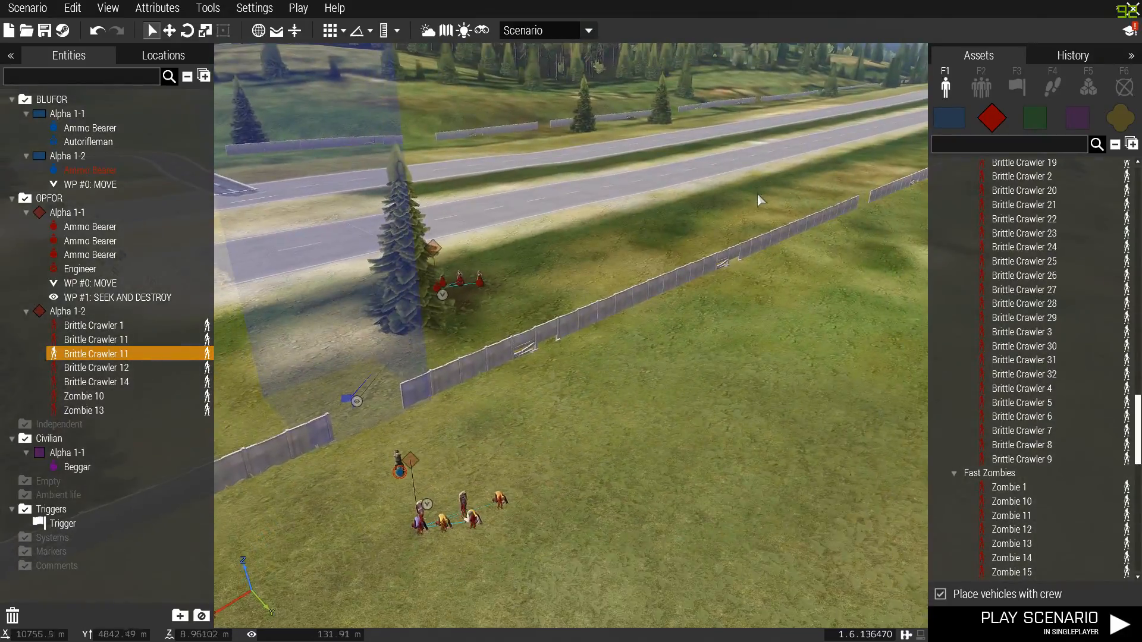
pyautogui.press('s')
pyautogui.scroll(8, 595, 303)
pyautogui.press('a')
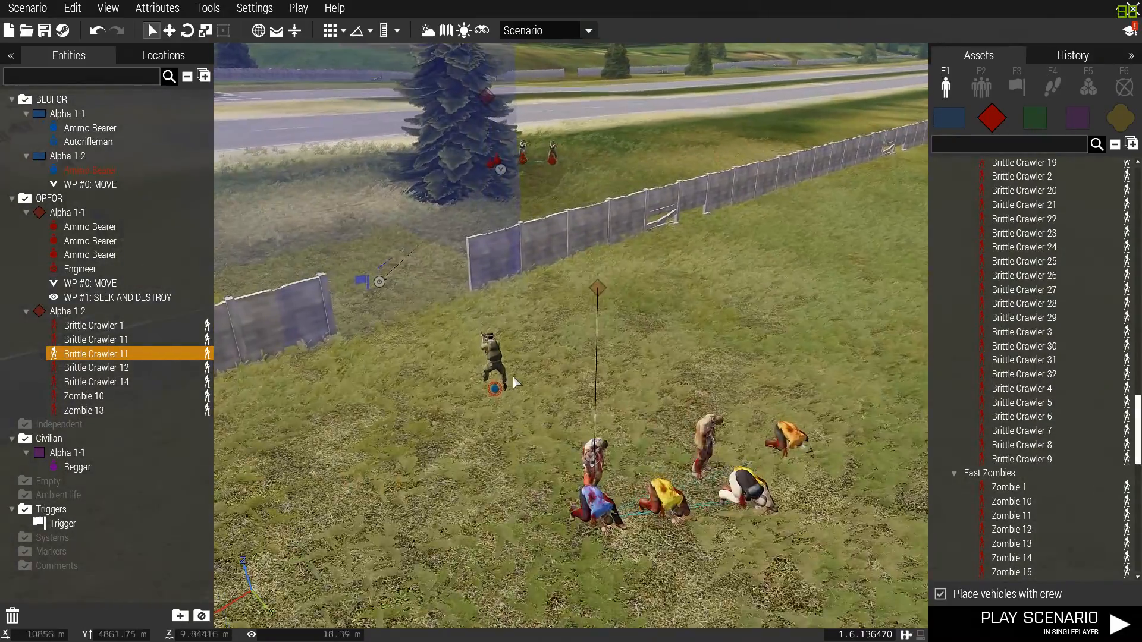
pyautogui.press('s')
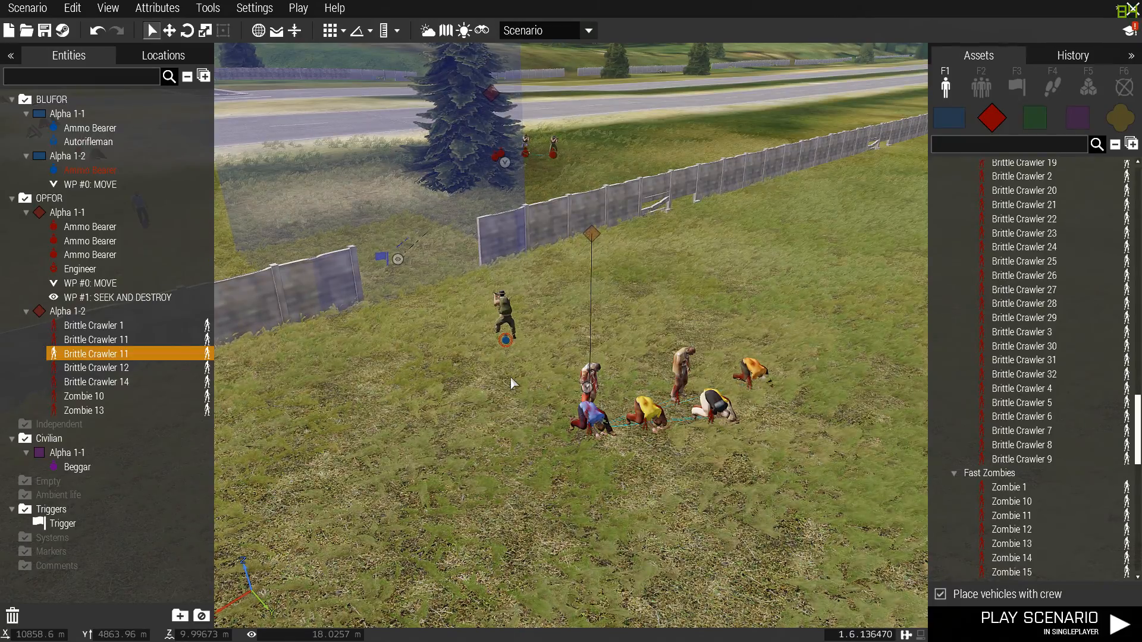
pyautogui.scroll(3, 691, 382)
pyautogui.doubleClick(691, 383)
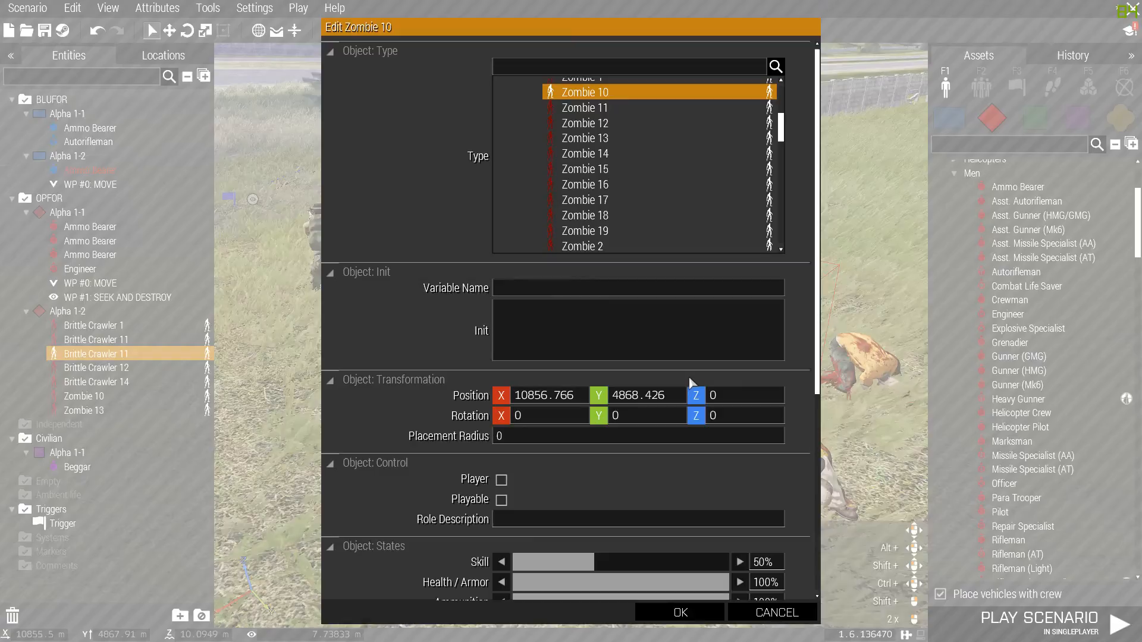
pyautogui.scroll(-6, 637, 470)
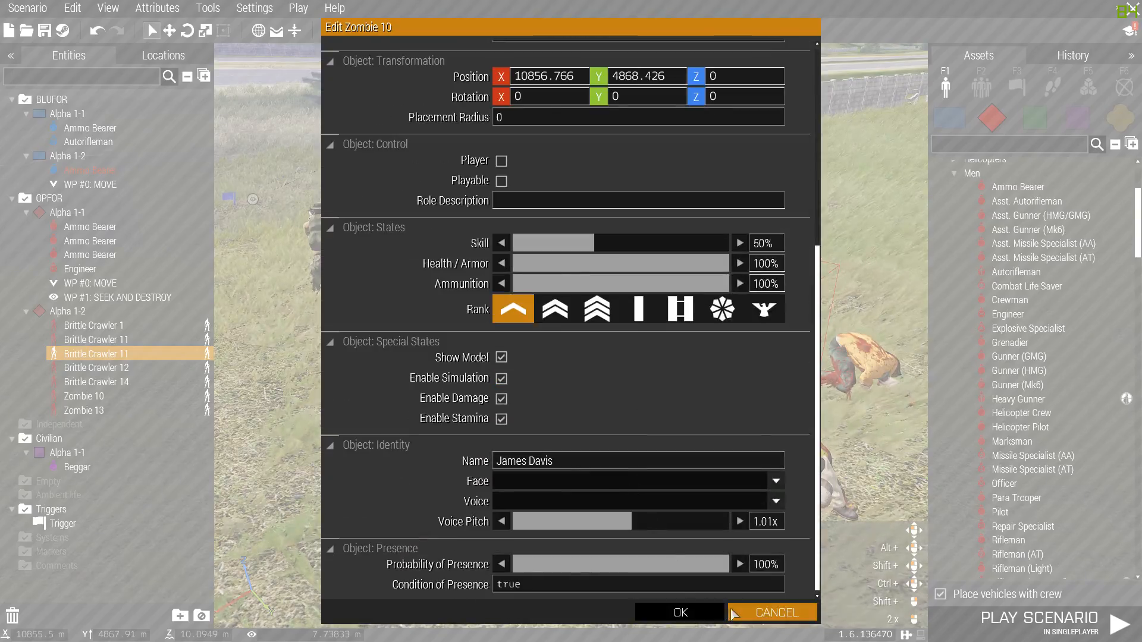
pyautogui.click(773, 613)
# Delete all the Brittle Crawlers and zombies behind the player, together with the MOVE waypoint of BLUFOR group Alpha 1-2
pyautogui.scroll(-5, 774, 426)
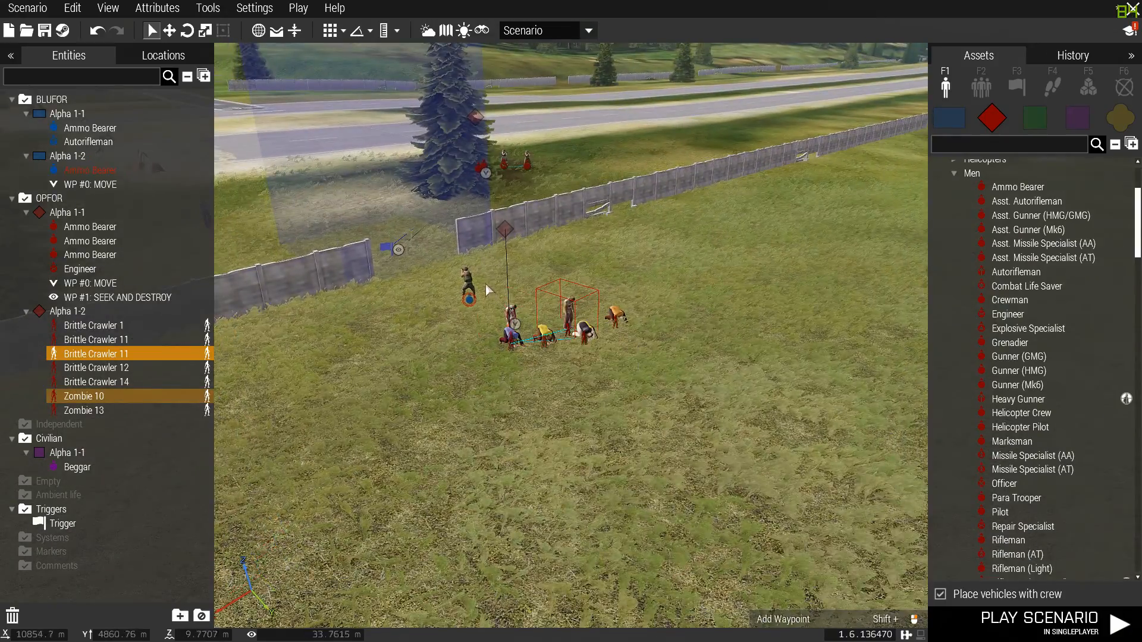
pyautogui.moveTo(719, 408); pyautogui.dragTo(712, 382)
pyautogui.press('Delete')
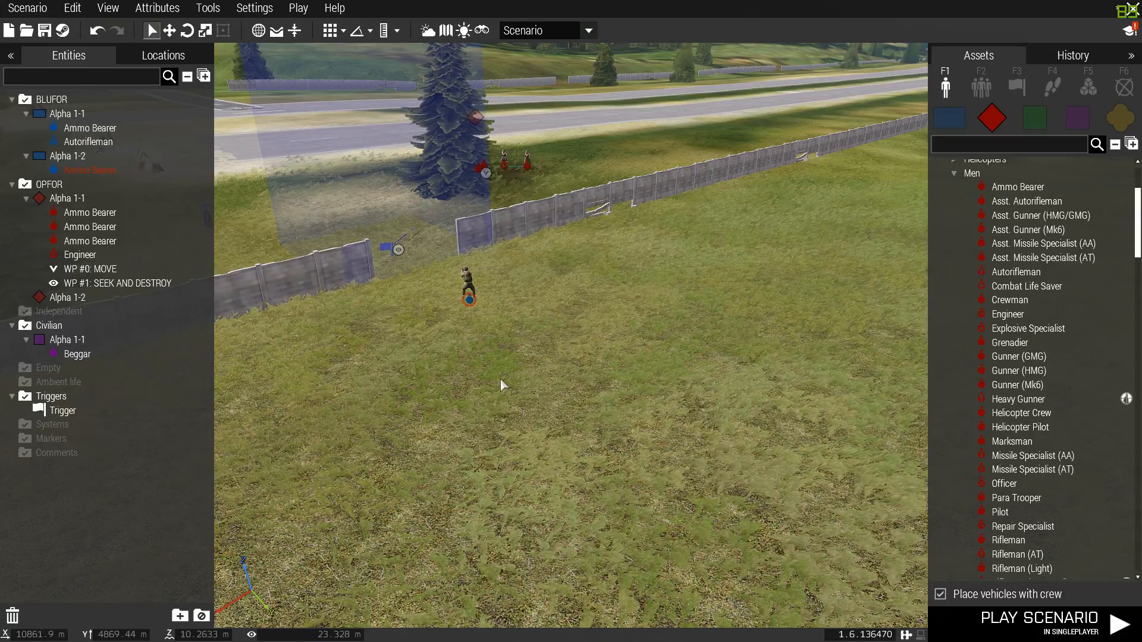
# Display the available trigger assets and review the player Ammo Bearer's attributes near the fence gap without changing them
pyautogui.press('w')
pyautogui.press('a')
pyautogui.moveTo(568, 355); pyautogui.dragTo(437, 283, button='right')
pyautogui.press('s')
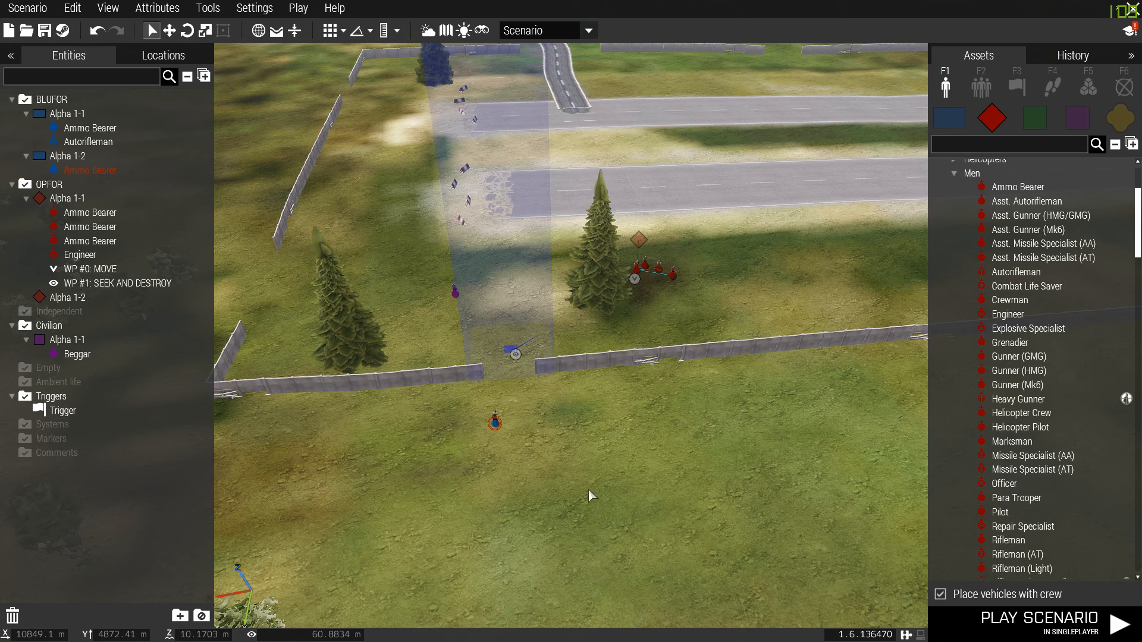
pyautogui.press('F3')
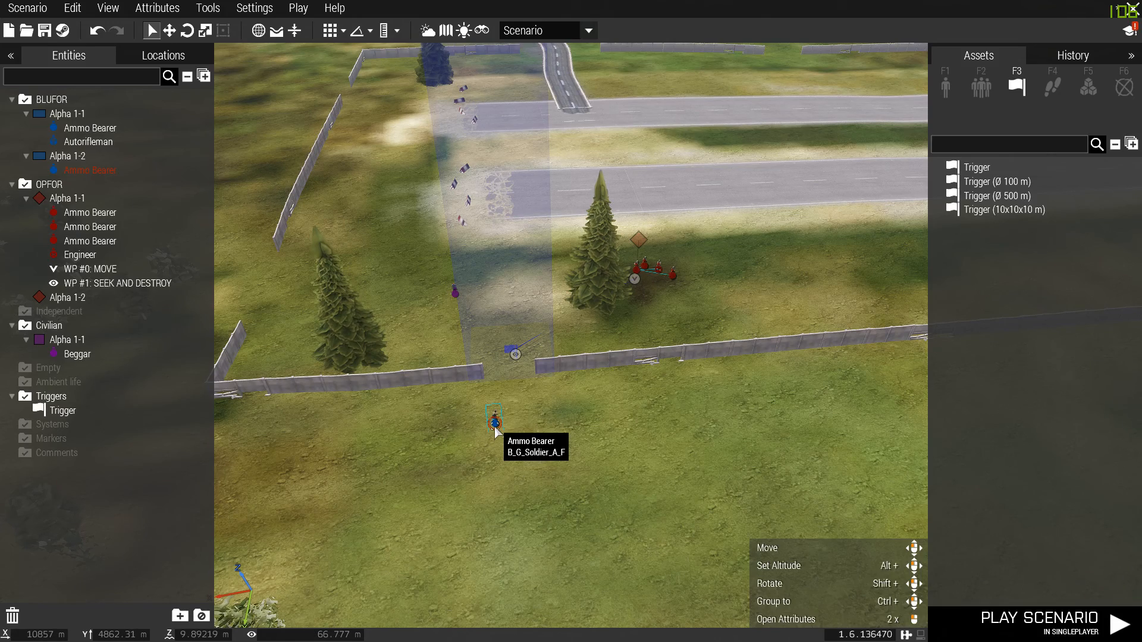
pyautogui.doubleClick(495, 425)
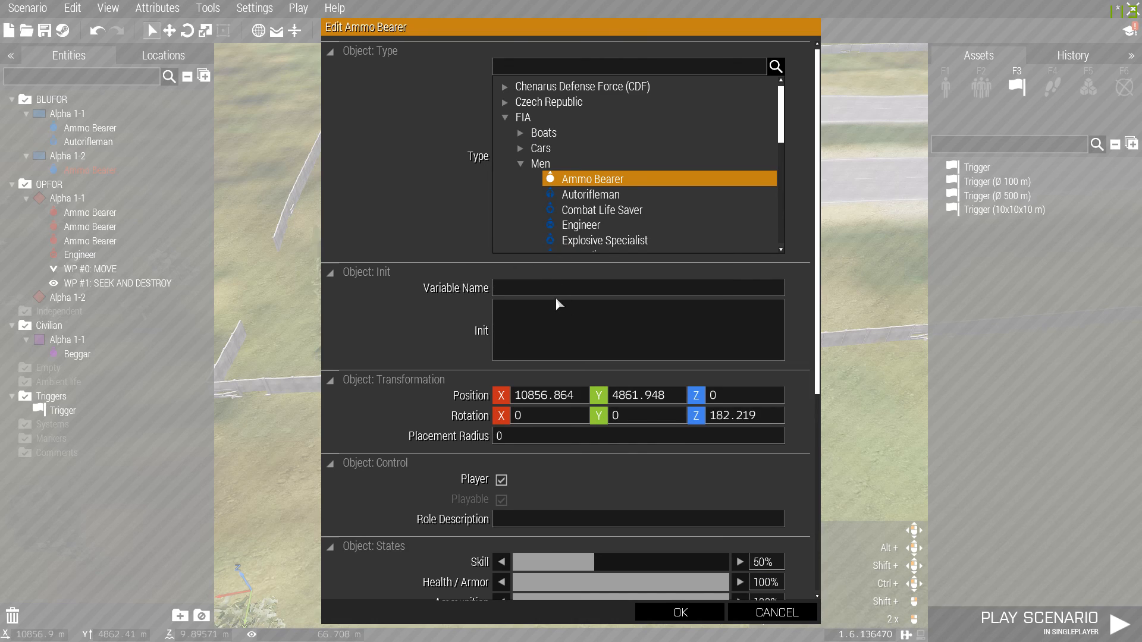
pyautogui.click(776, 614)
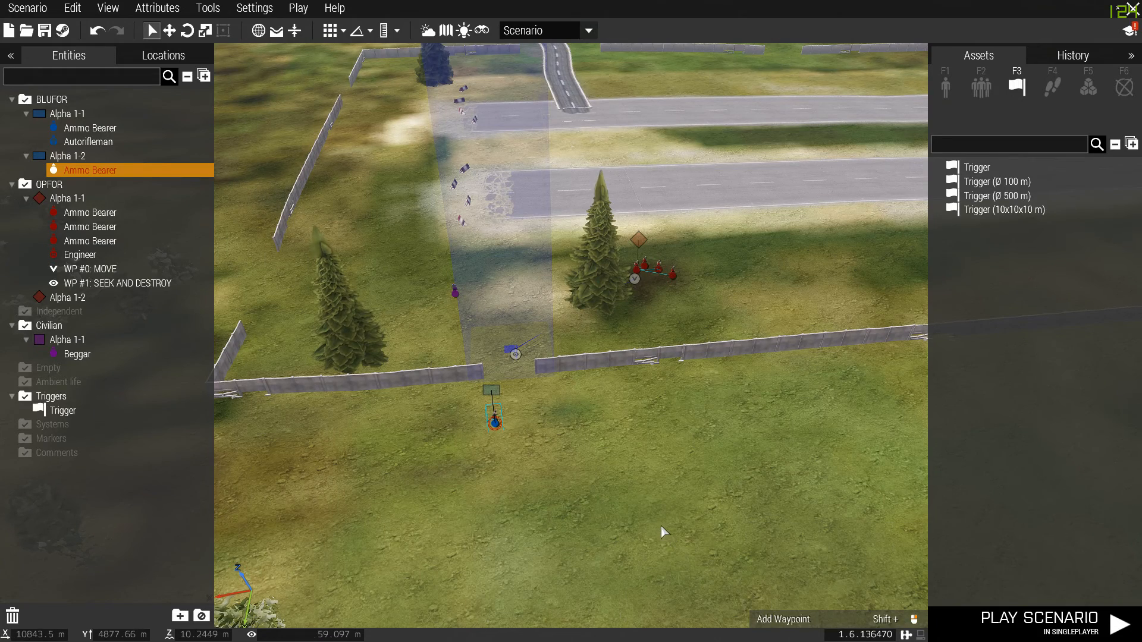